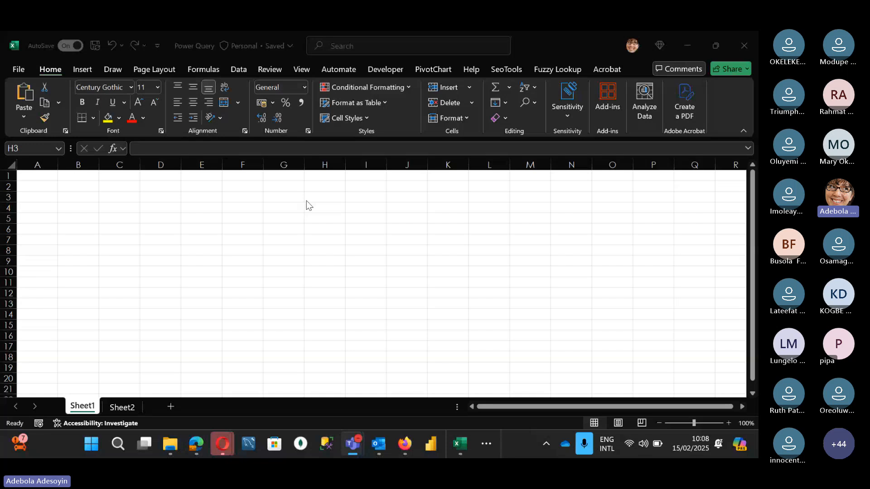
# Enter the list ETL Tool, Extraction, Transformation and Loading down cells H3 to H6 of Sheet1
pyautogui.click(335, 186)
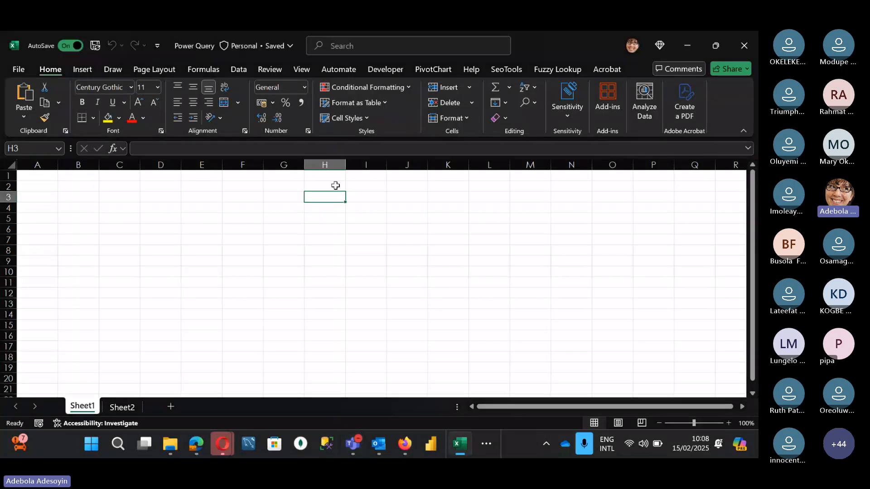
pyautogui.write('ETL Tool')
pyautogui.press('Return')
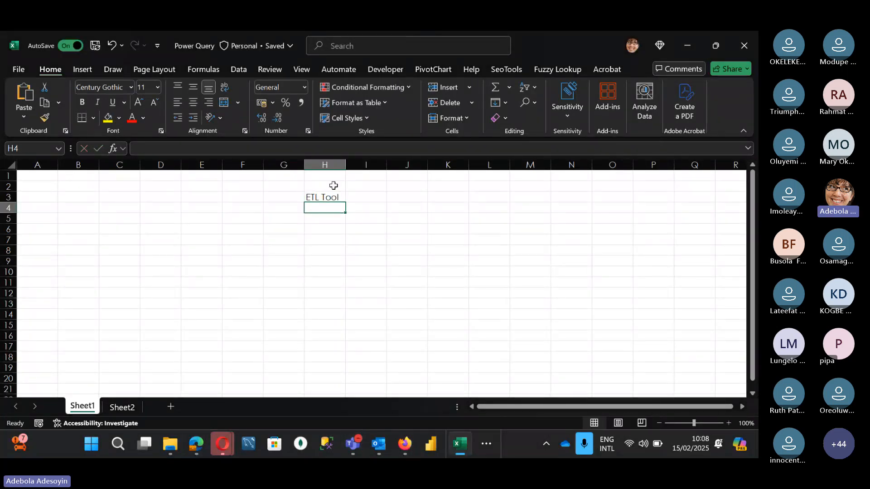
pyautogui.write('Extraction')
pyautogui.press('Return')
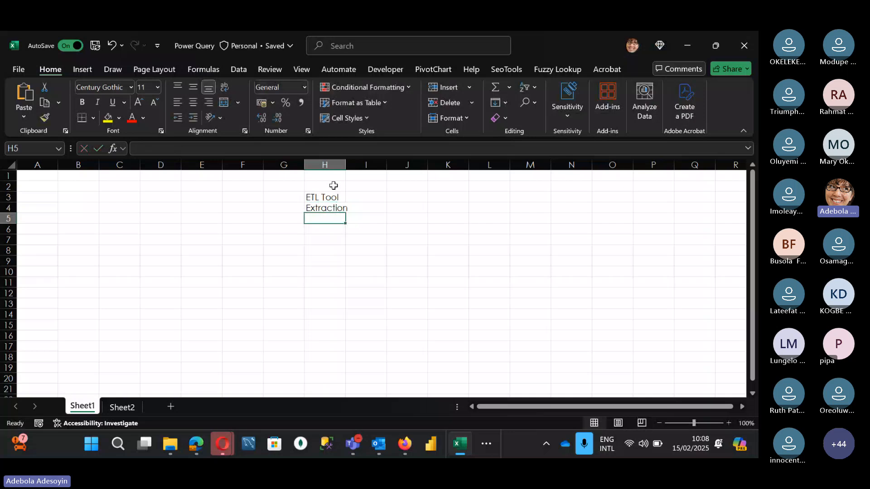
pyautogui.write('Transformation')
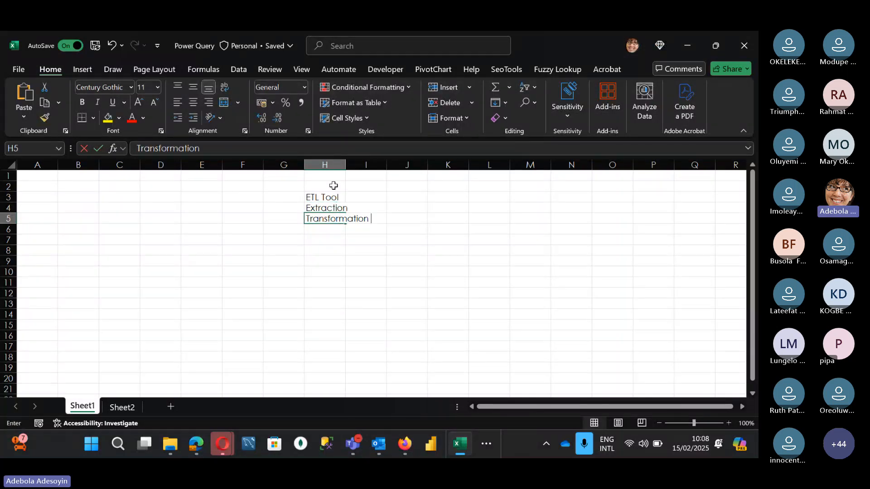
pyautogui.press('Return')
pyautogui.write('Loading')
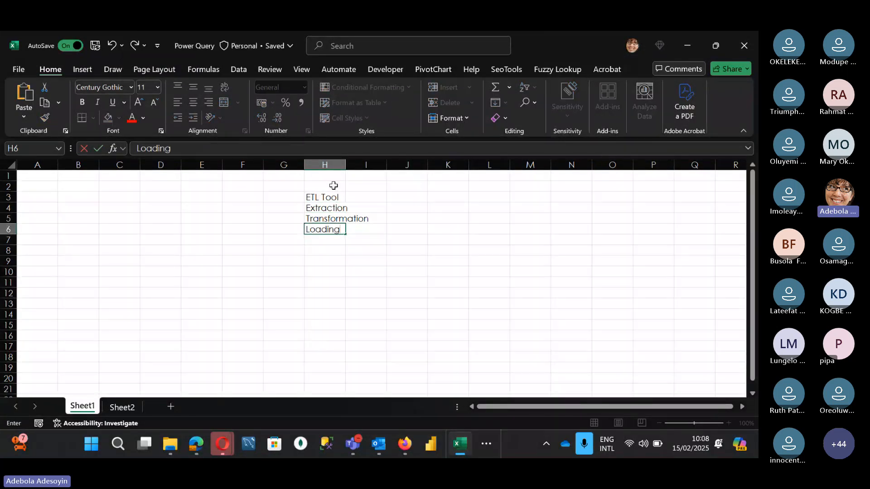
pyautogui.press('Return')
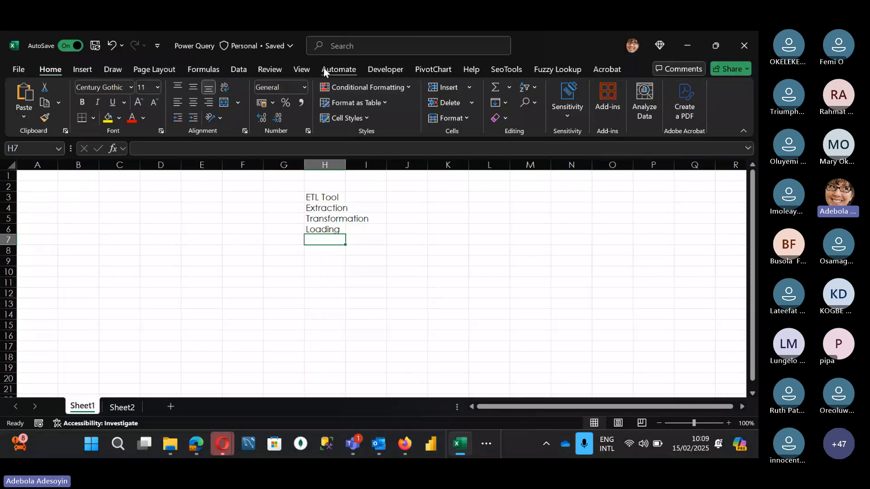
# Examine the external data sources available for import, including databases, online services and other sources
pyautogui.click(238, 68)
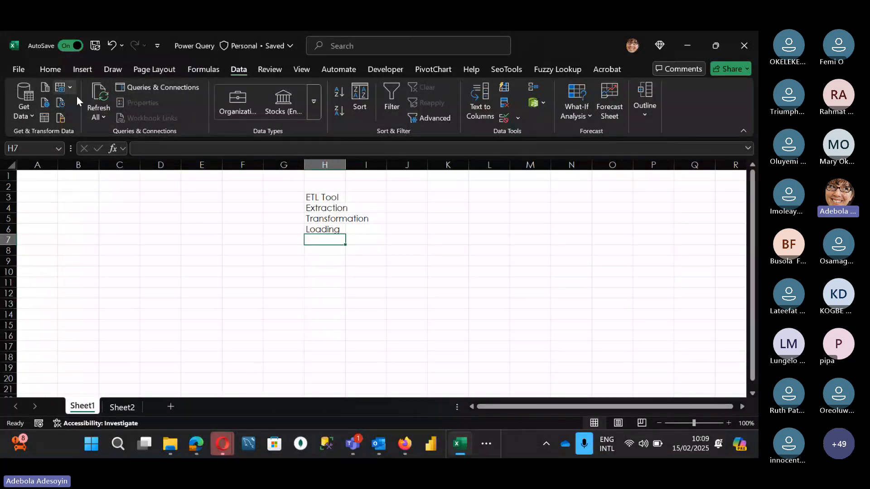
pyautogui.click(32, 117)
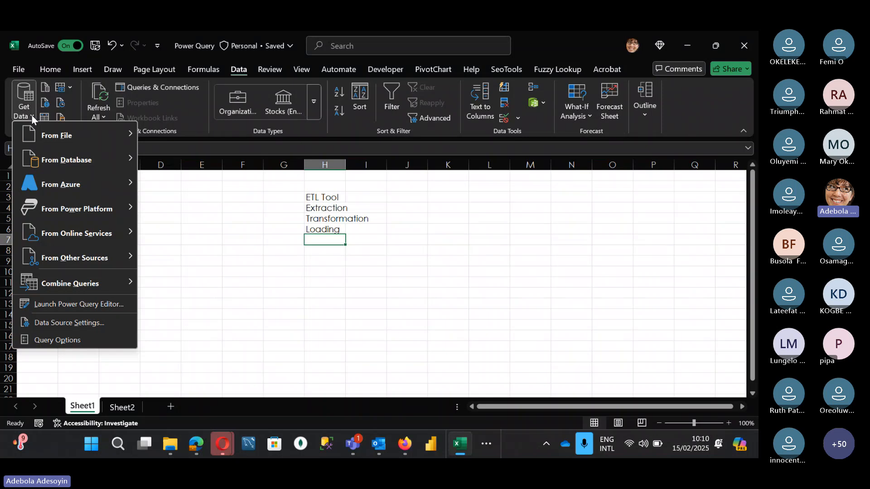
pyautogui.moveTo(85, 148)
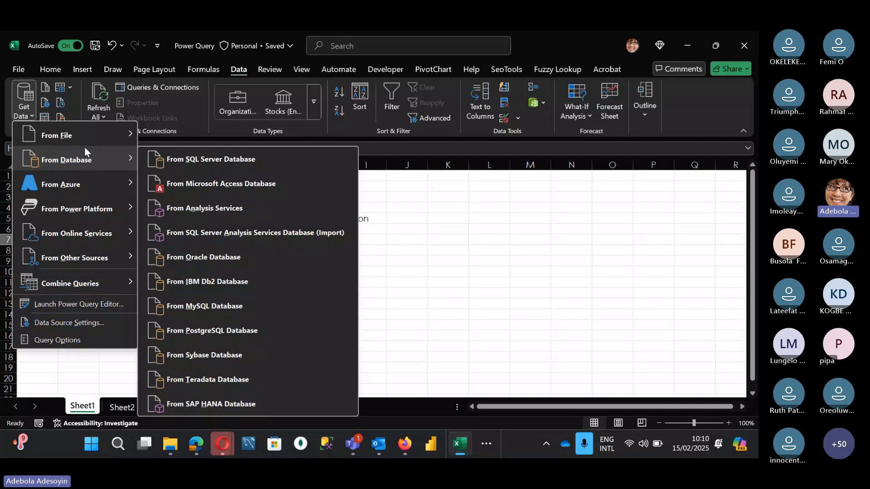
pyautogui.moveTo(70, 136)
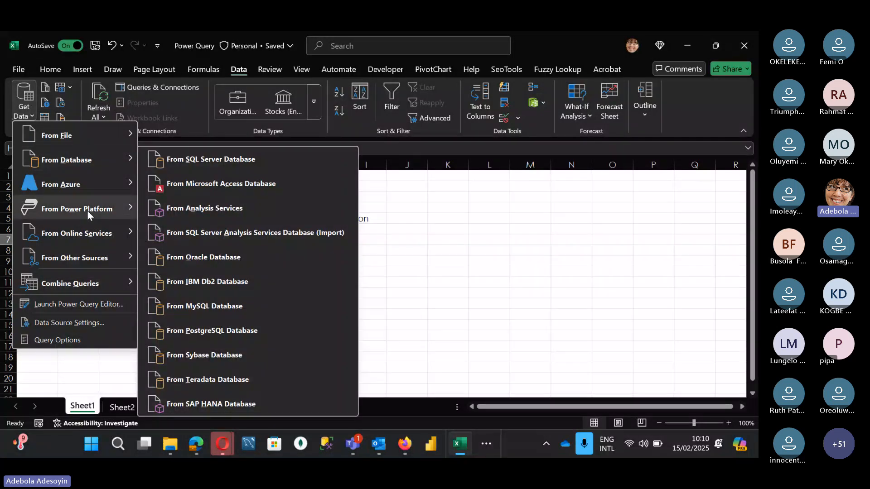
pyautogui.moveTo(81, 235)
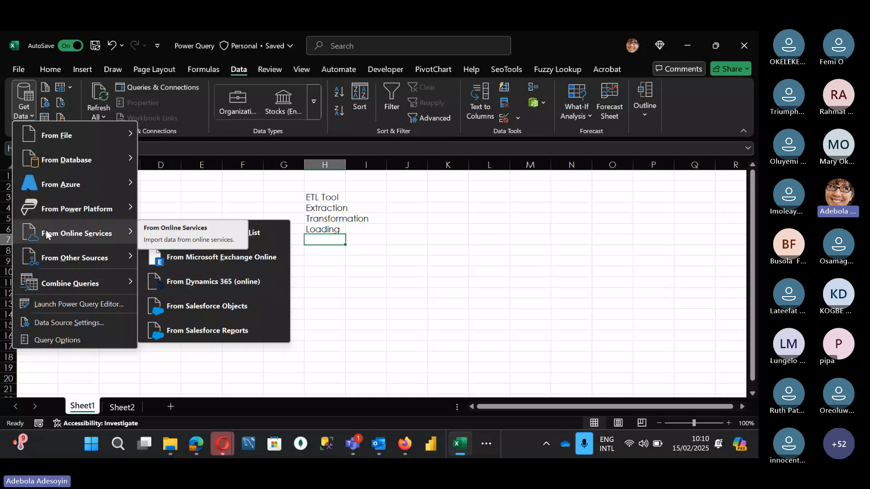
pyautogui.moveTo(73, 258)
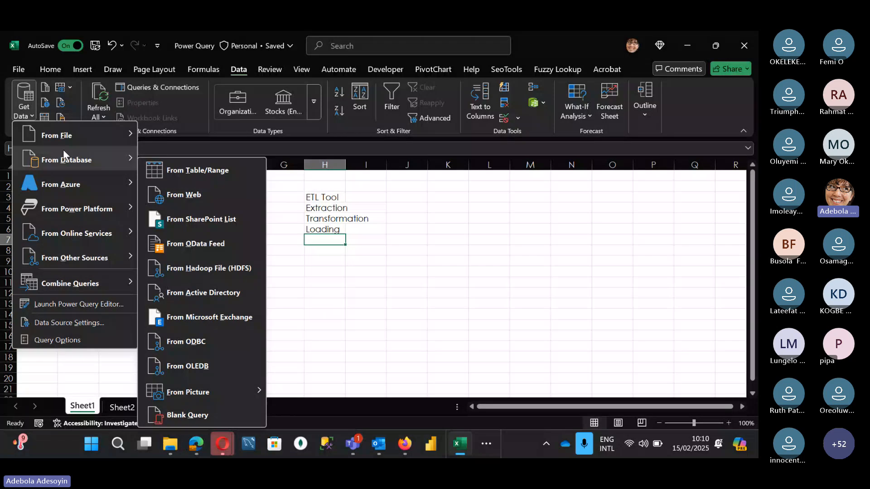
pyautogui.moveTo(77, 172)
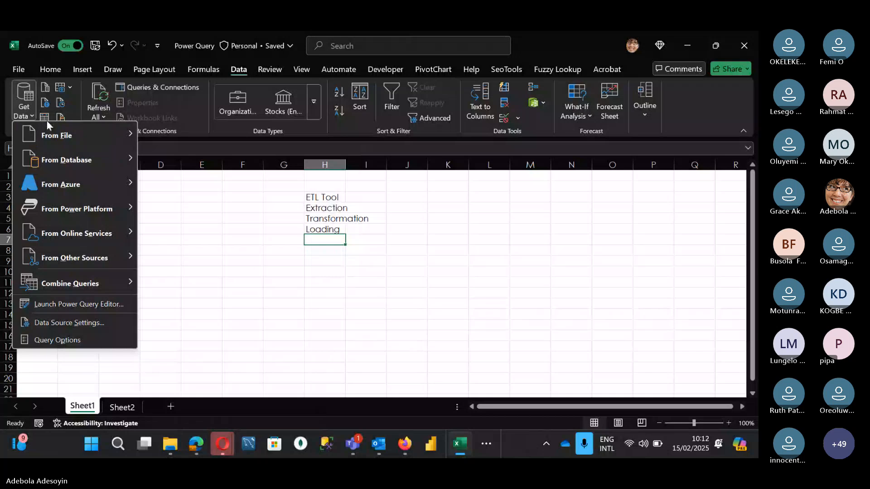
pyautogui.click(26, 117)
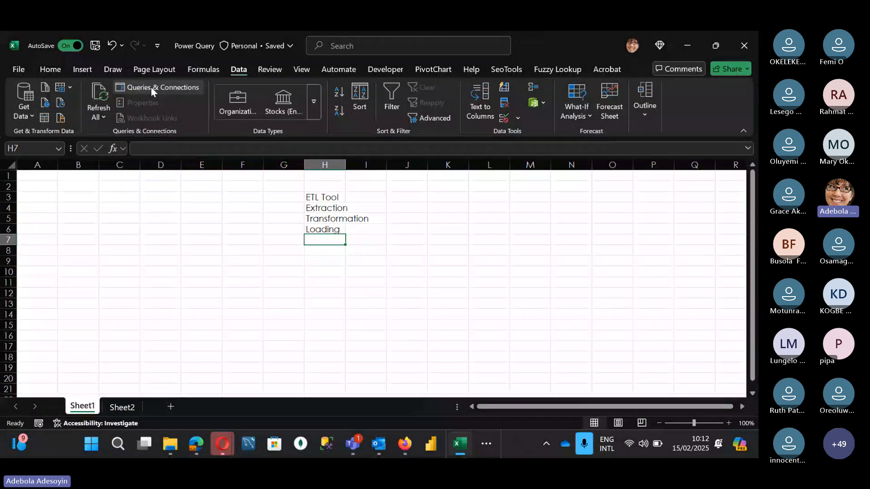
pyautogui.click(675, 154)
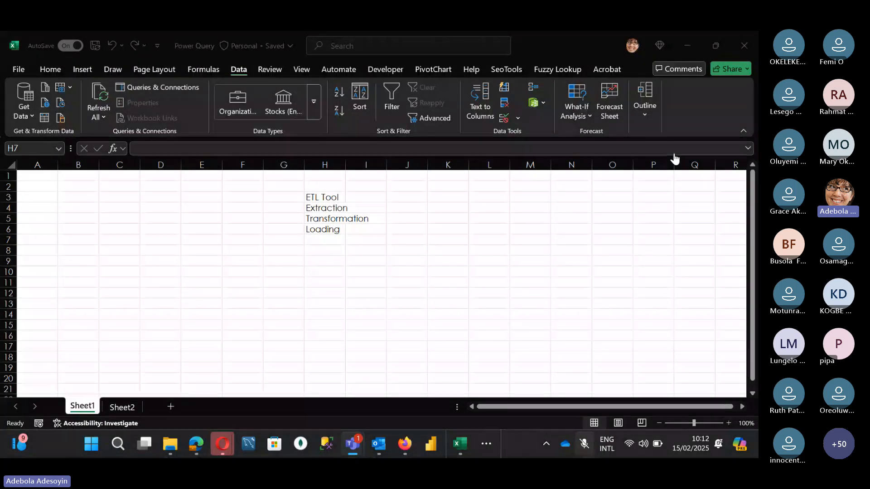
pyautogui.click(674, 155)
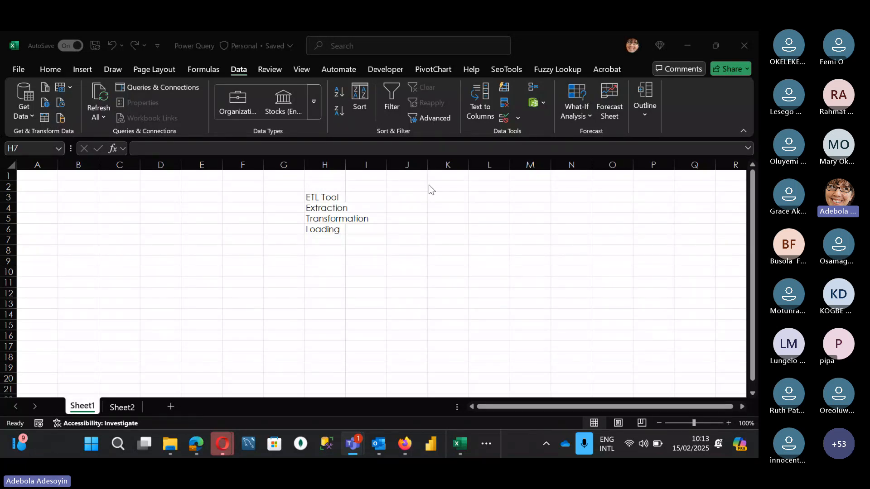
pyautogui.click(421, 194)
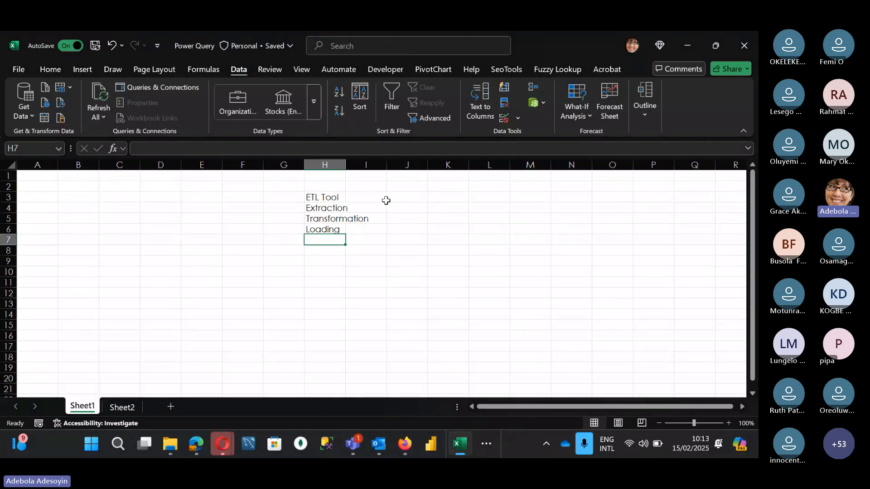
pyautogui.moveTo(327, 197); pyautogui.dragTo(326, 230)
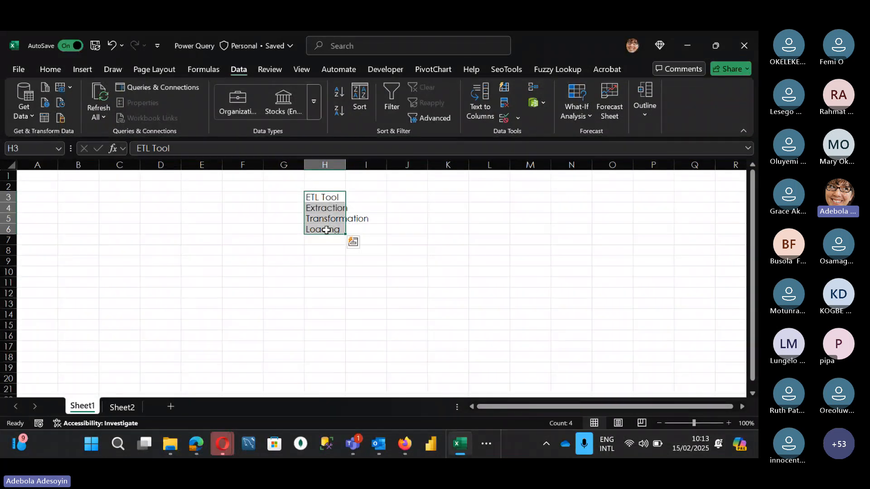
pyautogui.click(416, 196)
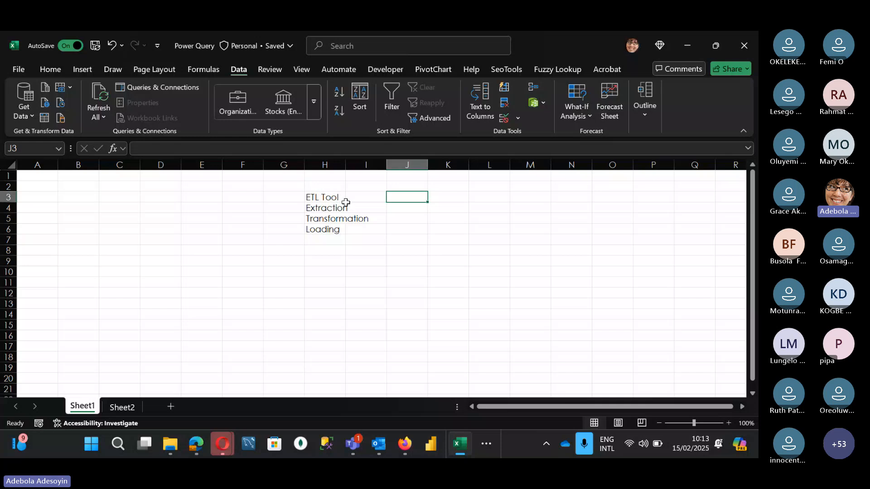
pyautogui.click(333, 207)
pyautogui.press('Down')
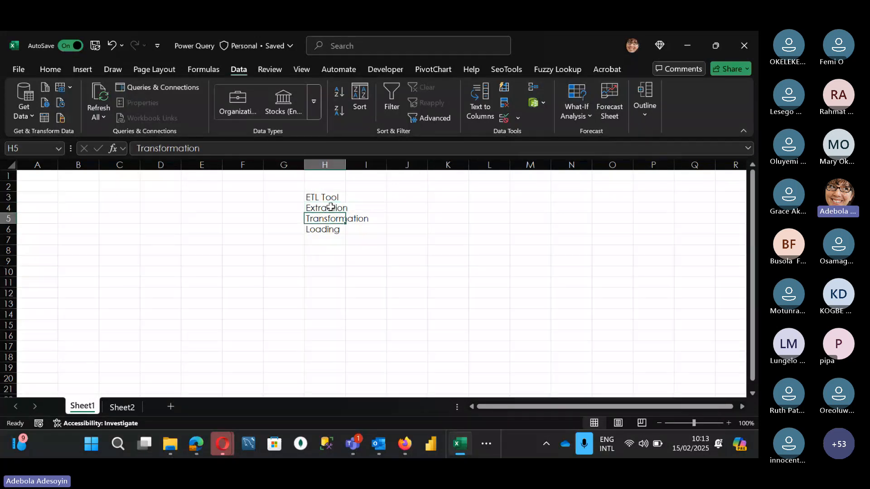
pyautogui.press('Down')
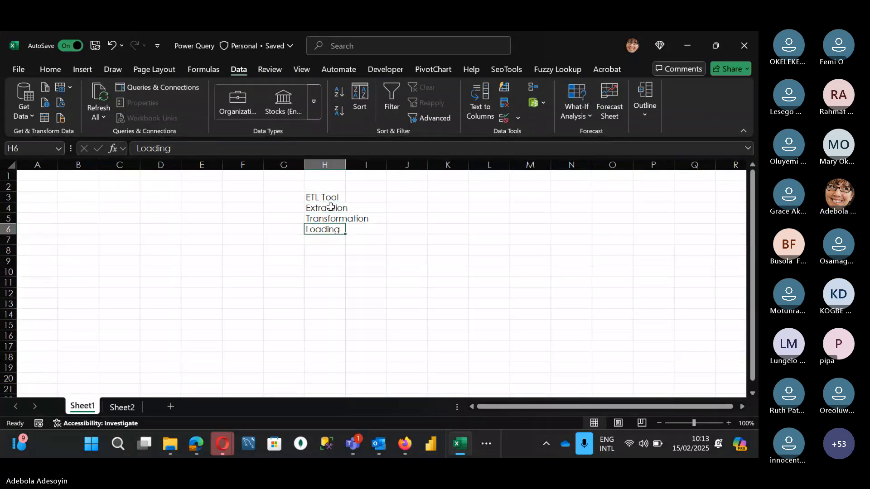
# Enter the four Power Query phases Connect, Transform, Combine and load down cells J3 to J6
pyautogui.click(419, 196)
pyautogui.write('Connect')
pyautogui.press('Return')
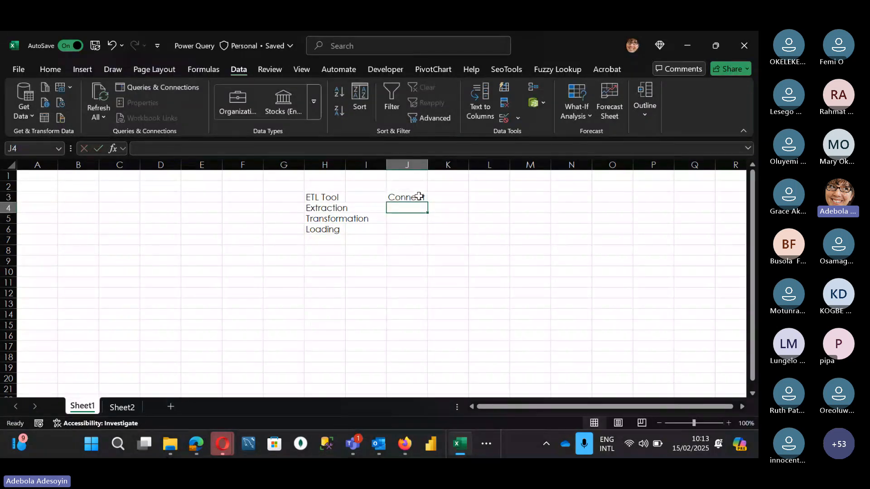
pyautogui.write('Transform')
pyautogui.press('Return')
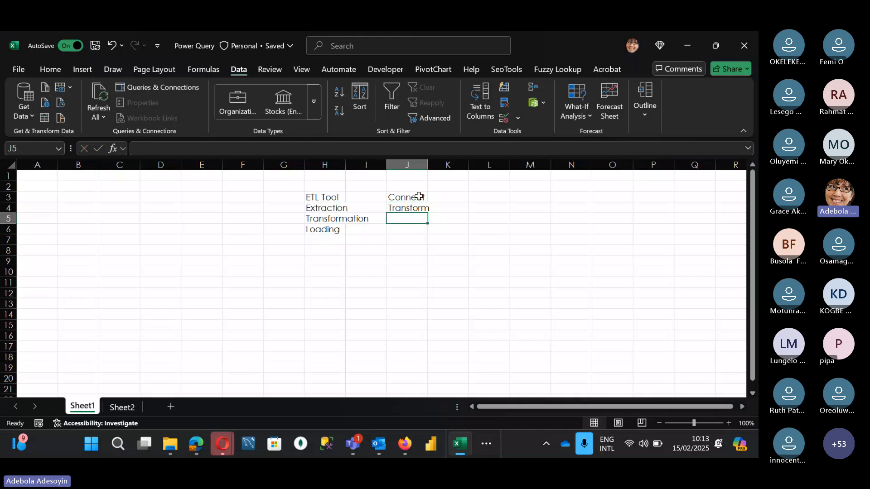
pyautogui.write('Combine')
pyautogui.press('Return')
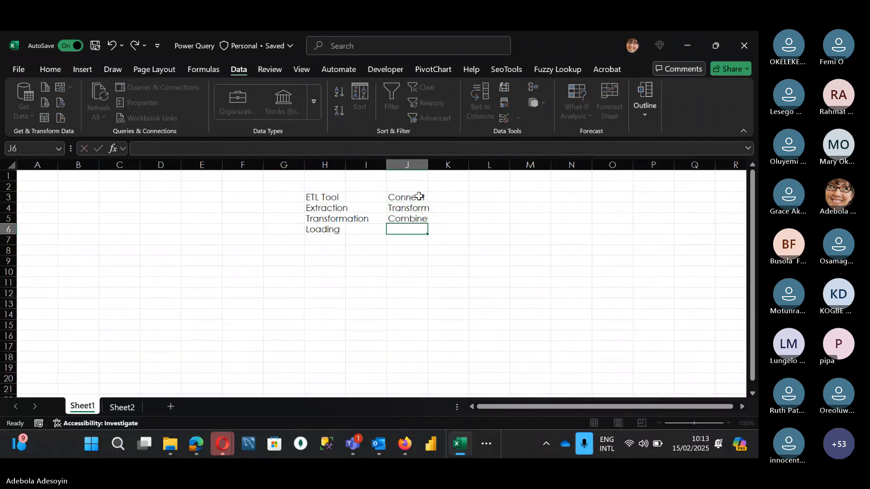
pyautogui.write('load')
pyautogui.press('Return')
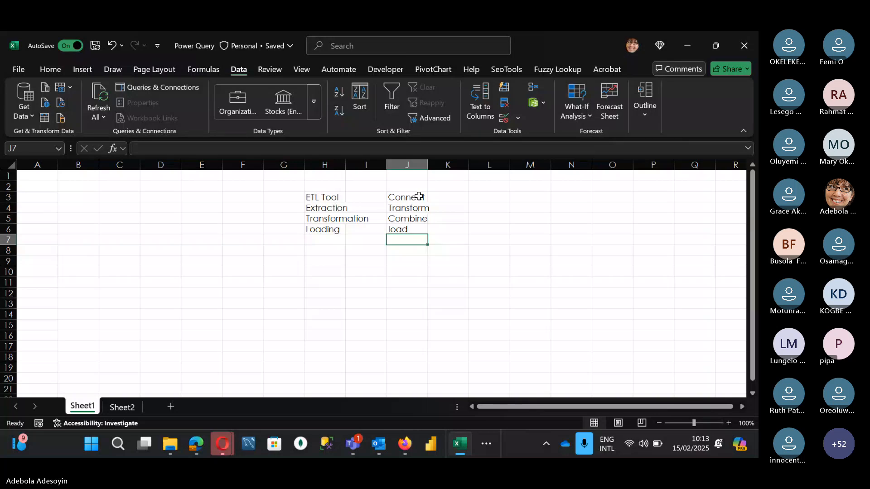
pyautogui.moveTo(335, 208); pyautogui.dragTo(329, 230)
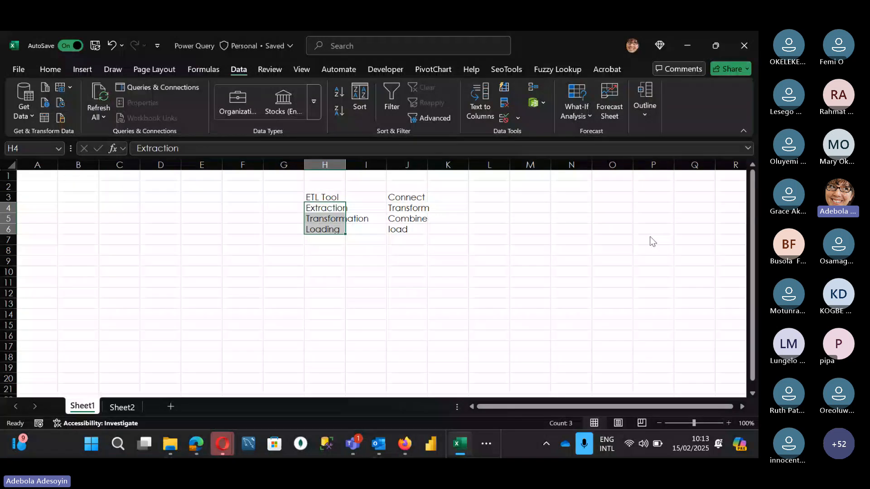
pyautogui.click(675, 155)
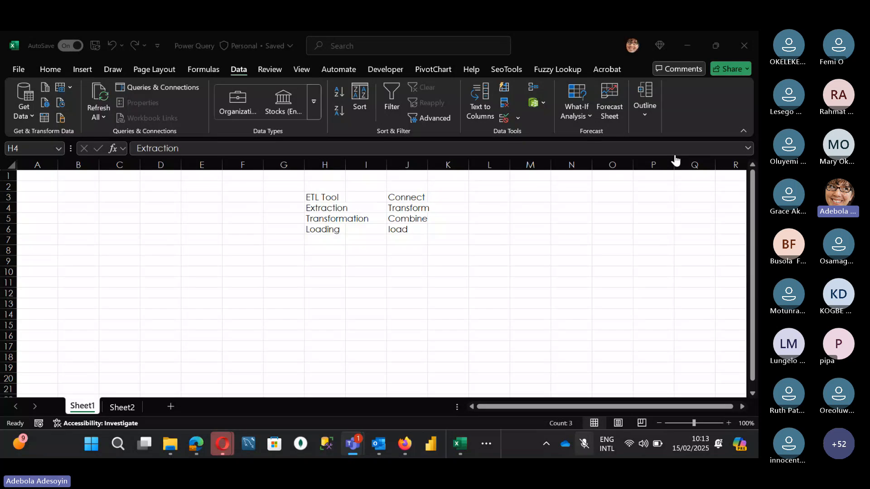
pyautogui.click(675, 156)
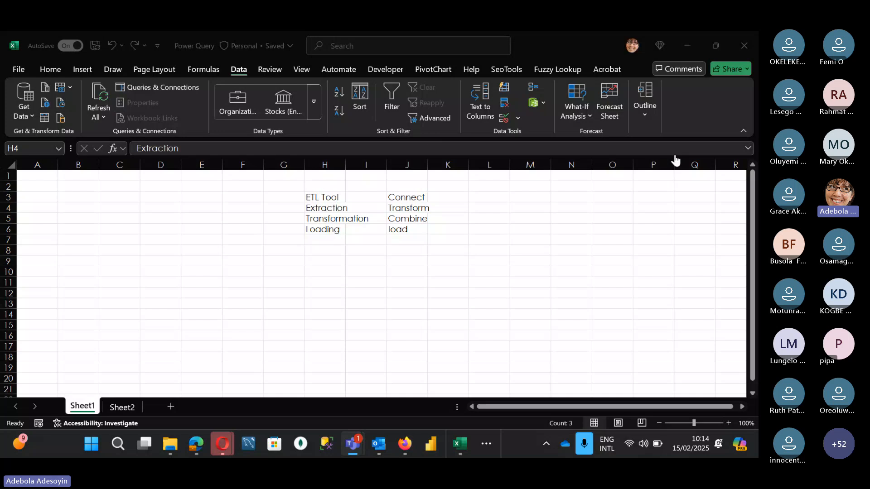
pyautogui.click(415, 197)
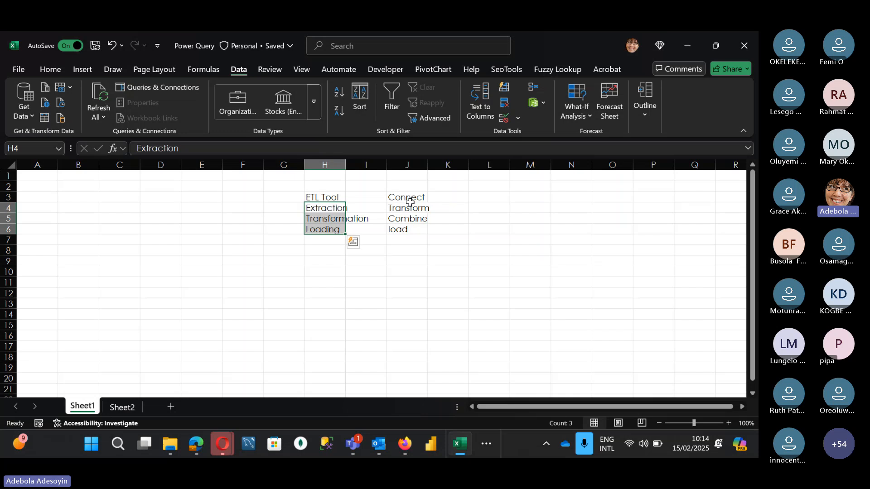
pyautogui.click(330, 208)
pyautogui.click(333, 221)
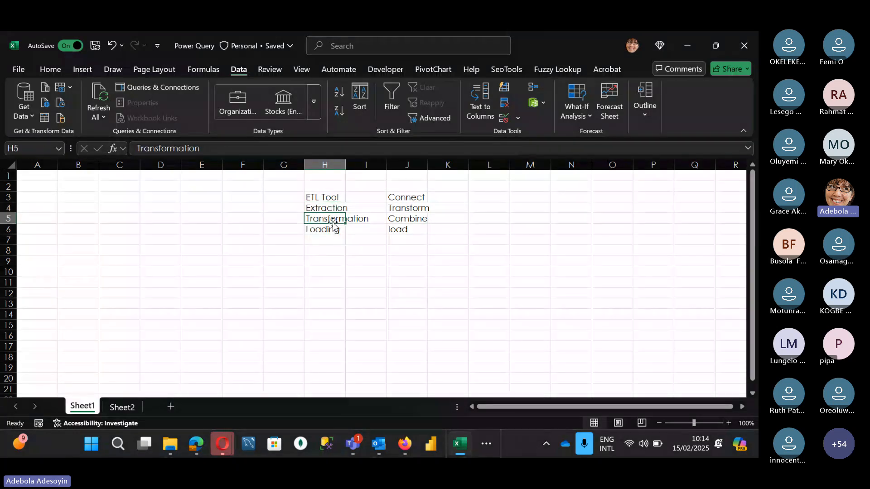
pyautogui.click(333, 230)
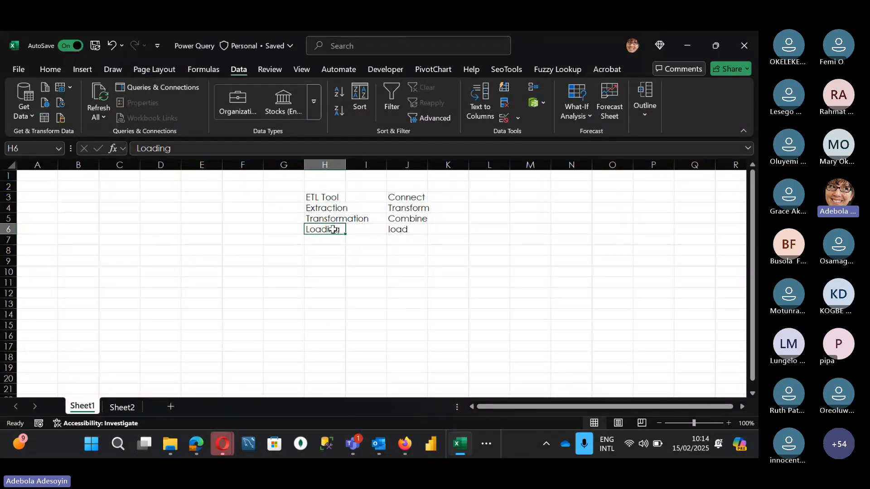
pyautogui.click(406, 196)
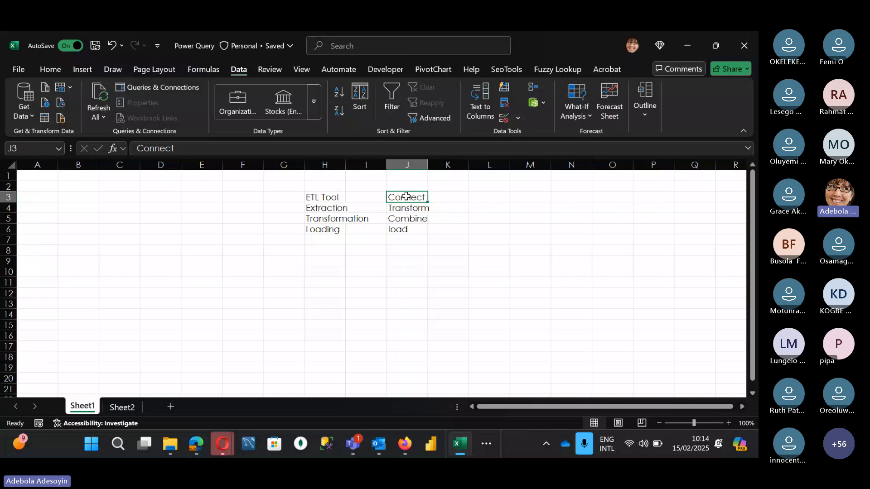
# Examine the connection settings for importing from a SQL Server database, and close them without connecting
pyautogui.click(27, 110)
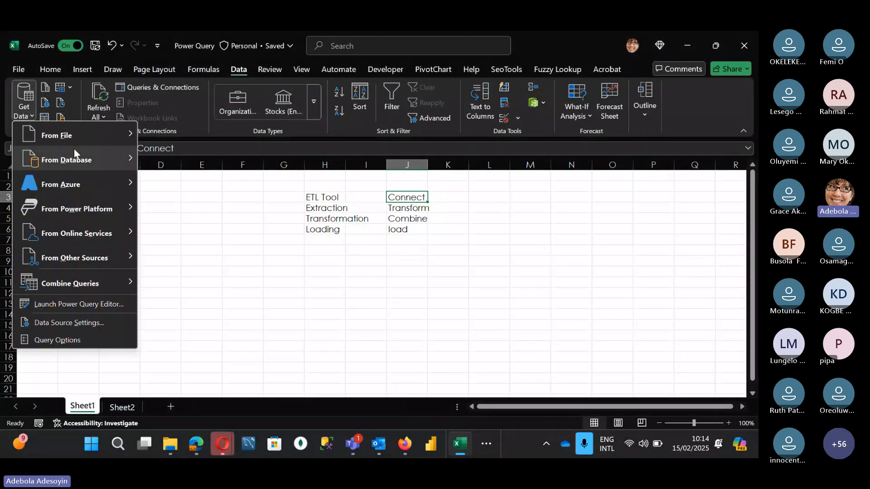
pyautogui.moveTo(74, 151)
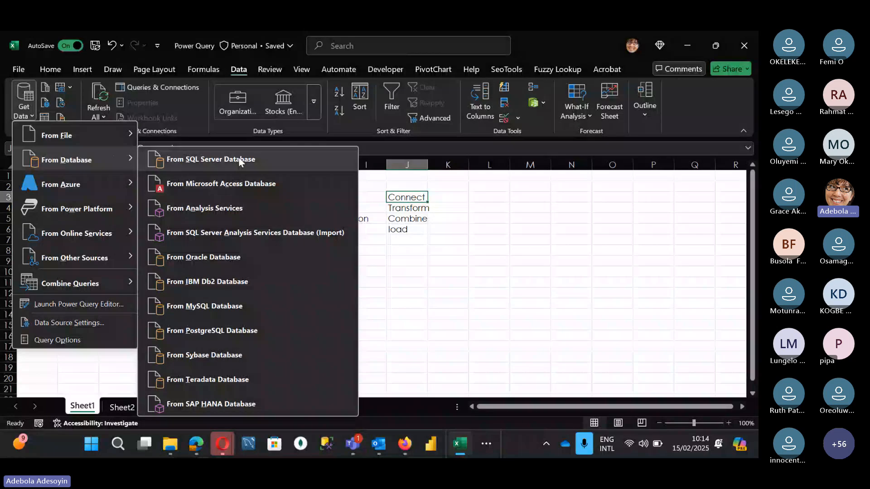
pyautogui.click(238, 158)
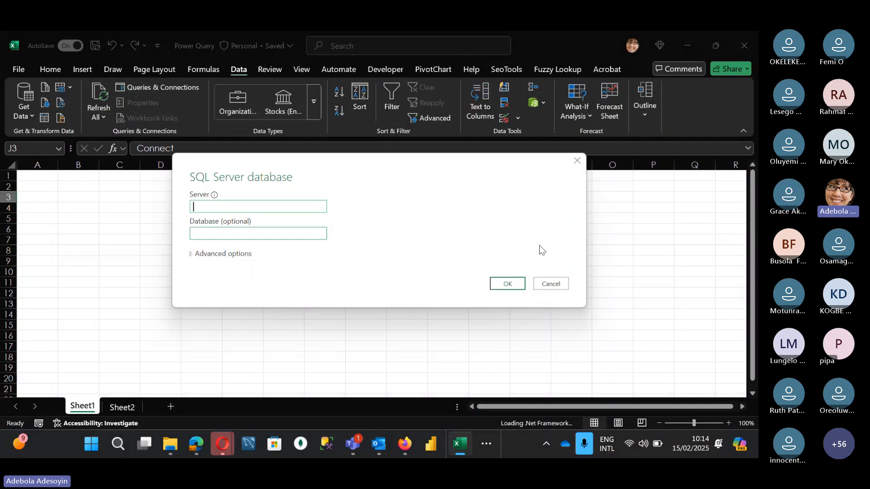
pyautogui.click(558, 281)
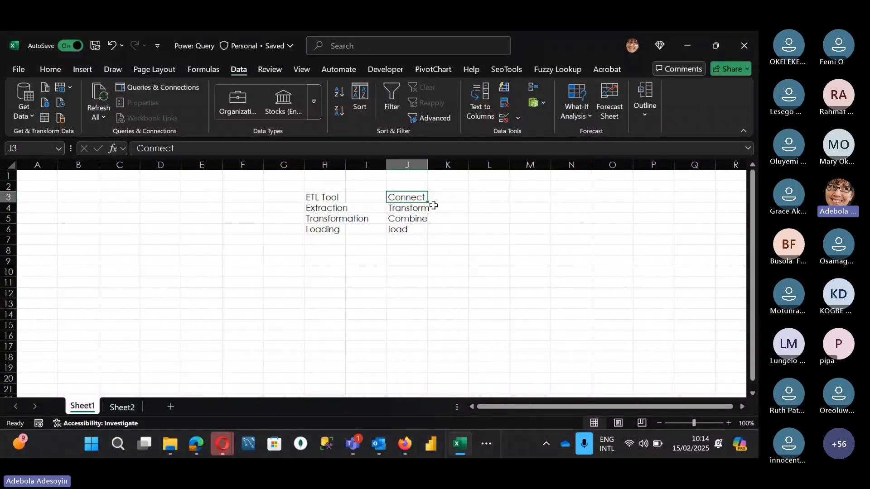
# Enter removing duplicates in cell L4 as the first example of the Transform phase
pyautogui.click(405, 209)
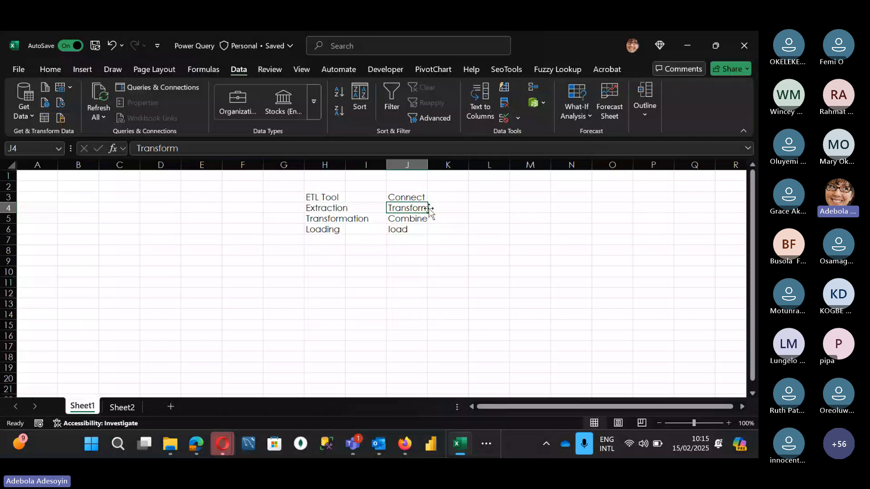
pyautogui.click(496, 208)
pyautogui.write('re')
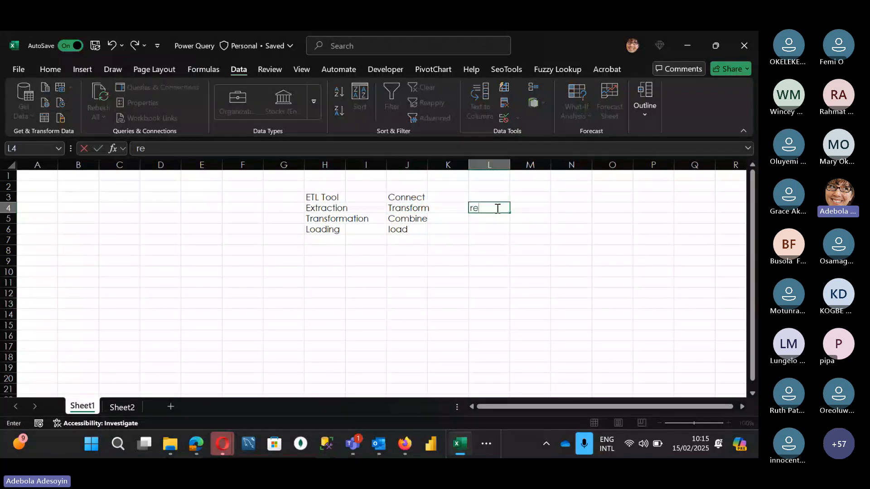
pyautogui.write('moving duplicates')
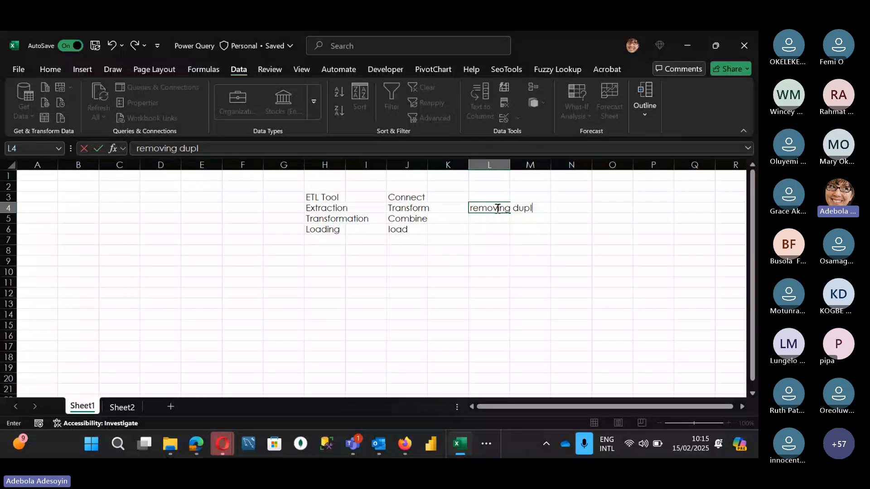
pyautogui.press('Return')
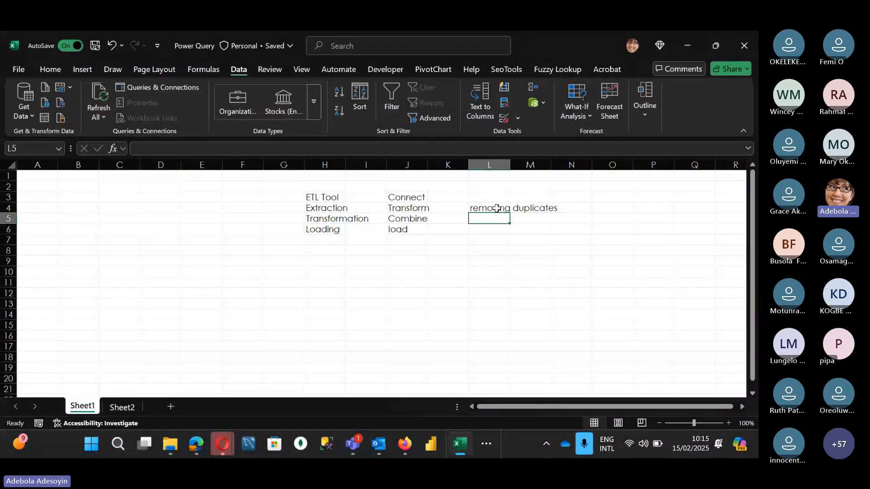
pyautogui.click(496, 208)
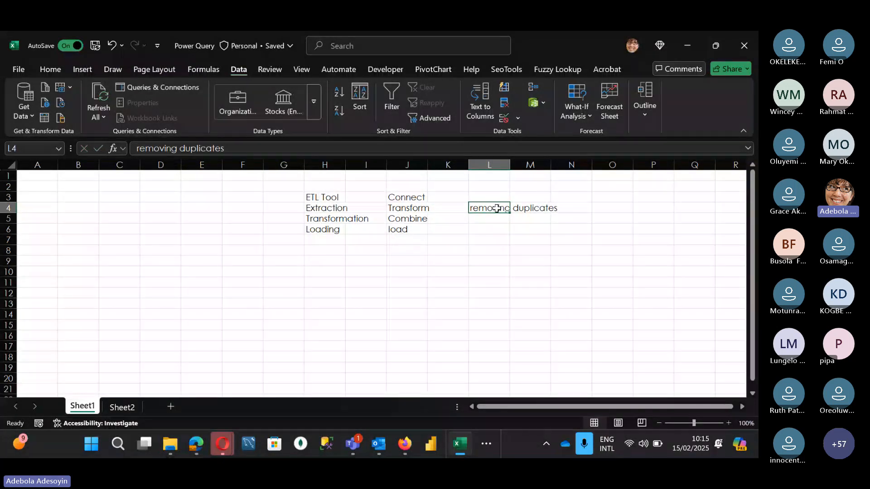
pyautogui.write('merf')
pyautogui.press('BackSpace')
pyautogui.write('ging')
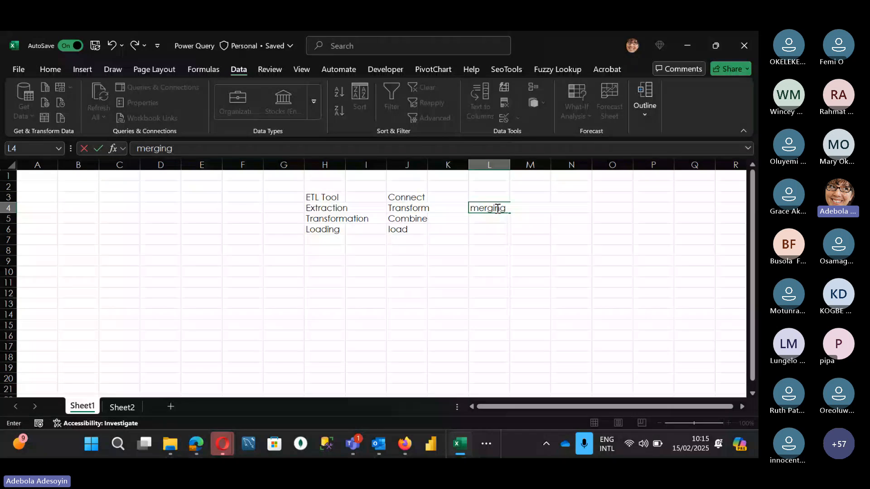
pyautogui.press('Escape')
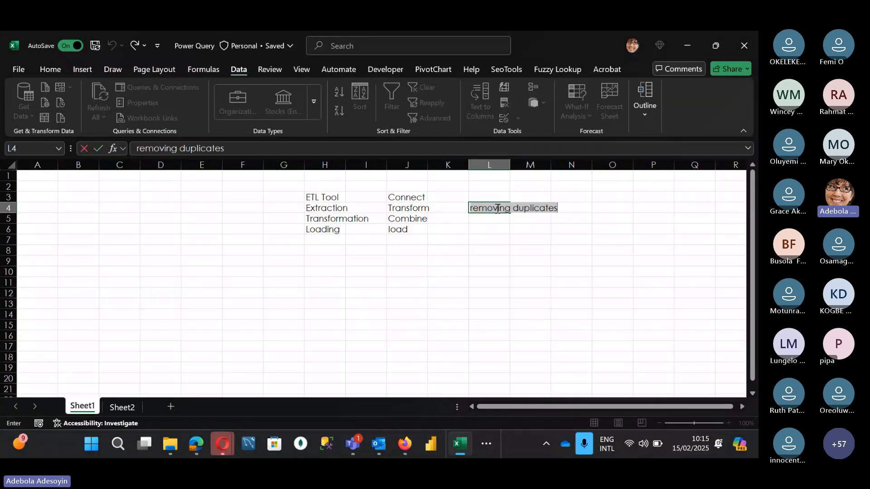
# Enter merging/appending data in cell L5 and splitting columns in cell L6
pyautogui.click(496, 220)
pyautogui.write('merging/app')
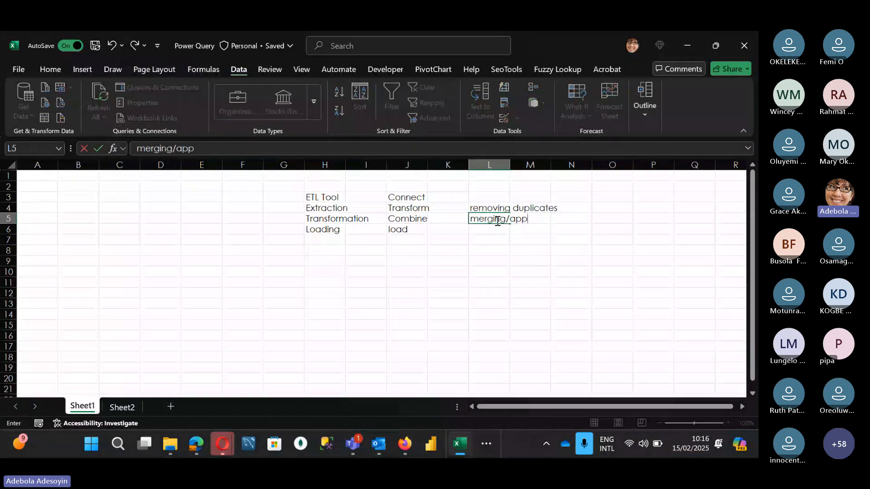
pyautogui.write('ending data')
pyautogui.press('Return')
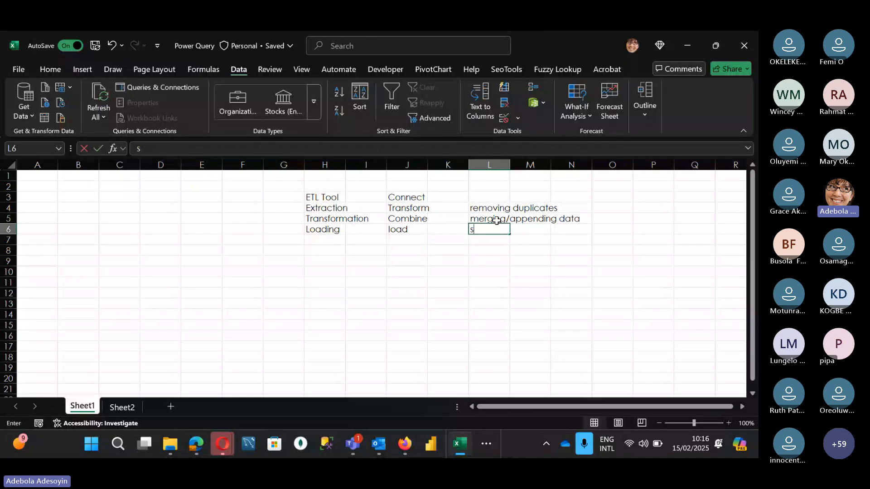
pyautogui.write('splittin')
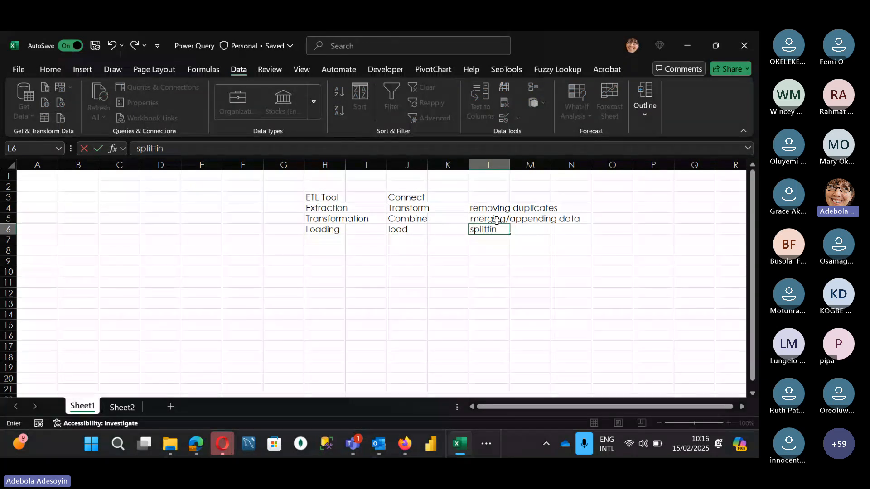
pyautogui.write('g columns')
pyautogui.press('Return')
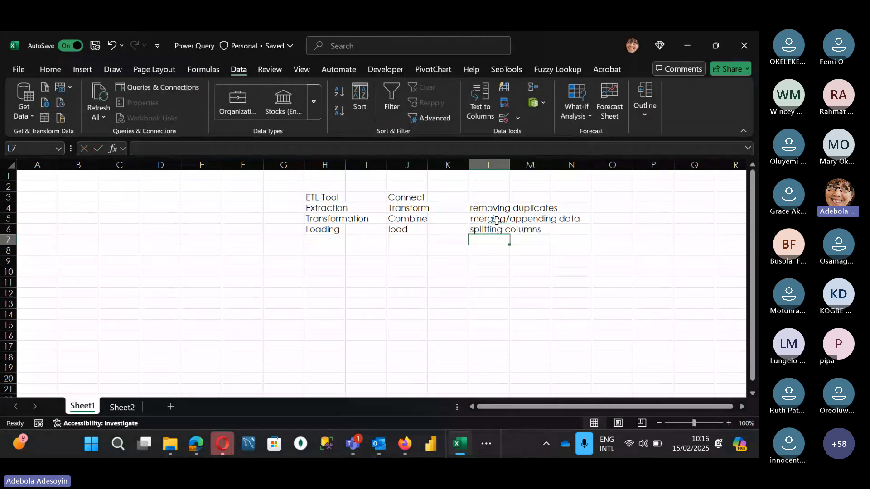
# Enter a sample full name in cell L8 and fit the width of column L to its contents
pyautogui.click(497, 253)
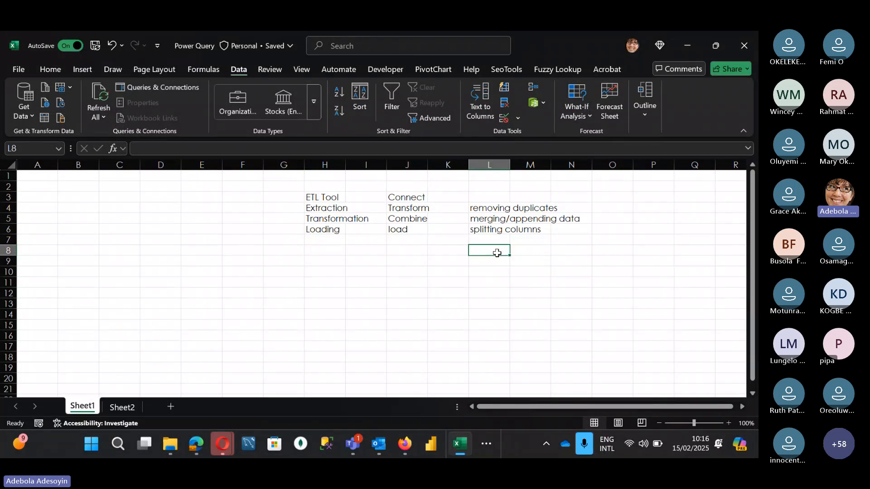
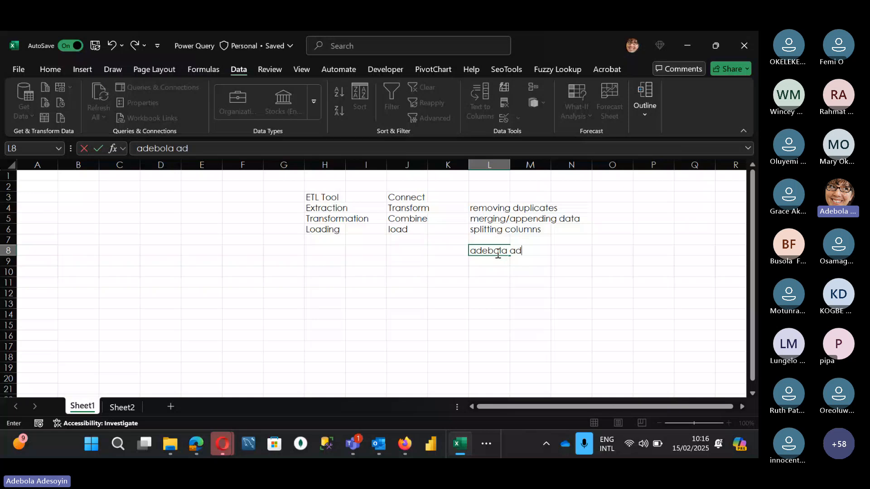
pyautogui.press('Return')
pyautogui.click(500, 247)
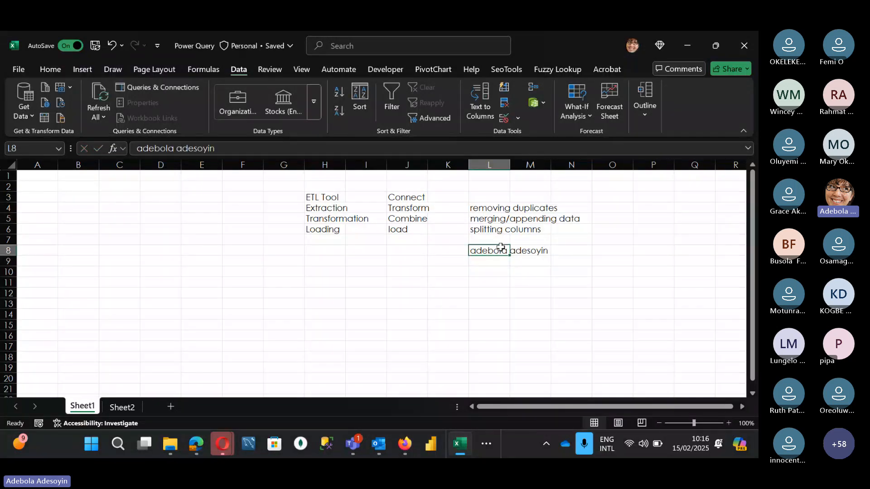
pyautogui.doubleClick(509, 164)
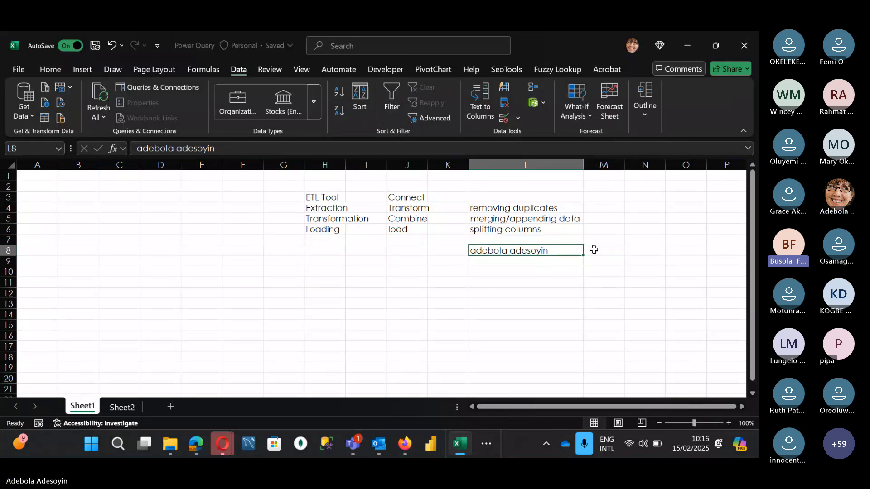
# Clear the sample name from cell L8 and enter pivoting data in cell L7
pyautogui.press('Delete')
pyautogui.click(535, 228)
pyautogui.click(497, 238)
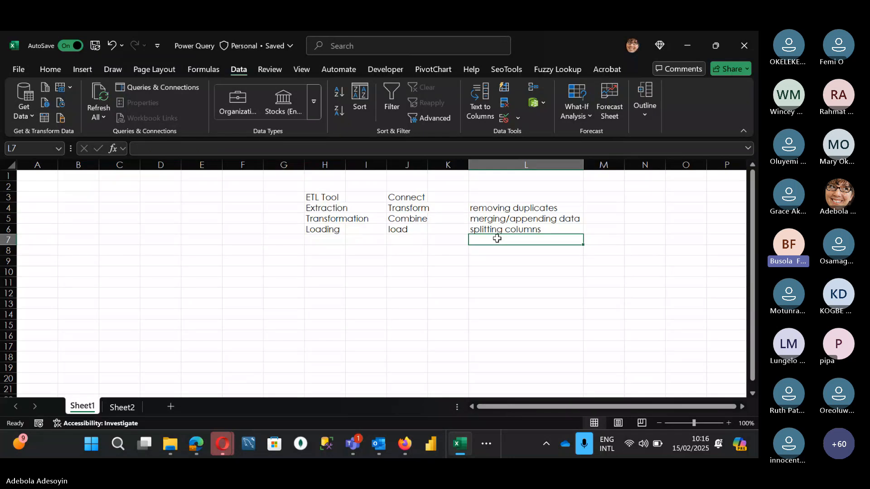
pyautogui.write('piv')
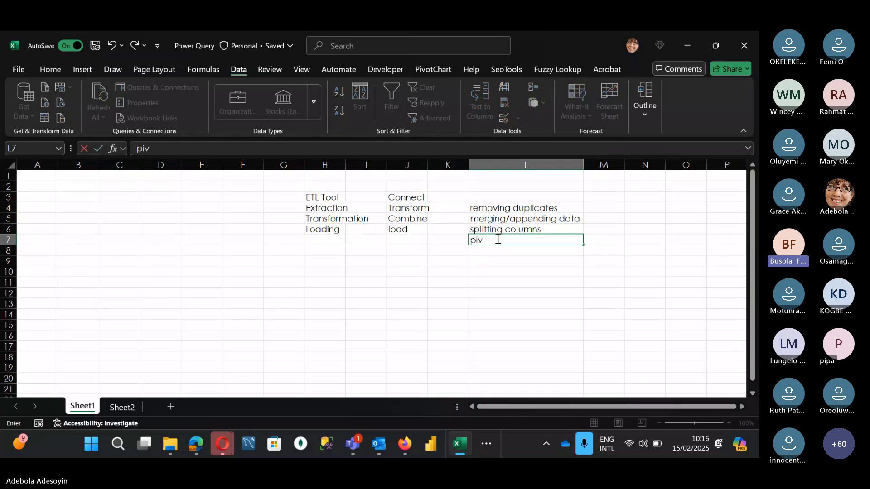
pyautogui.write('oting data')
pyautogui.press('Return')
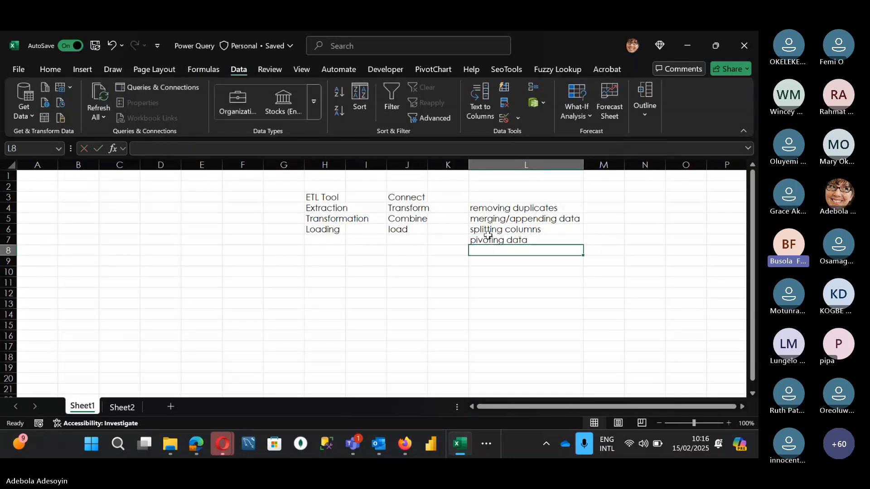
# Enter Add columns in cell L8 beneath the other Transform examples
pyautogui.click(415, 210)
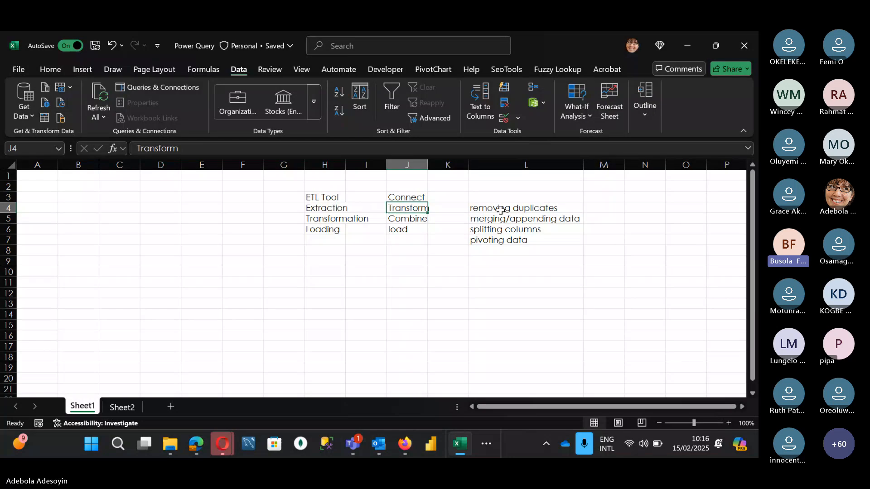
pyautogui.click(492, 250)
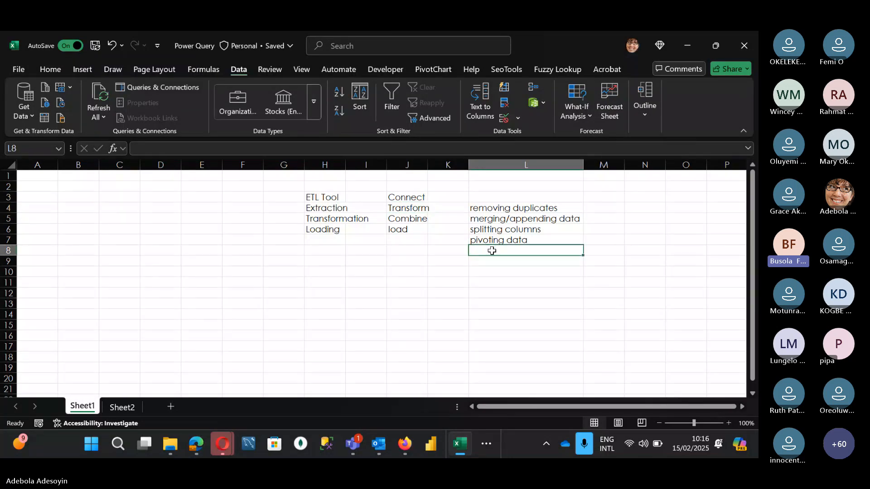
pyautogui.write('Add colum')
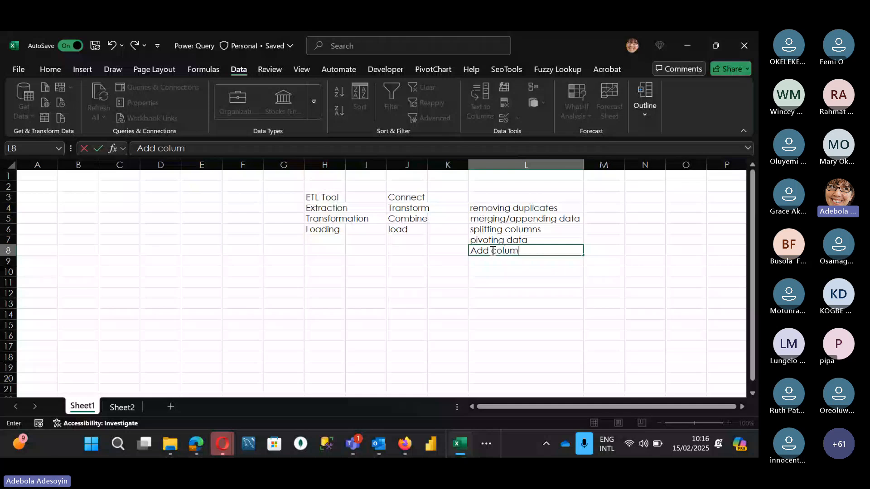
pyautogui.write('ns')
pyautogui.press('Return')
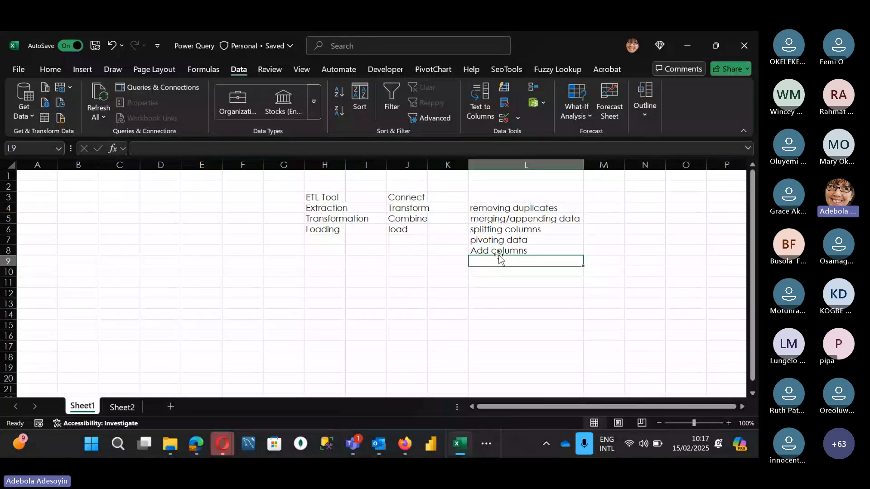
# Fill the Transform examples in L4:L8 and the Transform phase in J4 with yellow
pyautogui.click(488, 284)
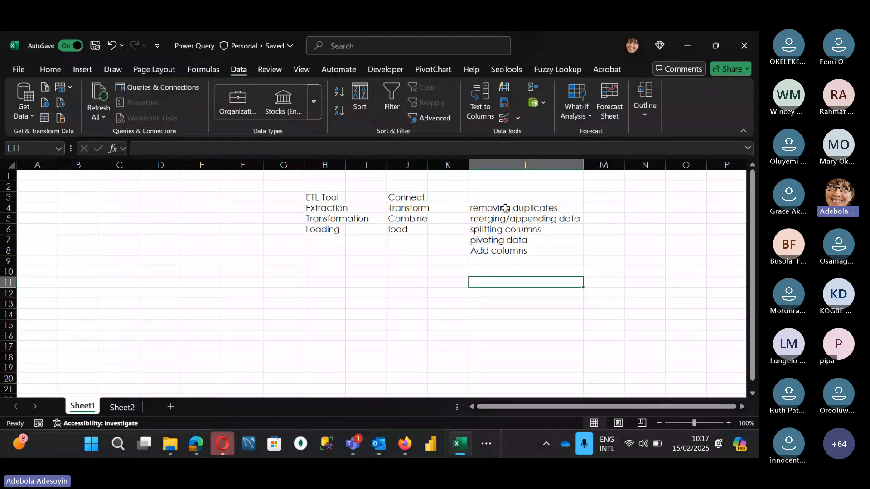
pyautogui.moveTo(505, 208); pyautogui.dragTo(499, 249)
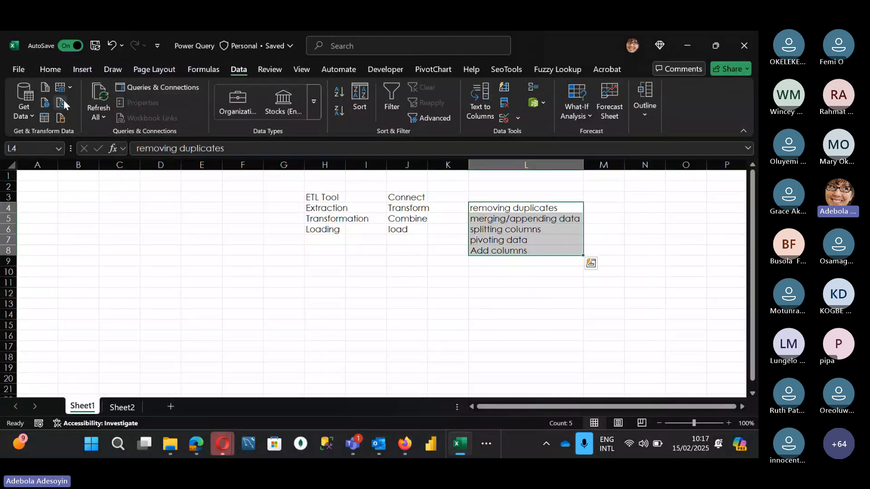
pyautogui.click(45, 70)
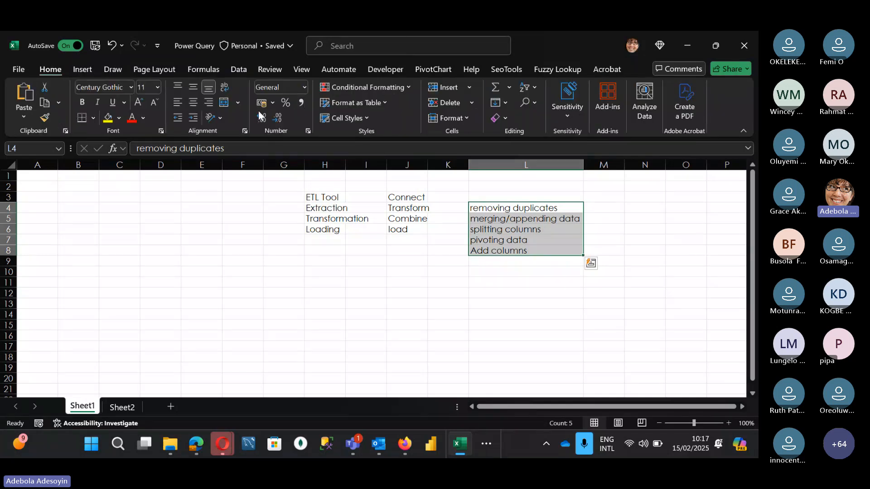
pyautogui.click(113, 118)
pyautogui.click(407, 208)
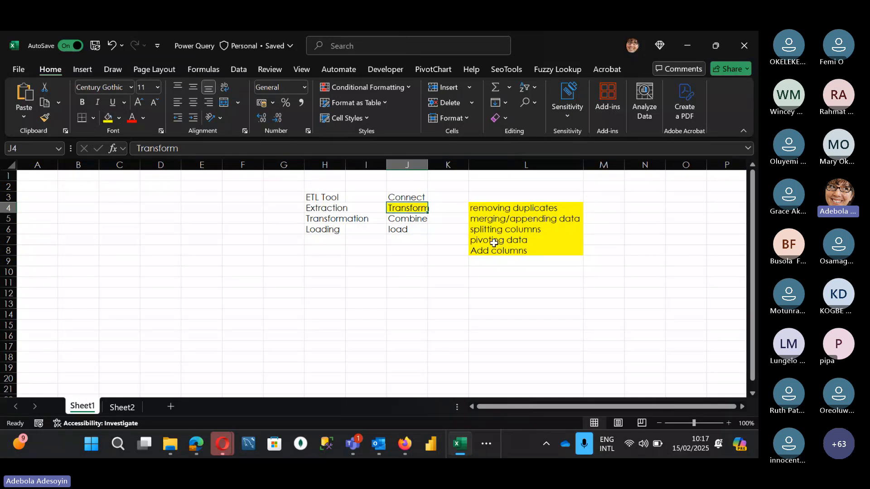
# Enter a yellow-highlighted sample full name in cell L11, with its first and last names separated into L13 and M13
pyautogui.click(488, 260)
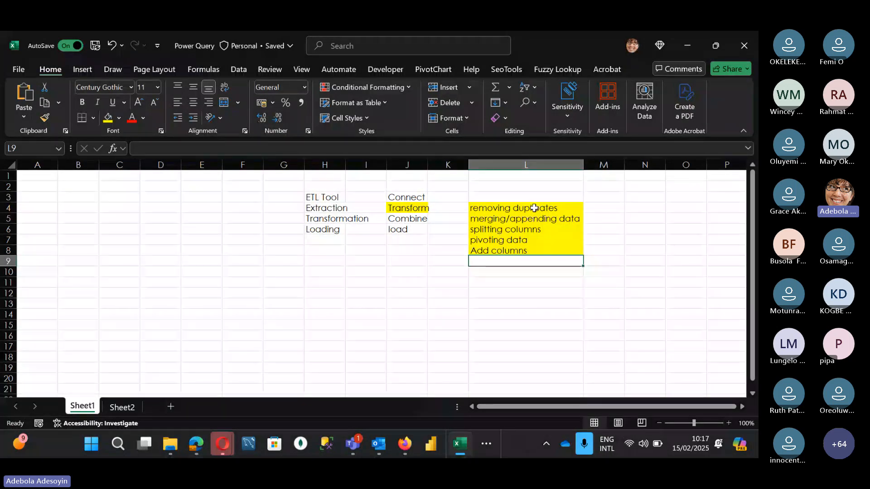
pyautogui.click(504, 285)
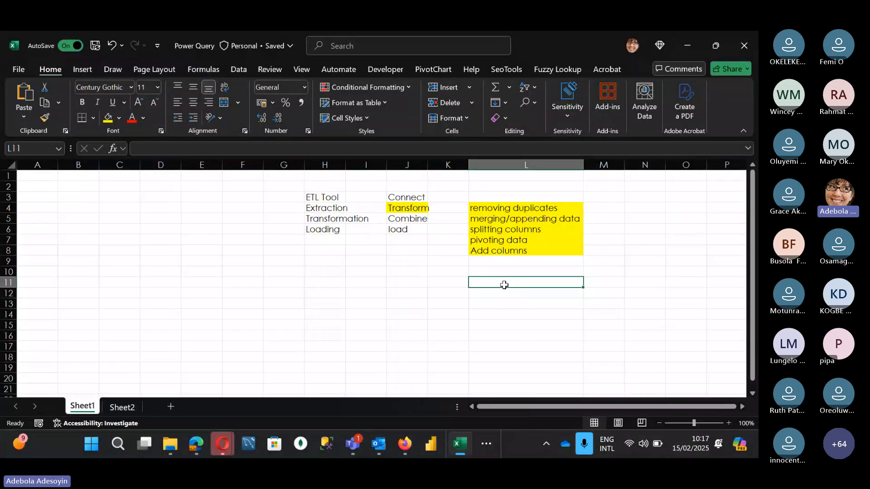
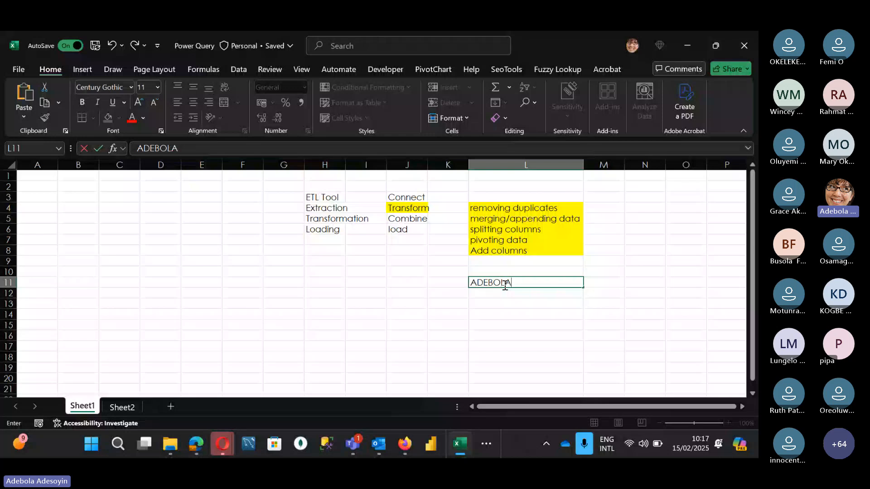
pyautogui.press('Return')
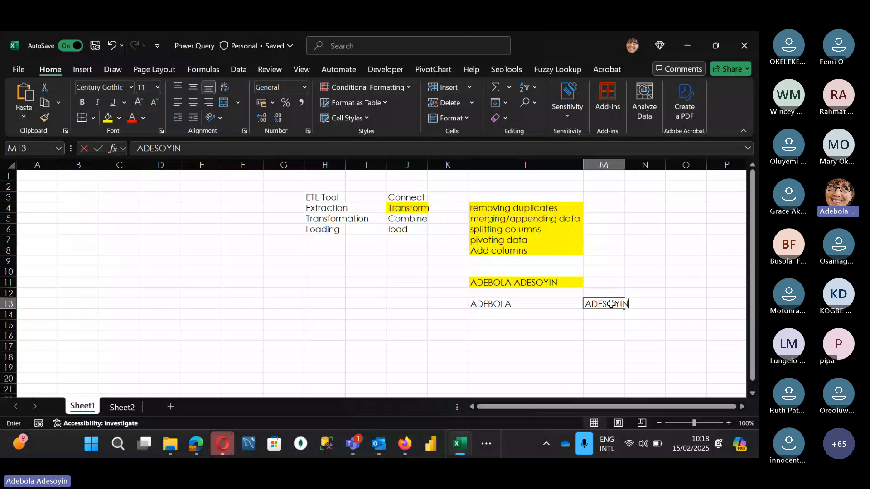
pyautogui.press('Return')
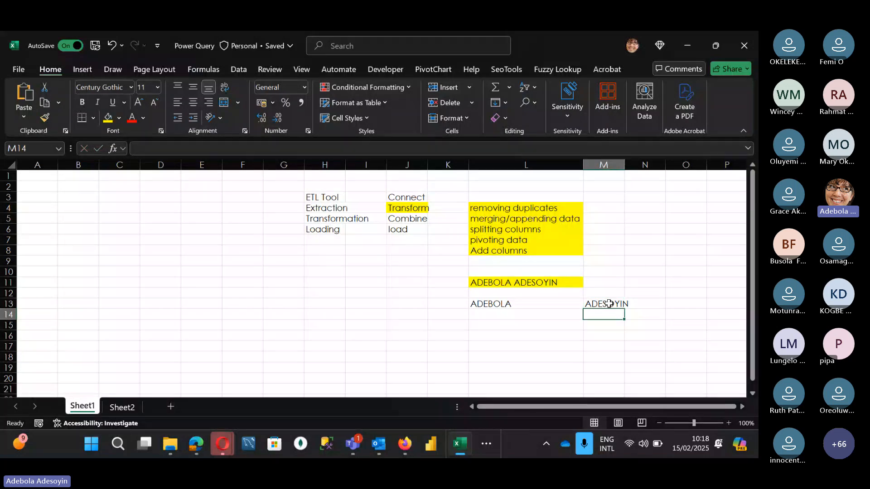
# Enter three sample names side by side in cells J16, K16 and L16 to illustrate pivoting data
pyautogui.click(506, 229)
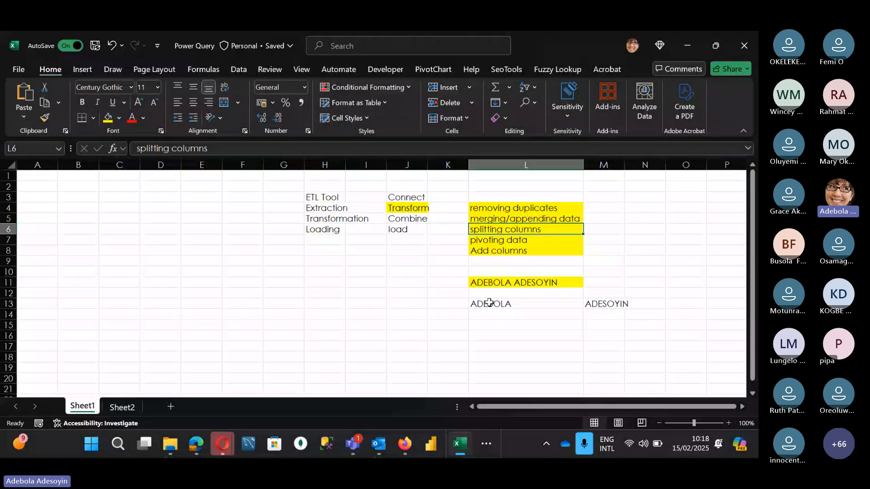
pyautogui.click(511, 242)
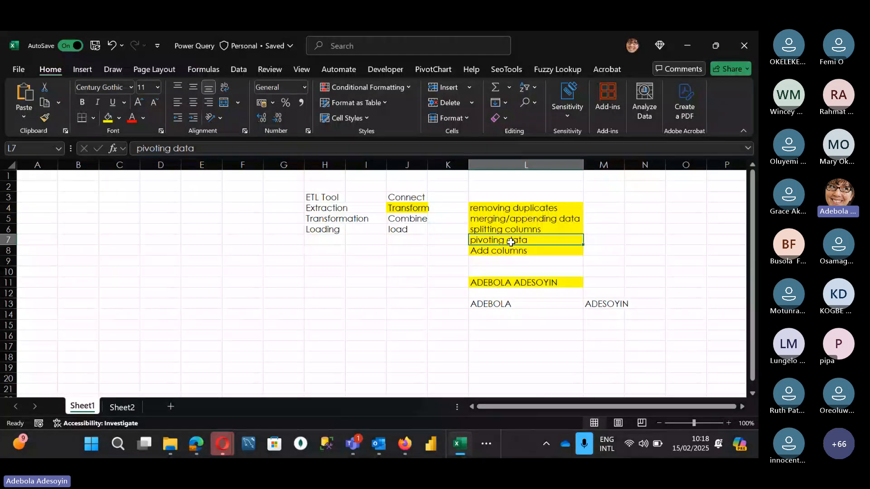
pyautogui.click(400, 335)
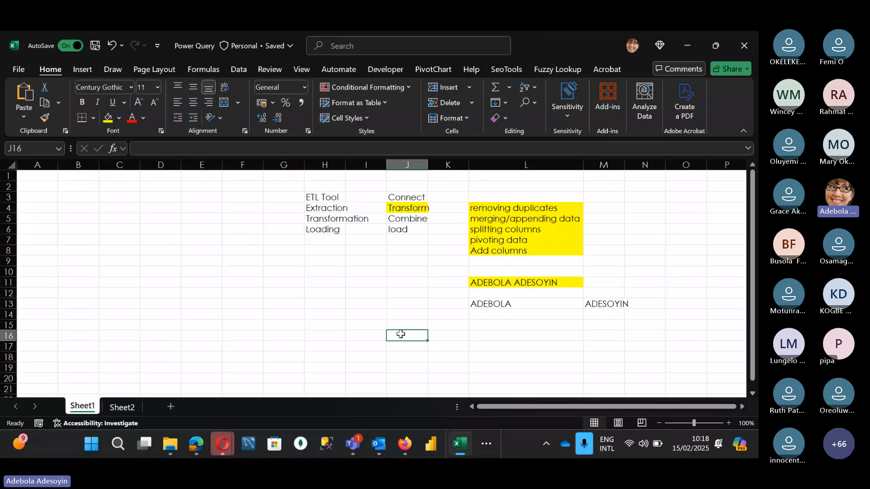
pyautogui.write('ADE')
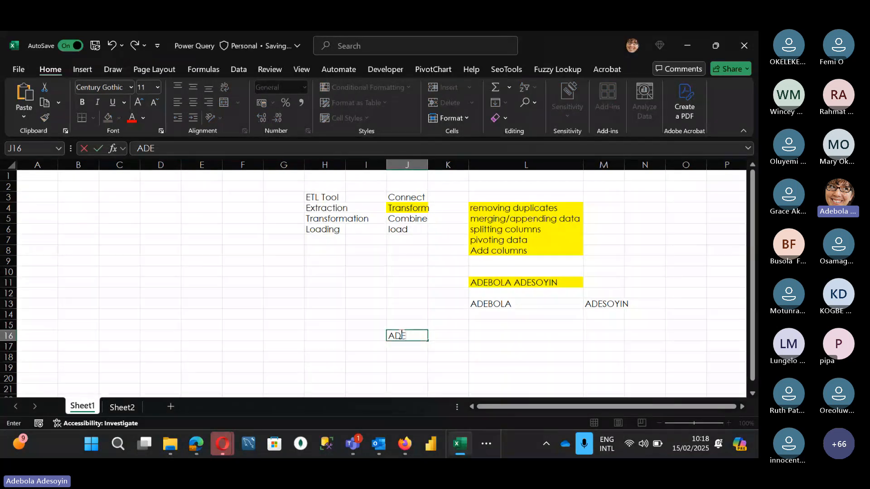
pyautogui.press('Tab')
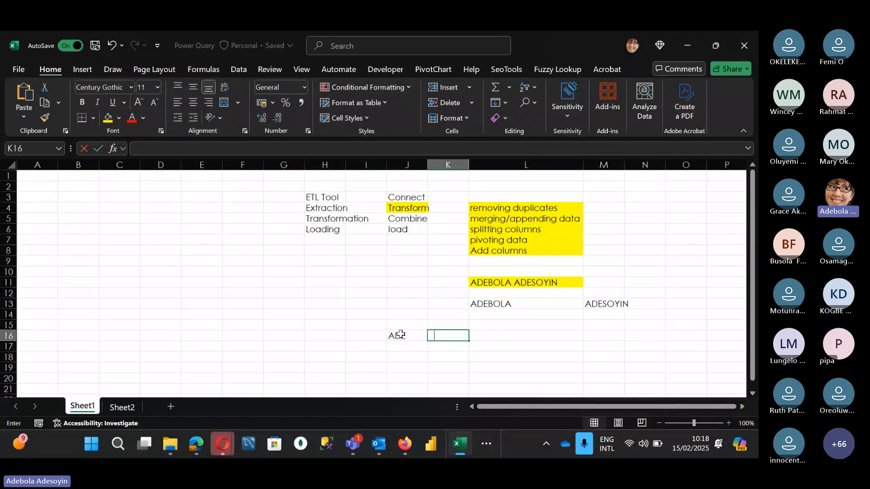
pyautogui.write('BOLA')
pyautogui.press('Tab')
pyautogui.write('CA')
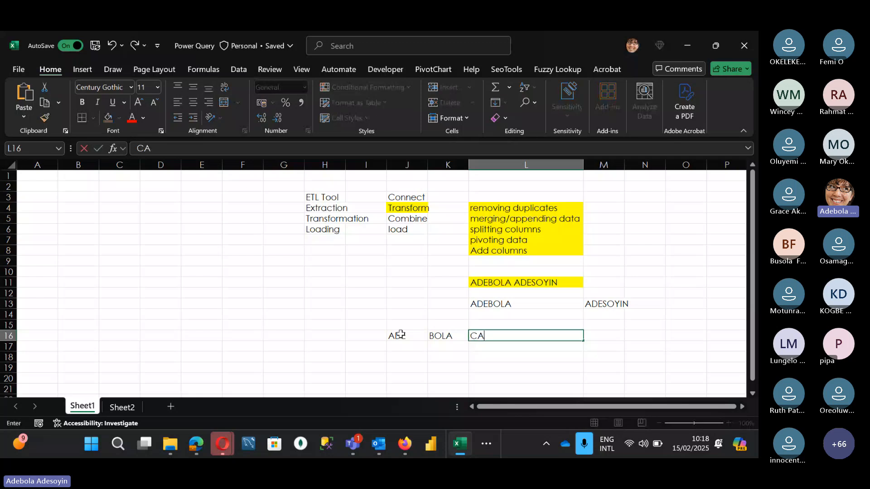
pyautogui.write('TTU')
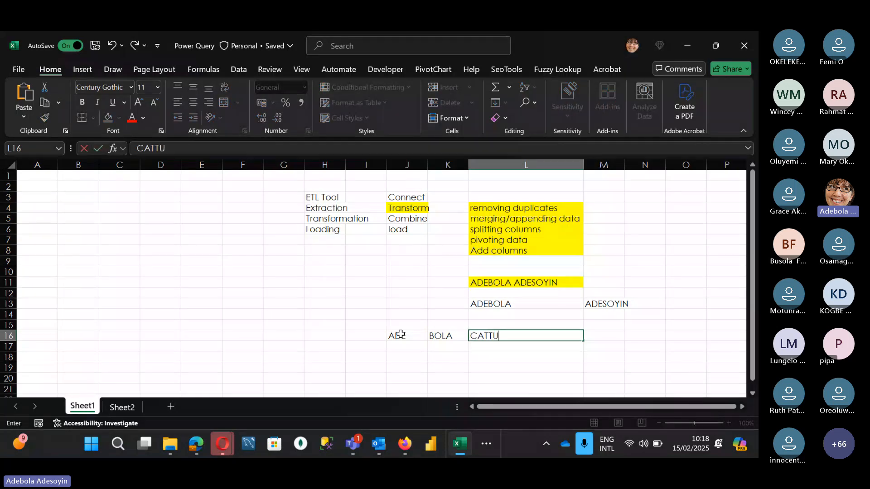
pyautogui.press('Tab')
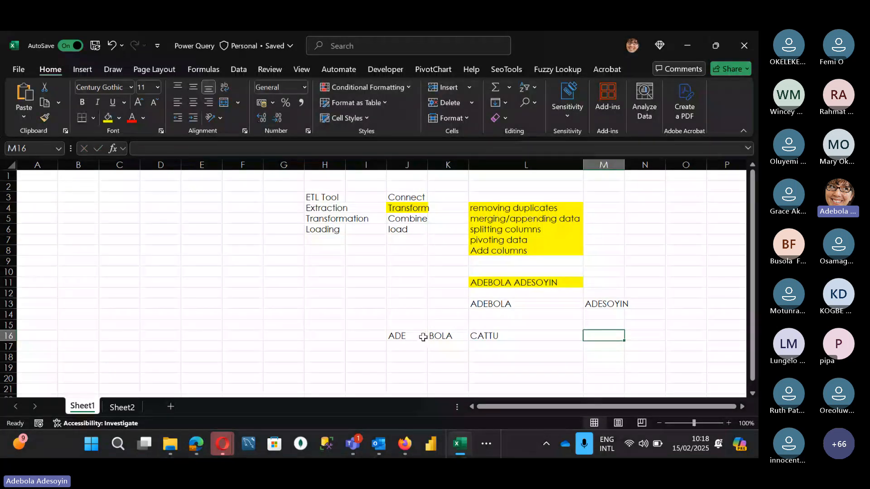
# Reproduce the three sample names from J16:L16 as a vertical list in H16:H18
pyautogui.moveTo(403, 334); pyautogui.dragTo(544, 338)
pyautogui.click(411, 335)
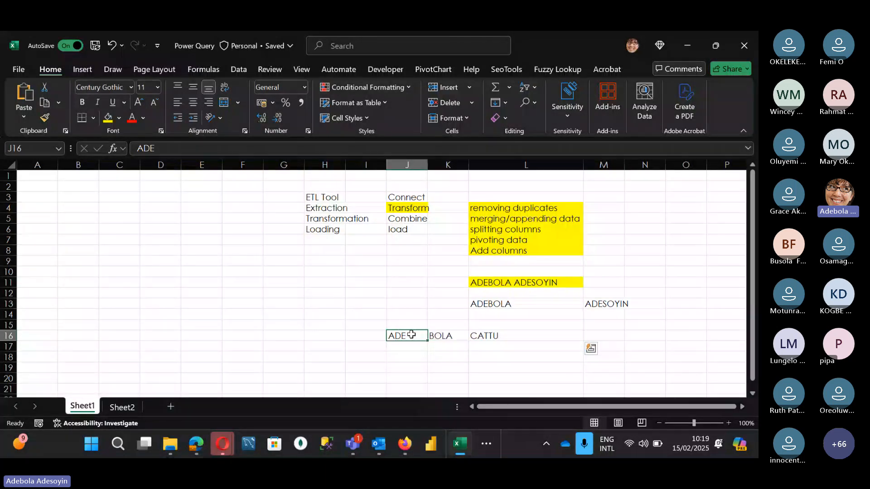
pyautogui.click(446, 337)
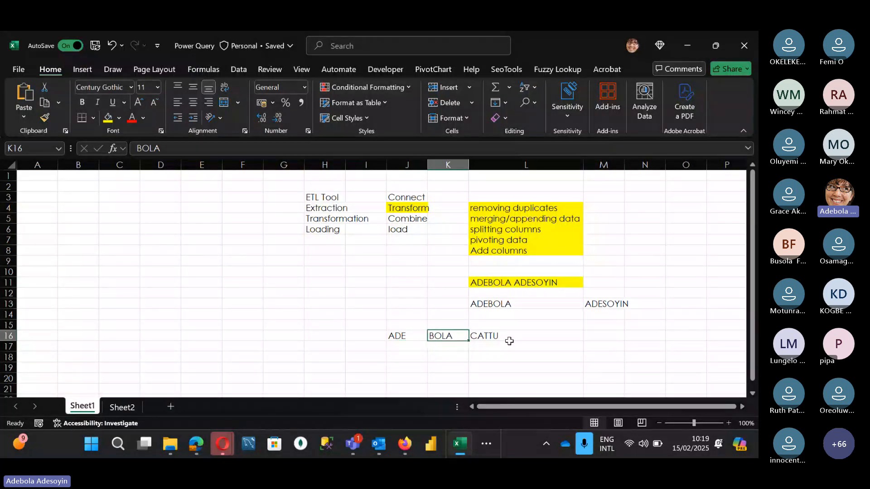
pyautogui.click(528, 341)
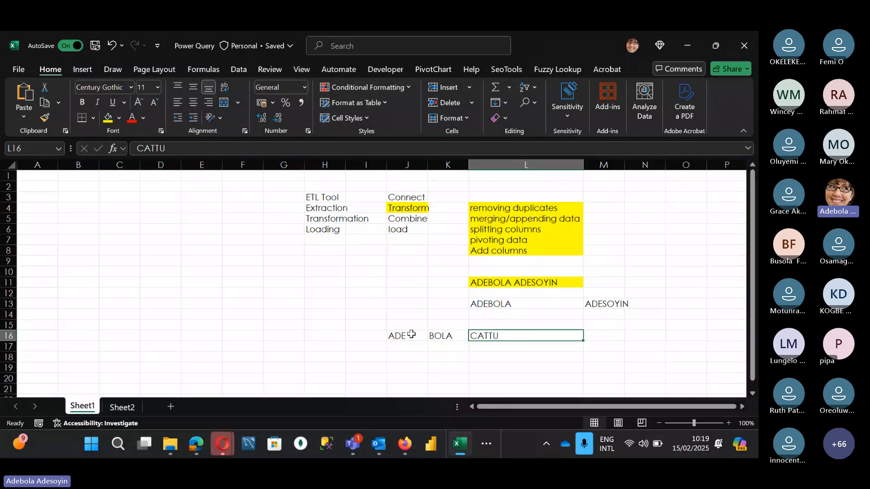
pyautogui.moveTo(411, 334); pyautogui.dragTo(499, 336)
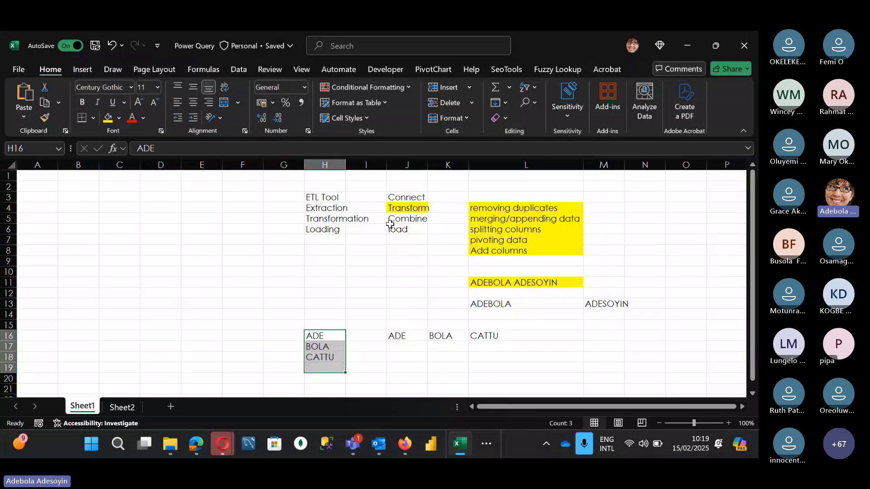
# Review the Transform, Combine and load phases in J4:J6 alongside the ETL terms in H3:H5
pyautogui.click(417, 208)
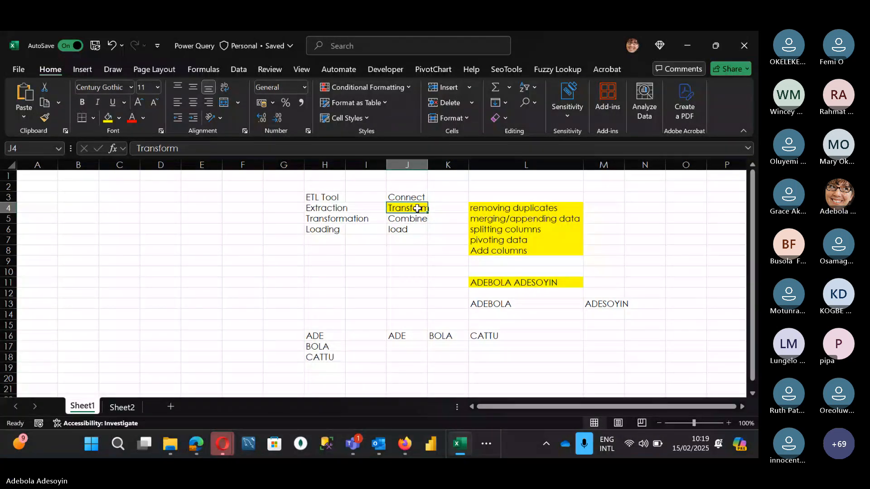
pyautogui.click(409, 221)
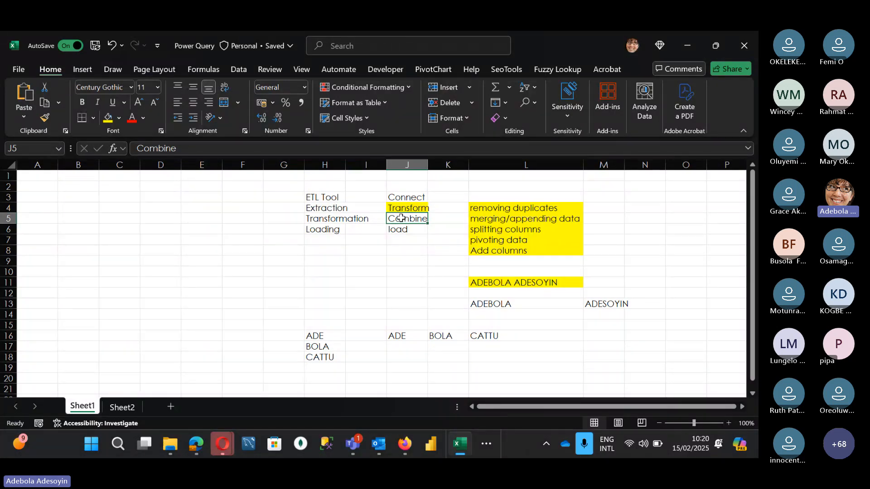
pyautogui.click(405, 232)
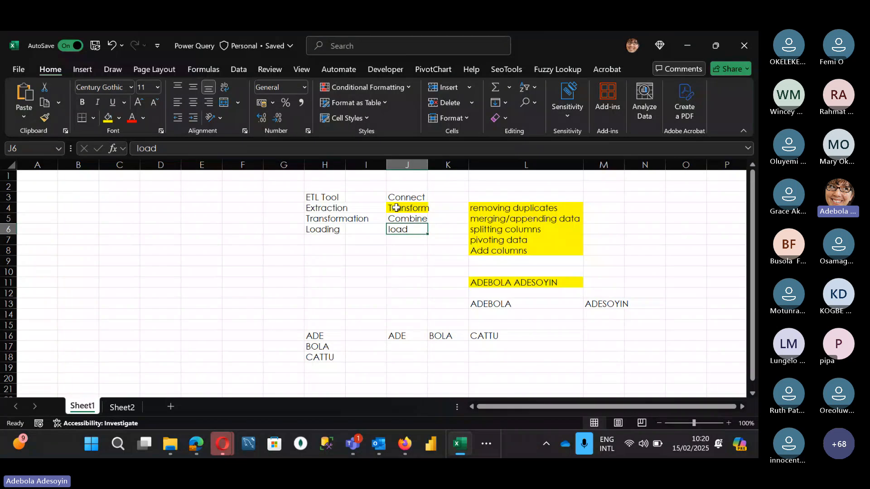
pyautogui.moveTo(395, 208); pyautogui.dragTo(409, 229)
pyautogui.click(409, 230)
pyautogui.moveTo(336, 196); pyautogui.dragTo(338, 217)
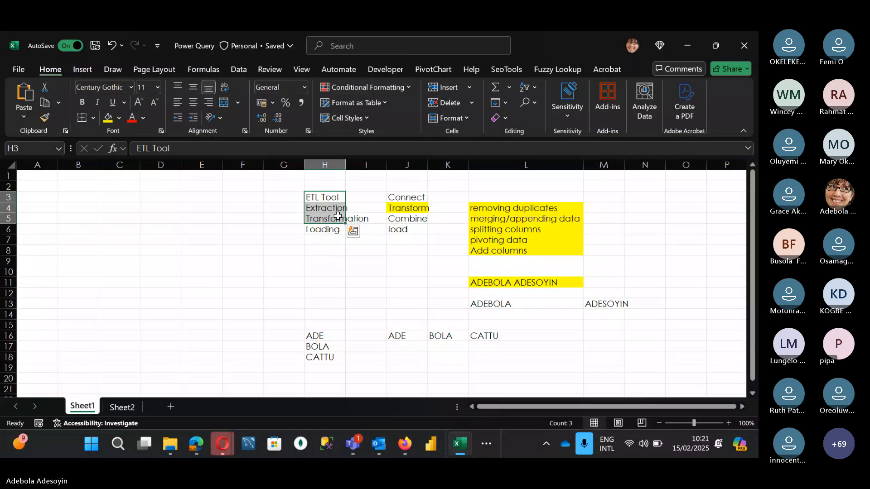
pyautogui.click(404, 229)
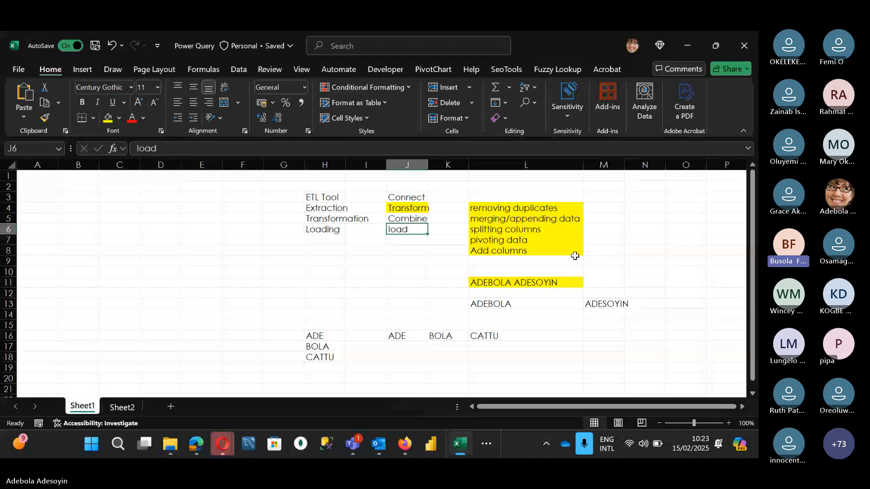
pyautogui.click(378, 279)
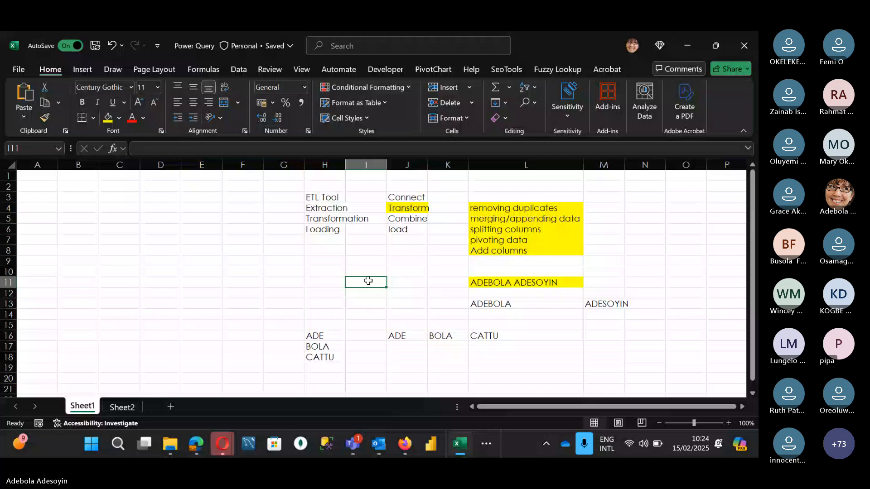
# Switch to the Microsoft Teams meeting, view its additional meeting options and return to the Excel workbook
pyautogui.hotkey('alt', 'Tab')
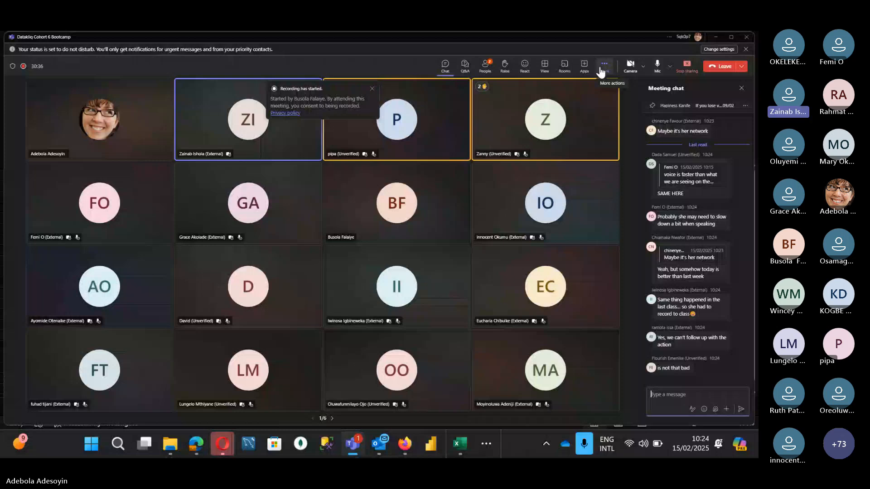
pyautogui.click(603, 66)
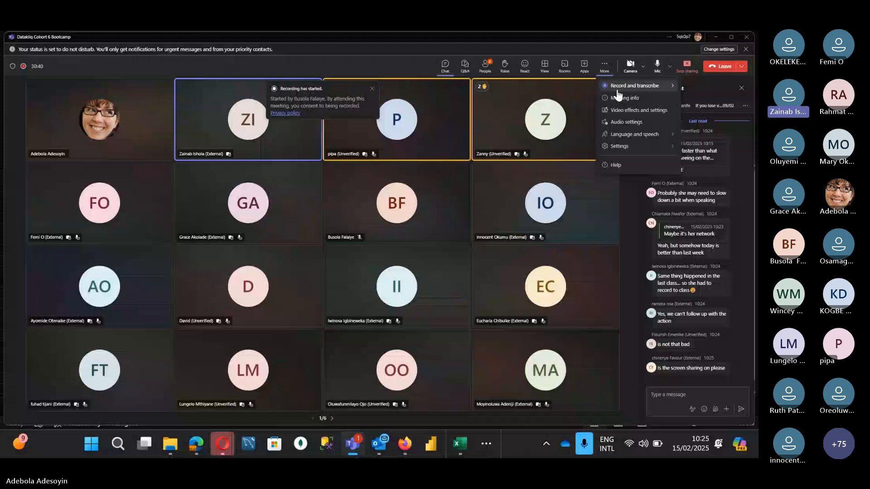
pyautogui.hotkey('alt', 'Tab')
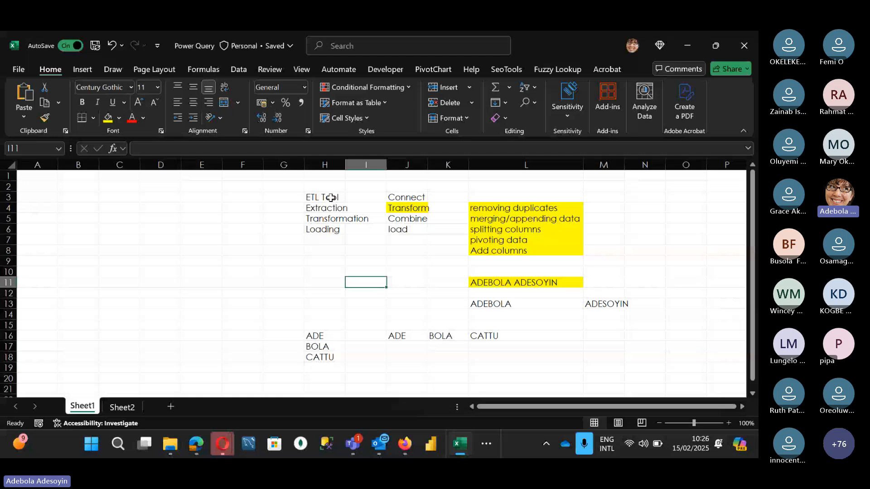
pyautogui.click(335, 229)
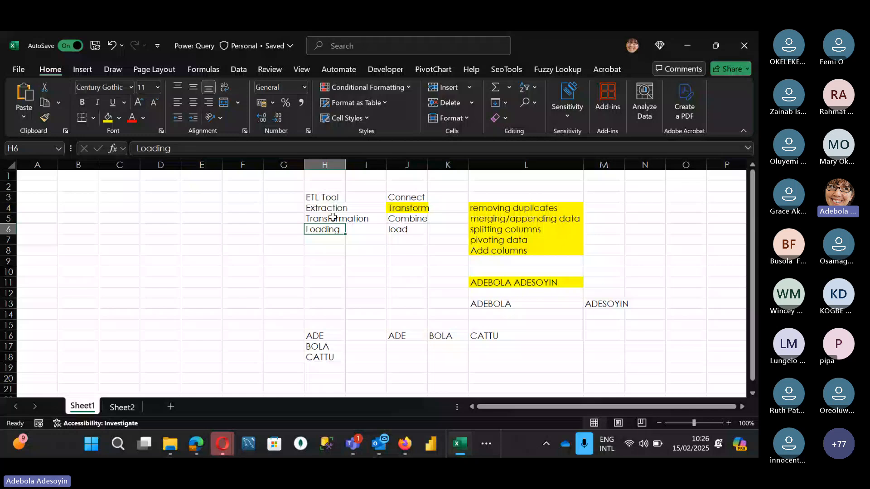
pyautogui.click(333, 218)
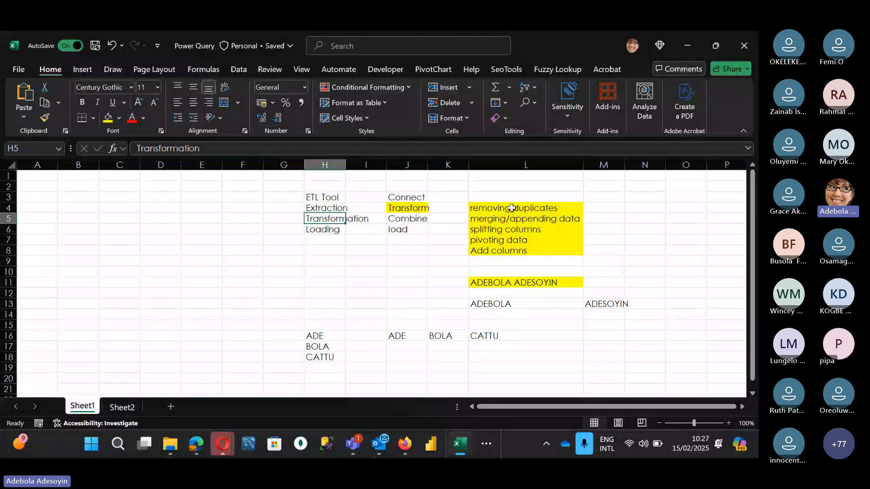
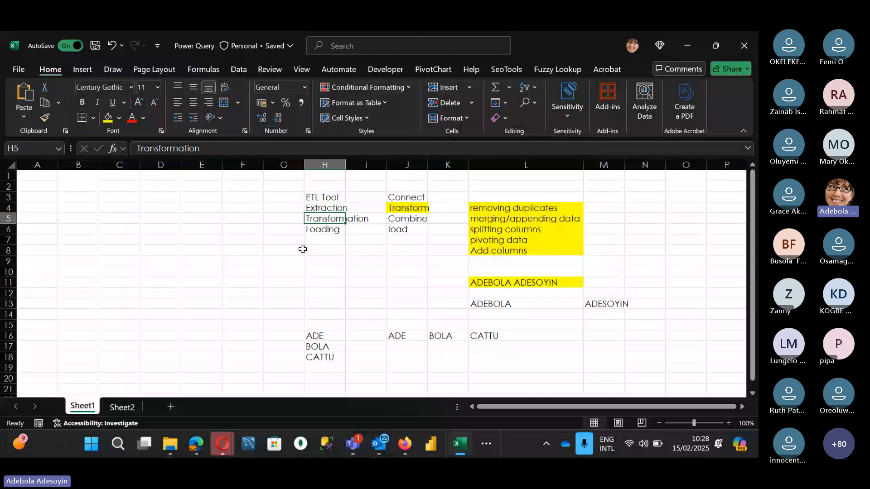
# Switch to the Microsoft Teams meeting, mute and unmute the microphone, and leave the meeting window
pyautogui.hotkey('alt', 'Tab')
pyautogui.click(656, 69)
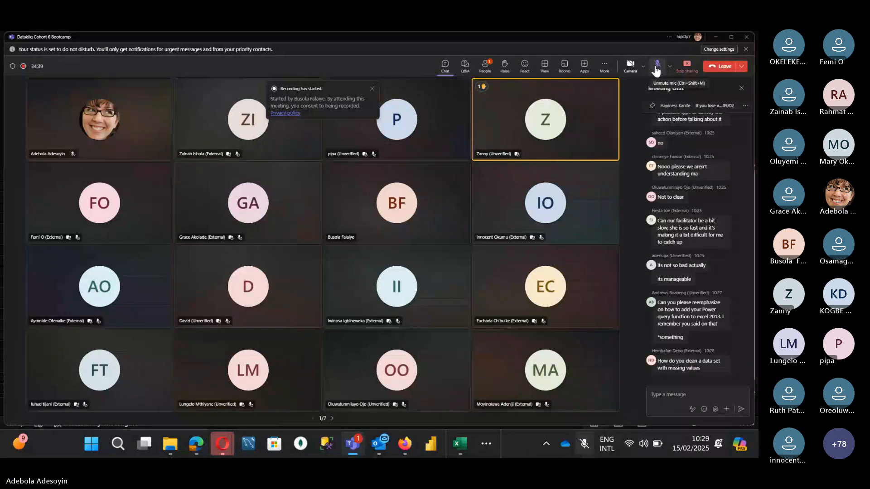
pyautogui.click(657, 67)
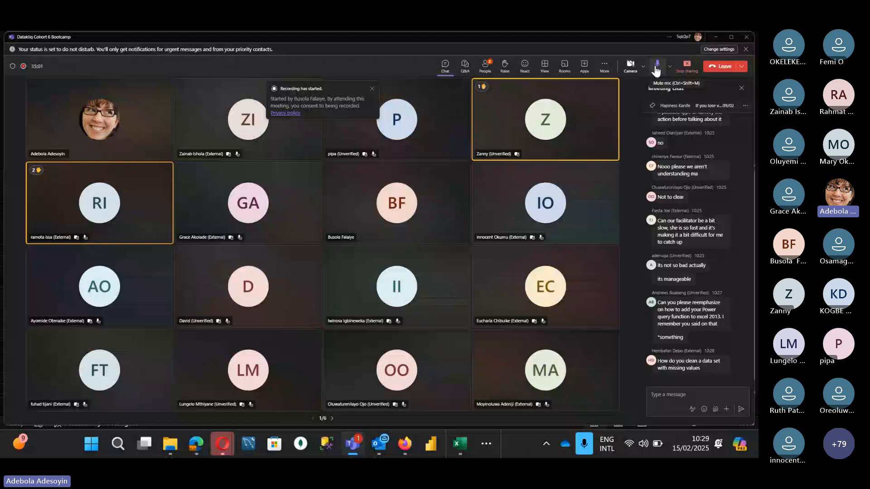
pyautogui.click(715, 37)
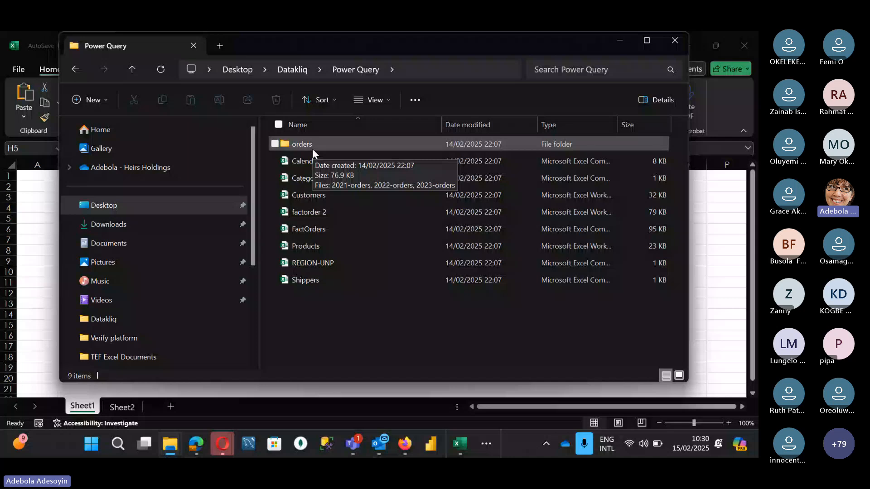
# Examine the yearly order files inside the orders subfolder and return to the Power Query folder
pyautogui.click(326, 246)
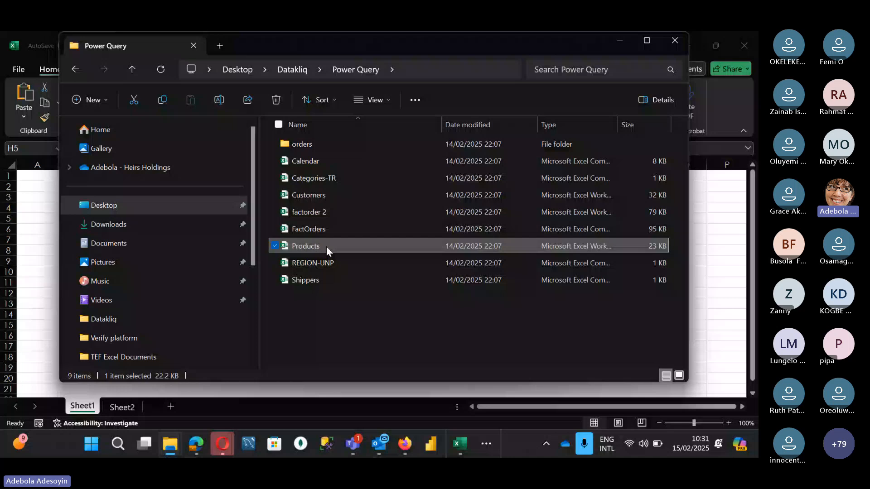
pyautogui.doubleClick(368, 143)
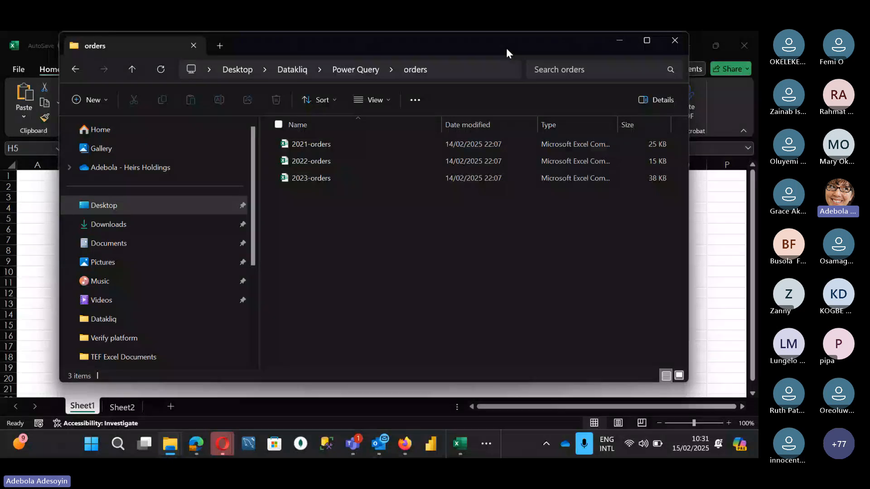
pyautogui.moveTo(506, 48); pyautogui.dragTo(491, 75)
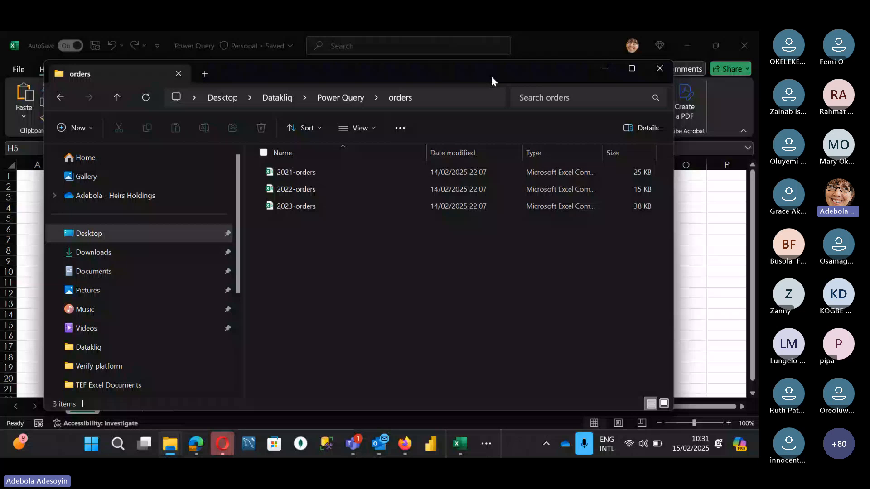
pyautogui.click(340, 98)
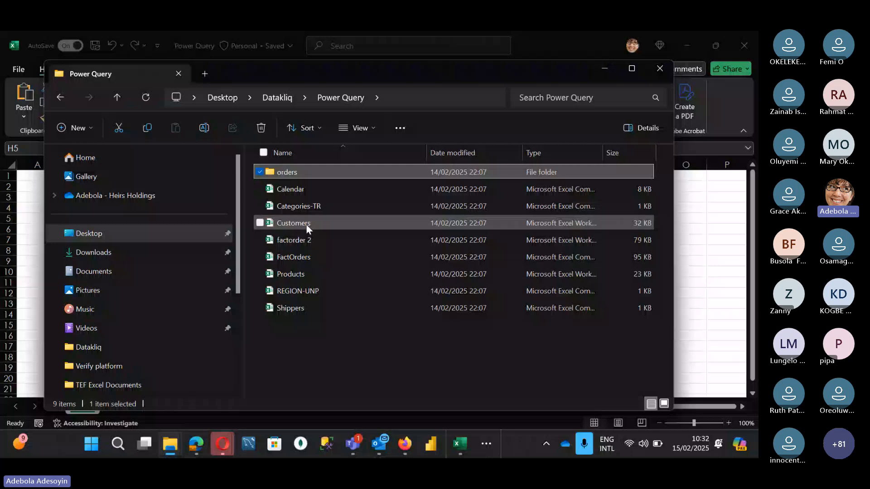
# Go through the Customers, Categories-TR, Shippers and Calendar files in the Power Query folder and select all its items
pyautogui.click(307, 225)
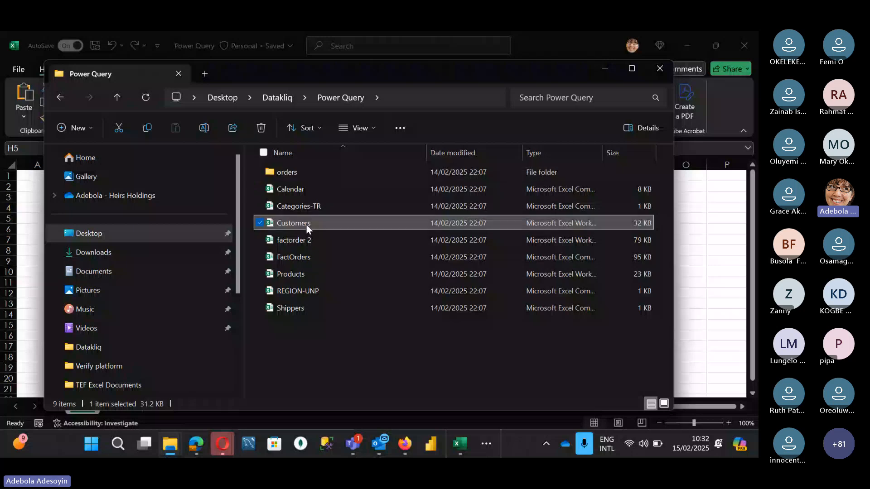
pyautogui.click(297, 207)
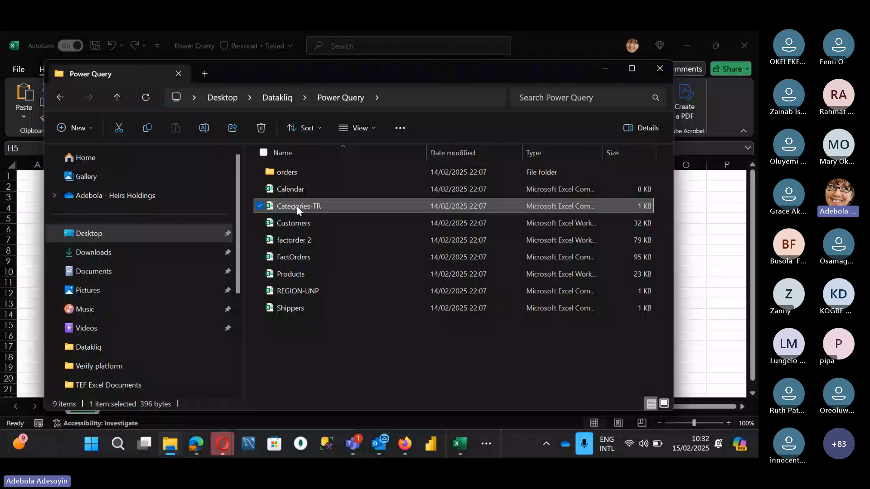
pyautogui.press('End')
pyautogui.press('F2')
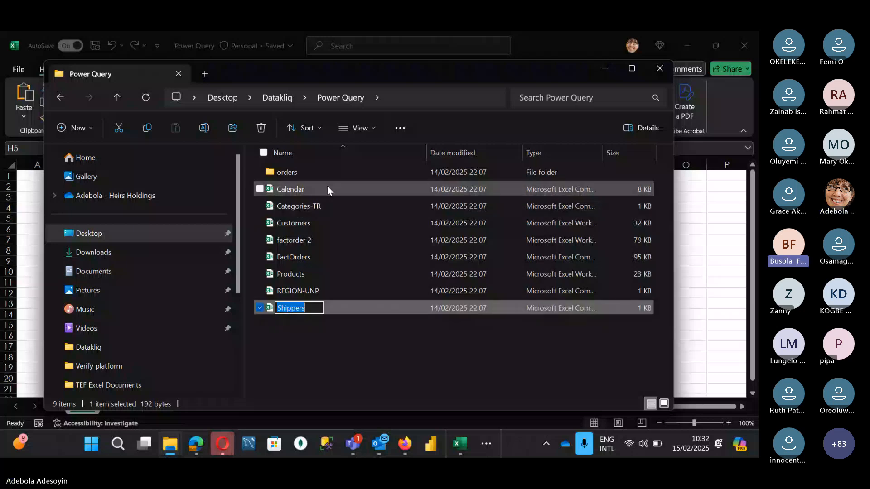
pyautogui.click(327, 187)
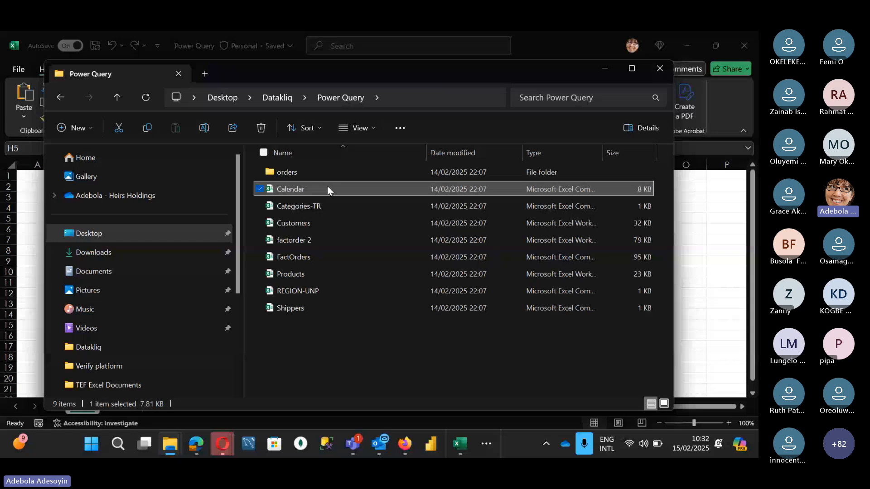
pyautogui.hotkey('ctrl', 'a')
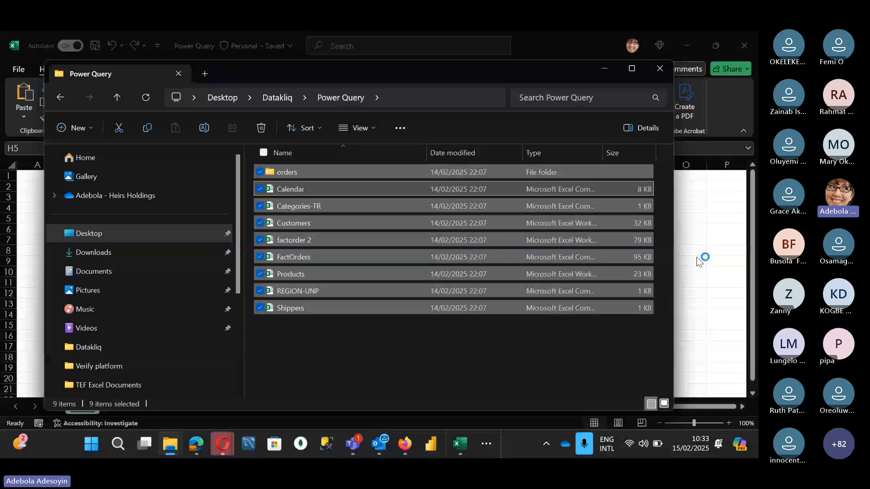
# Import the Calendar CSV file from the Desktop > Datakliq > Power Query folder into the Excel workbook as a text/CSV data source
pyautogui.click(233, 68)
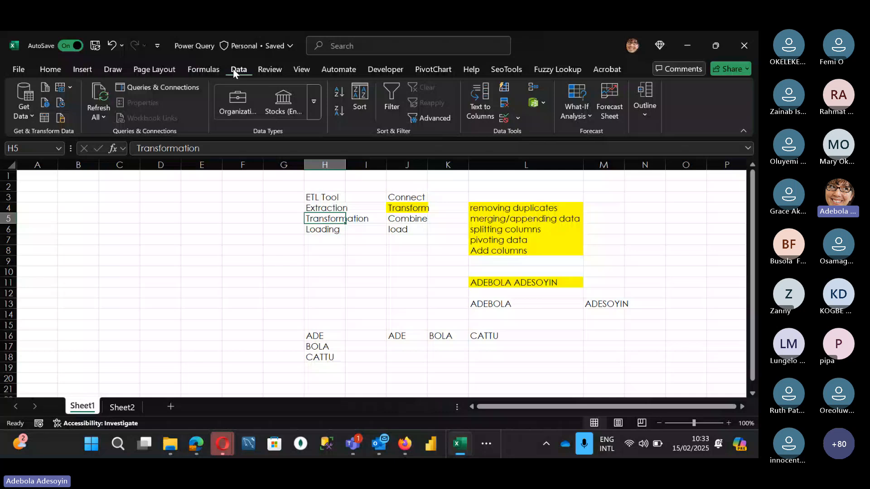
pyautogui.click(24, 100)
pyautogui.moveTo(73, 135)
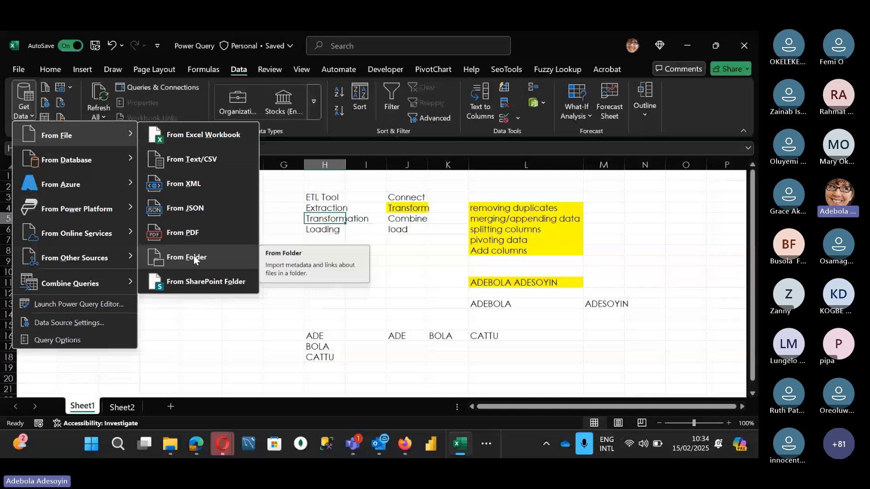
pyautogui.click(173, 159)
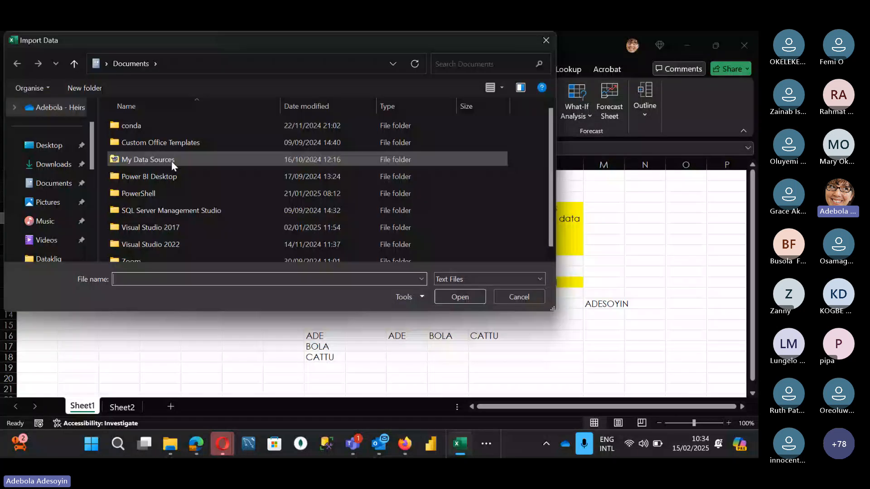
pyautogui.click(53, 150)
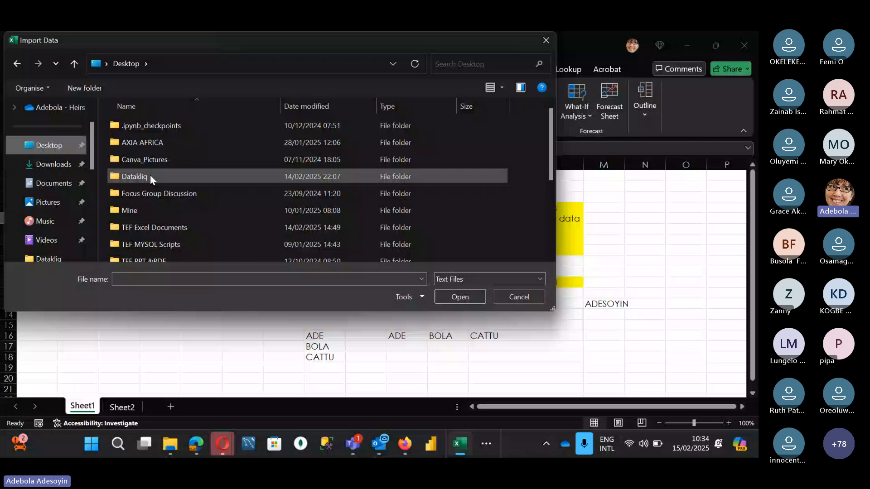
pyautogui.doubleClick(151, 175)
pyautogui.doubleClick(157, 141)
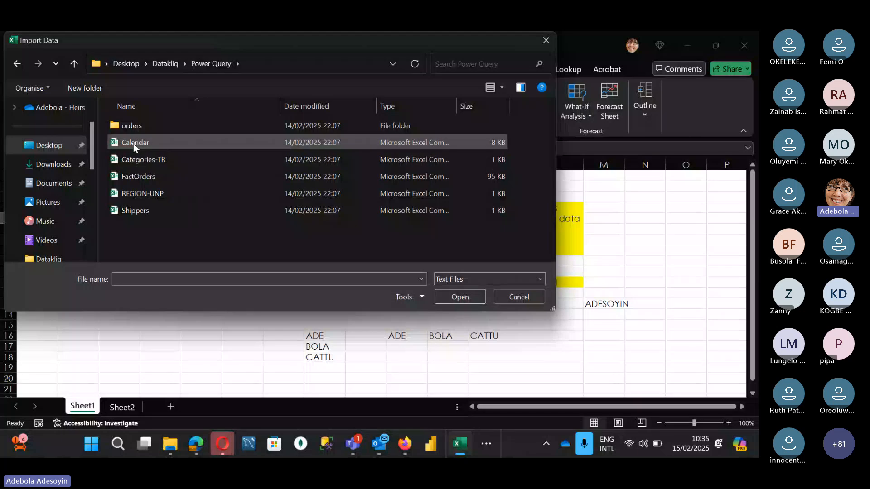
pyautogui.click(133, 143)
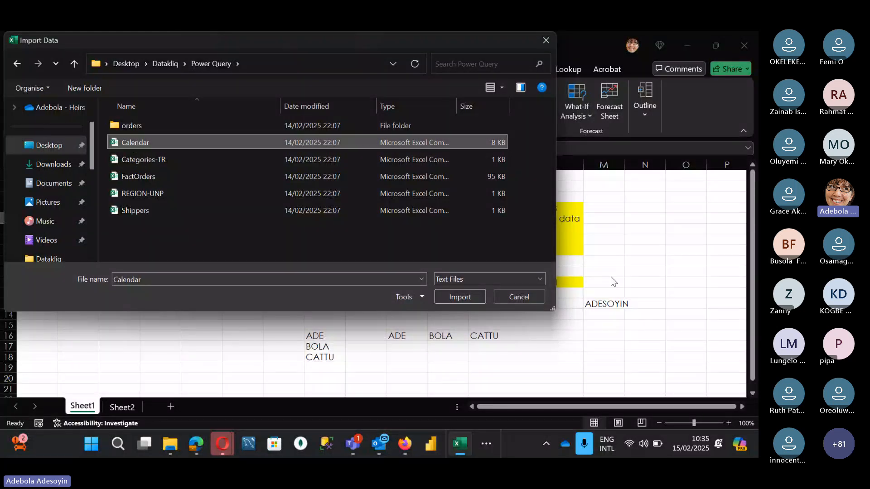
pyautogui.click(459, 297)
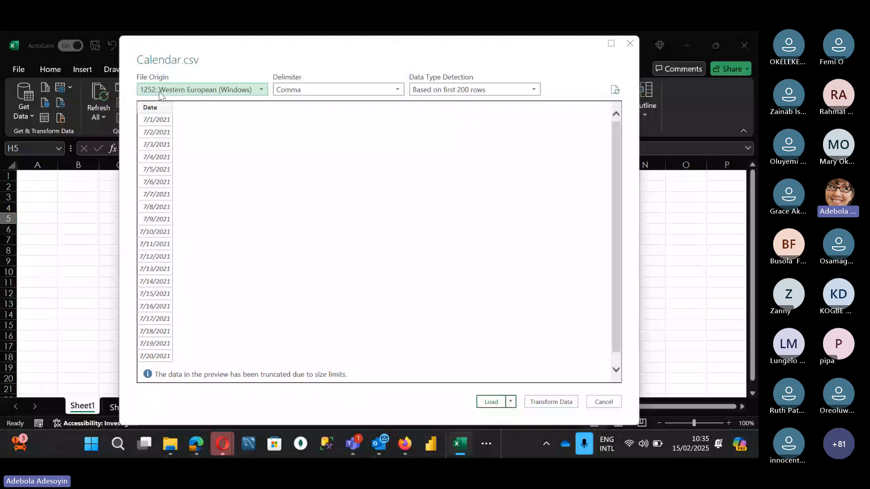
# Examine the delimiter choices, data type detection choices and date preview for Calendar.csv
pyautogui.click(309, 88)
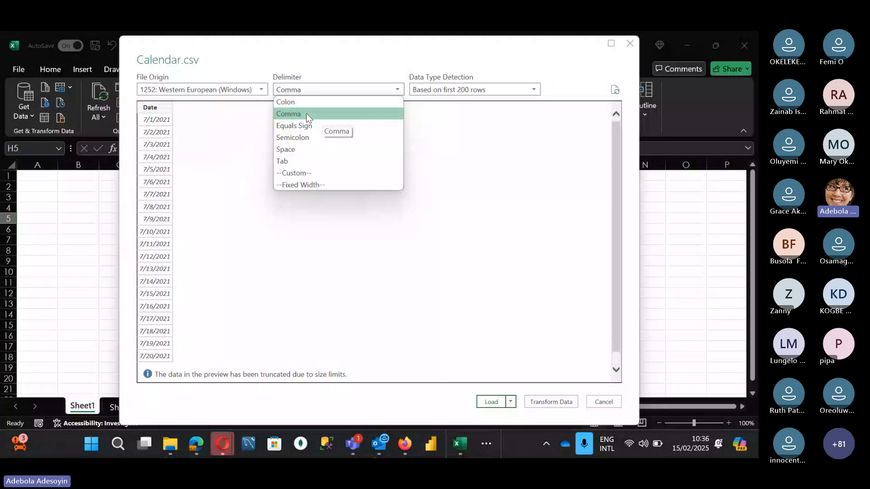
pyautogui.click(533, 89)
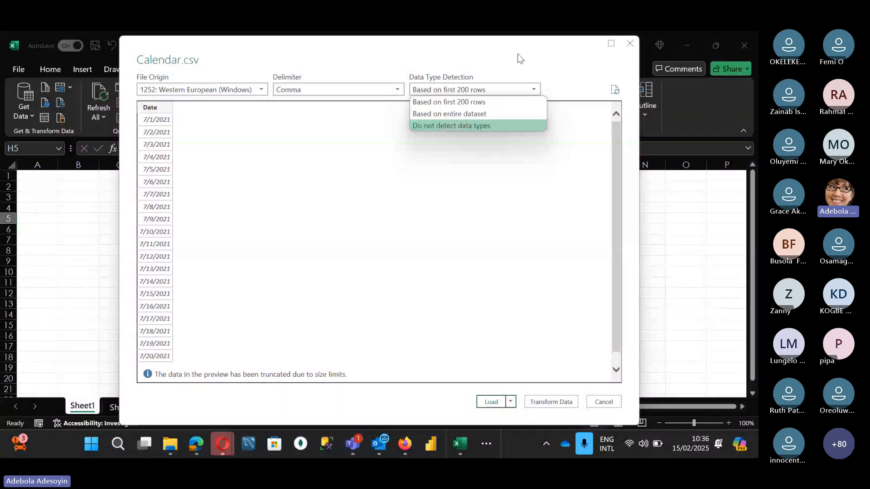
pyautogui.scroll(-1, 144, 294)
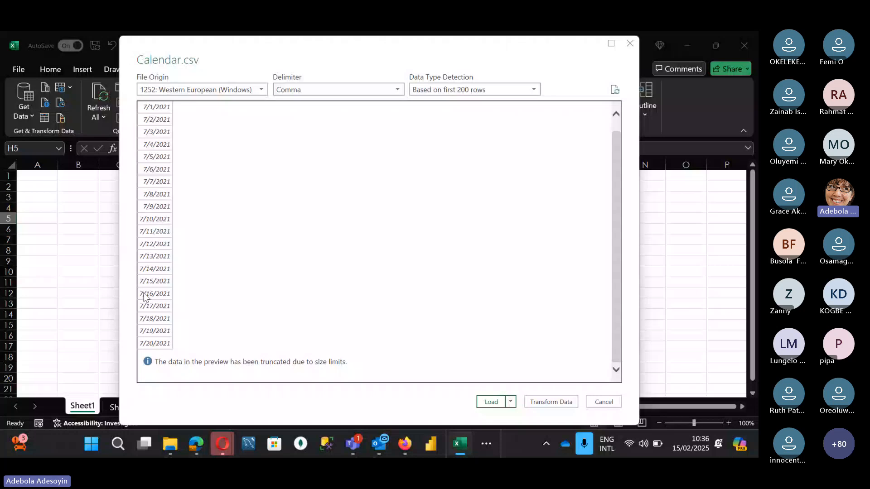
pyautogui.scroll(1, 175, 169)
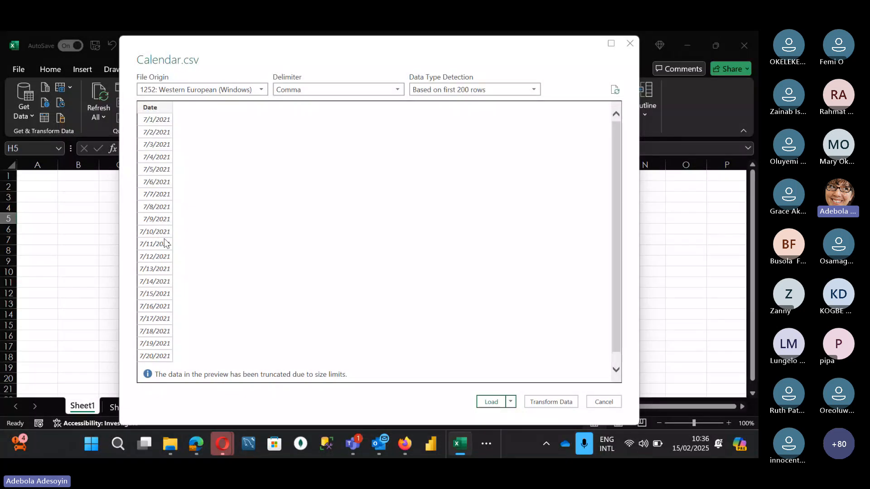
pyautogui.scroll(-1, 163, 275)
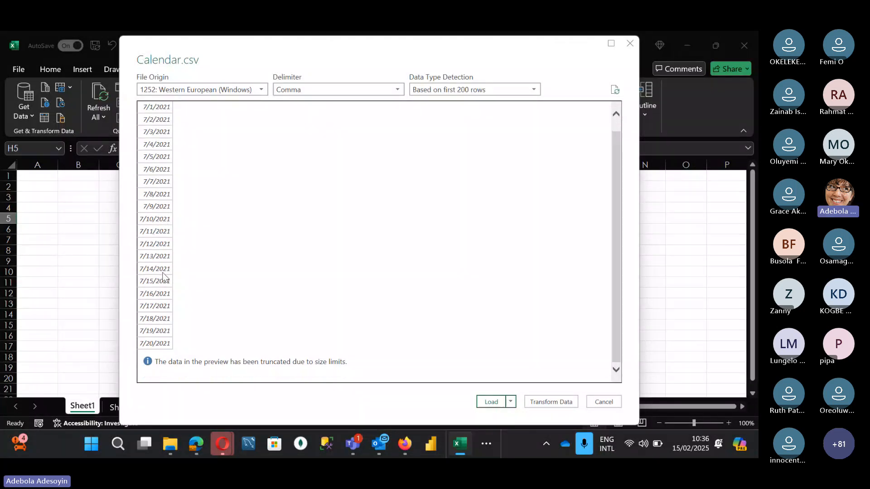
pyautogui.scroll(1, 163, 276)
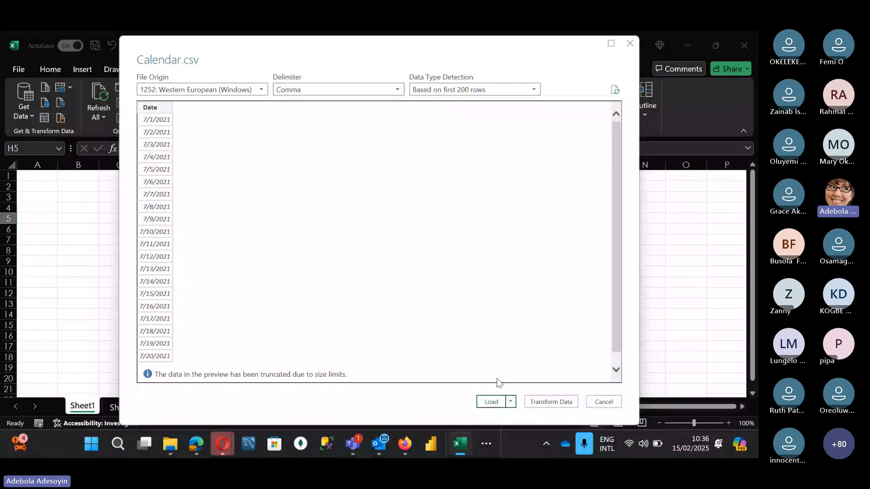
# Check the load options for Calendar.csv, open it in the Power Query Editor, and close the editor discarding the changes
pyautogui.click(511, 402)
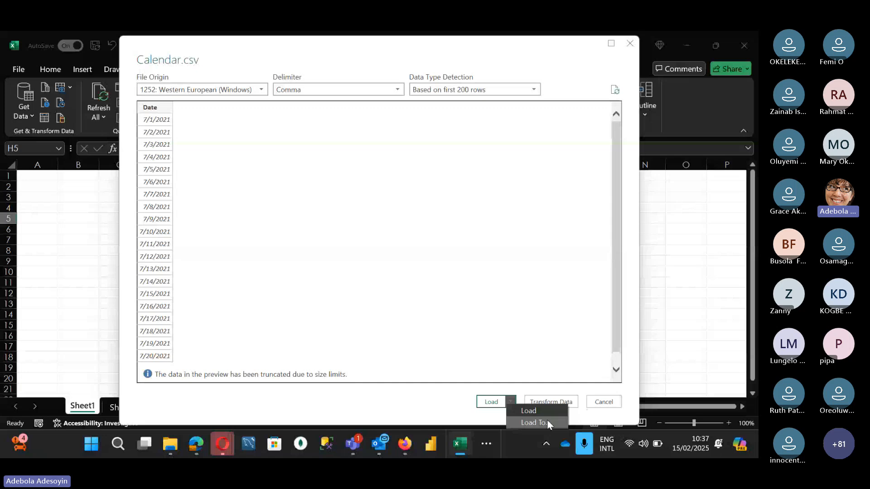
pyautogui.click(559, 397)
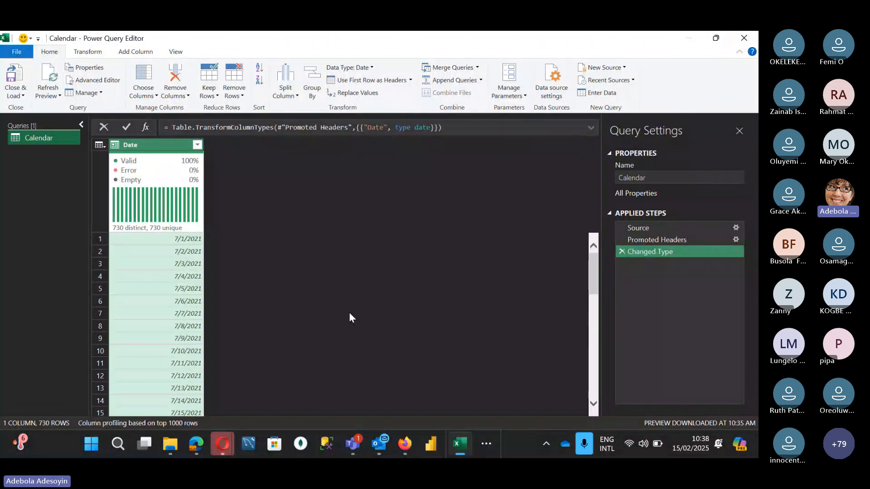
pyautogui.hotkey('alt', 'F4')
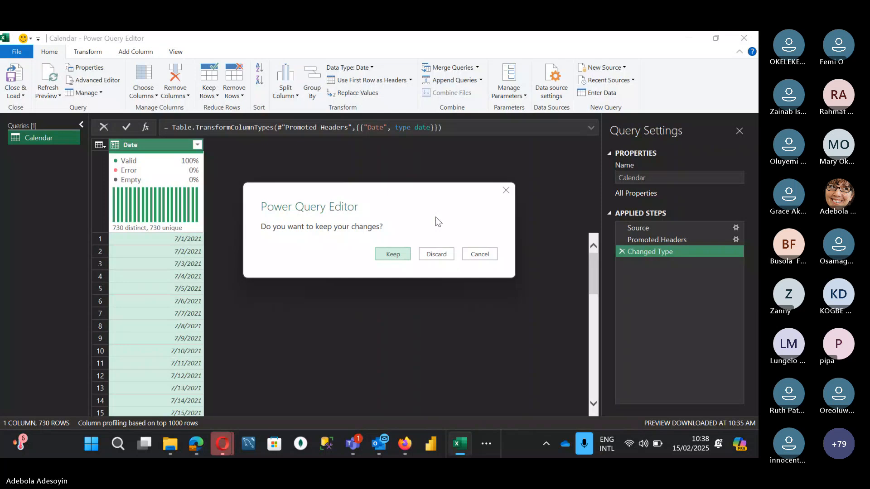
pyautogui.click(437, 255)
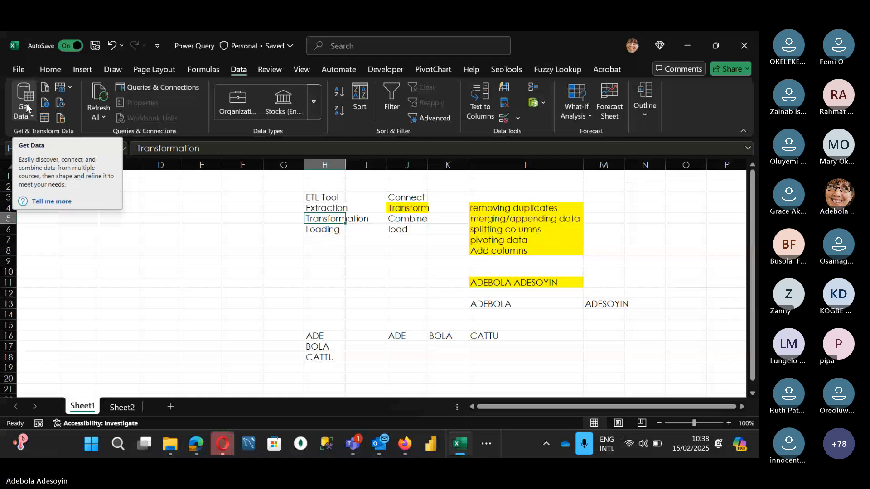
# Get data from the Calendar CSV file again and open it in the Power Query Editor for transformation
pyautogui.click(26, 103)
pyautogui.click(190, 160)
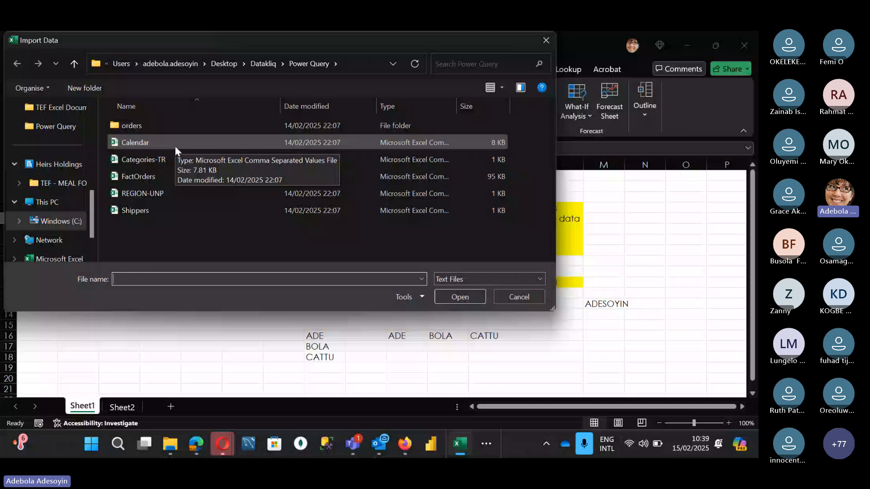
pyautogui.click(140, 142)
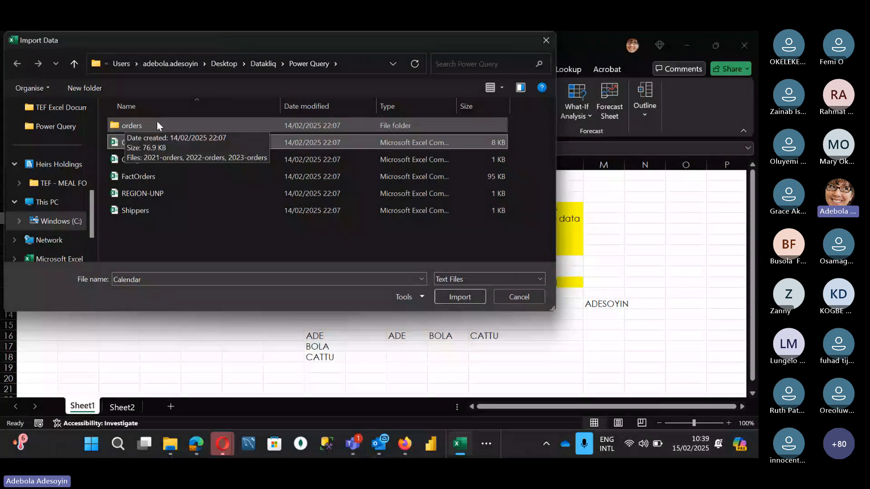
pyautogui.click(144, 143)
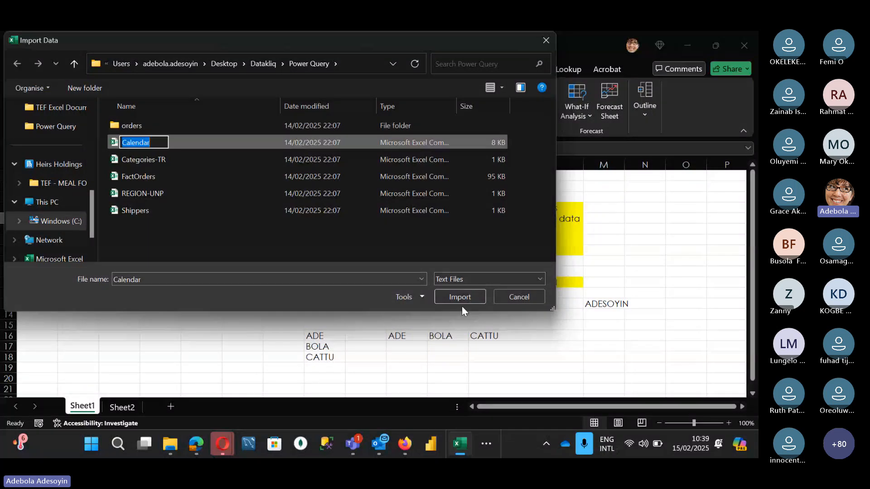
pyautogui.click(462, 300)
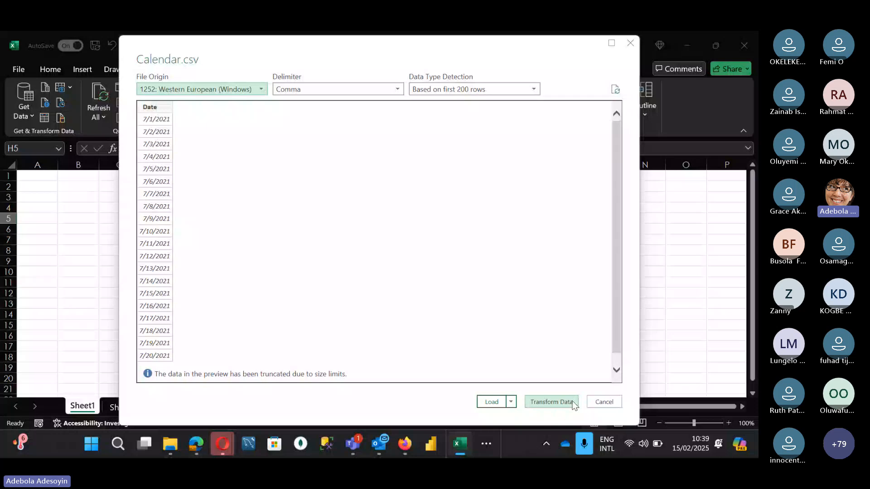
pyautogui.click(573, 403)
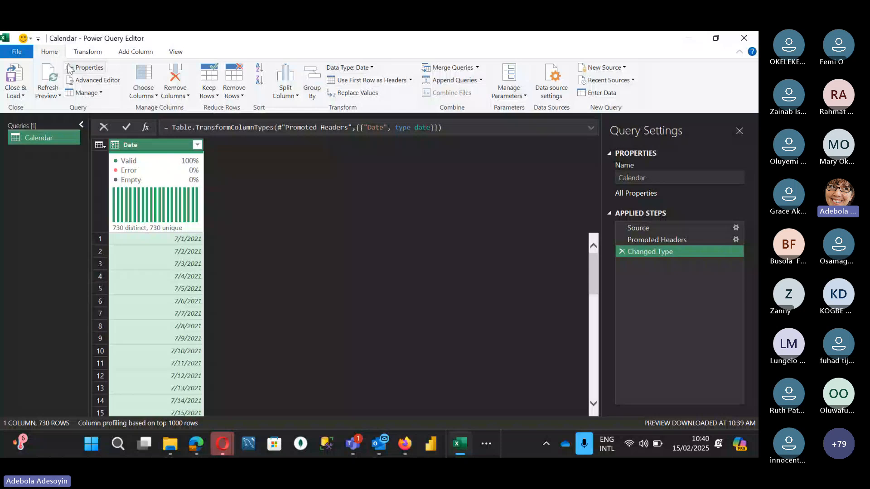
# Examine the editor's transform, add-column, view and home commands, including the Close & Load and query management options
pyautogui.click(93, 52)
pyautogui.click(131, 53)
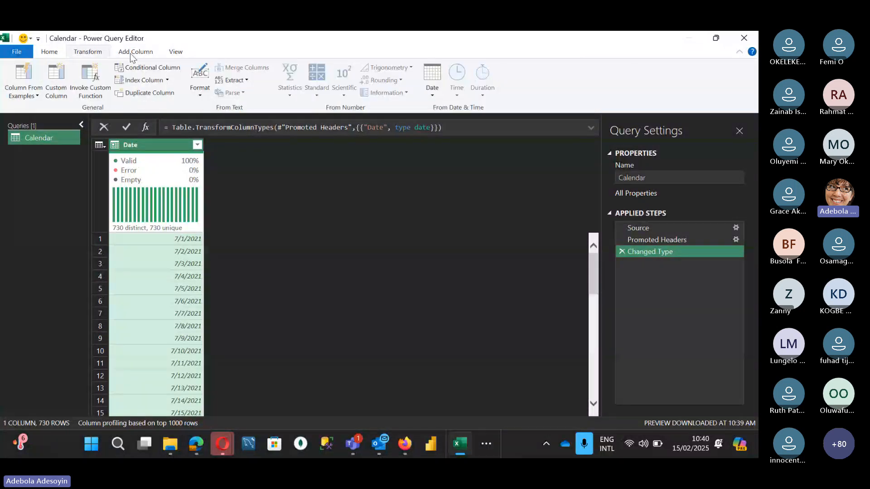
pyautogui.click(175, 52)
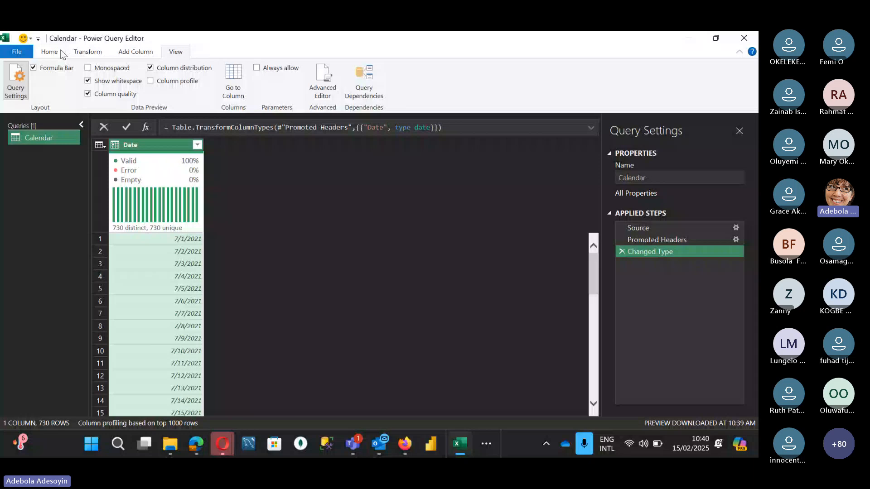
pyautogui.click(51, 53)
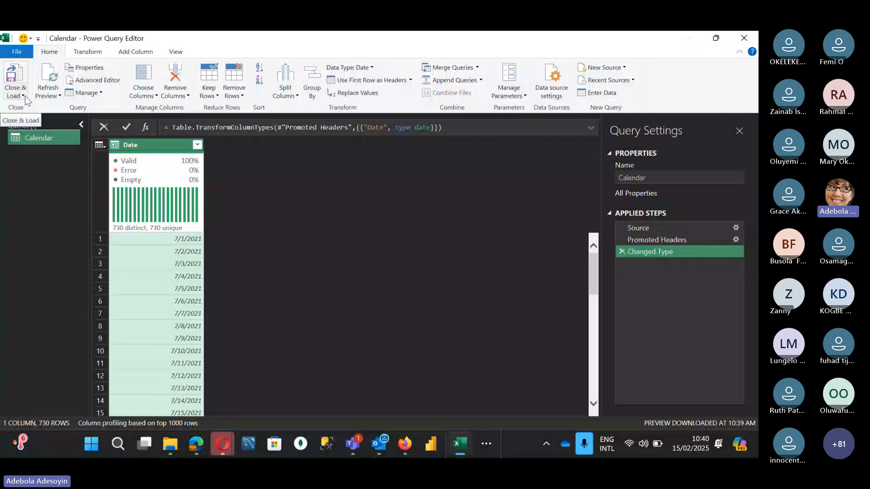
pyautogui.click(26, 96)
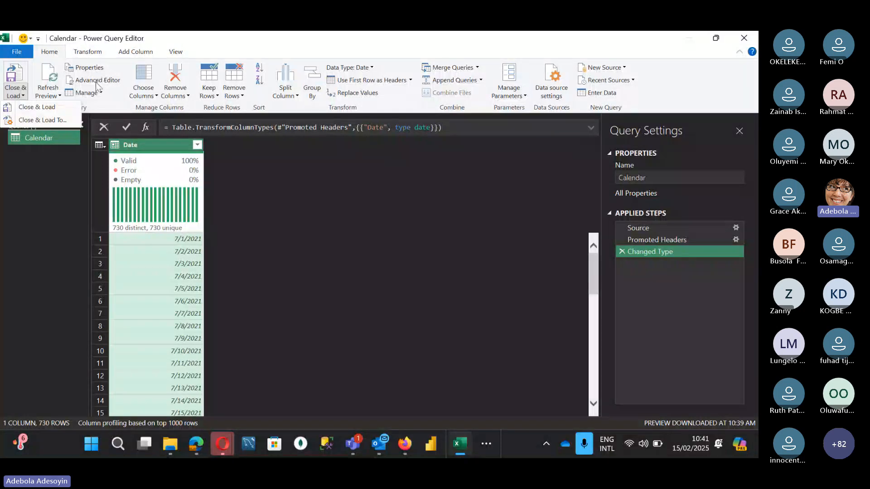
pyautogui.click(105, 93)
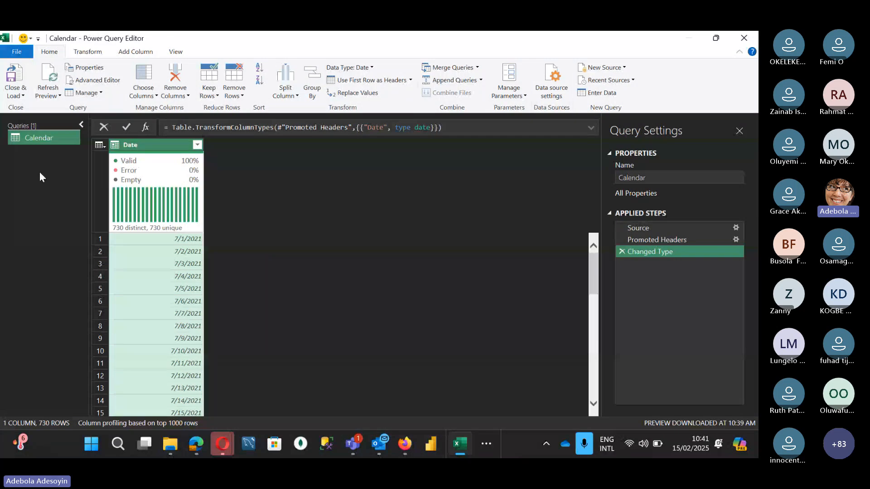
# Check which columns of the Calendar query can be kept with Choose Columns, and close the Power Query Editor discarding the changes
pyautogui.click(154, 96)
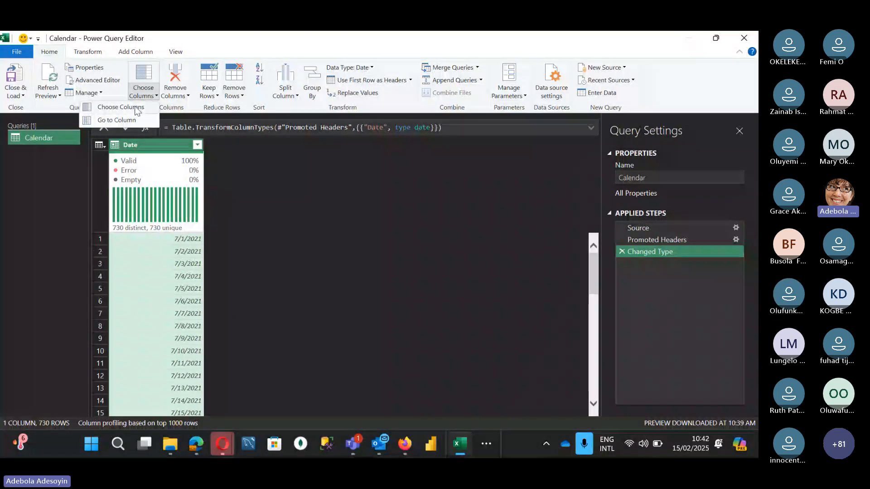
pyautogui.click(121, 107)
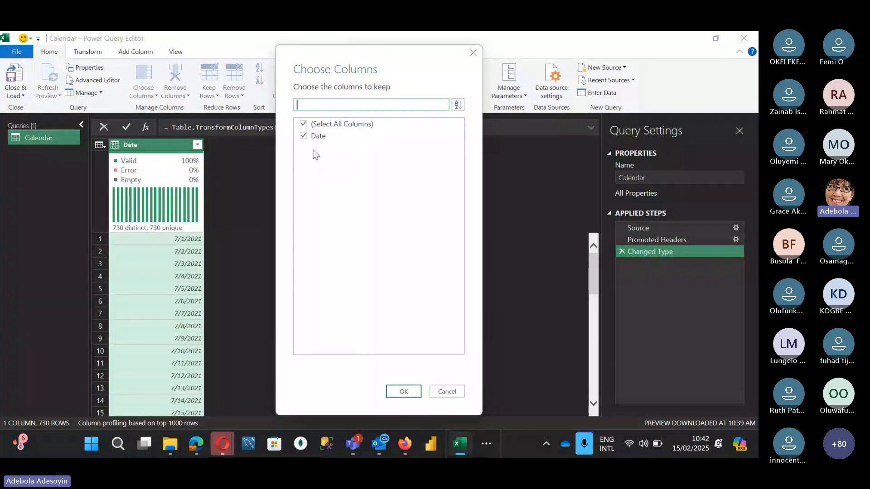
pyautogui.click(471, 52)
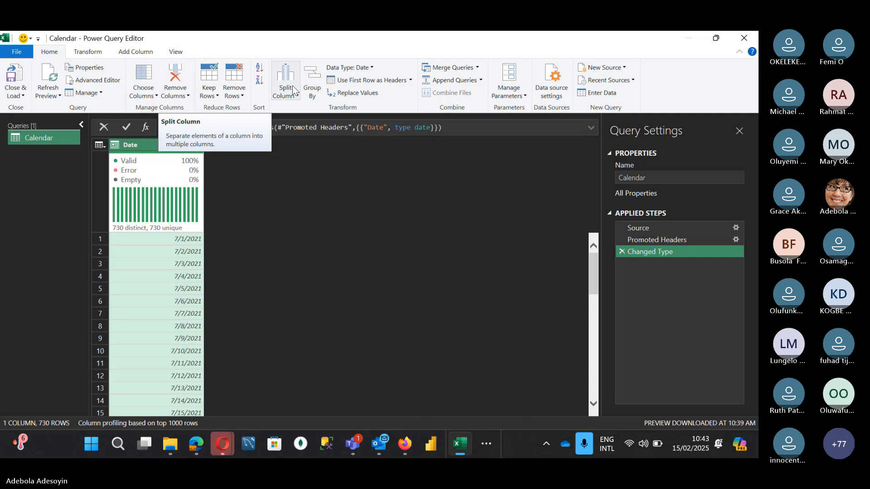
pyautogui.click(746, 38)
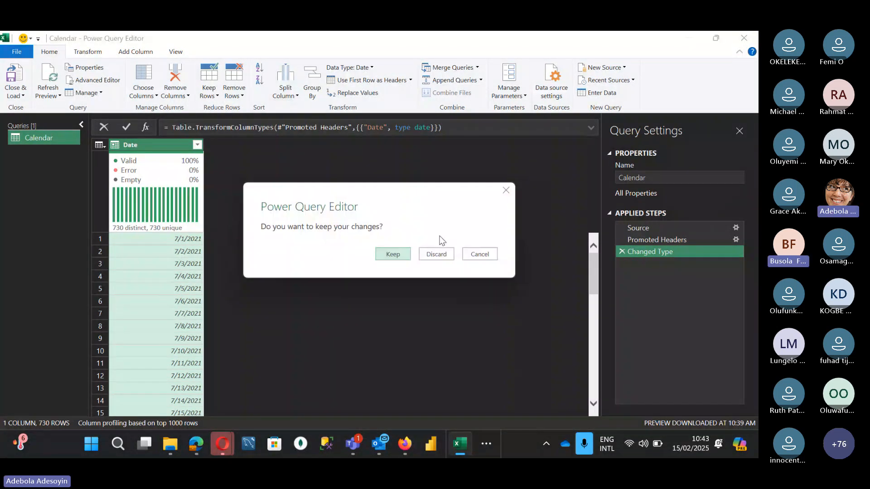
pyautogui.click(437, 254)
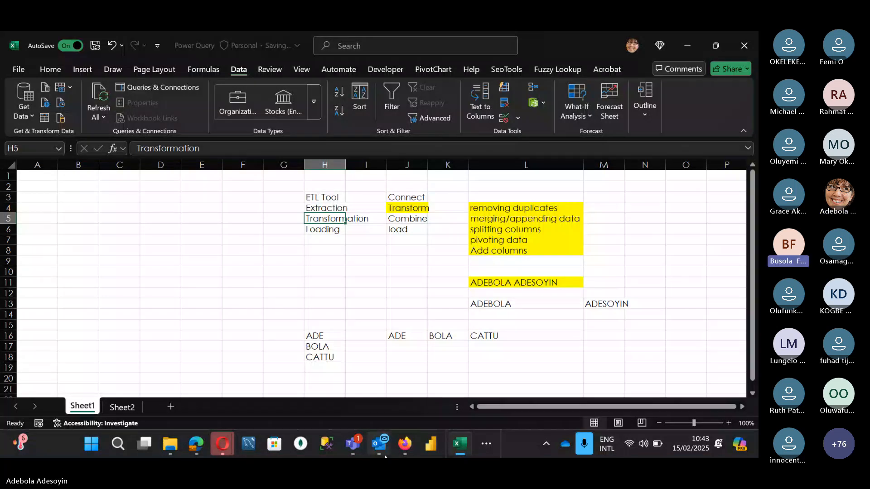
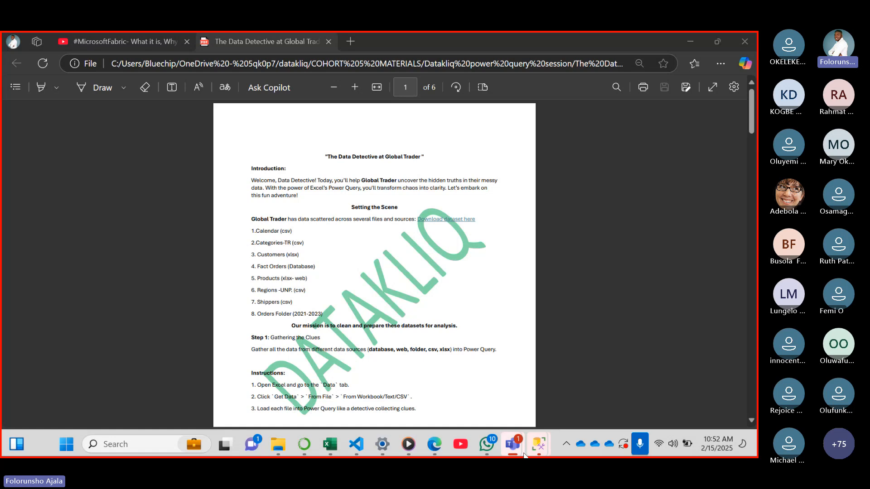
# Switch to the Teams meeting window and open the meeting chat to read the participants' messages
pyautogui.moveTo(518, 452)
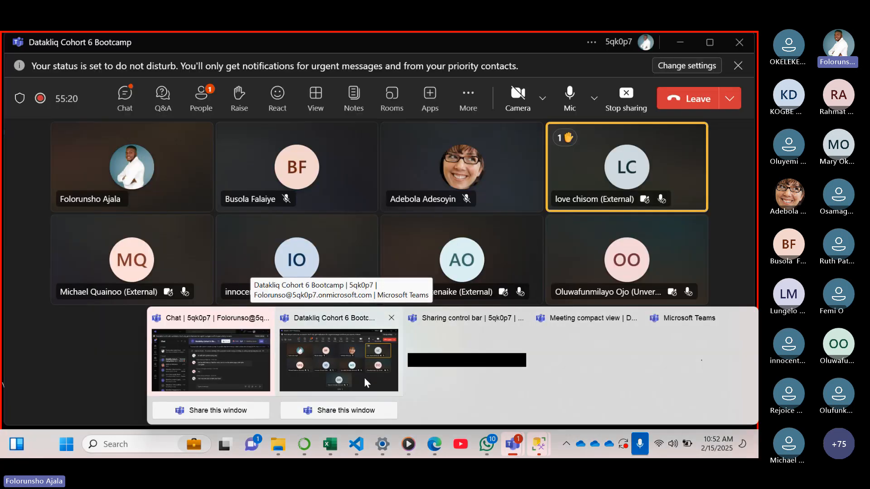
pyautogui.click(364, 378)
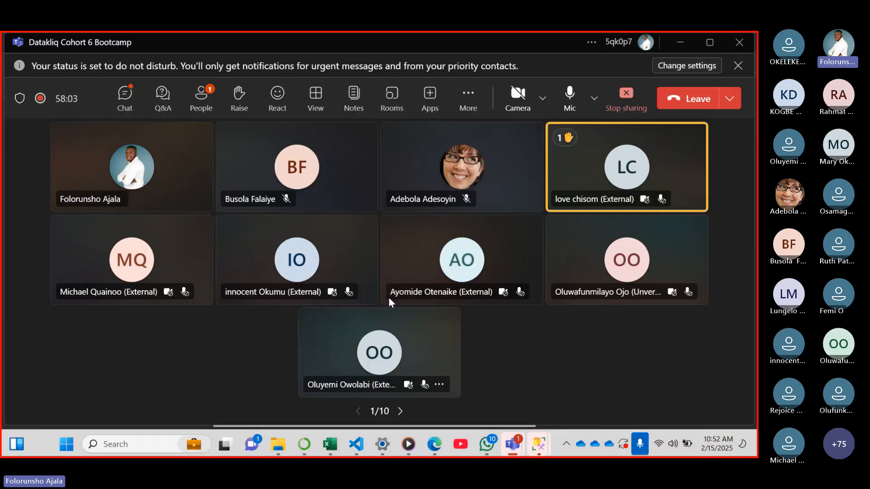
pyautogui.click(121, 107)
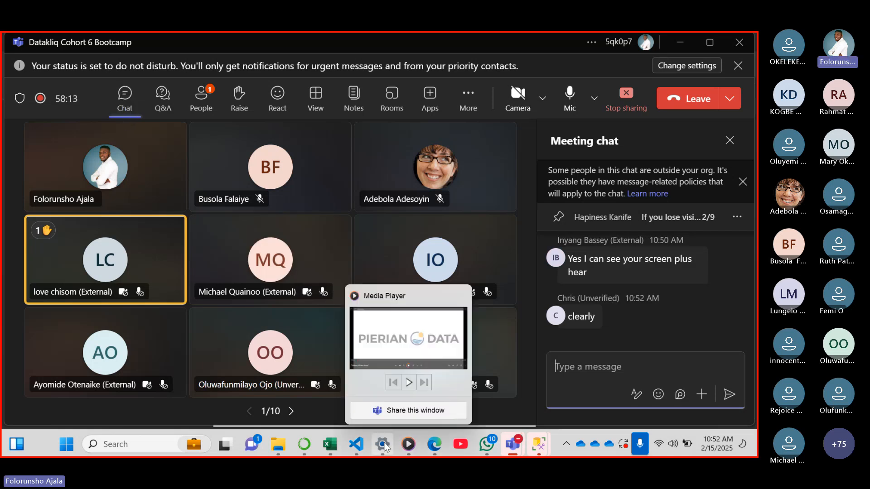
pyautogui.moveTo(511, 449)
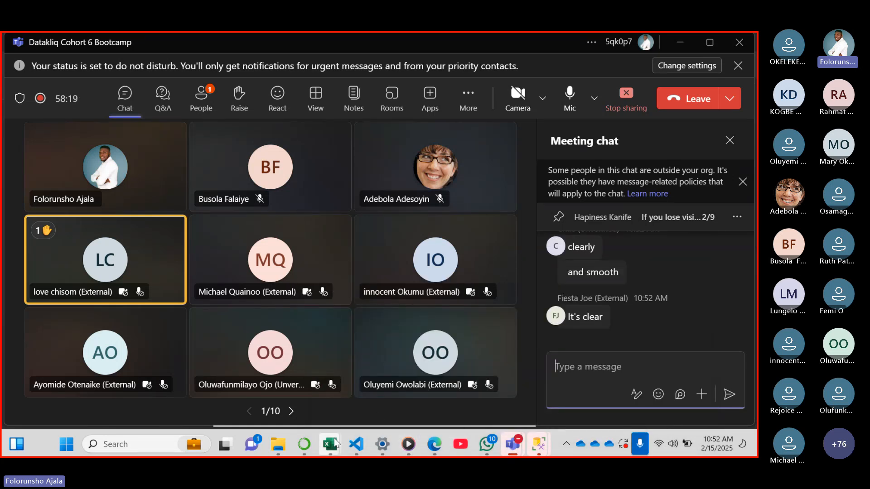
# Switch to the Book1 workbook in Excel and examine the Get Data source categories, including file, database, Power Platform and other sources
pyautogui.moveTo(335, 443)
pyautogui.moveTo(522, 337)
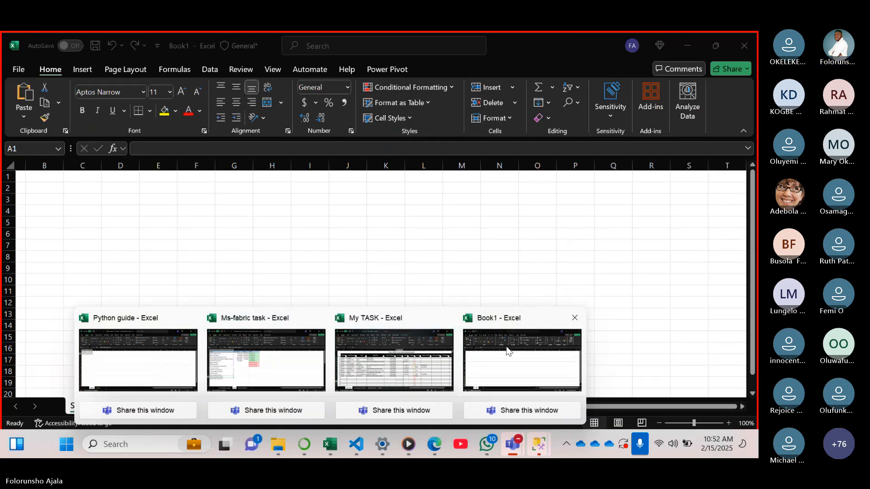
pyautogui.click(508, 351)
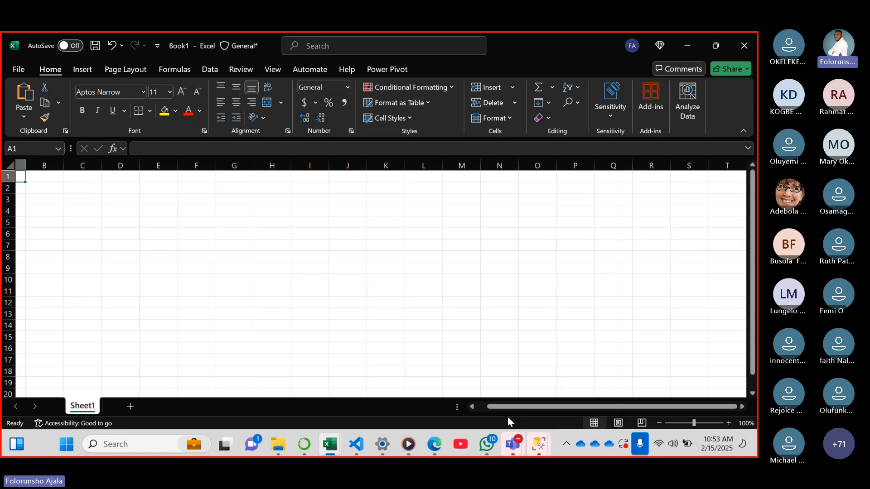
pyautogui.click(210, 69)
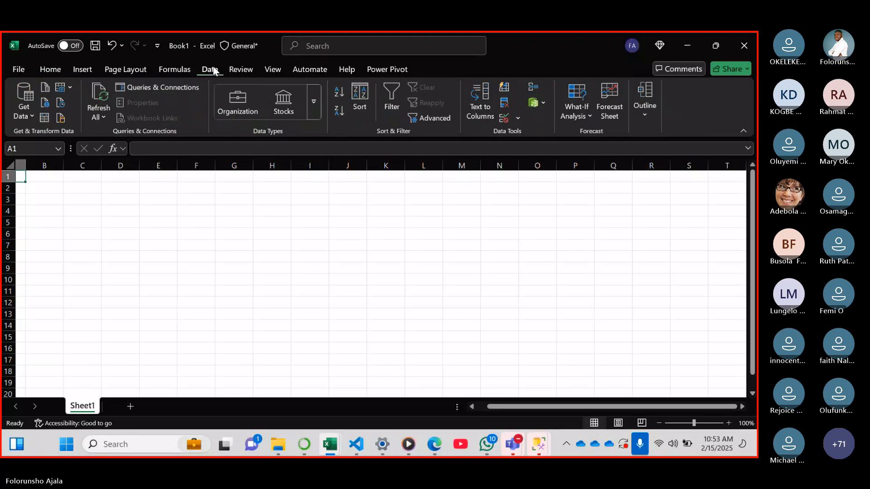
pyautogui.click(32, 115)
pyautogui.moveTo(99, 135)
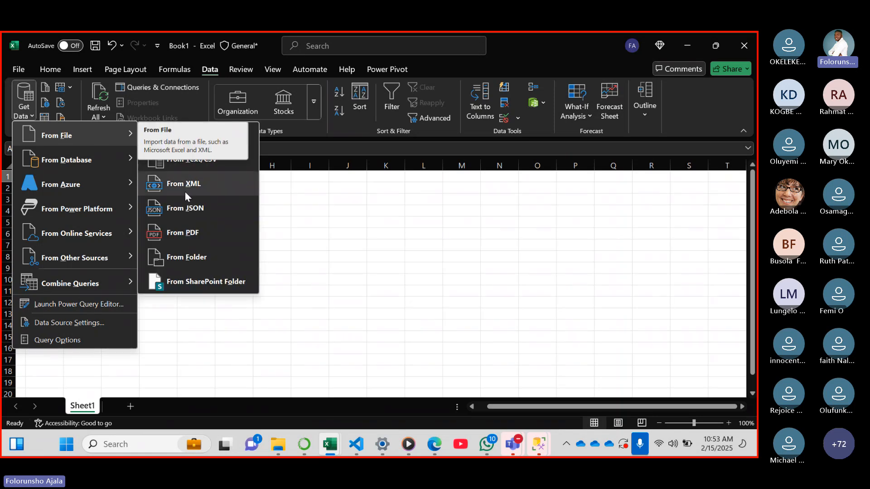
pyautogui.moveTo(103, 167)
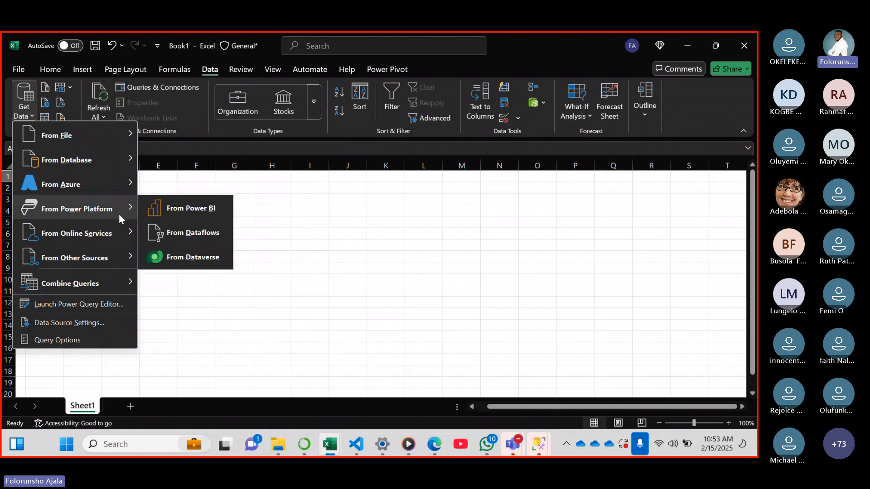
pyautogui.moveTo(92, 266)
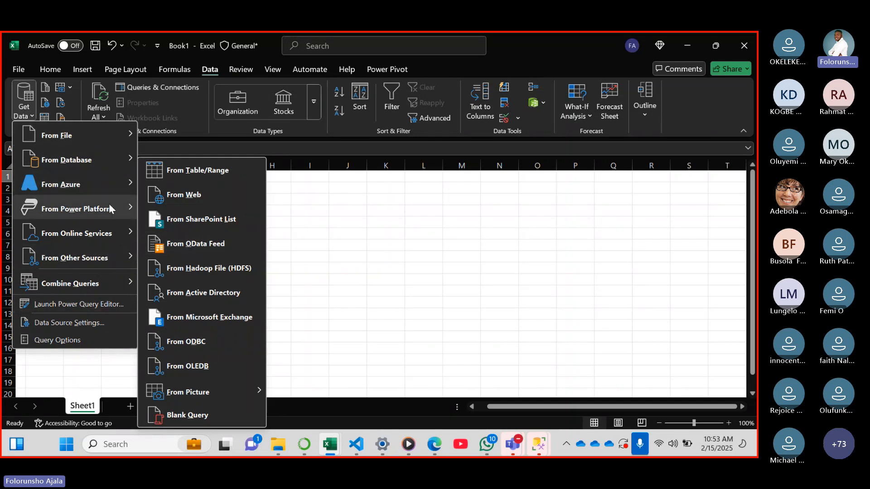
pyautogui.moveTo(108, 208)
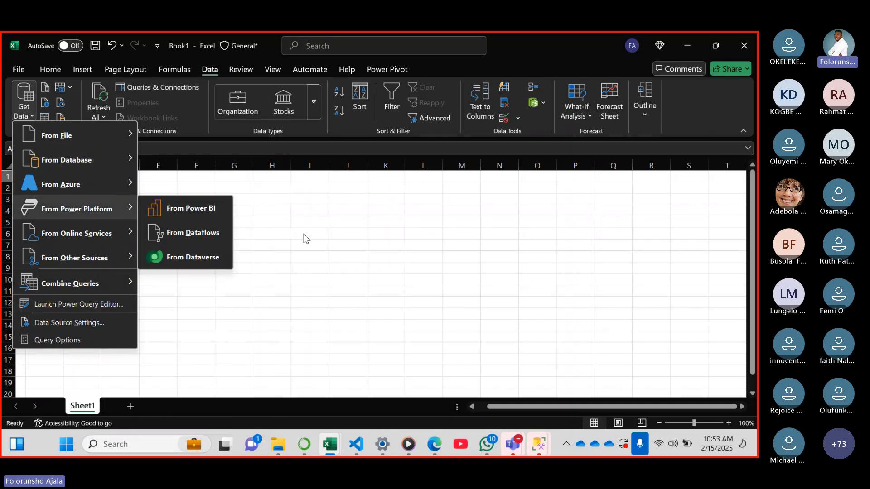
pyautogui.click(369, 293)
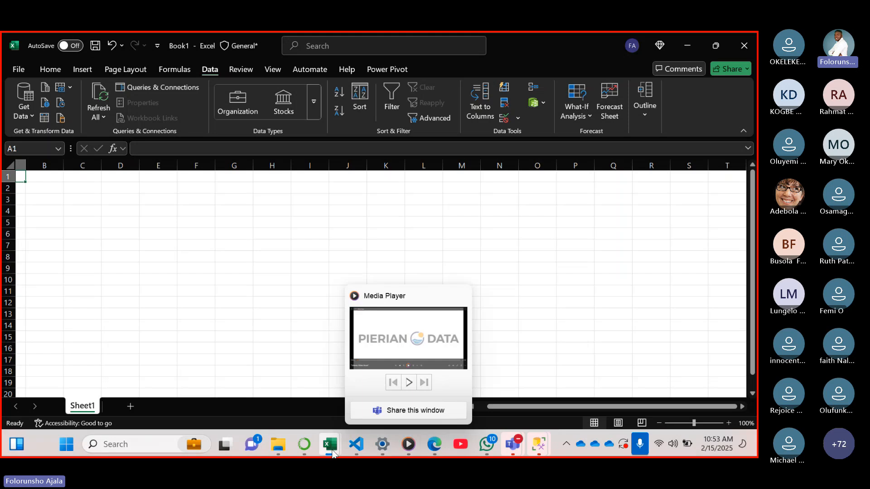
# Review the dataset list in the "The Data Detective at Global Trader" PDF in Edge and return to Book1 in Excel
pyautogui.moveTo(434, 446)
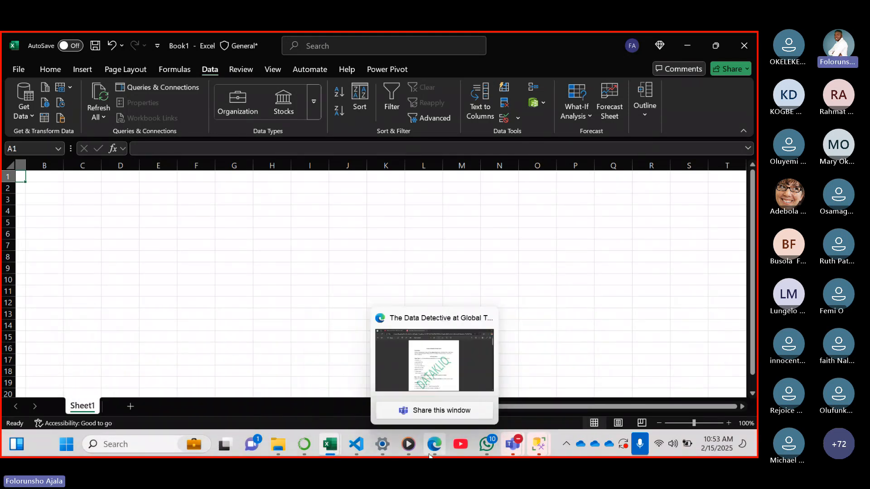
pyautogui.click(432, 382)
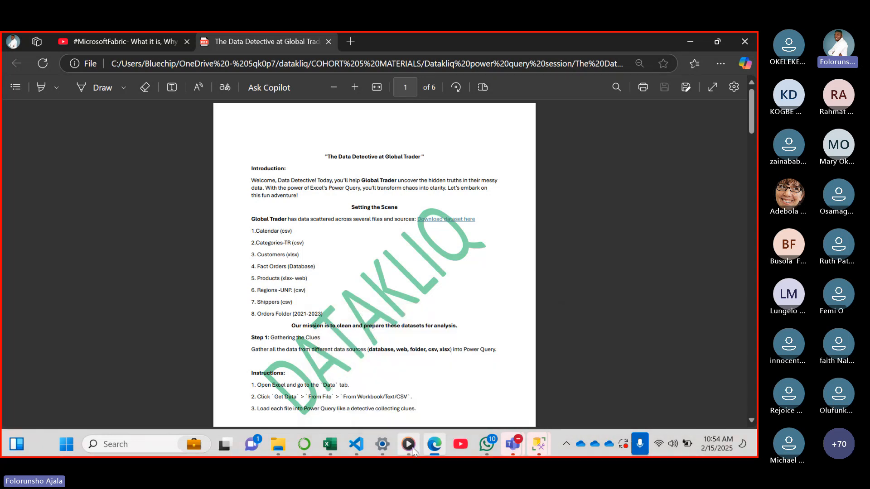
pyautogui.moveTo(538, 453)
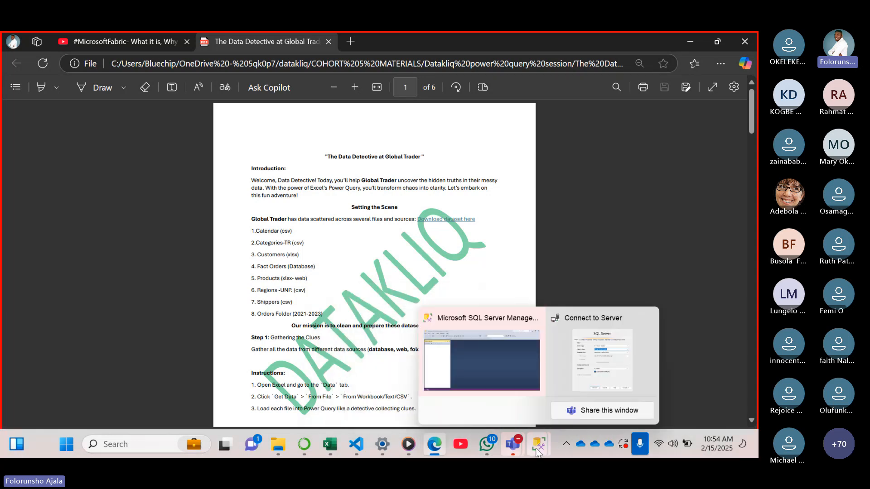
pyautogui.moveTo(332, 444)
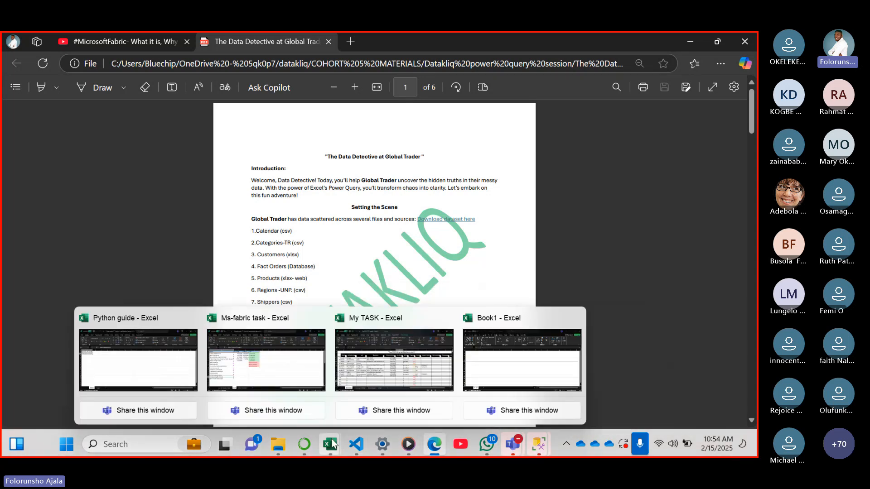
pyautogui.click(518, 353)
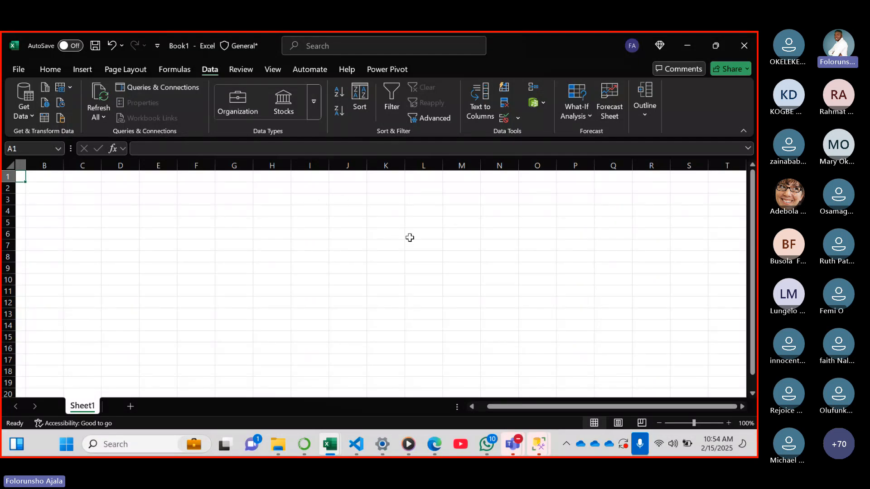
pyautogui.click(435, 446)
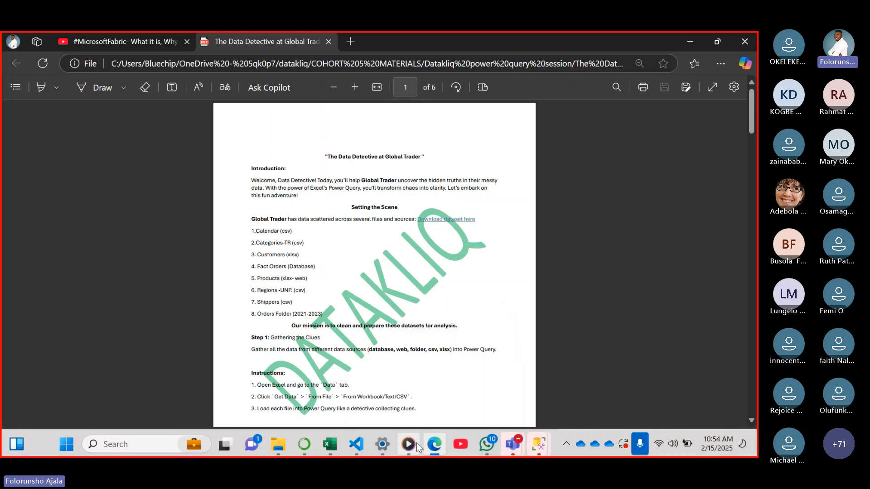
pyautogui.moveTo(495, 453)
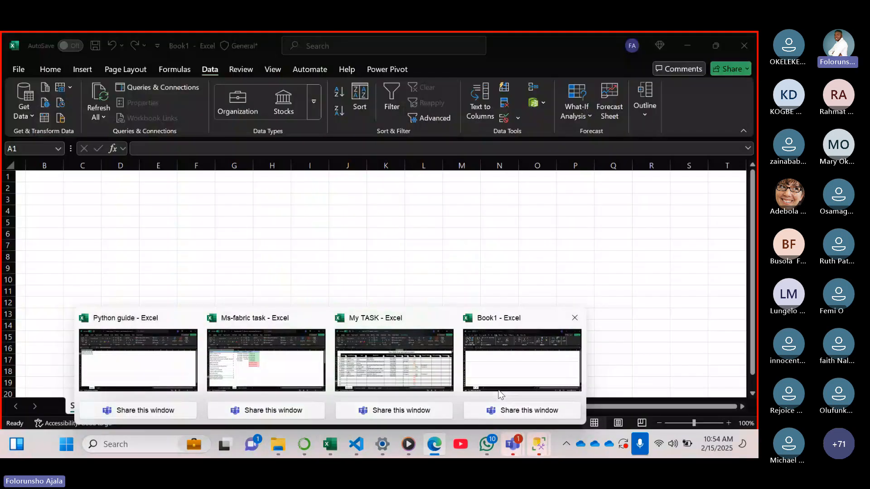
pyautogui.click(476, 390)
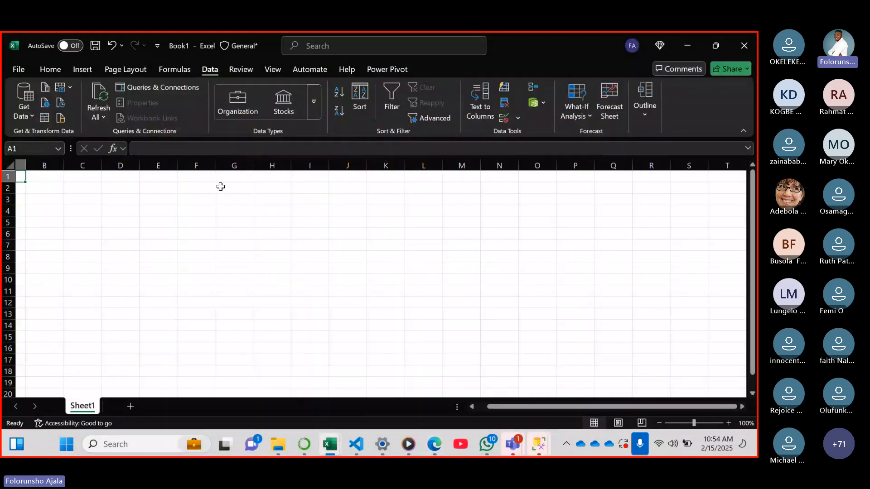
# Start a Text/CSV import and browse from the datakliq OneDrive folder through Datakliq power query session to the Global trade folder
pyautogui.click(33, 116)
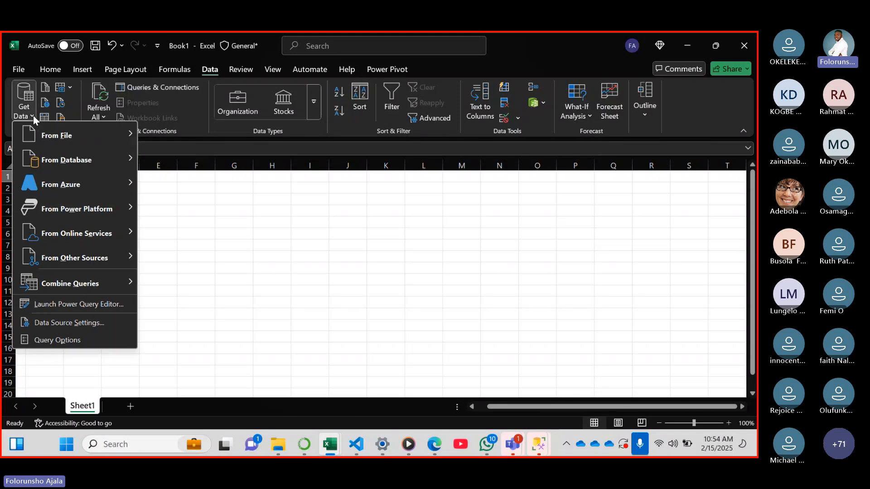
pyautogui.moveTo(97, 134)
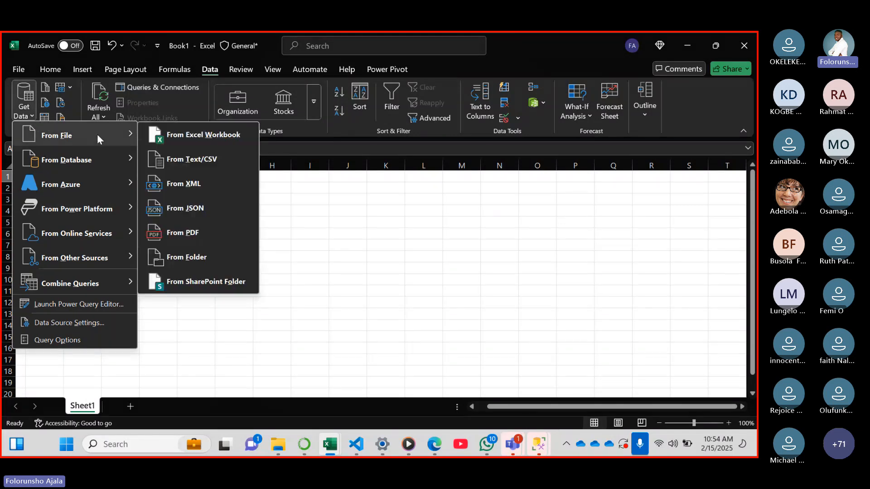
pyautogui.click(217, 159)
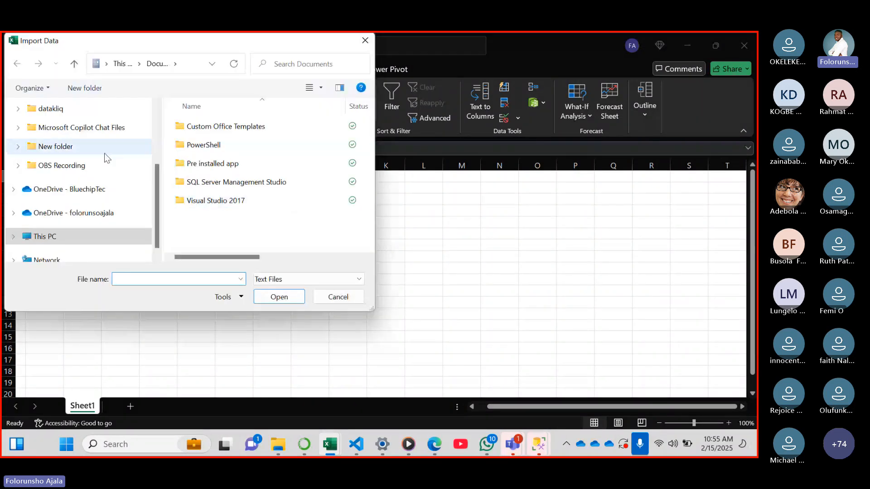
pyautogui.scroll(2, 155, 206)
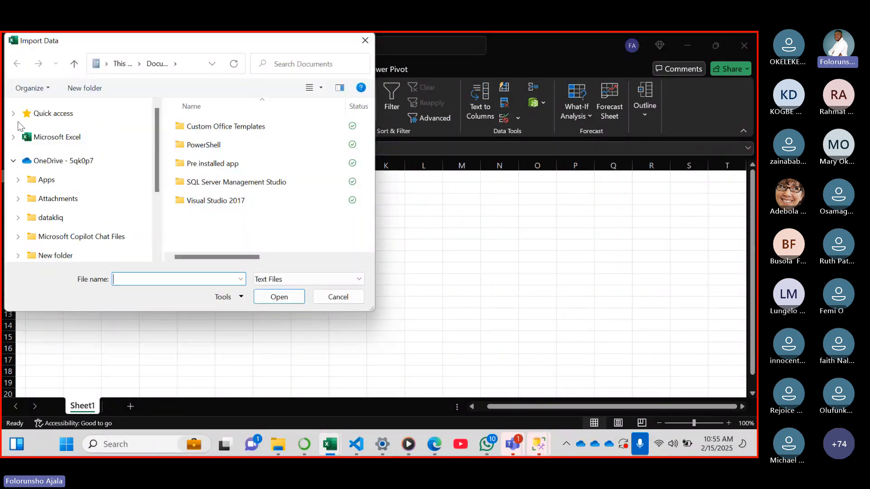
pyautogui.click(13, 162)
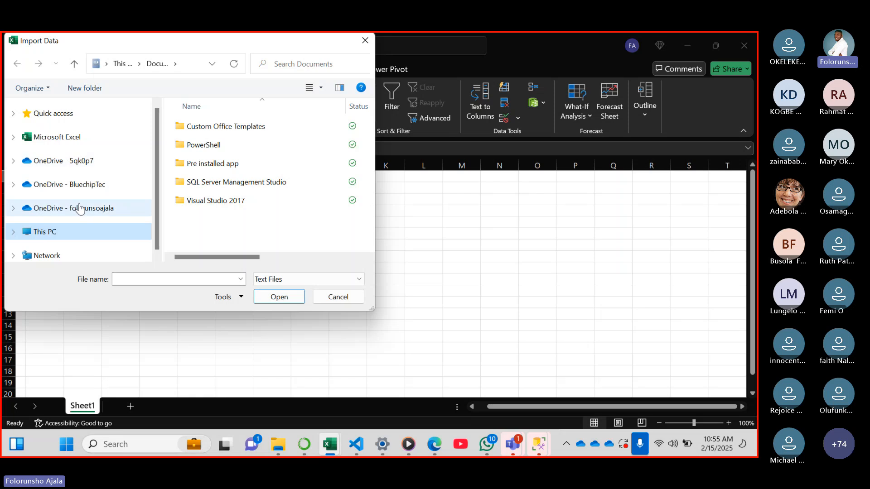
pyautogui.click(57, 168)
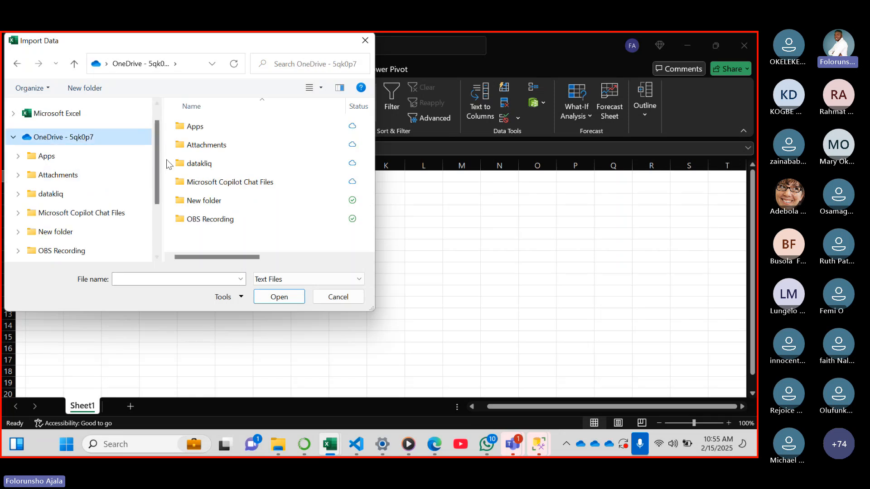
pyautogui.doubleClick(203, 163)
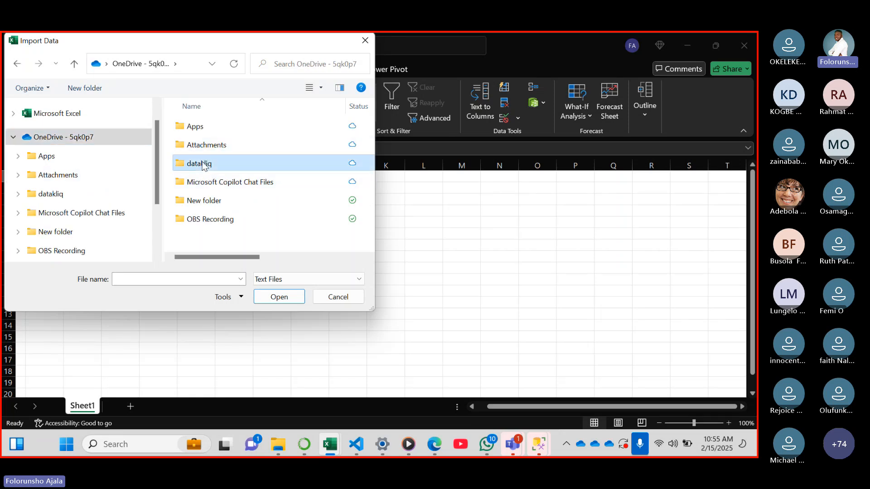
pyautogui.doubleClick(207, 146)
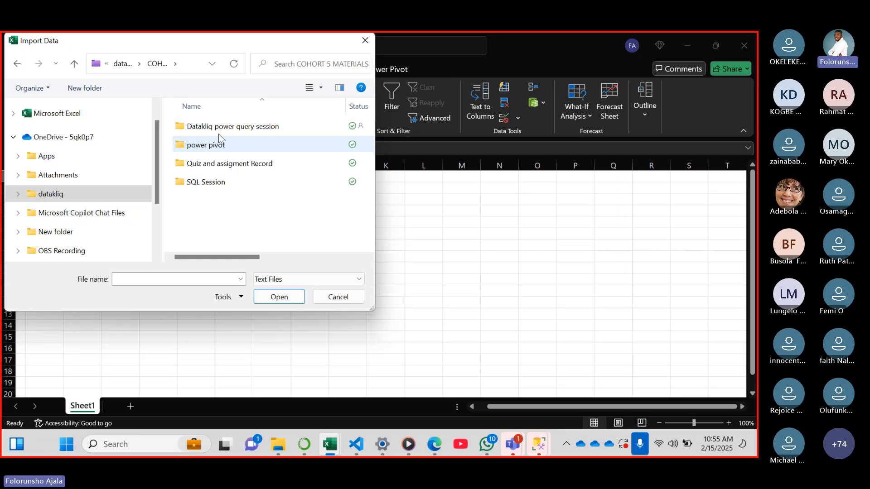
pyautogui.doubleClick(209, 128)
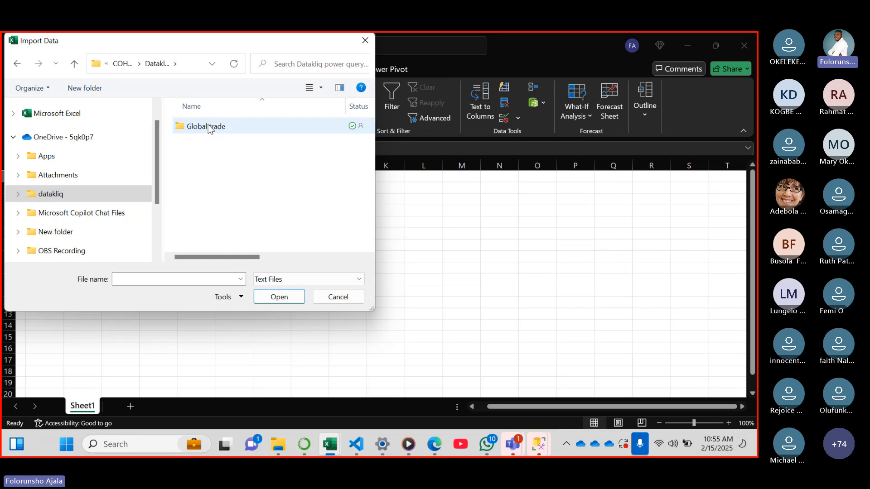
pyautogui.click(209, 128)
pyautogui.doubleClick(208, 128)
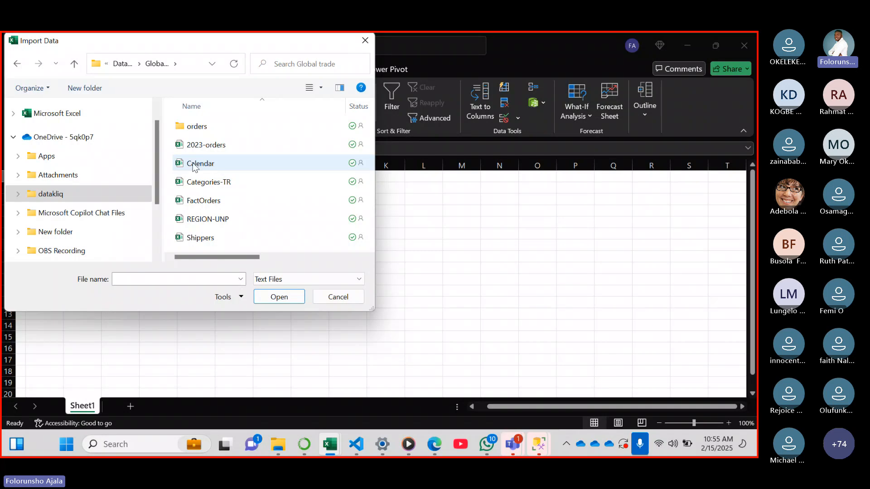
# Import the Calendar CSV file and open its data in the Power Query Editor for transformation
pyautogui.click(213, 164)
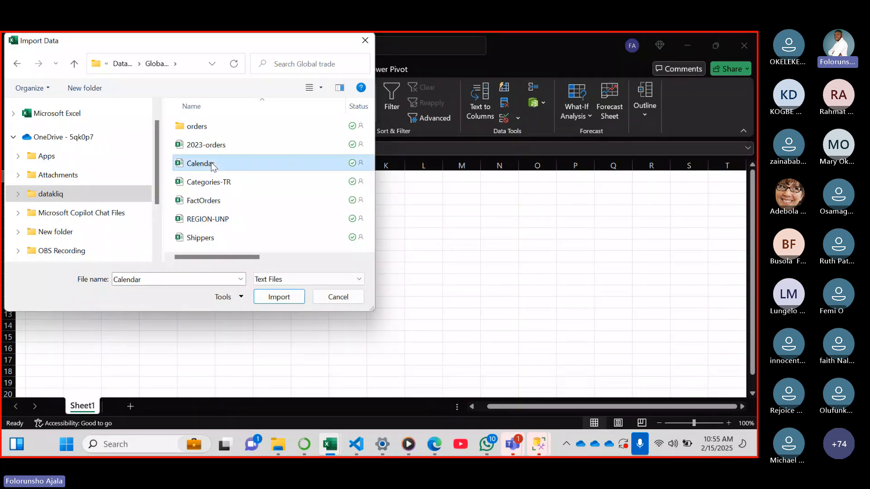
pyautogui.click(278, 297)
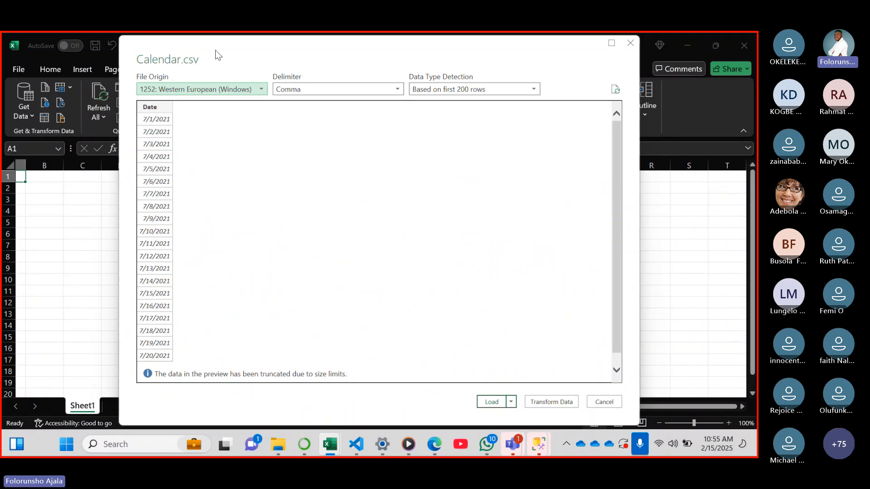
pyautogui.moveTo(215, 50)
pyautogui.mouseDown()
pyautogui.moveTo(248, 99)
pyautogui.moveTo(214, 73)
pyautogui.moveTo(213, 62)
pyautogui.mouseUp()
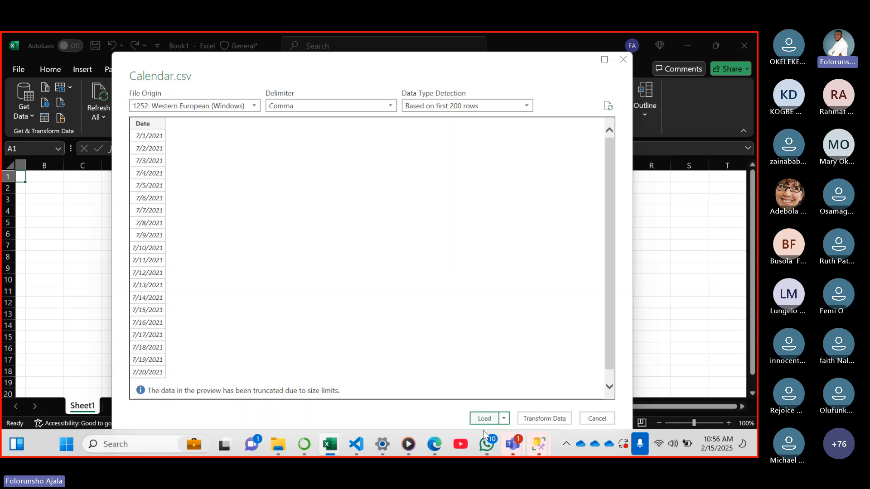
pyautogui.moveTo(487, 444)
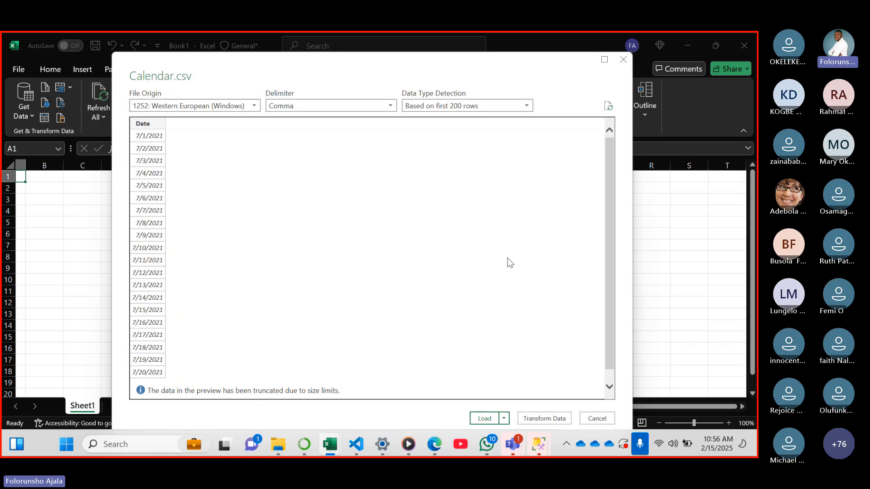
pyautogui.click(545, 419)
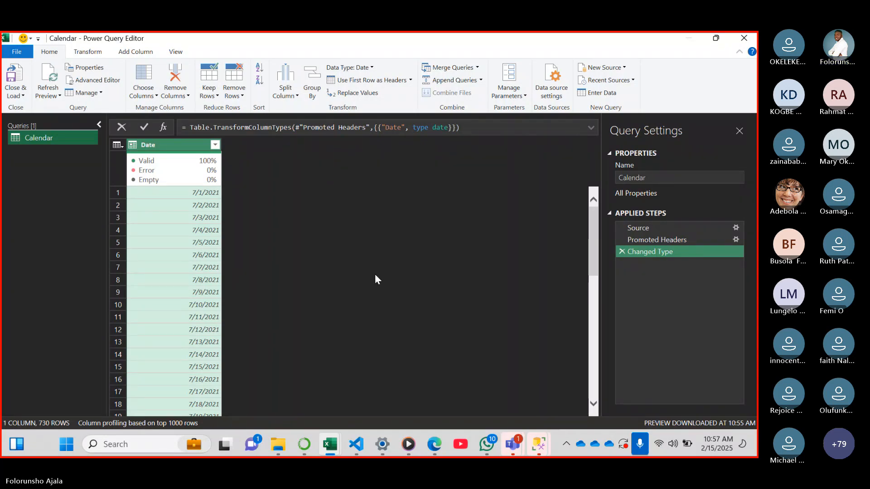
# Switch to the Datakliq Cohort 6 Bootcamp meeting in Teams, read the latest chat messages and return to Book1 in Excel
pyautogui.moveTo(512, 443)
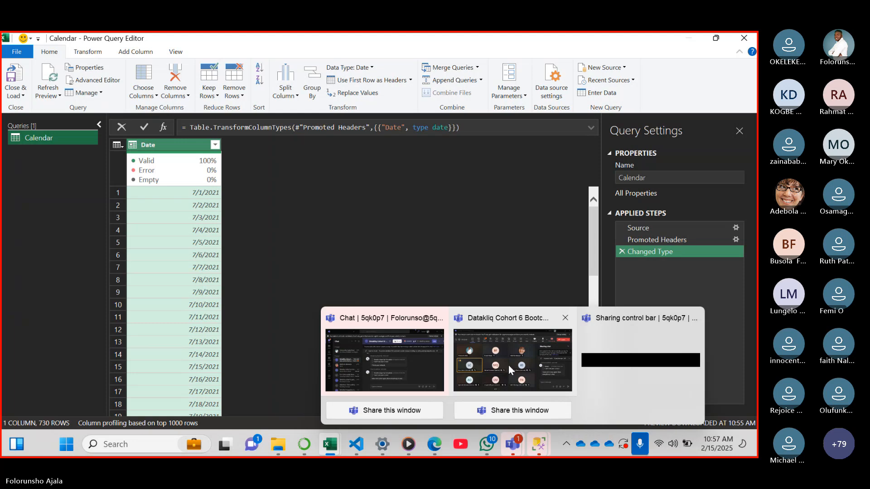
pyautogui.click(509, 365)
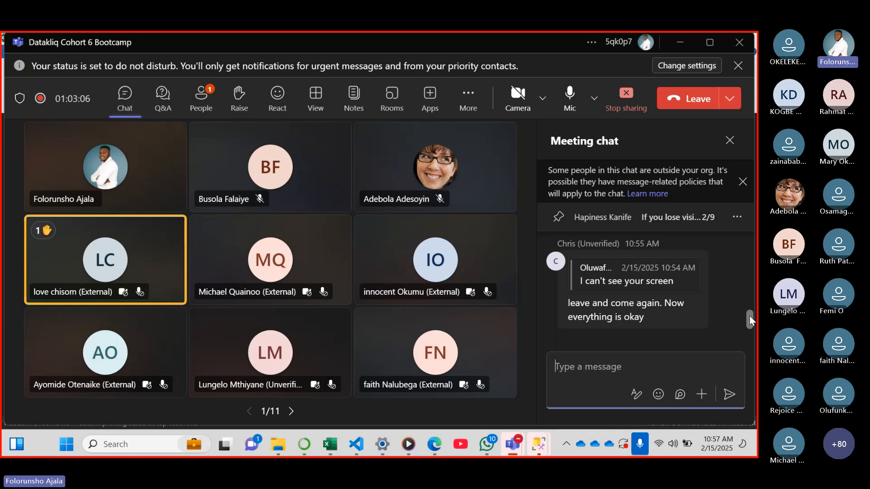
pyautogui.moveTo(749, 316)
pyautogui.mouseDown()
pyautogui.moveTo(749, 306)
pyautogui.moveTo(749, 328)
pyautogui.mouseUp()
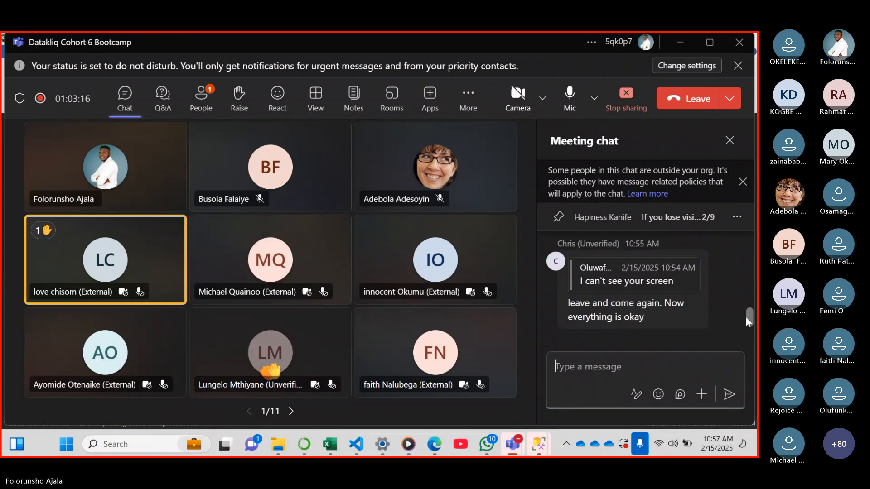
pyautogui.moveTo(746, 316); pyautogui.dragTo(746, 335)
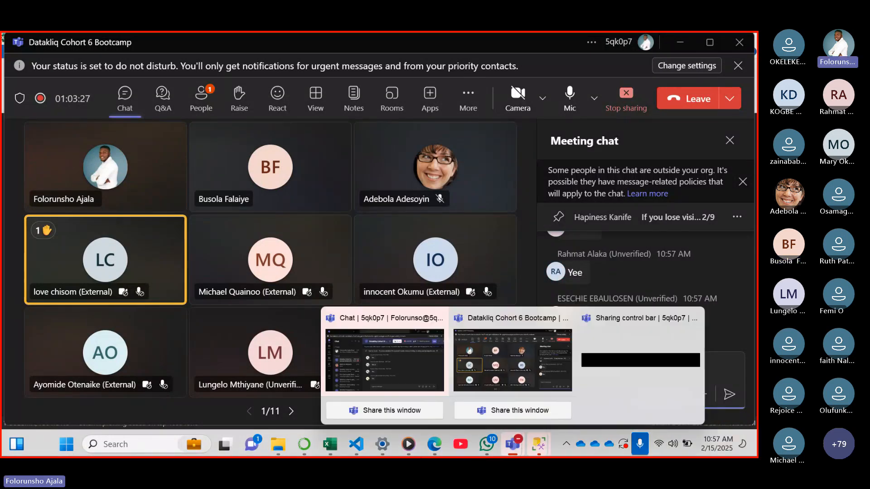
pyautogui.moveTo(330, 444)
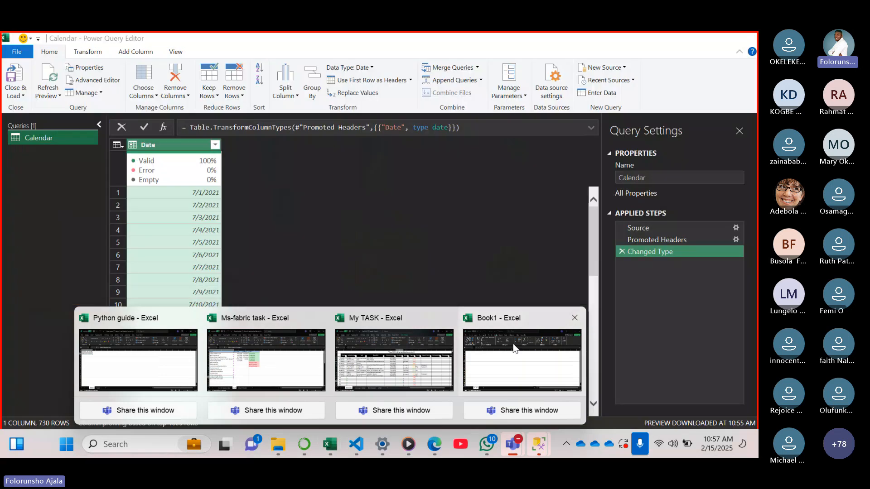
pyautogui.click(514, 348)
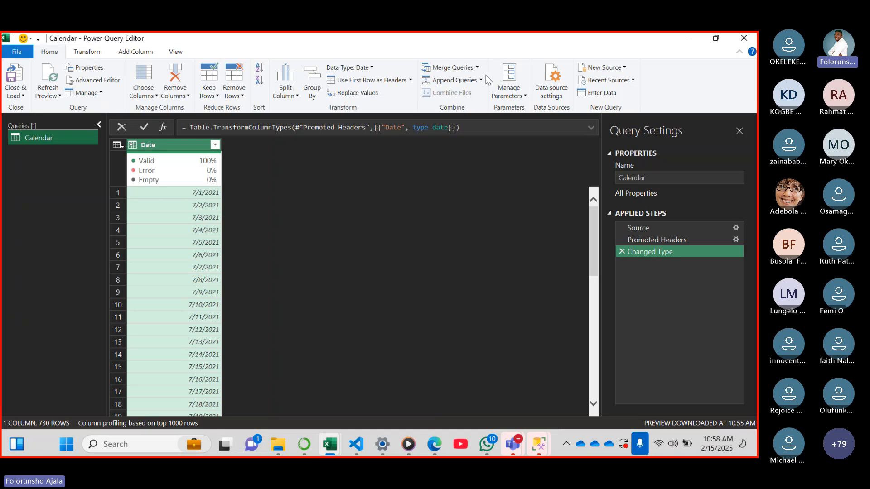
# Examine the New Source categories in the Power Query Editor, including the file, database and other source options
pyautogui.click(625, 68)
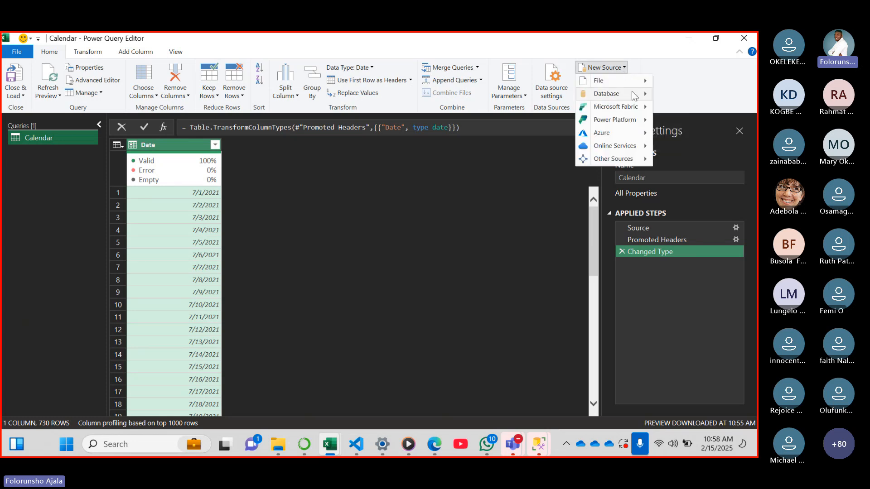
pyautogui.moveTo(629, 81)
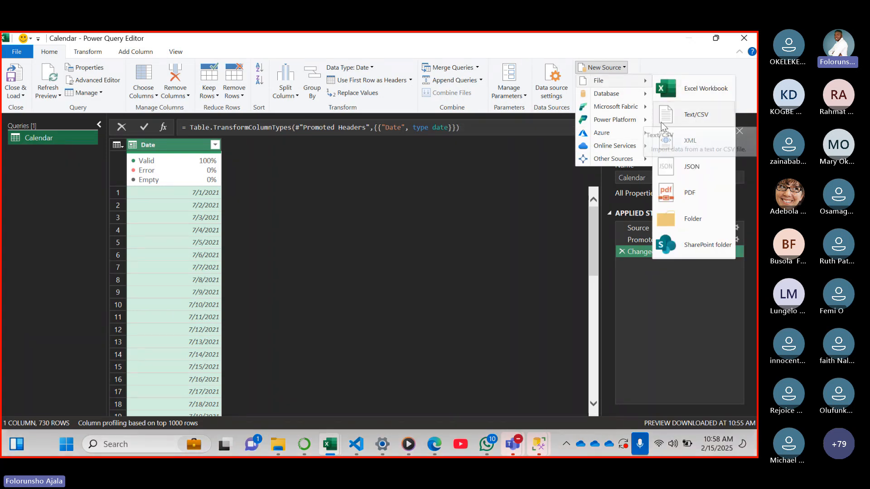
pyautogui.moveTo(643, 94)
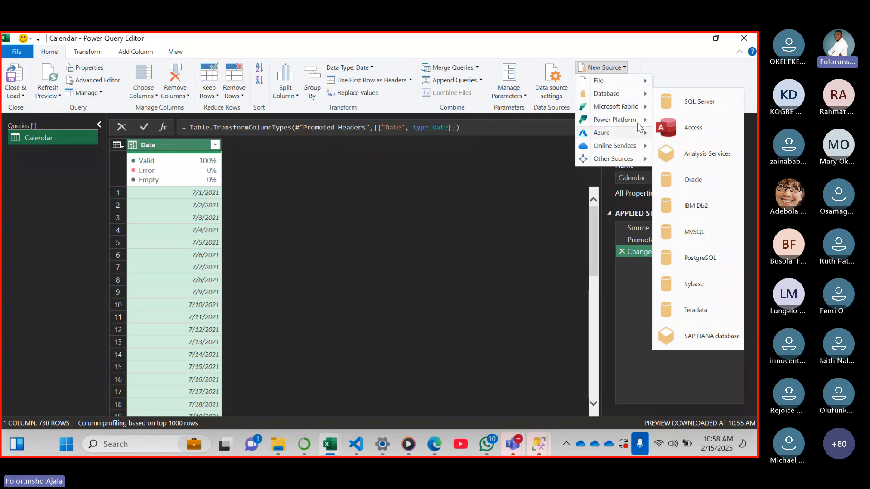
pyautogui.moveTo(613, 159)
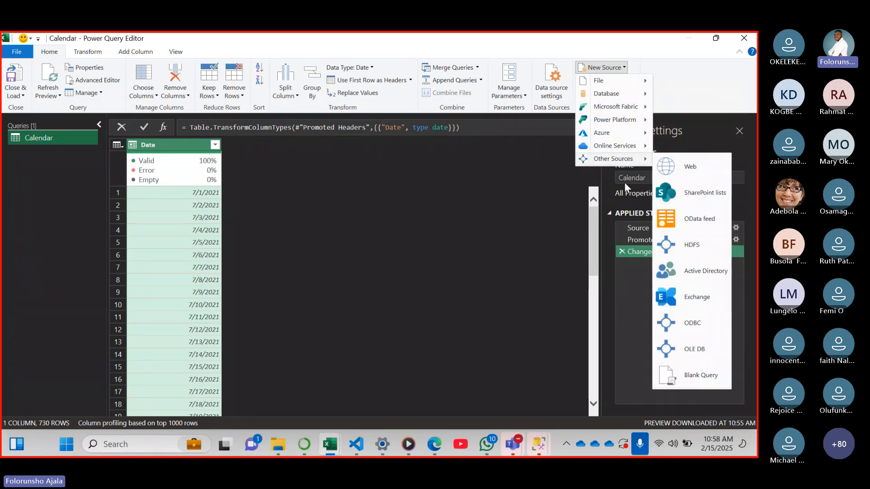
# Check the dataset list in "The Data Detective at Global Trader" PDF in Edge and return to Book1 in Excel
pyautogui.click(434, 444)
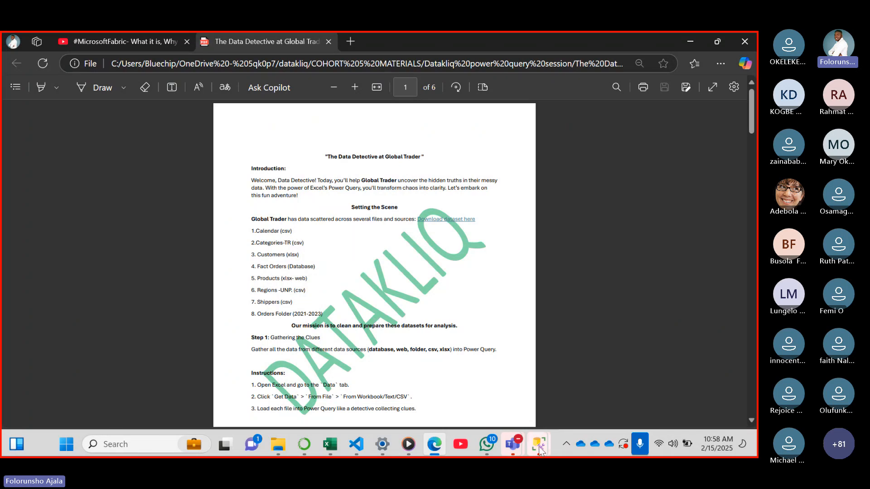
pyautogui.moveTo(330, 444)
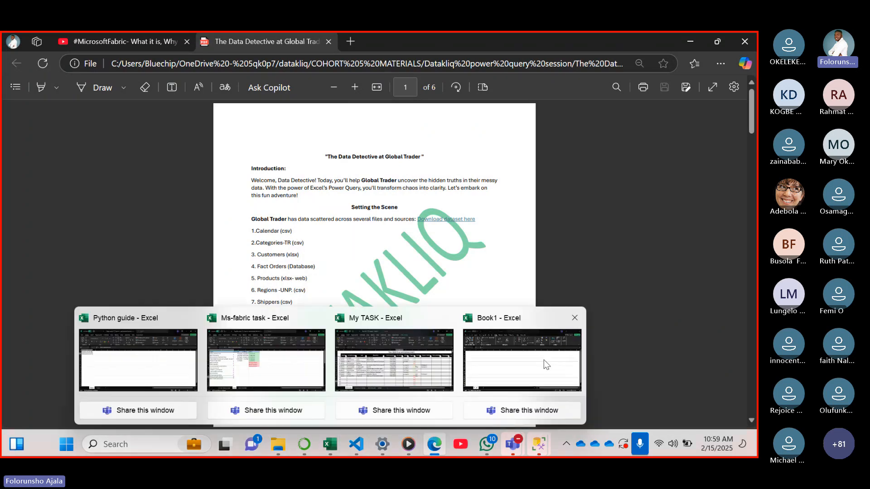
pyautogui.click(543, 360)
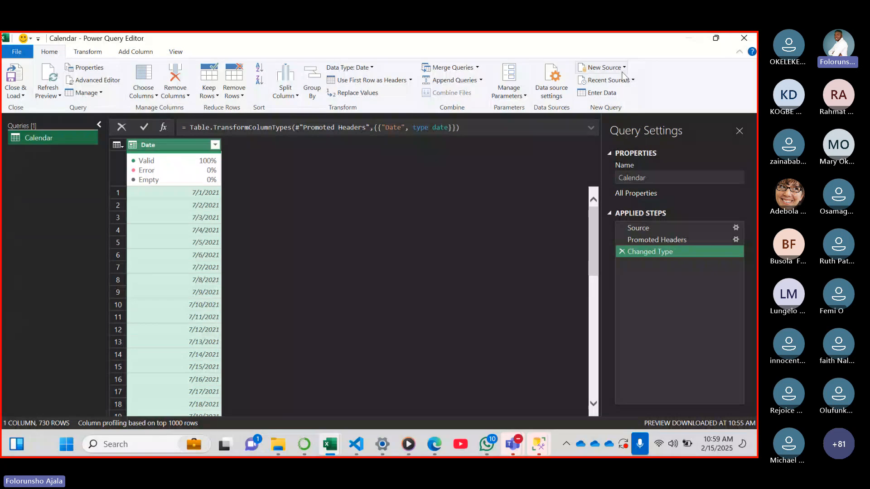
# Add the Categories-TR CSV file from the Global trade folder as a new Text/CSV source and inspect the columns in its preview
pyautogui.click(605, 67)
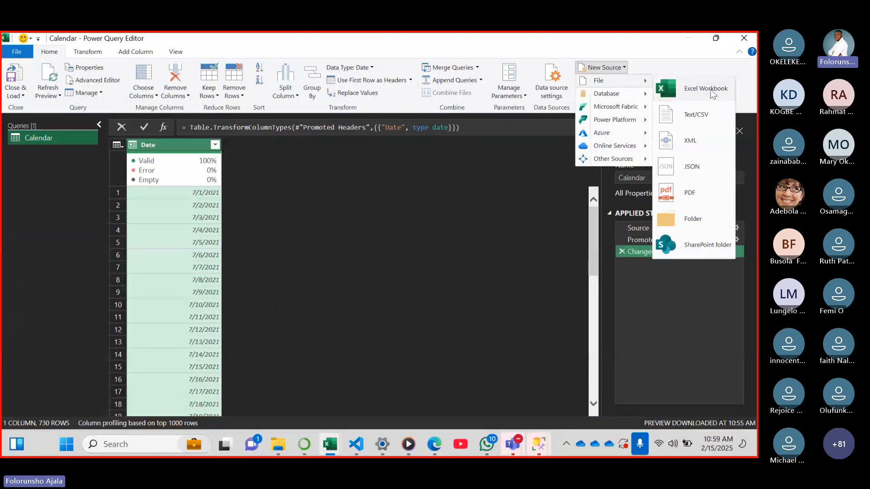
pyautogui.click(711, 114)
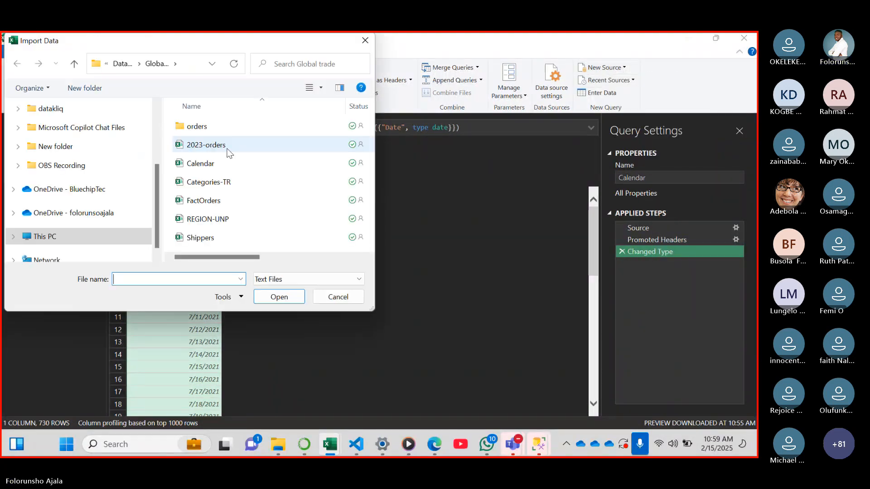
pyautogui.click(213, 183)
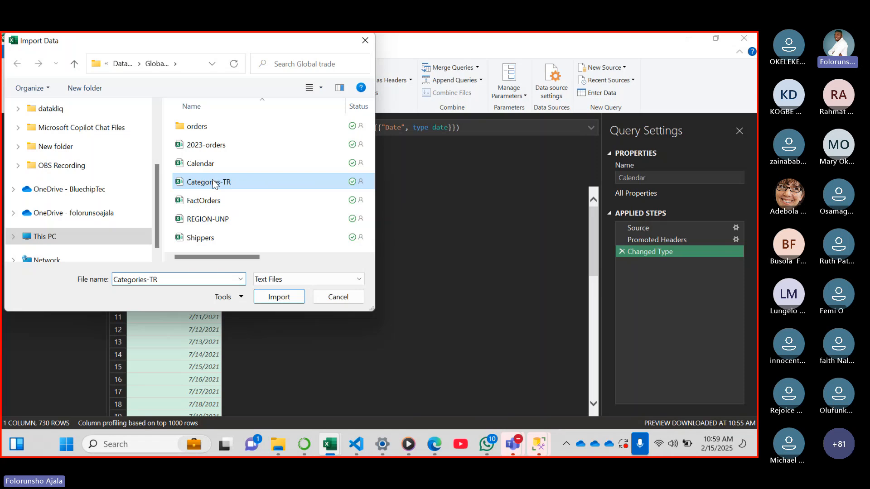
pyautogui.click(279, 297)
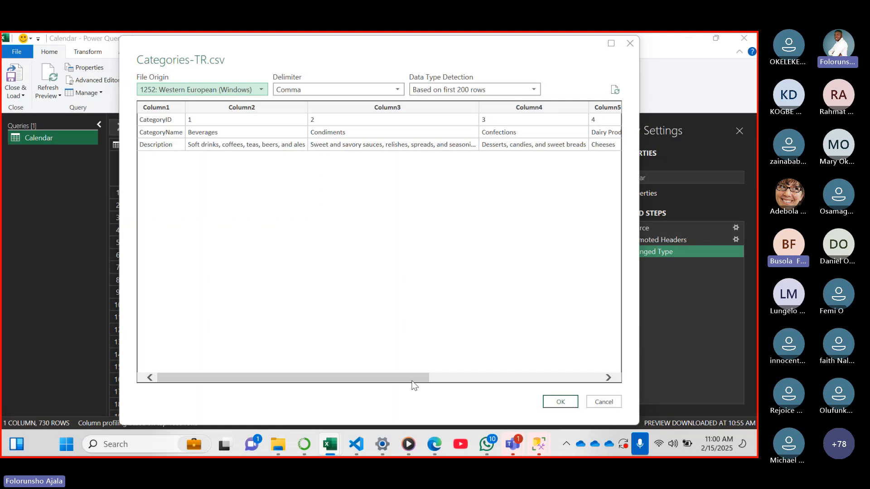
pyautogui.moveTo(411, 381); pyautogui.dragTo(575, 342)
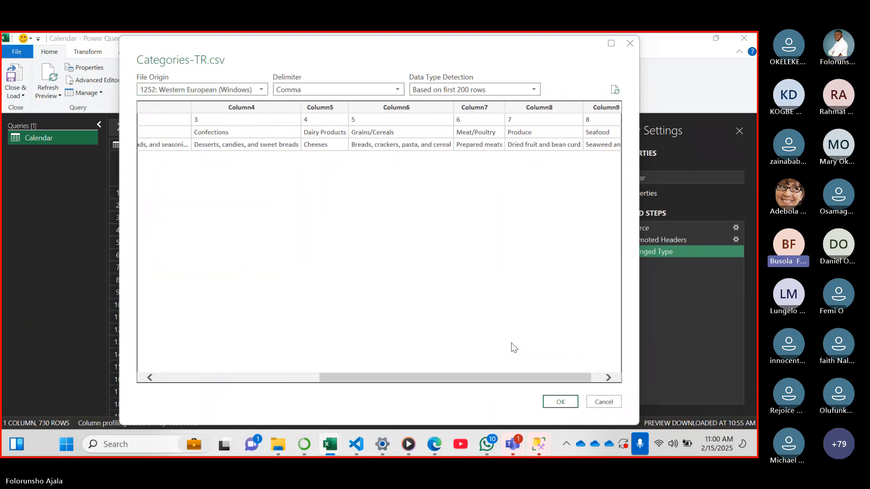
pyautogui.moveTo(502, 379)
pyautogui.mouseDown()
pyautogui.moveTo(489, 380)
pyautogui.moveTo(518, 379)
pyautogui.moveTo(506, 378)
pyautogui.mouseUp()
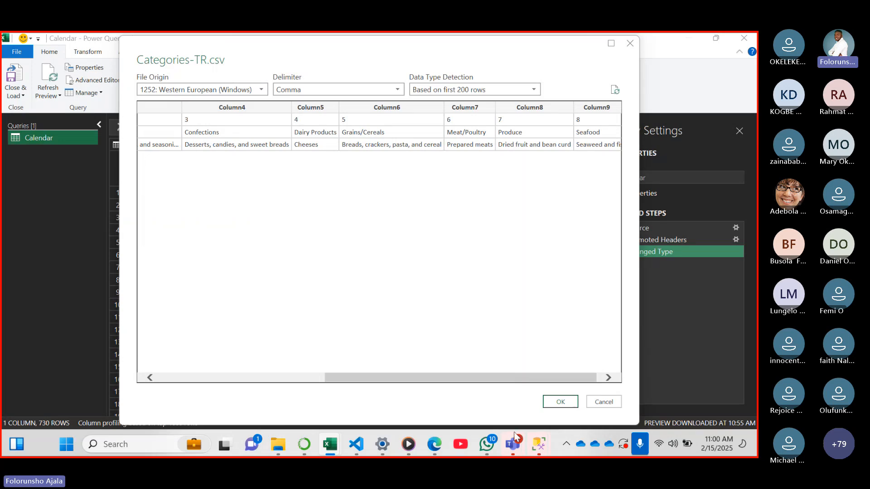
# Read the participants' replies in the Teams meeting chat and return to the Categories-TR preview in Excel
pyautogui.moveTo(515, 437)
pyautogui.click(531, 353)
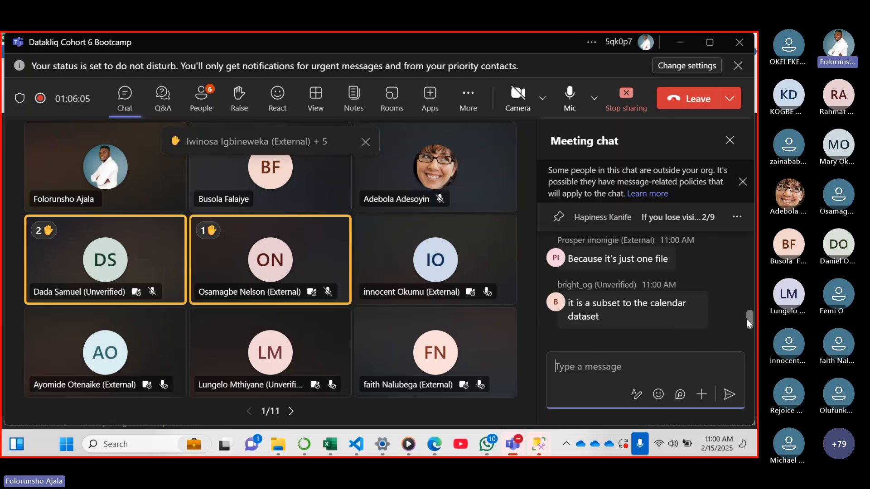
pyautogui.moveTo(747, 316); pyautogui.dragTo(749, 312)
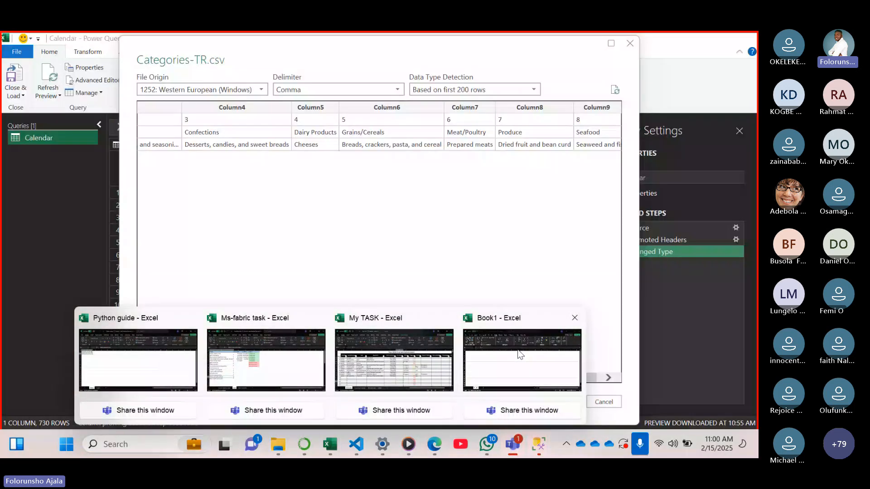
pyautogui.click(521, 363)
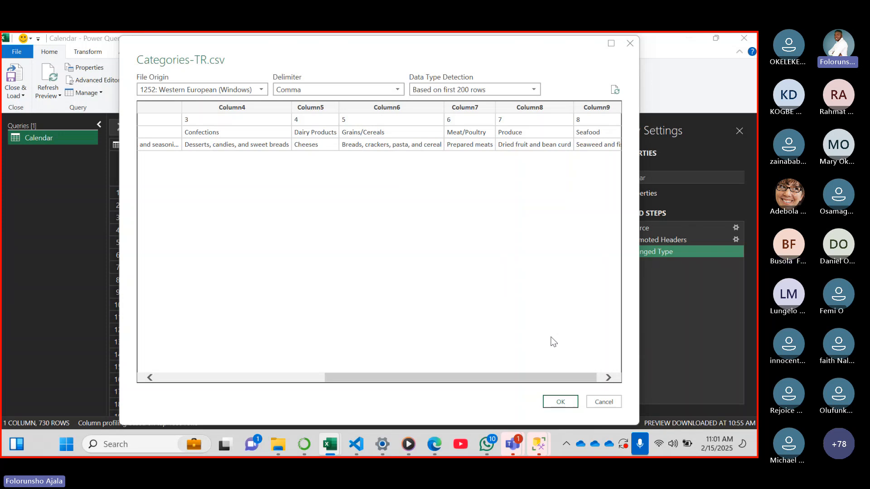
# Accept the Categories-TR preview to load the file as a query in the Power Query Editor
pyautogui.click(566, 396)
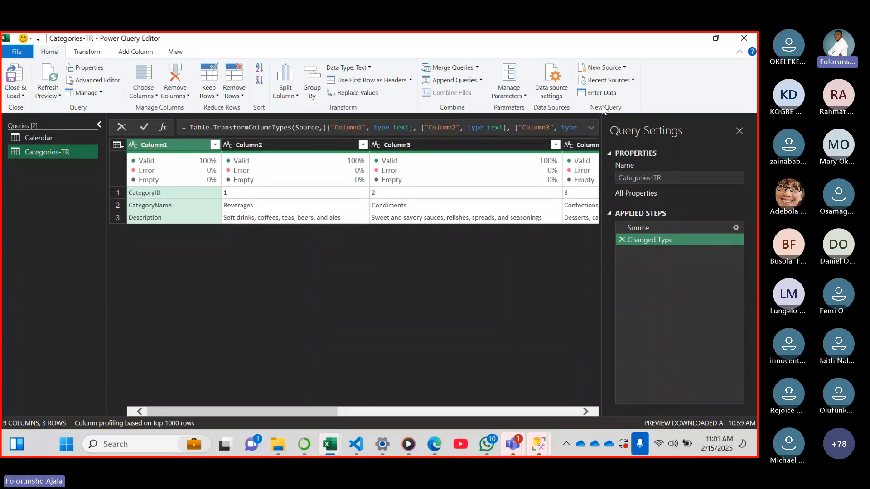
# Look at the file types available for a new source, check the third dataset in the Edge PDF and return to Book1 in Excel
pyautogui.click(624, 68)
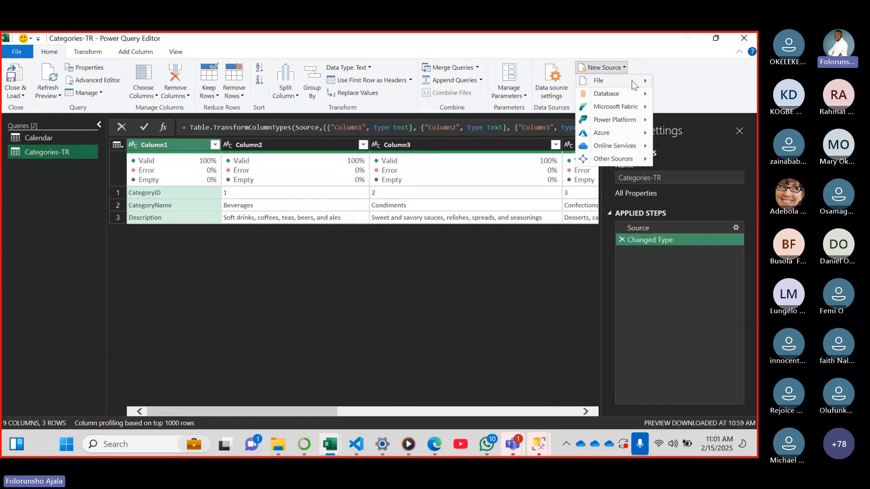
pyautogui.moveTo(638, 85)
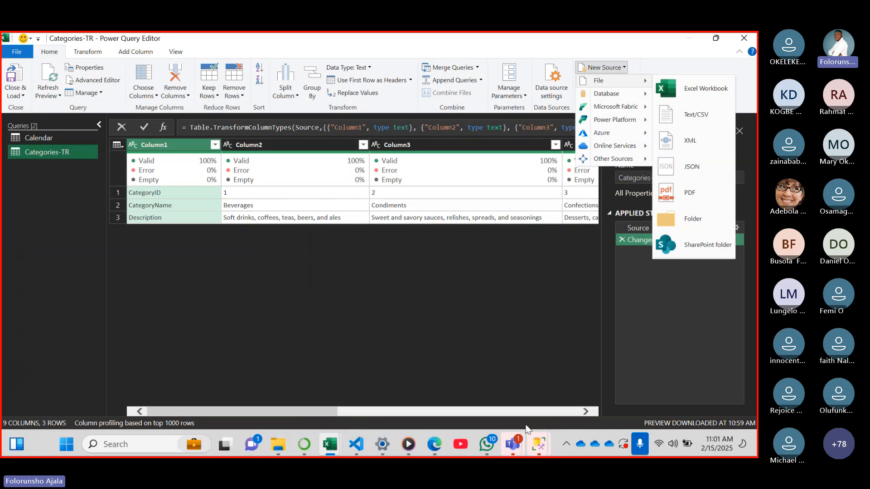
pyautogui.moveTo(512, 448)
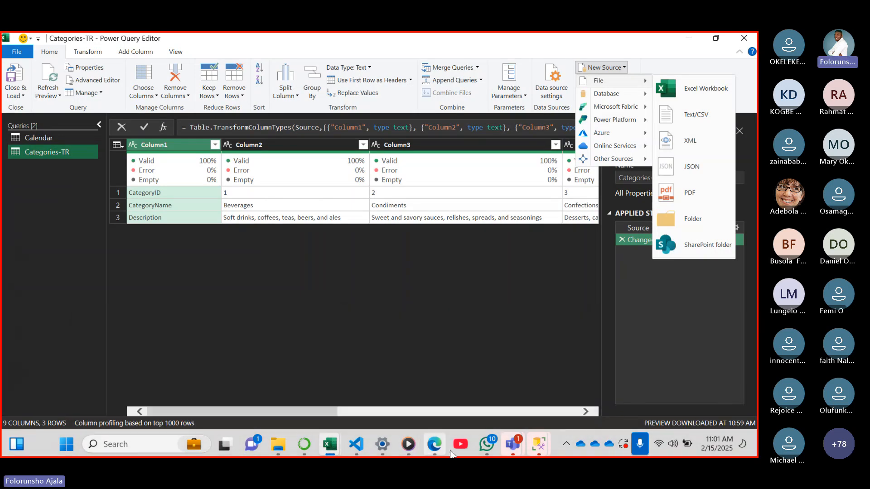
pyautogui.click(435, 446)
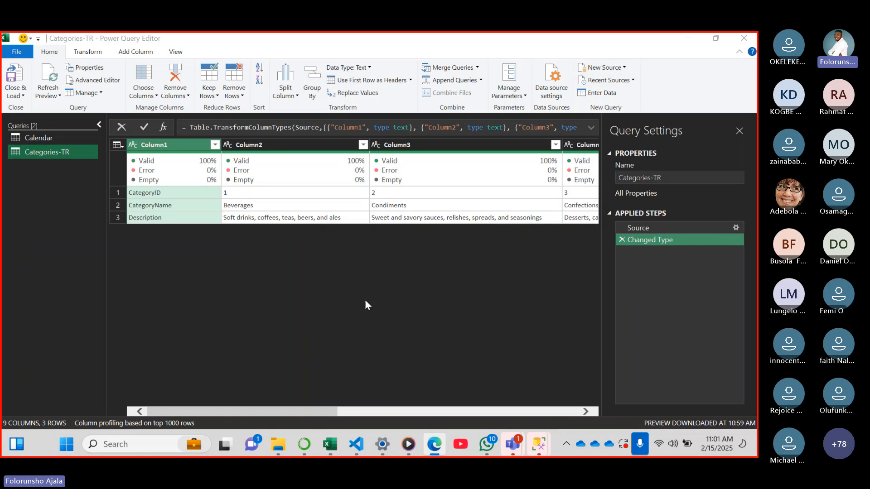
pyautogui.click(435, 448)
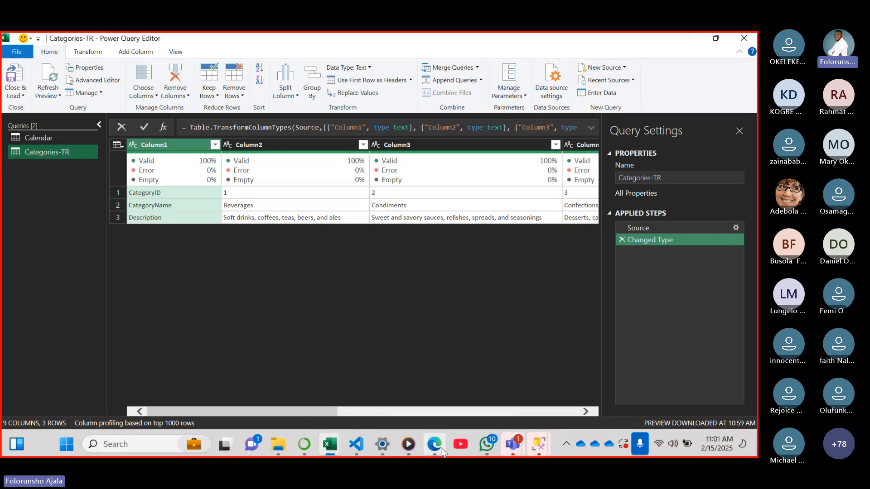
pyautogui.click(435, 447)
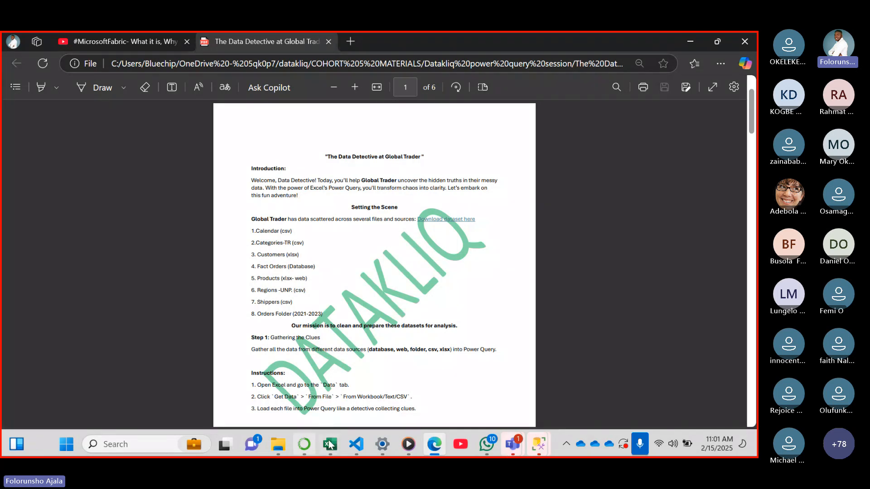
pyautogui.moveTo(331, 445)
pyautogui.click(547, 372)
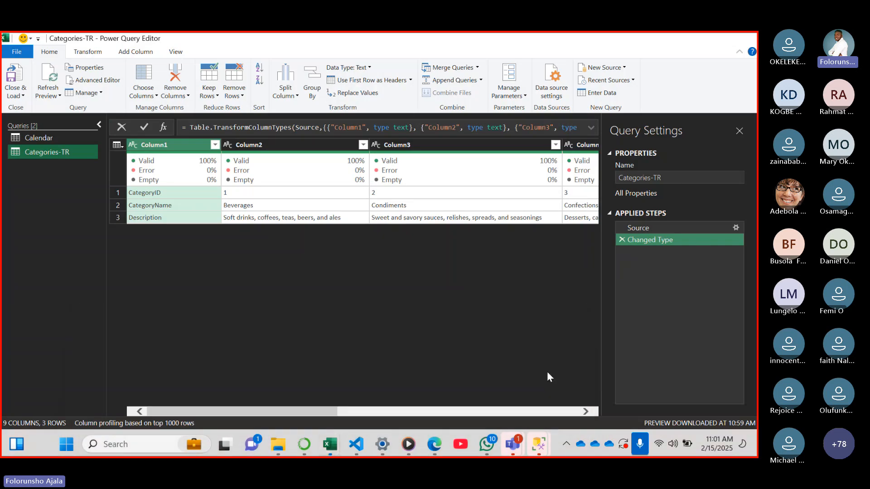
# Import the customer sheet from the Customers Excel workbook in the Global trade folder as a new query
pyautogui.click(624, 68)
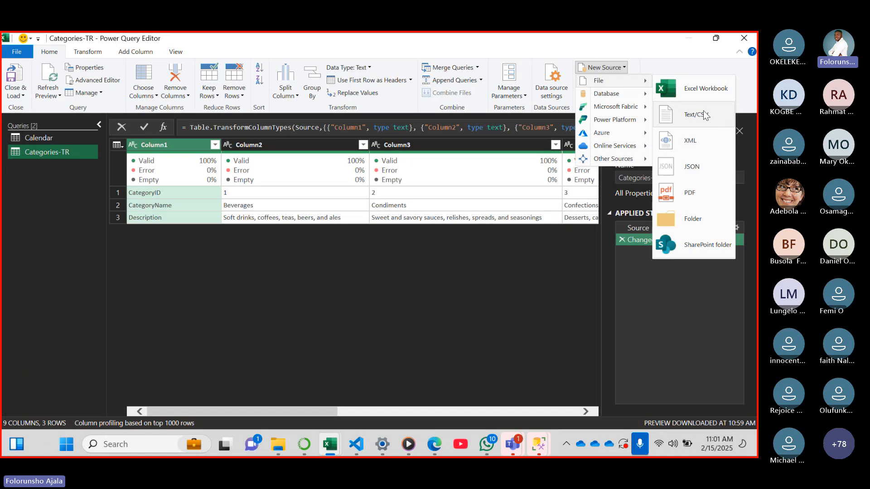
pyautogui.click(710, 88)
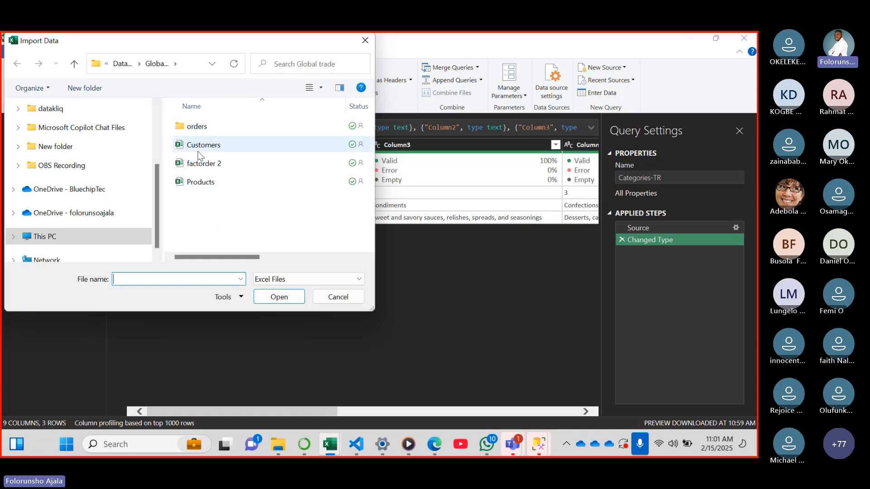
pyautogui.click(216, 146)
pyautogui.click(274, 299)
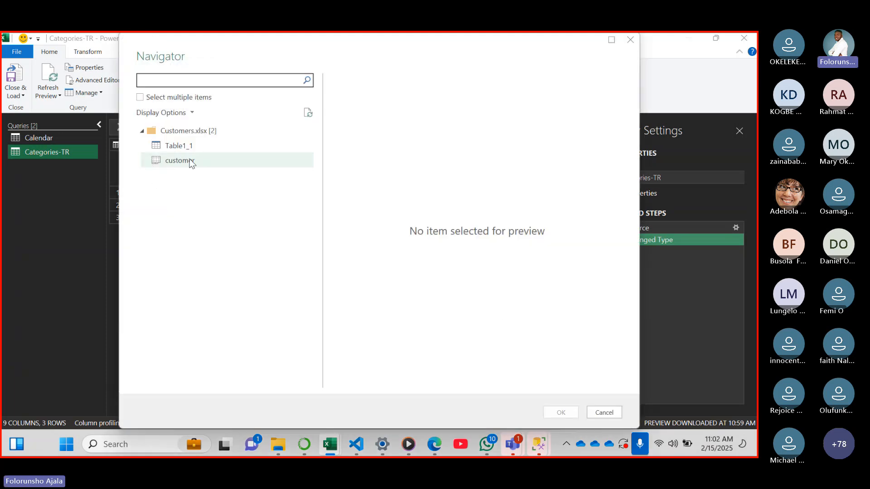
pyautogui.click(194, 160)
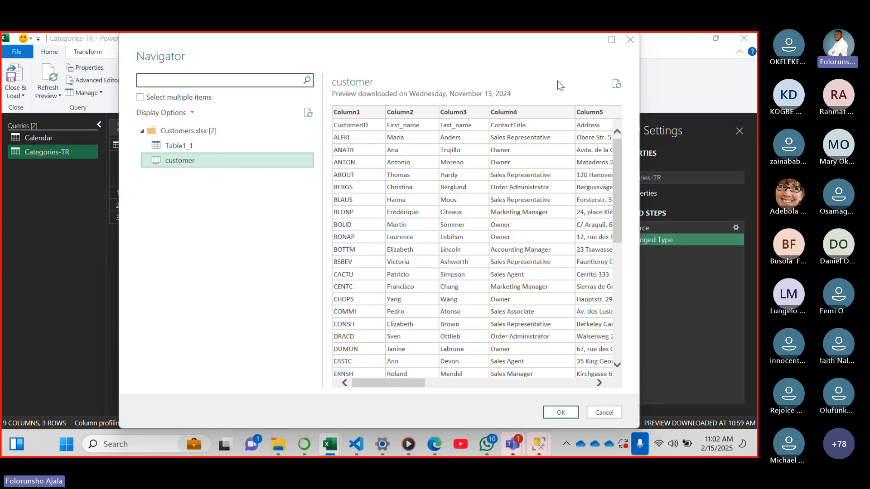
pyautogui.click(564, 413)
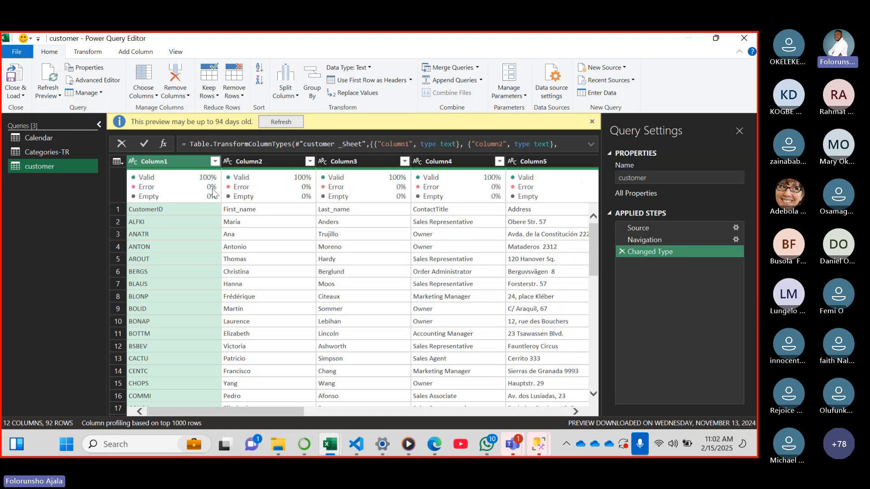
# Check the dataset list in the Edge PDF, connect to the DESKTOP-2IUQ9BL server in SQL Server Management Studio and expand the WWI_ORDER database
pyautogui.click(434, 444)
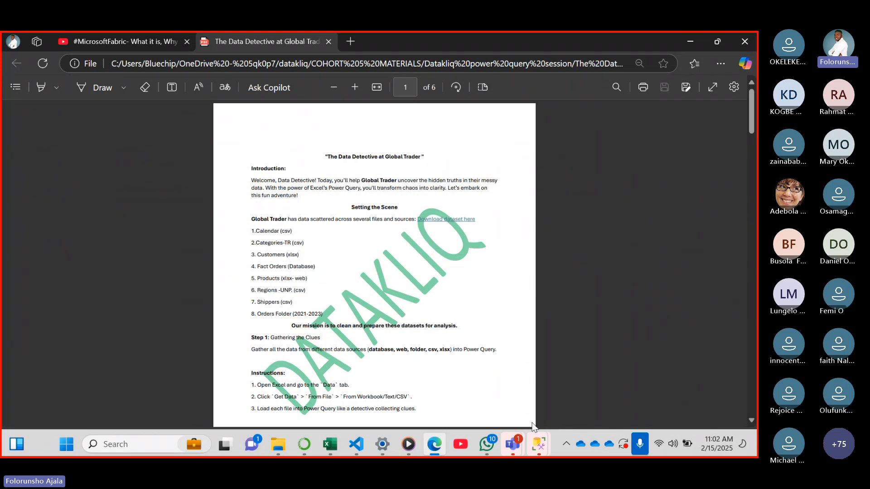
pyautogui.click(538, 442)
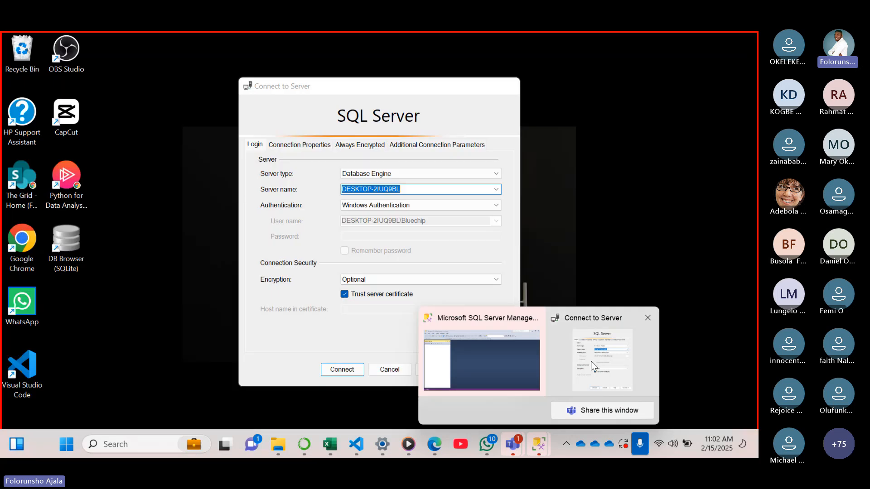
pyautogui.click(591, 361)
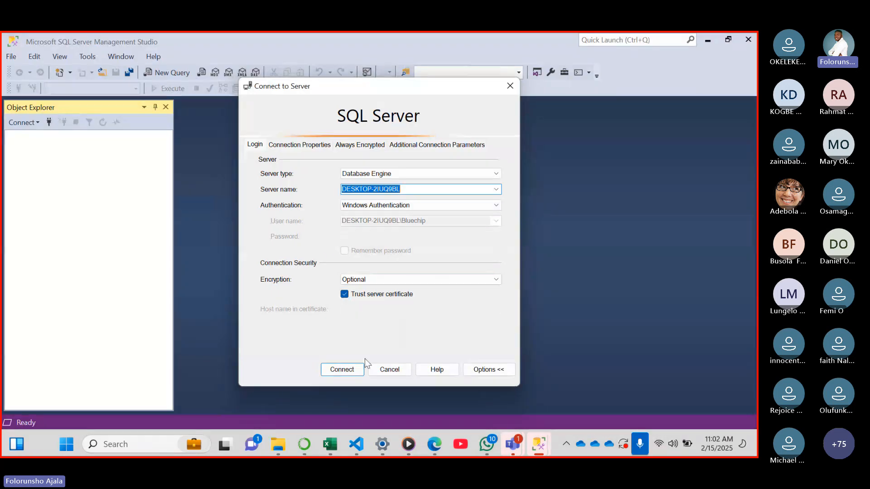
pyautogui.click(347, 371)
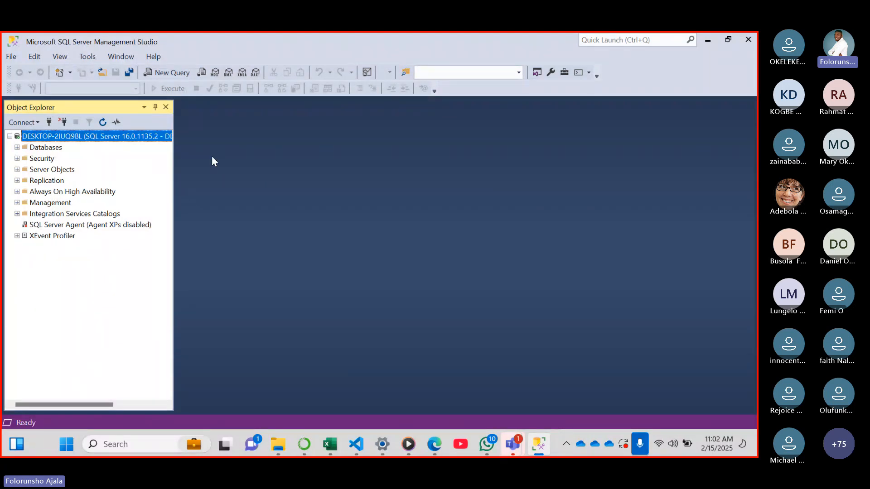
pyautogui.click(17, 147)
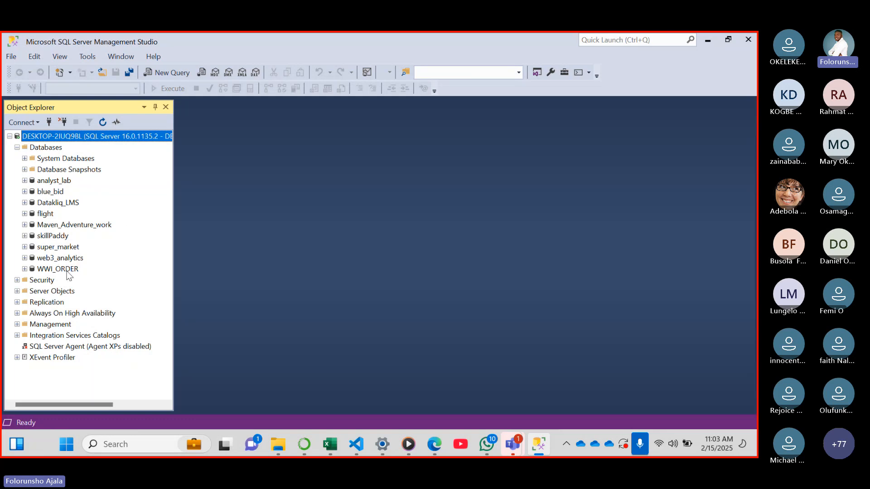
pyautogui.click(24, 269)
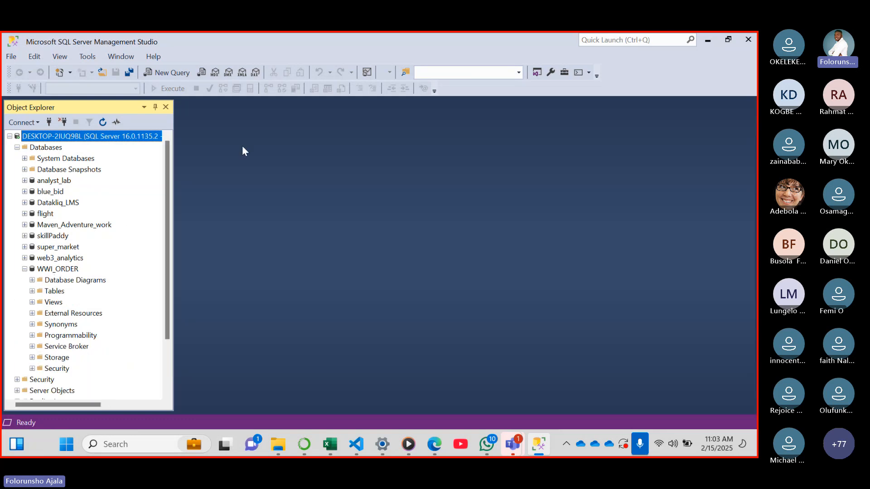
# Start a new SQL query with "select * from" and expand the tables of WWI_ORDER to find the table name
pyautogui.click(172, 75)
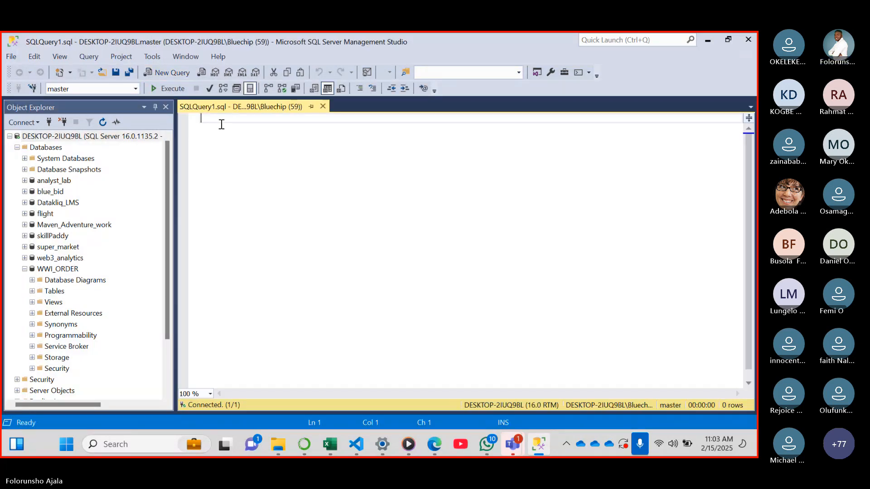
pyautogui.write('sele')
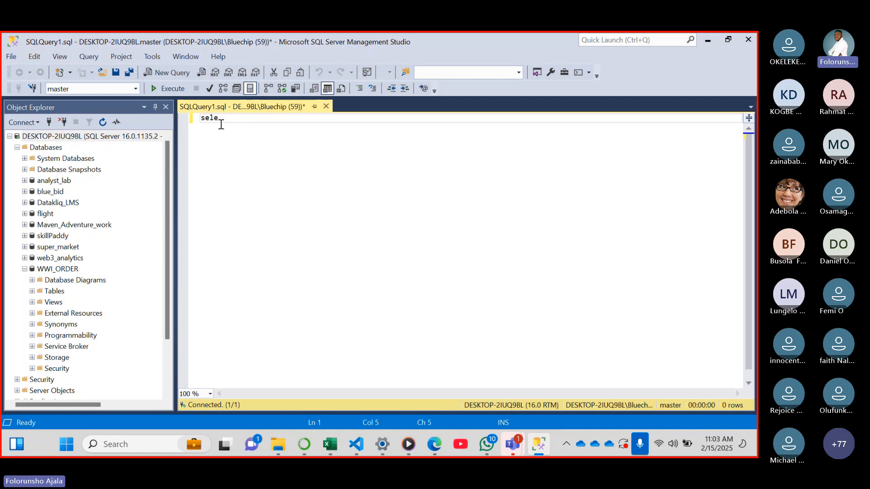
pyautogui.write('ct * from')
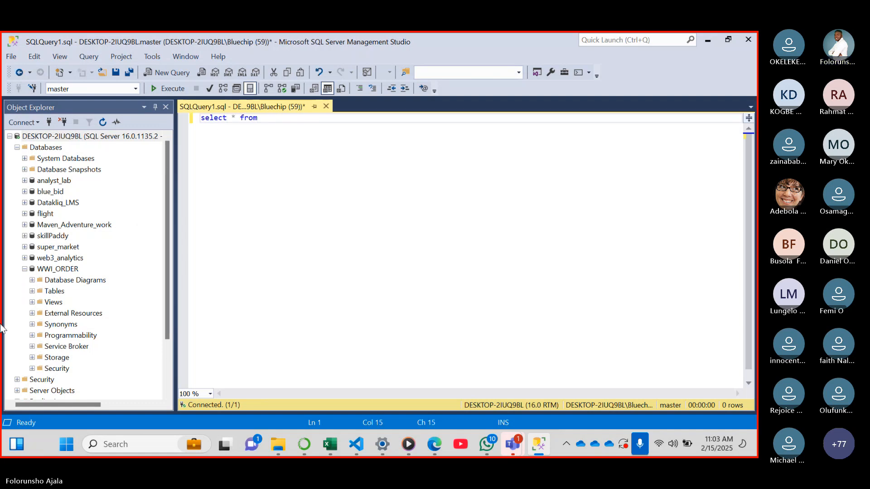
pyautogui.click(32, 292)
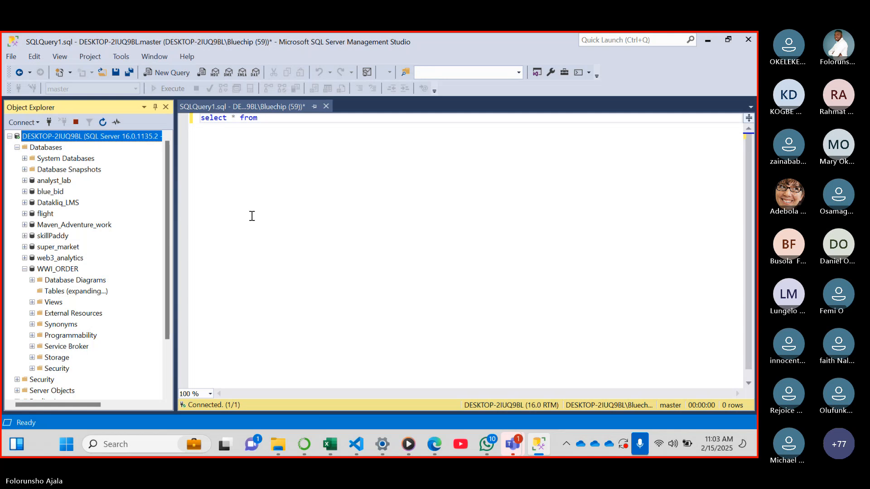
pyautogui.click(265, 118)
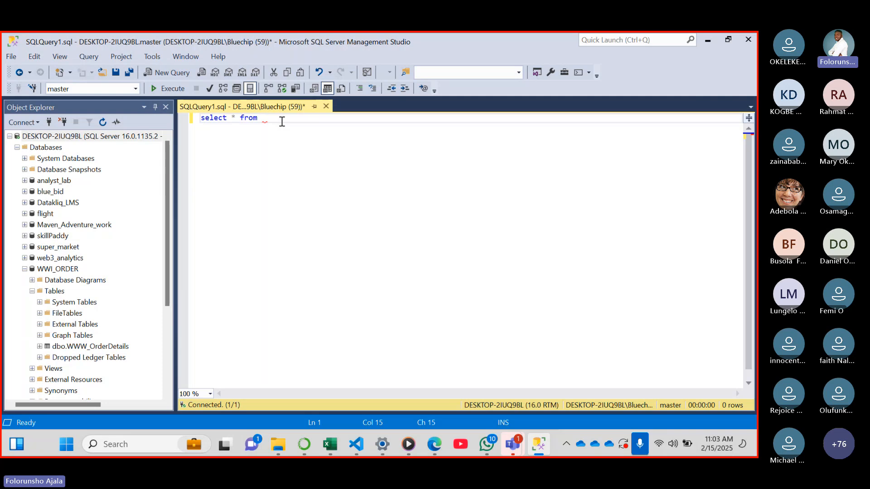
pyautogui.write('ww')
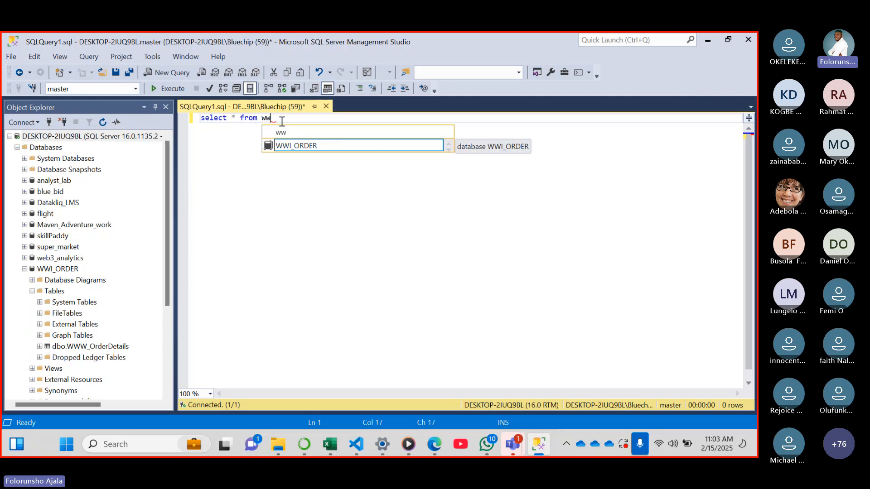
# Set the query's database to WWI_ORDER, complete the statement as "select * from WWW_OrderDetails" and execute it
pyautogui.click(135, 89)
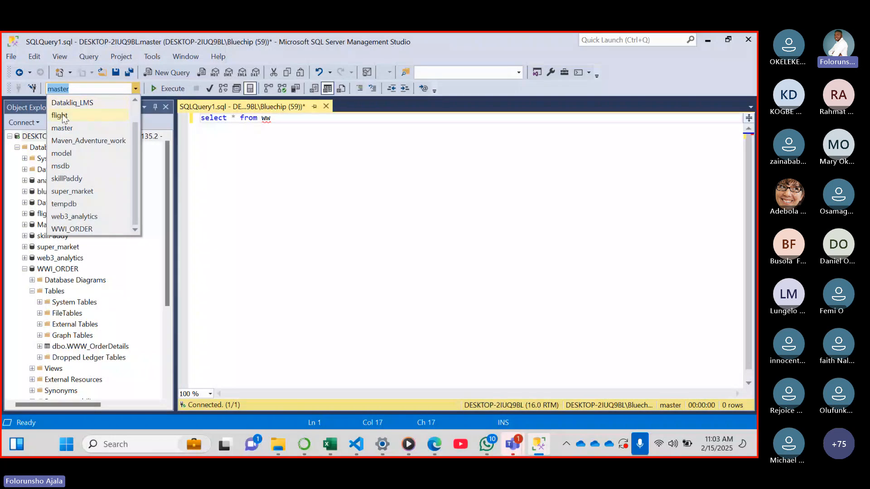
pyautogui.click(96, 226)
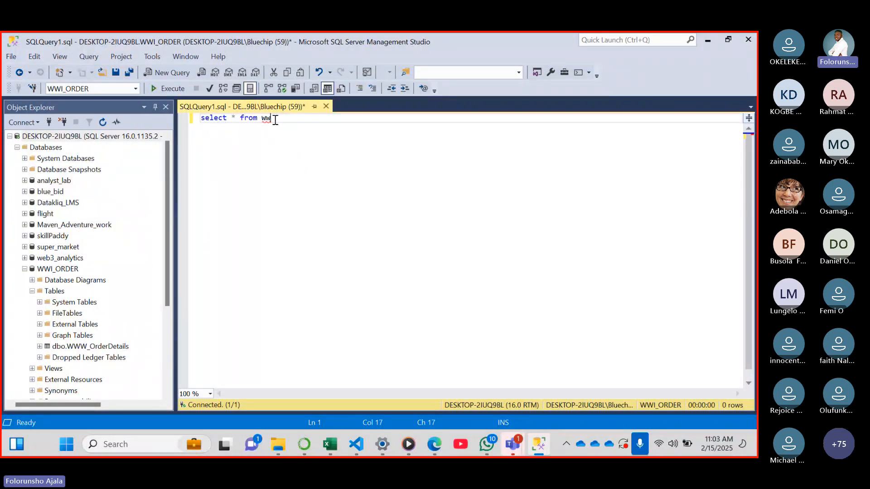
pyautogui.write('w')
pyautogui.click(323, 153)
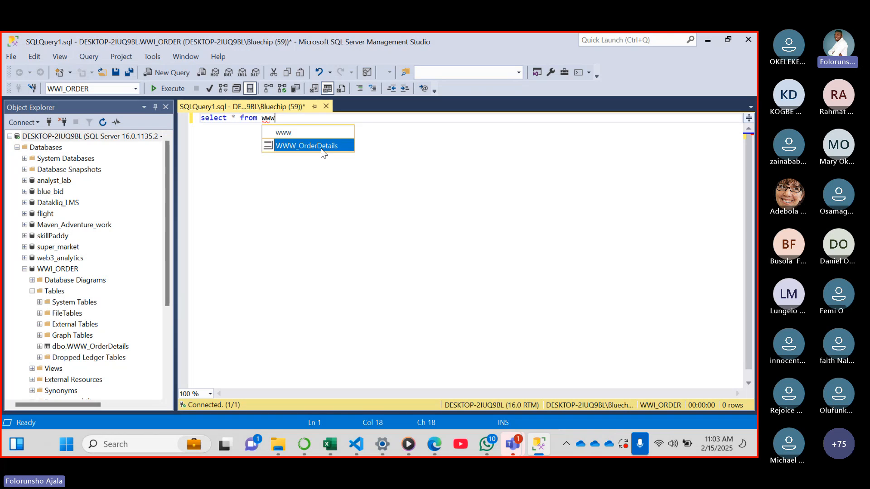
pyautogui.doubleClick(323, 149)
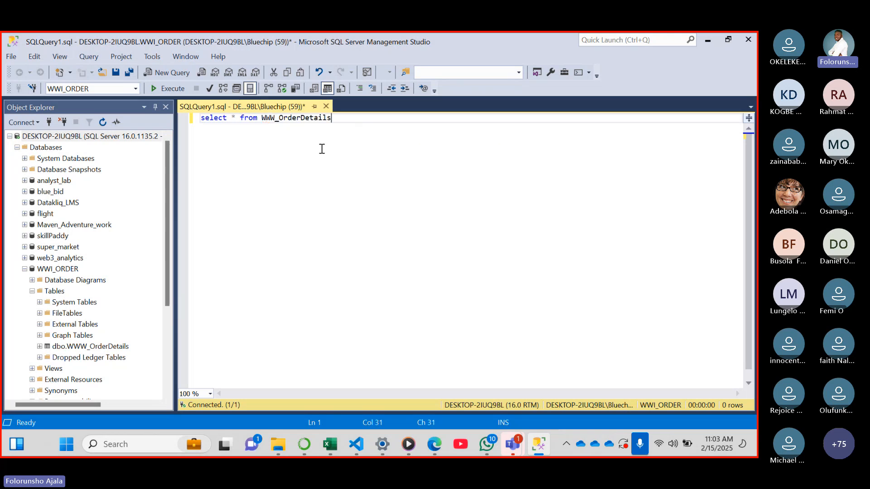
pyautogui.click(170, 89)
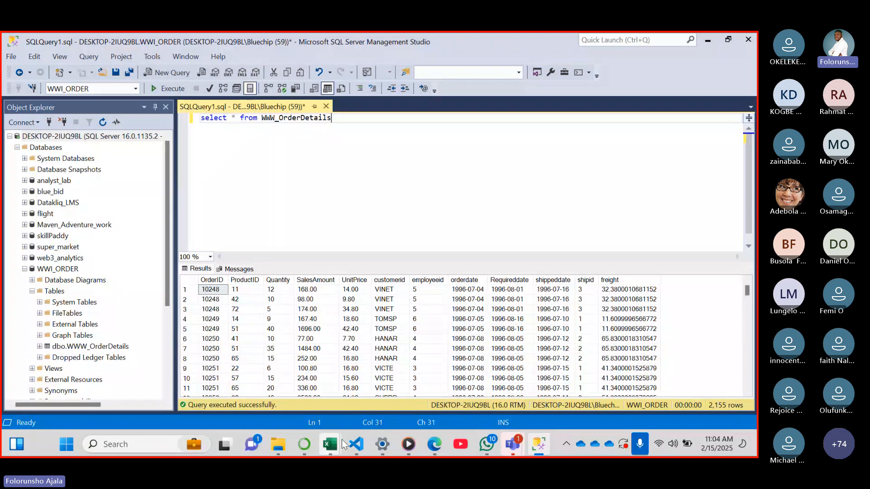
# Look at the database types offered for a new source in Power Query, recheck the order query in Management Studio and return to Book1
pyautogui.moveTo(338, 441)
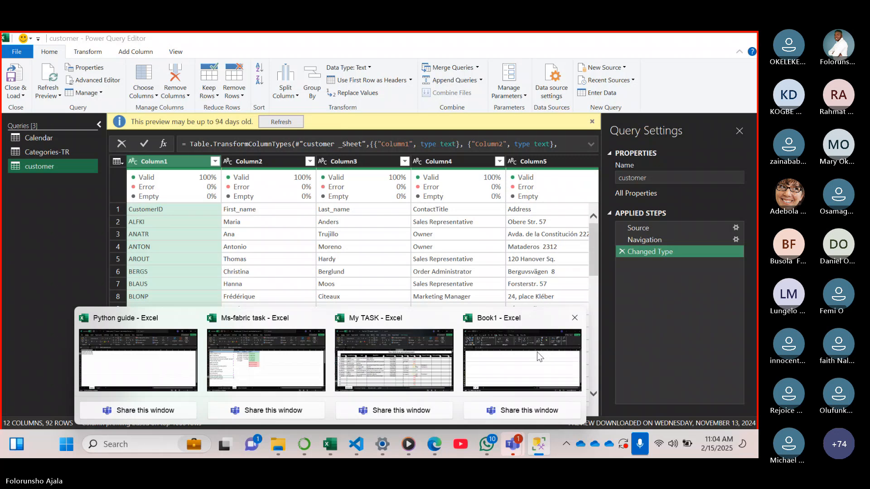
pyautogui.click(539, 357)
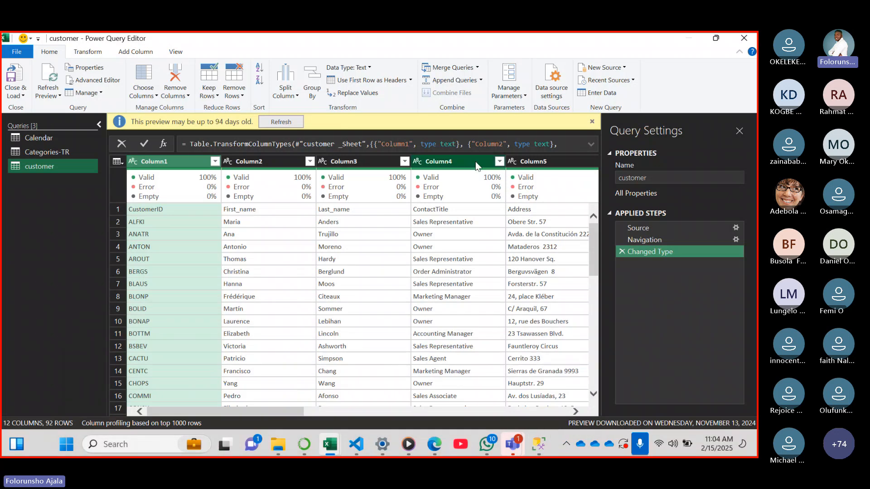
pyautogui.click(625, 68)
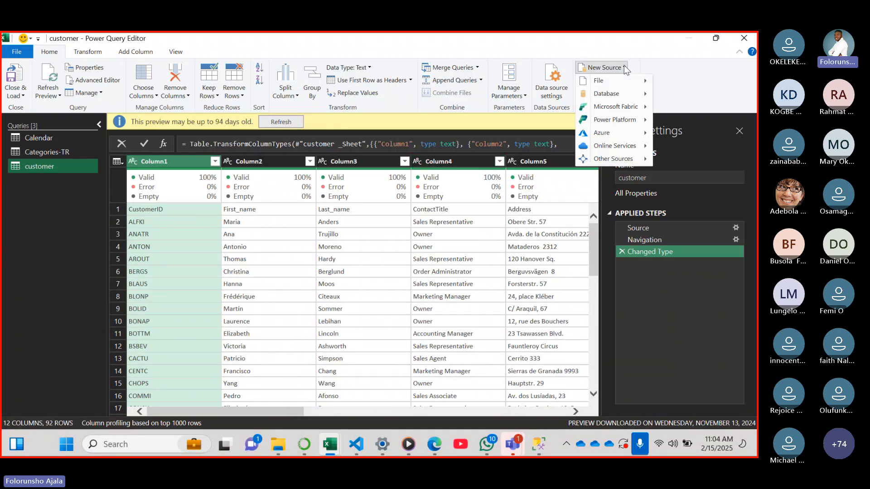
pyautogui.moveTo(639, 96)
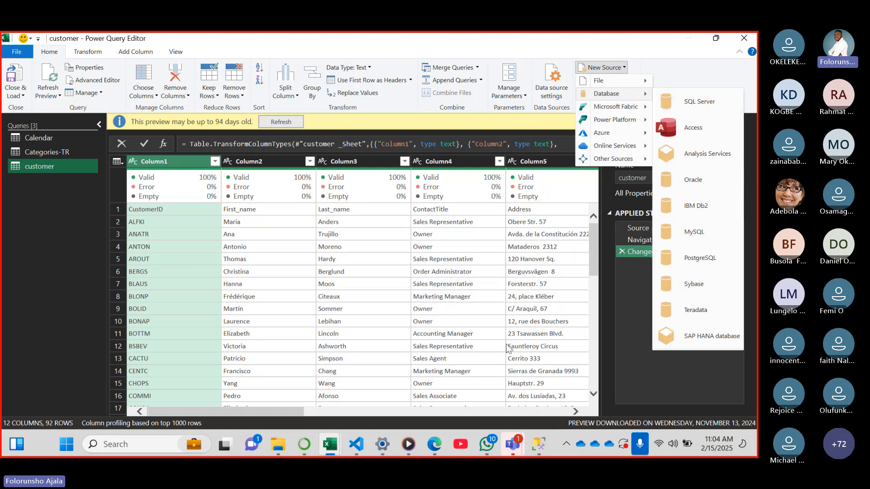
pyautogui.click(545, 445)
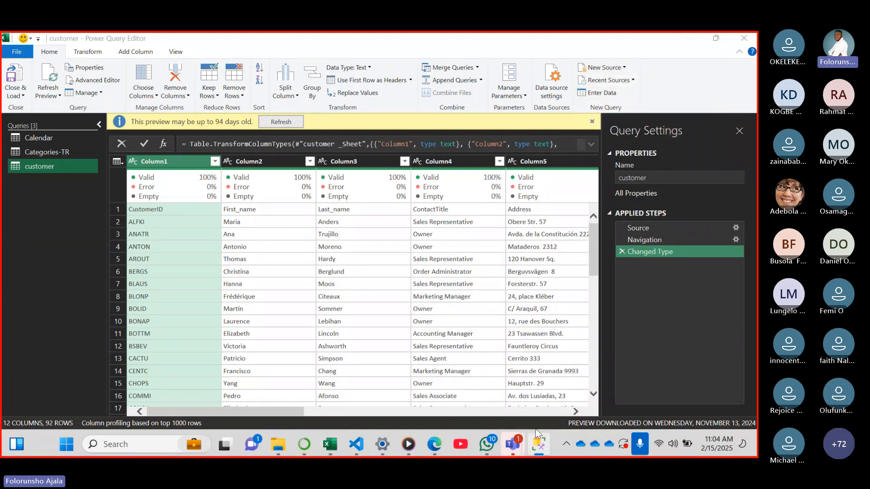
pyautogui.click(537, 450)
pyautogui.click(537, 450)
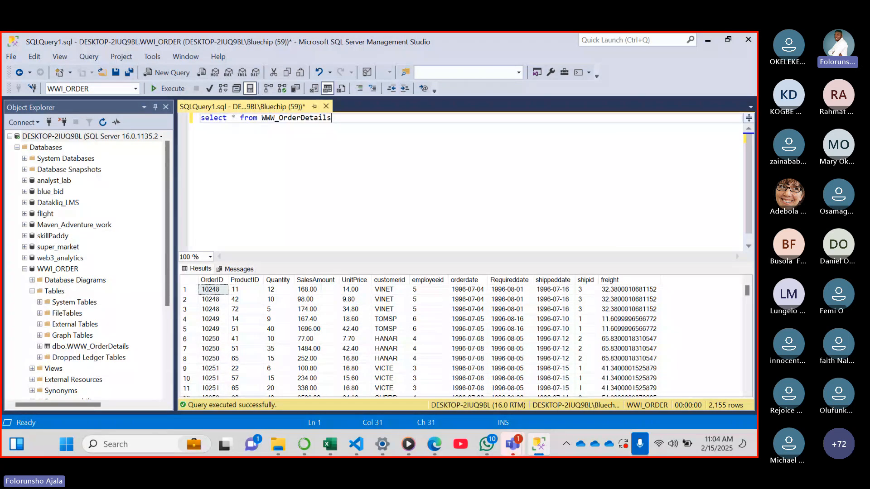
pyautogui.click(329, 445)
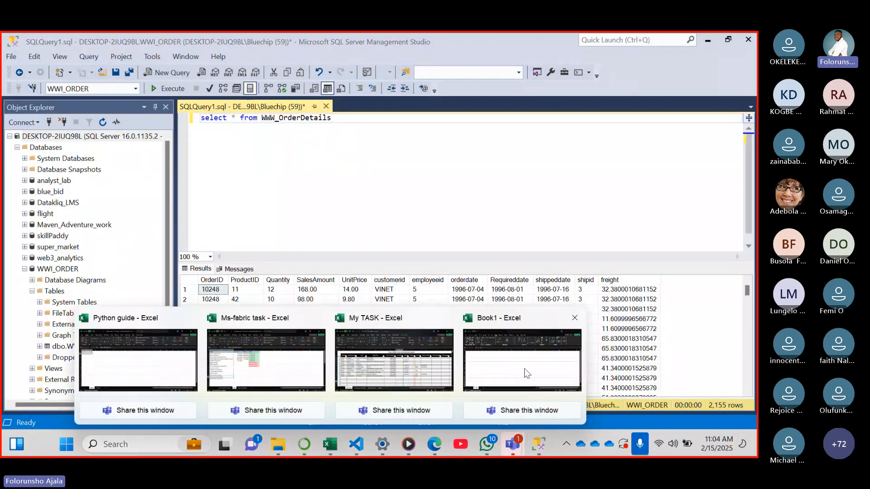
pyautogui.click(524, 368)
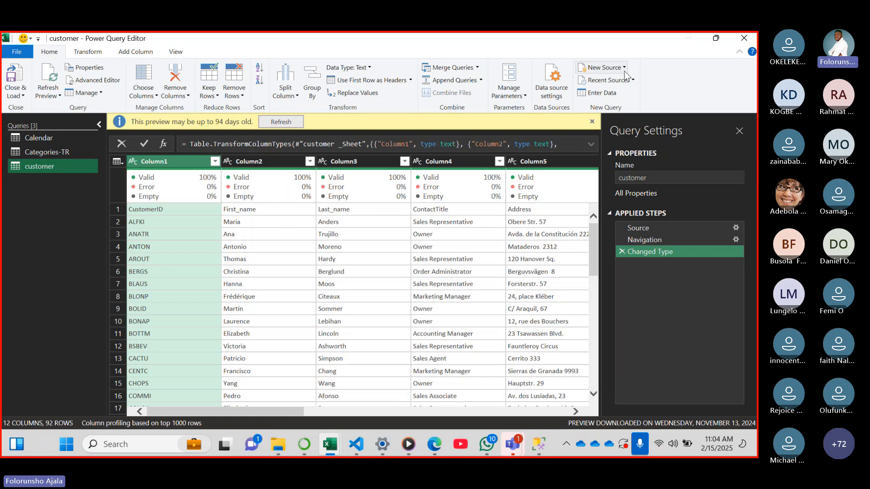
# Start a new SQL Server database source and set its server to DESKTOP-2IUQ9BL, copied from Management Studio's connection dialog
pyautogui.click(607, 68)
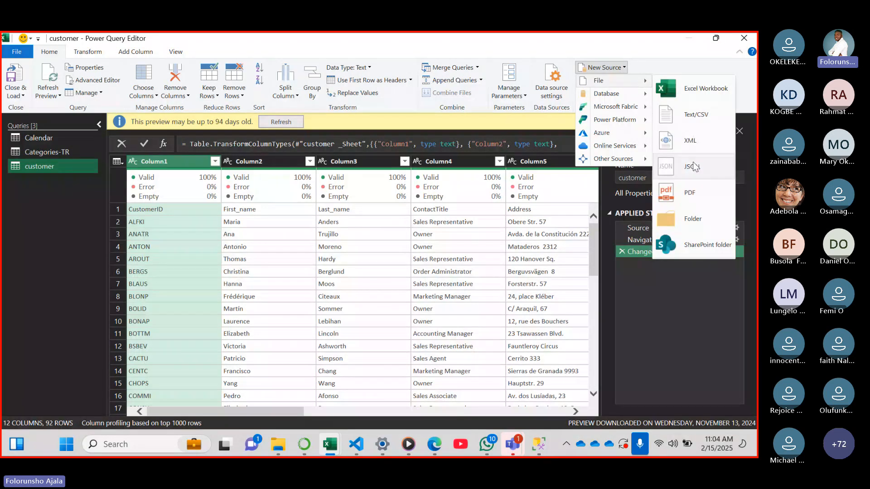
pyautogui.click(698, 104)
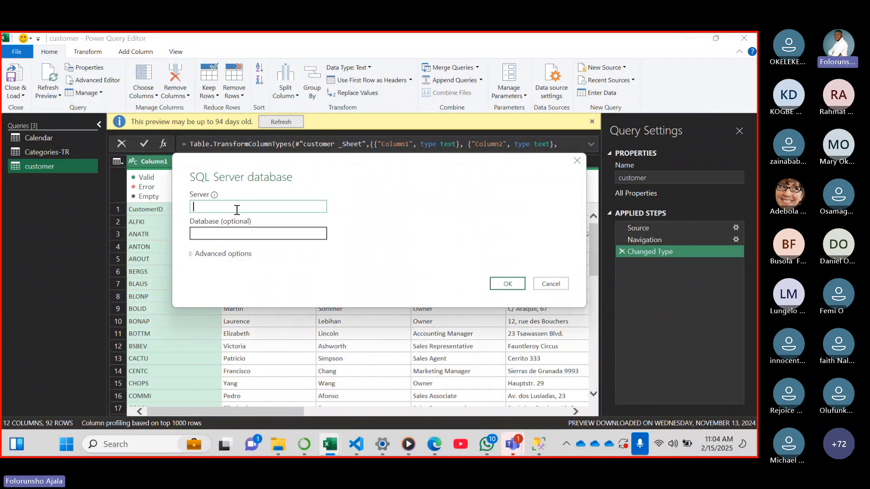
pyautogui.click(540, 448)
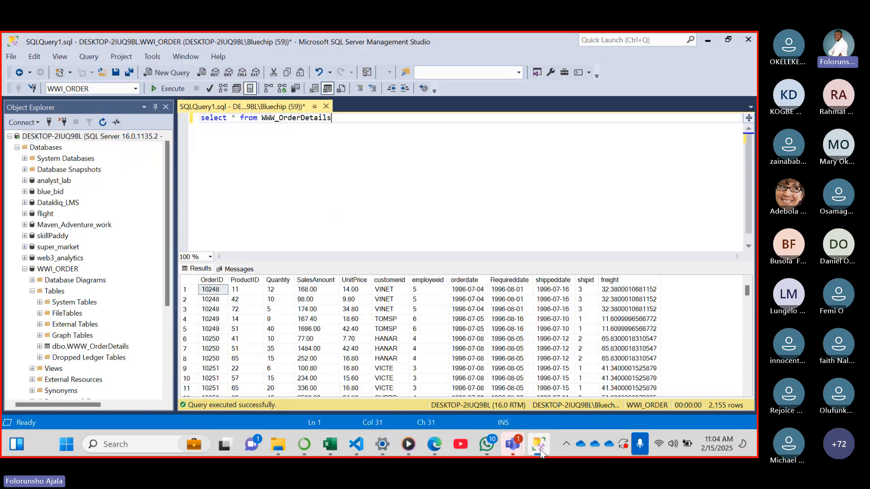
pyautogui.click(25, 123)
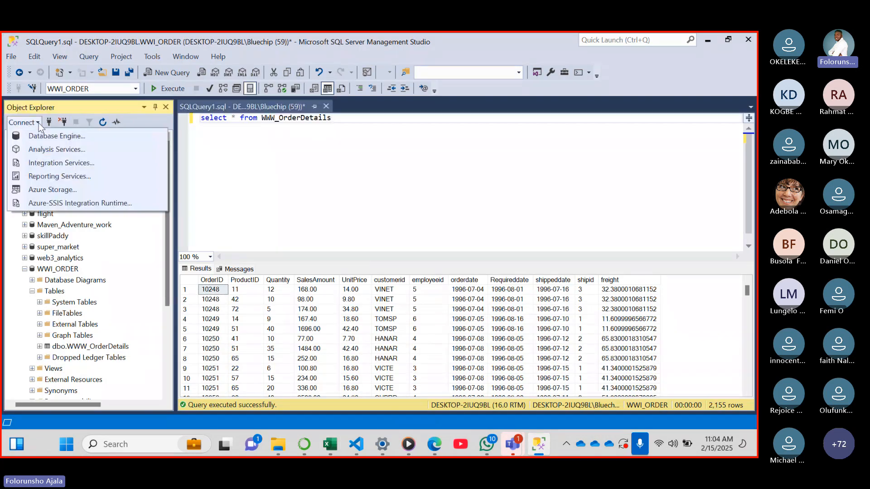
pyautogui.click(50, 135)
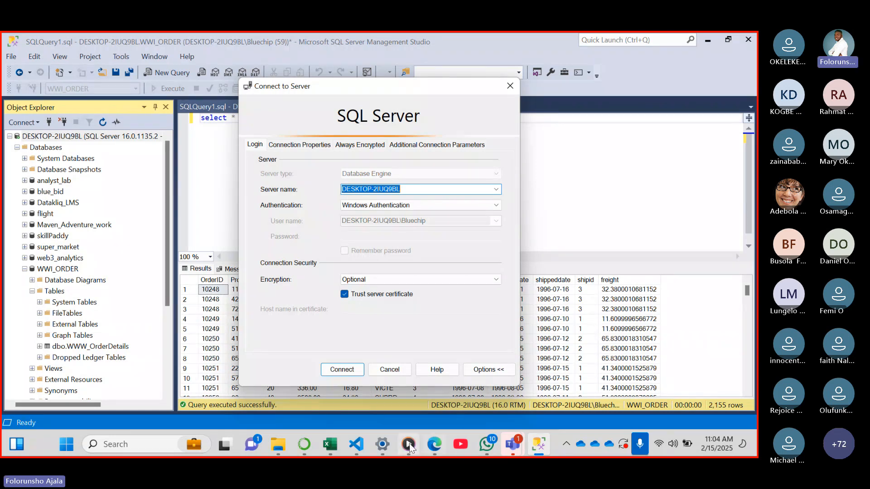
pyautogui.moveTo(330, 446)
pyautogui.click(540, 357)
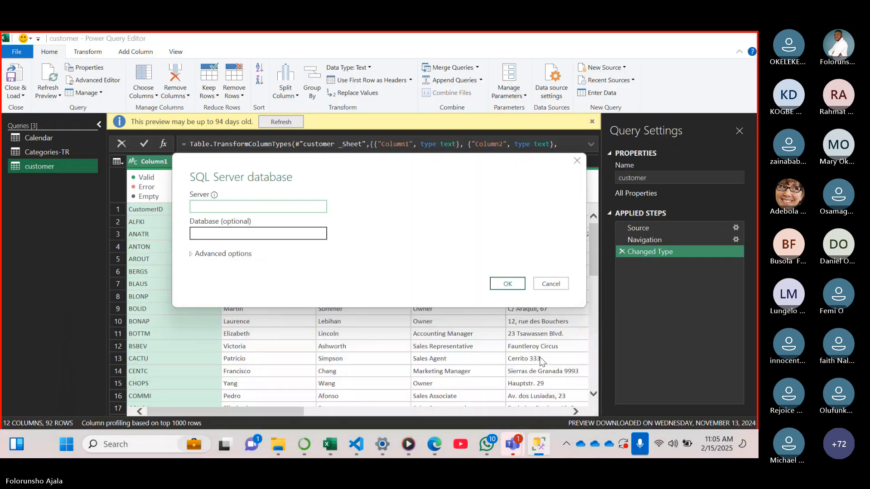
pyautogui.click(227, 206)
pyautogui.write('DESKTOP-3IUQ9BL')
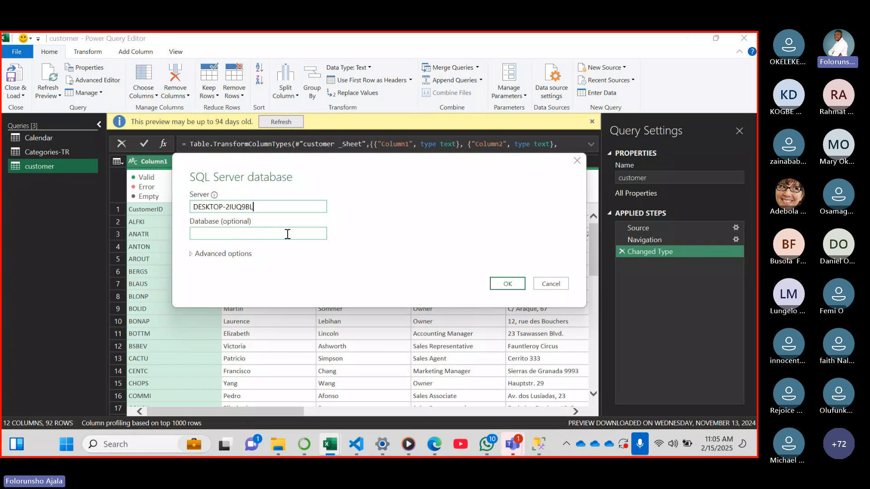
# Close Management Studio's connection dialog, copy the WWI_ORDER database name and enter [WWI_ORDER] as the database of the Power Query source
pyautogui.click(534, 447)
pyautogui.click(511, 88)
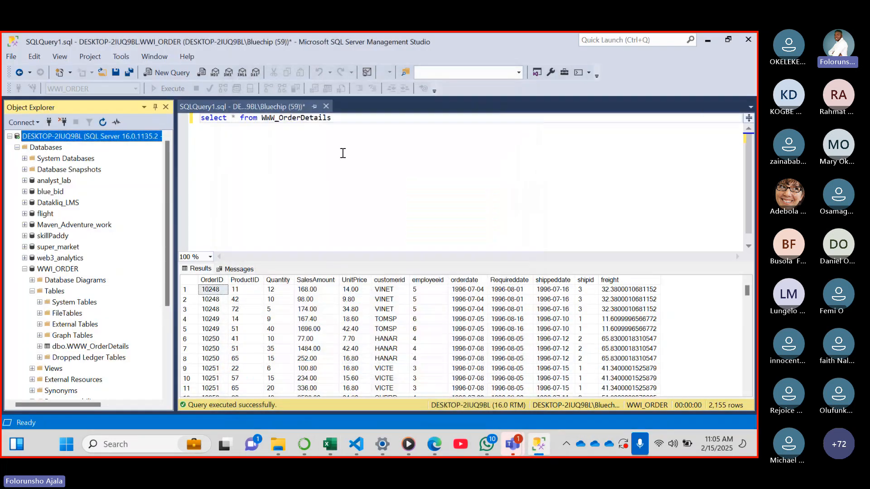
pyautogui.click(57, 270)
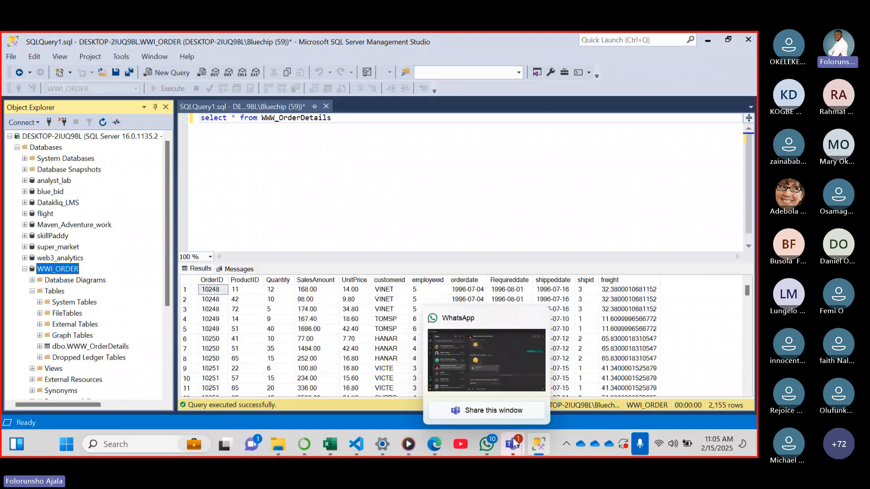
pyautogui.moveTo(515, 444)
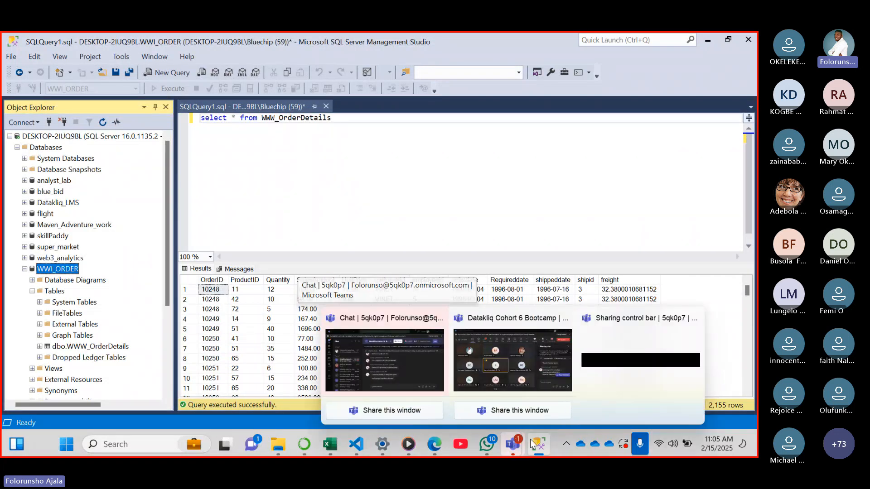
pyautogui.click(547, 357)
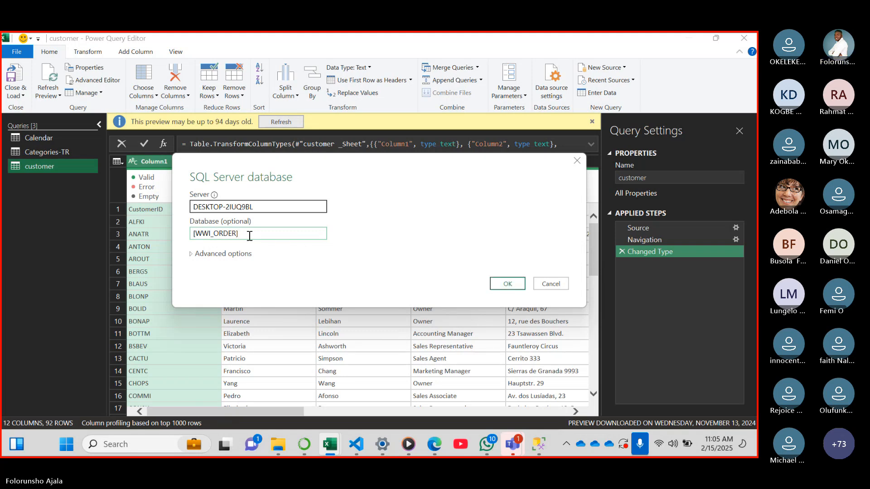
# Remove the square brackets so the source database reads WWI_ORDER, and connect to the SQL Server database
pyautogui.press('BackSpace')
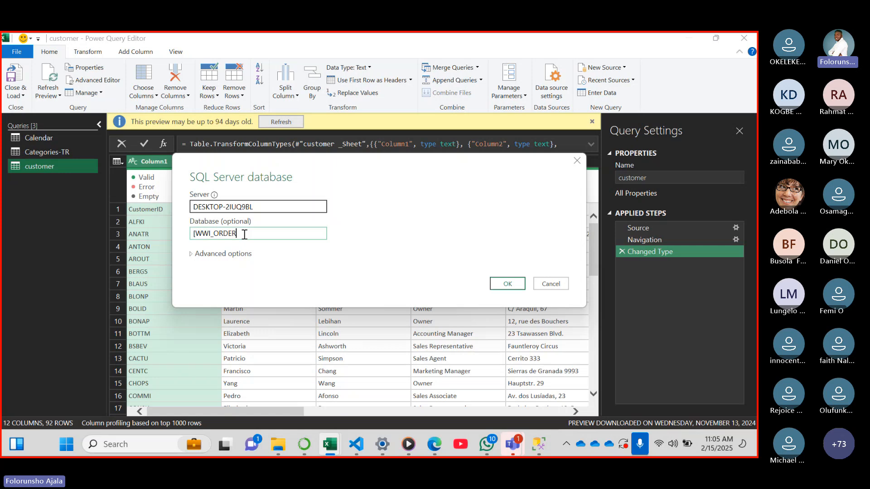
pyautogui.click(198, 234)
pyautogui.press('BackSpace')
pyautogui.click(512, 285)
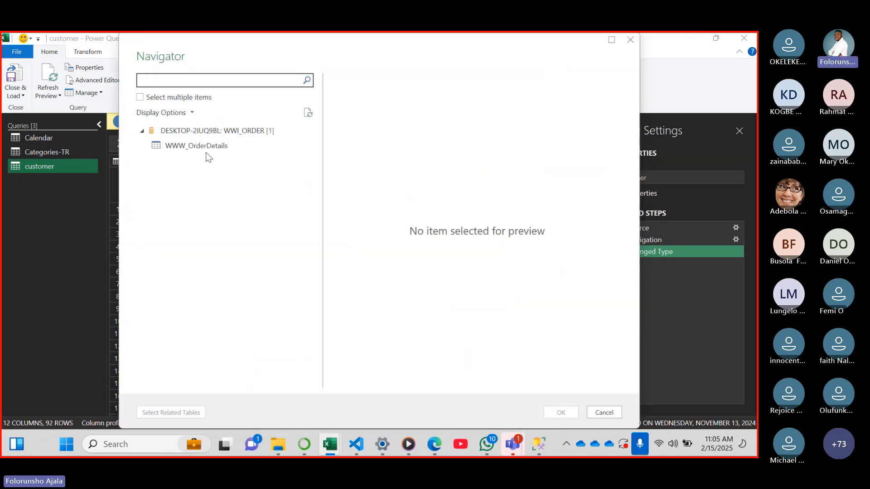
# Preview the WWW_OrderDetails table across its columns, load it as a query and check its columns through freight
pyautogui.click(192, 147)
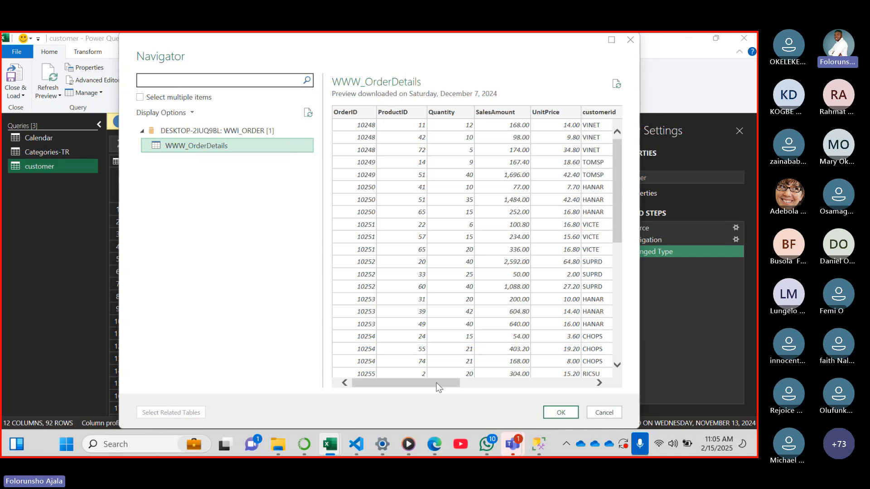
pyautogui.moveTo(439, 387); pyautogui.dragTo(645, 347)
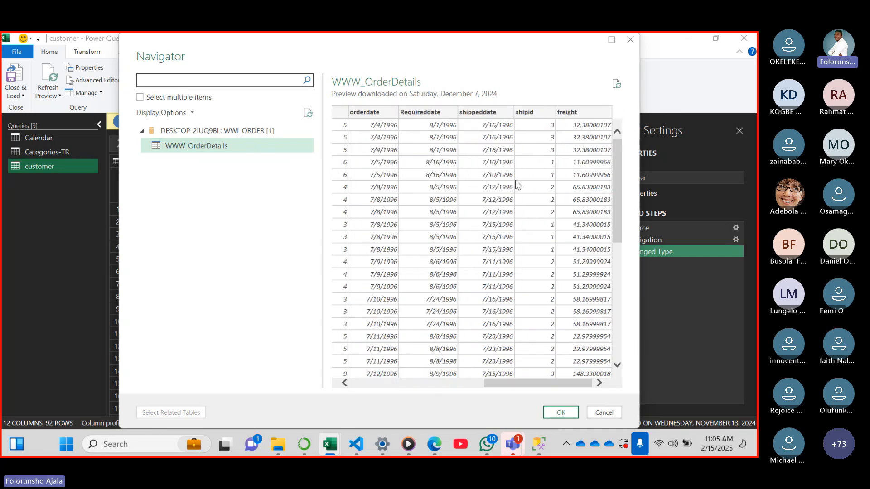
pyautogui.click(566, 415)
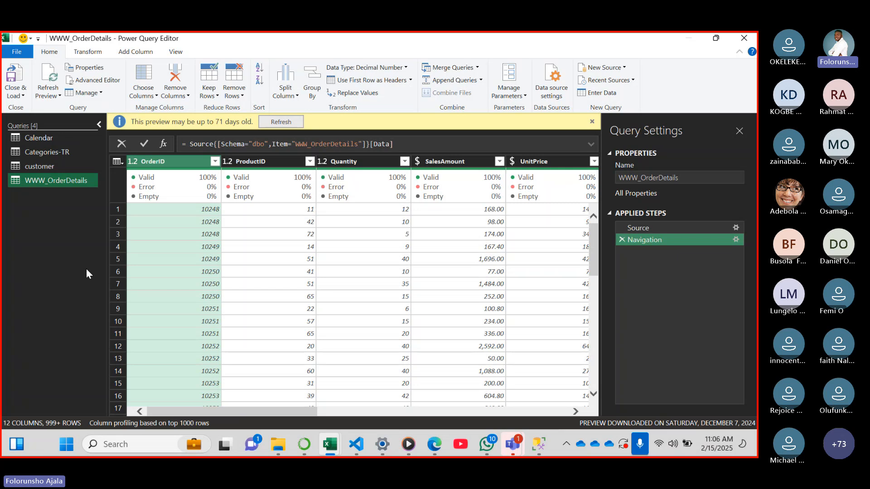
pyautogui.moveTo(243, 409); pyautogui.dragTo(493, 382)
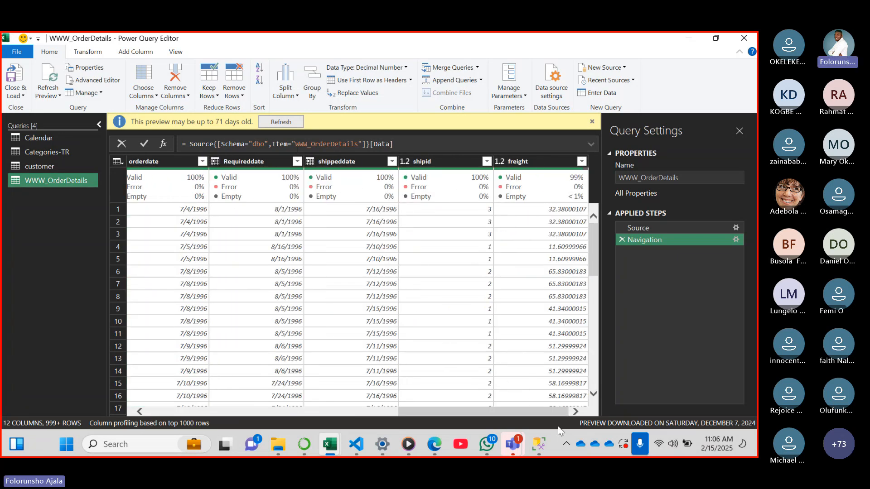
# Compare the loaded orders with the Management Studio results, return to Book1's queries and check the Global Trader source list in Edge
pyautogui.click(536, 456)
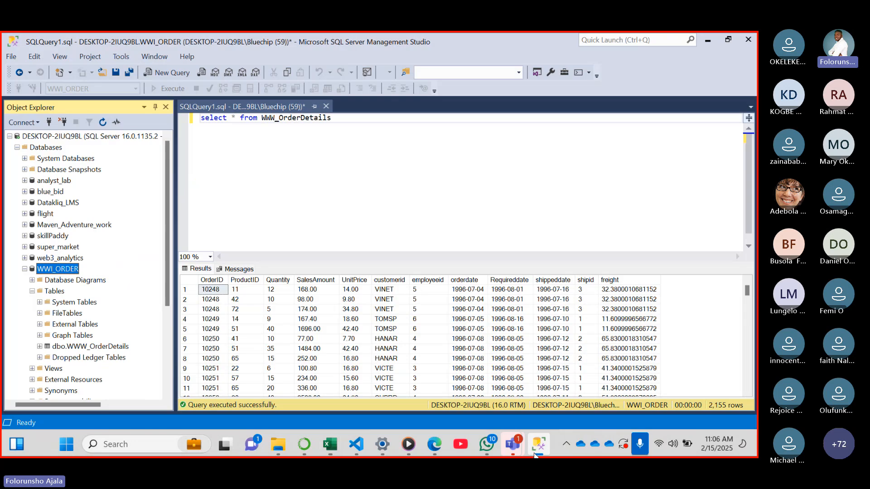
pyautogui.click(323, 449)
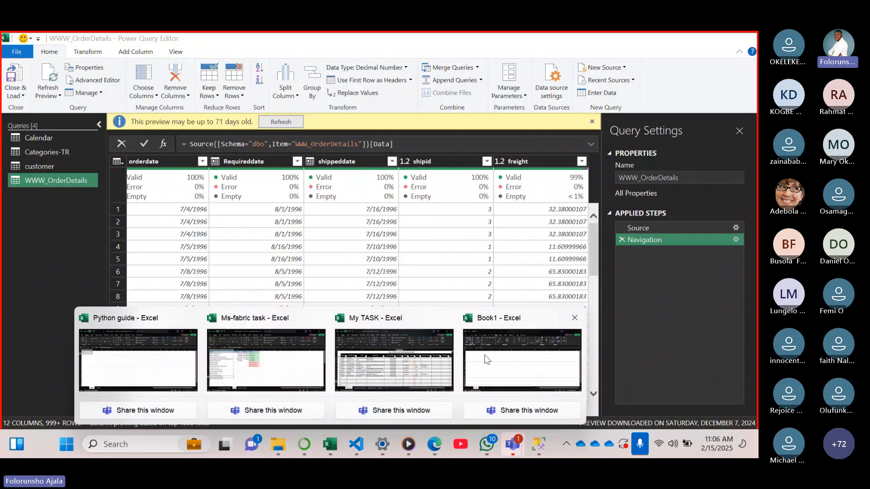
pyautogui.click(488, 360)
pyautogui.moveTo(383, 445)
pyautogui.moveTo(434, 444)
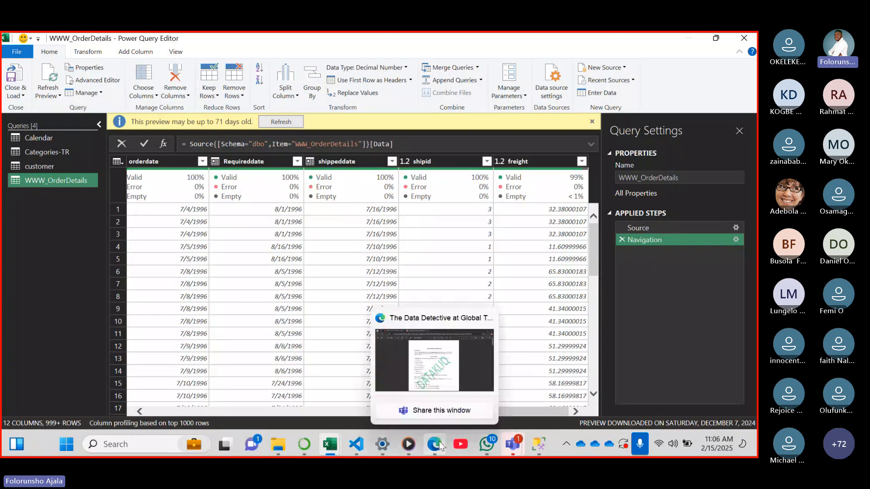
pyautogui.click(435, 376)
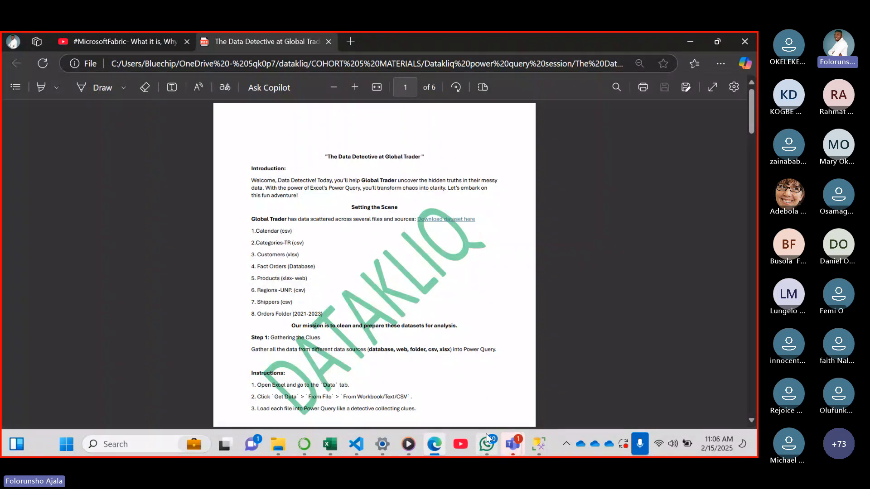
# Find and launch Google Chrome, choose the Datakliq profile and open Microsoft 365
pyautogui.click(149, 451)
pyautogui.write('chrom')
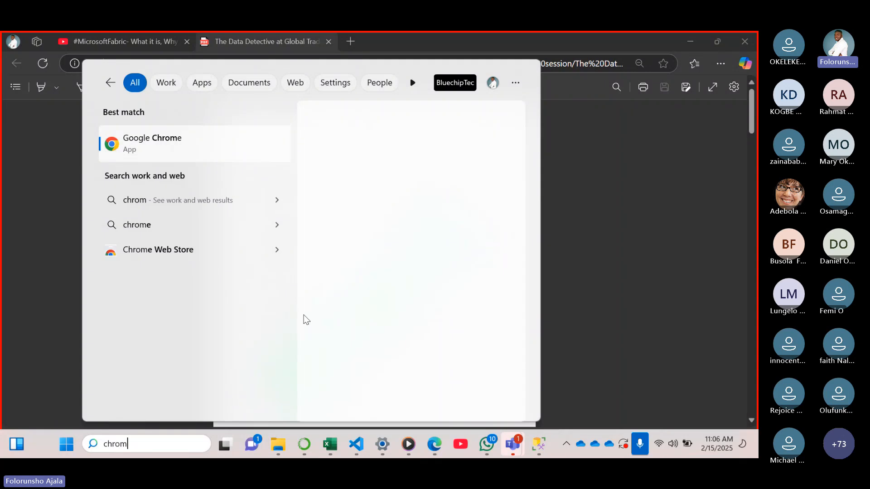
pyautogui.click(222, 157)
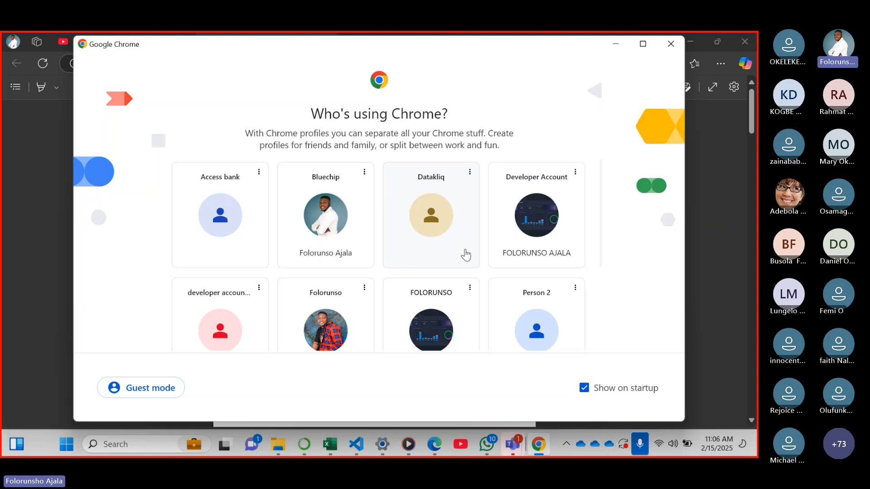
pyautogui.click(465, 252)
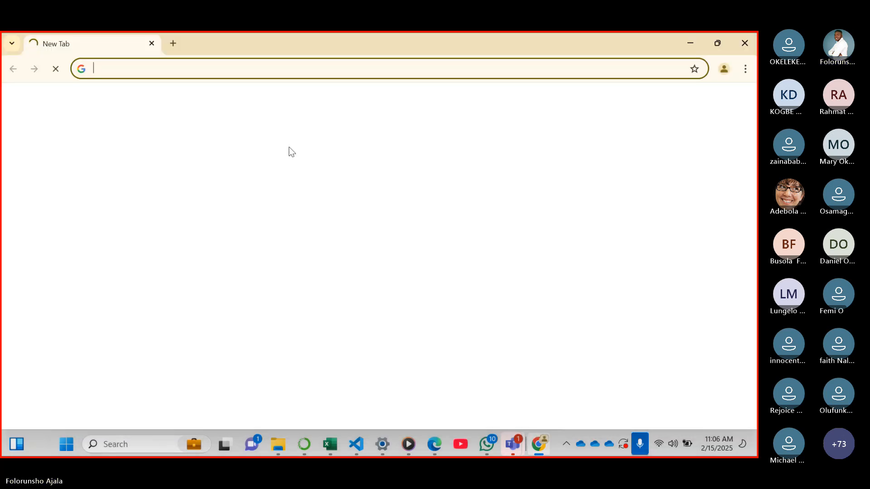
pyautogui.click(214, 308)
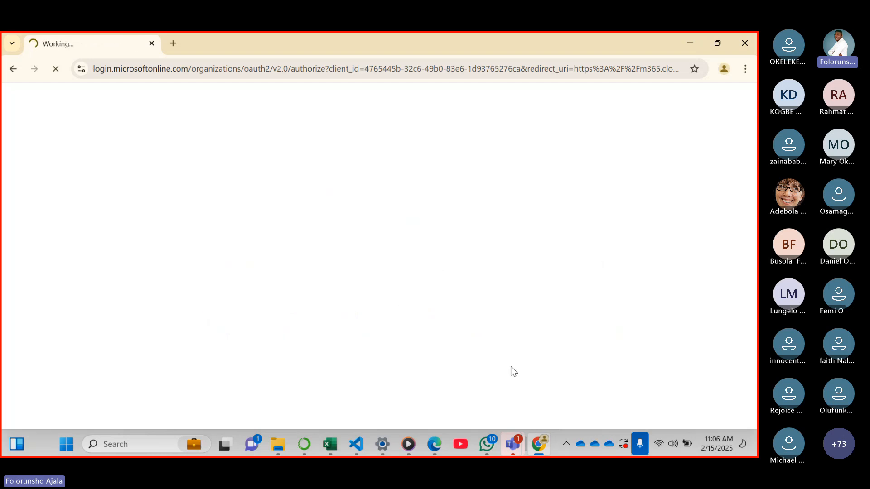
# Switch to the Teams meeting, read the newest chat messages and return to Chrome
pyautogui.moveTo(512, 444)
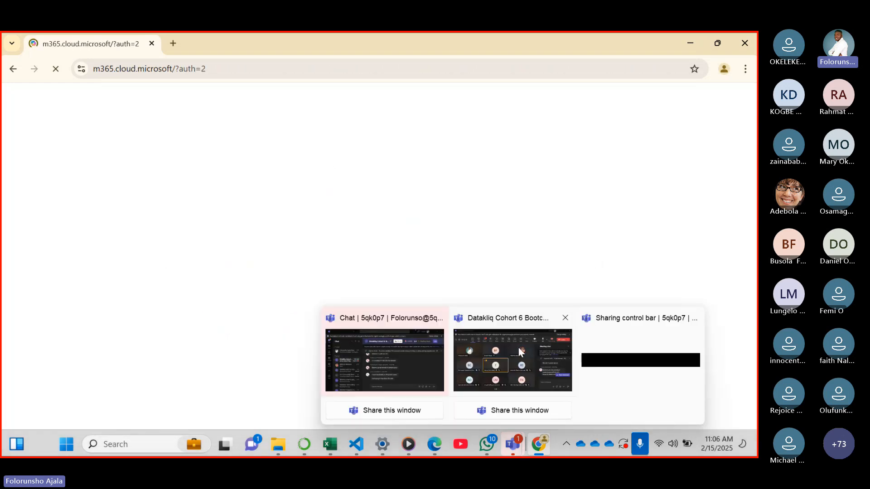
pyautogui.click(518, 347)
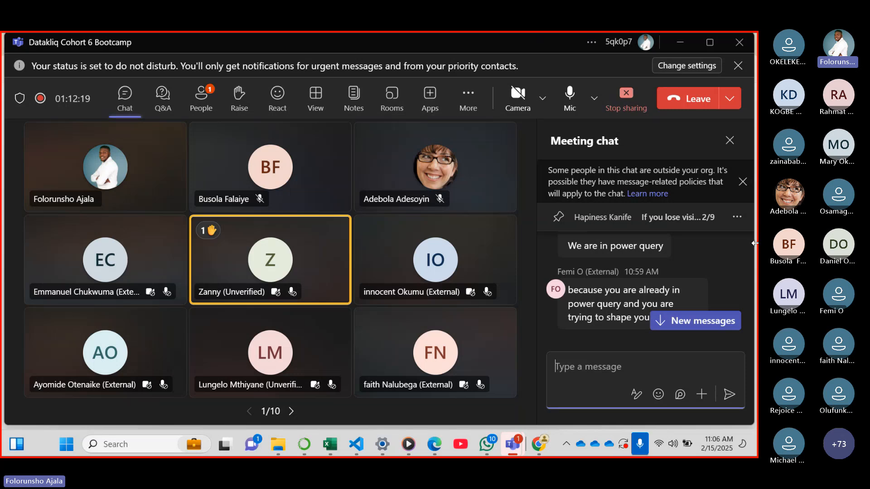
pyautogui.moveTo(748, 319); pyautogui.dragTo(748, 324)
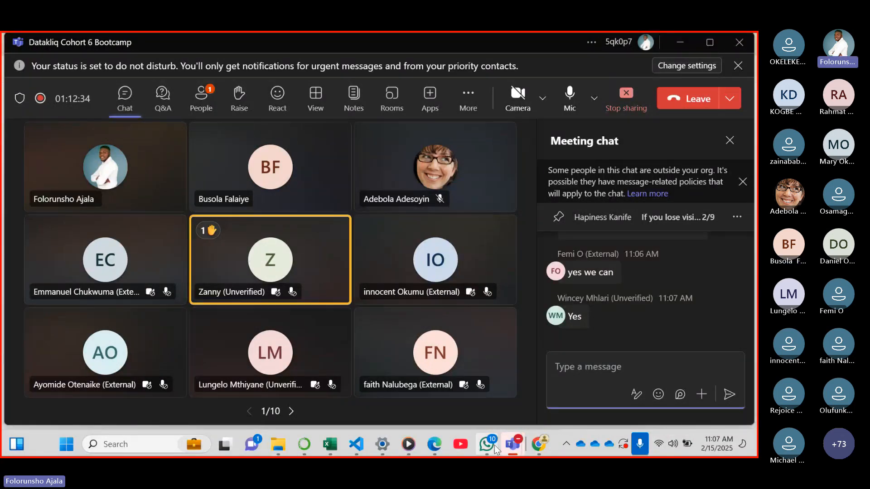
pyautogui.click(538, 444)
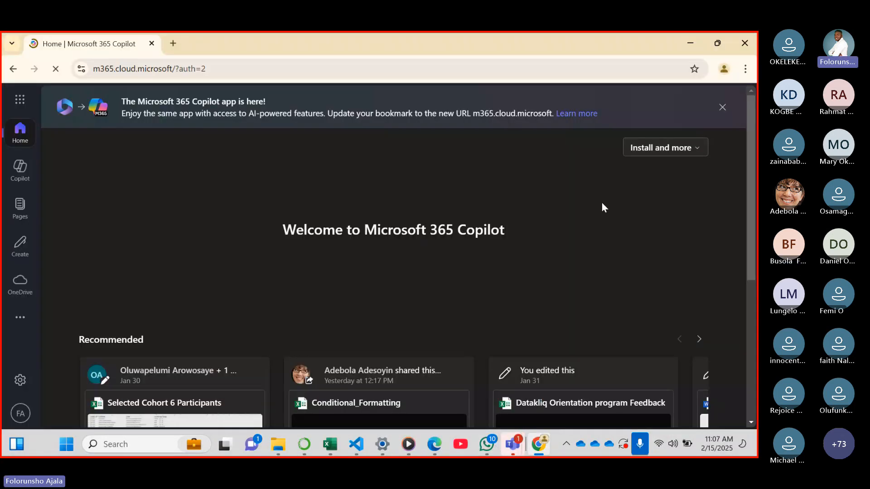
# Open OneDrive from the Microsoft 365 home page and show My files
pyautogui.click(19, 101)
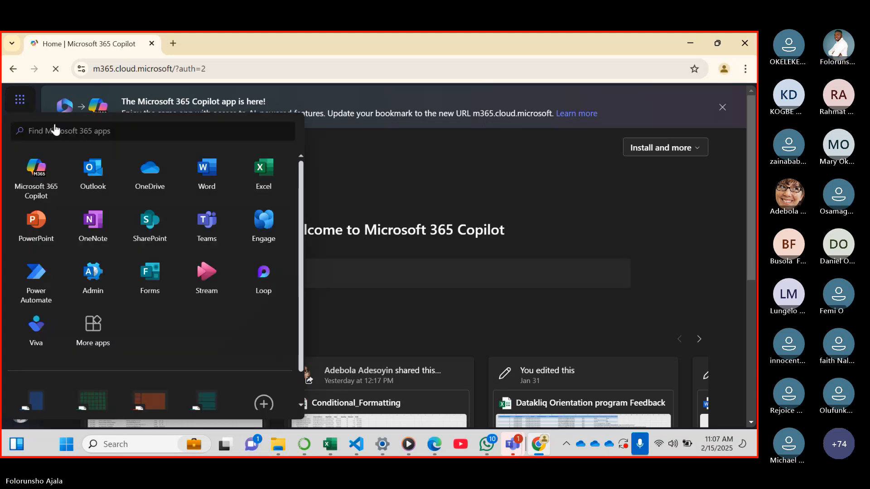
pyautogui.click(151, 169)
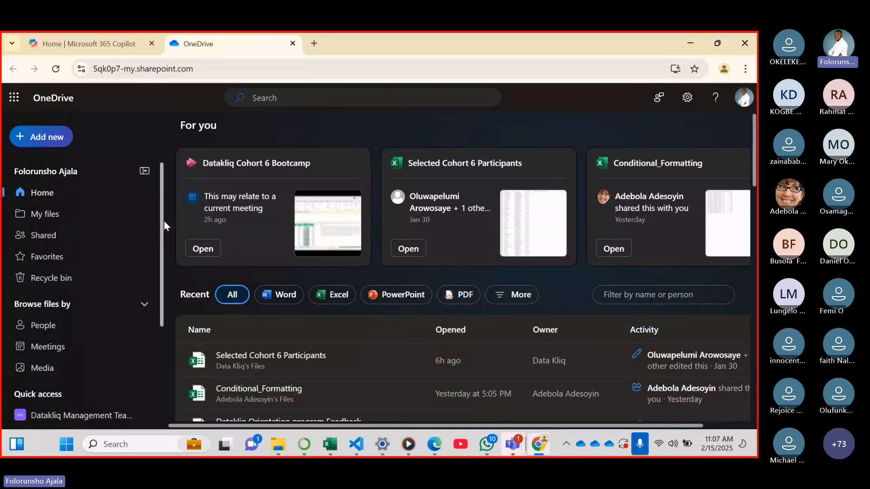
pyautogui.click(56, 221)
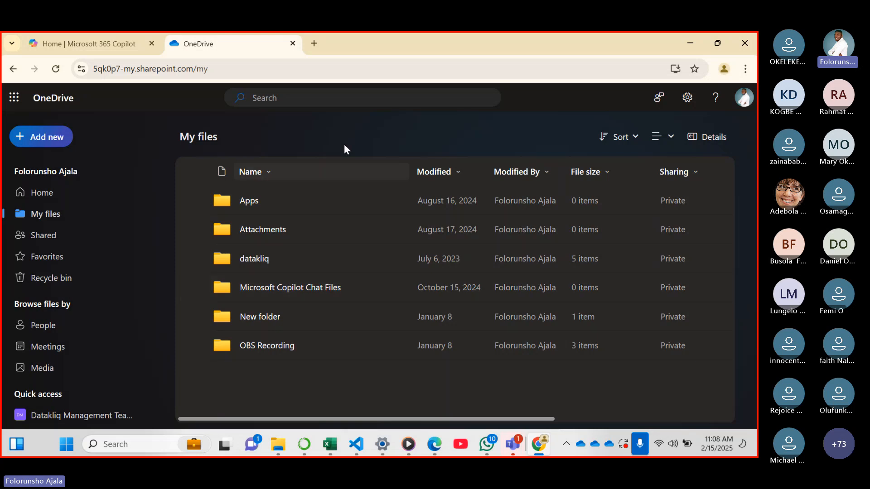
# Browse through datakliq, COHORT 5 MATERIALS and Datakliq power query session to the Global trade folder and find Products.xlsx
pyautogui.click(255, 261)
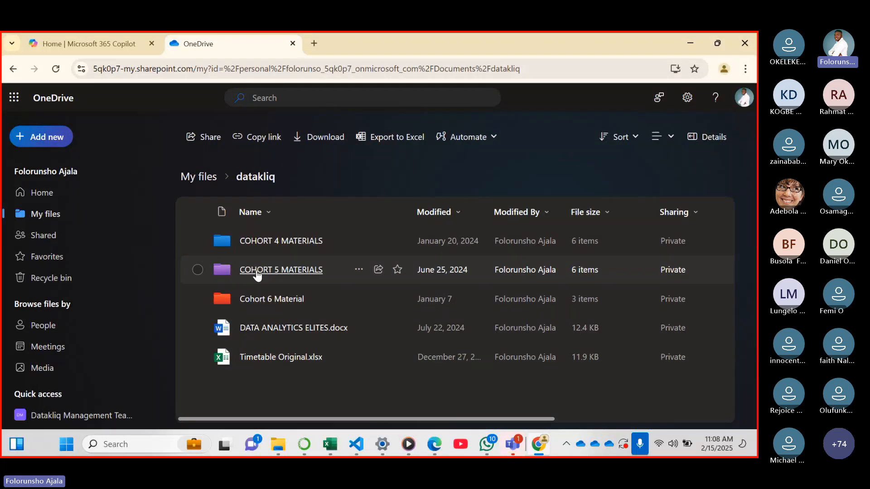
pyautogui.click(256, 271)
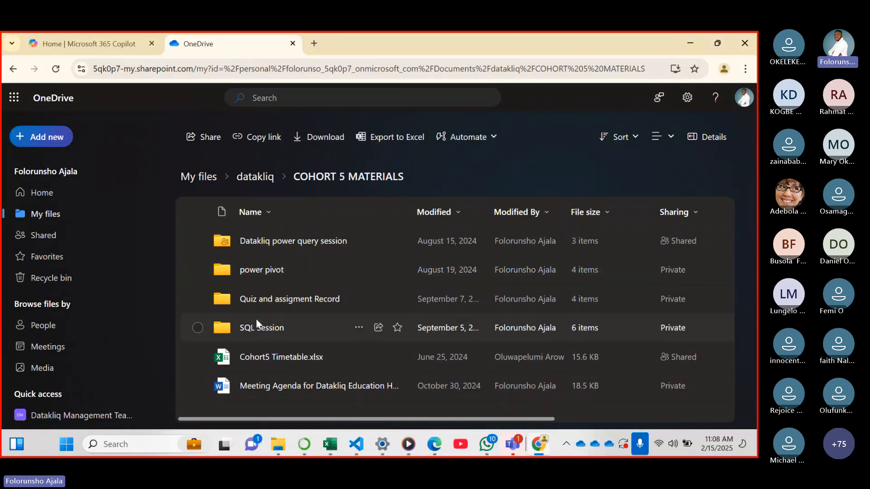
pyautogui.click(280, 244)
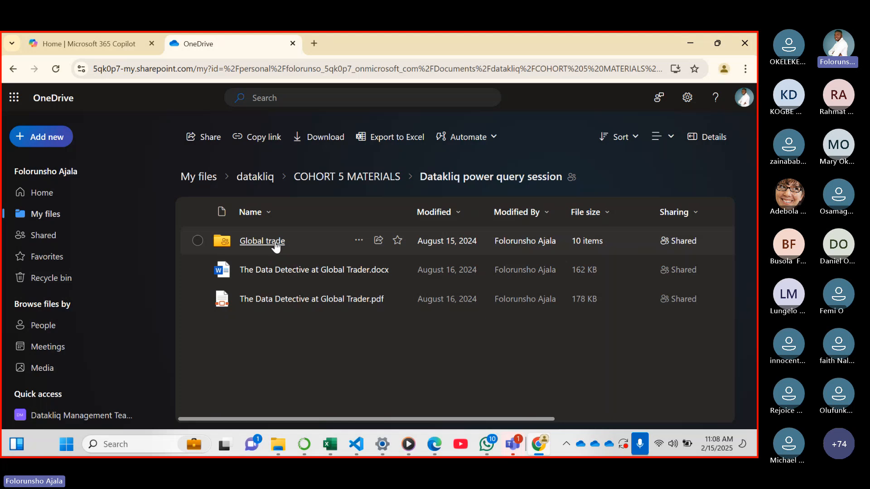
pyautogui.click(275, 242)
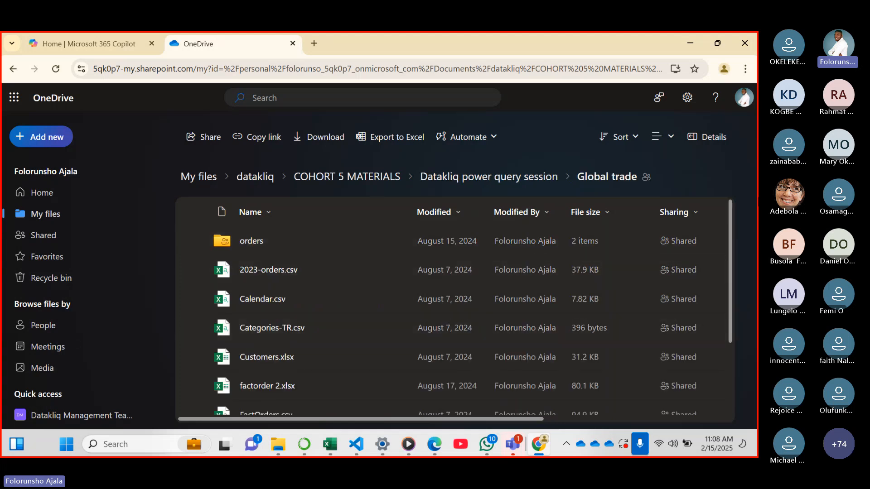
pyautogui.moveTo(728, 240); pyautogui.dragTo(728, 305)
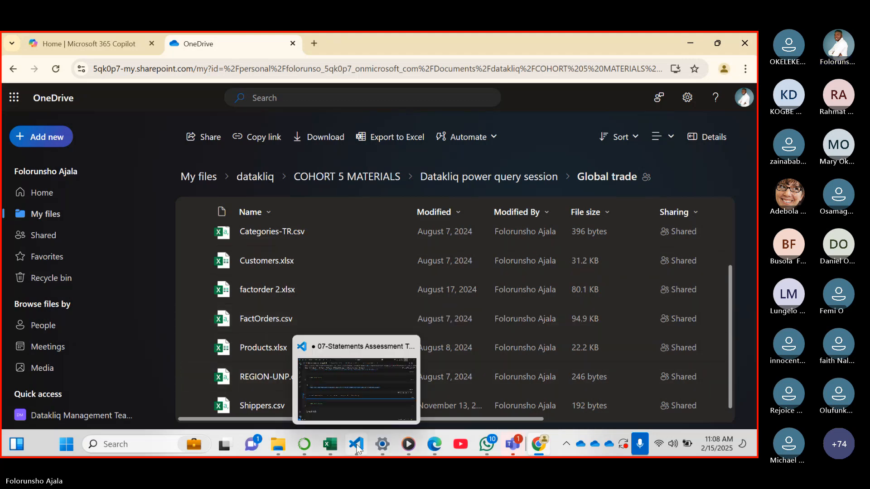
# Open Products.xlsx in Excel for the web to view its data, and return to the Global trade folder in OneDrive
pyautogui.click(255, 348)
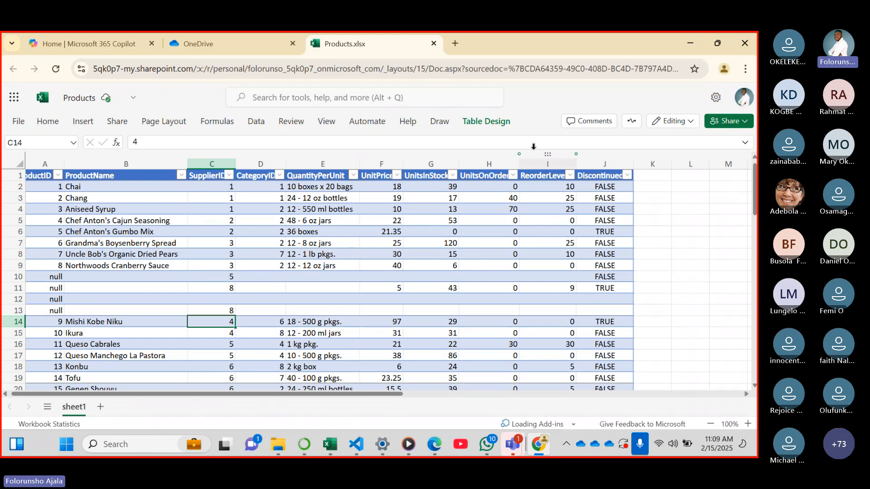
pyautogui.click(243, 43)
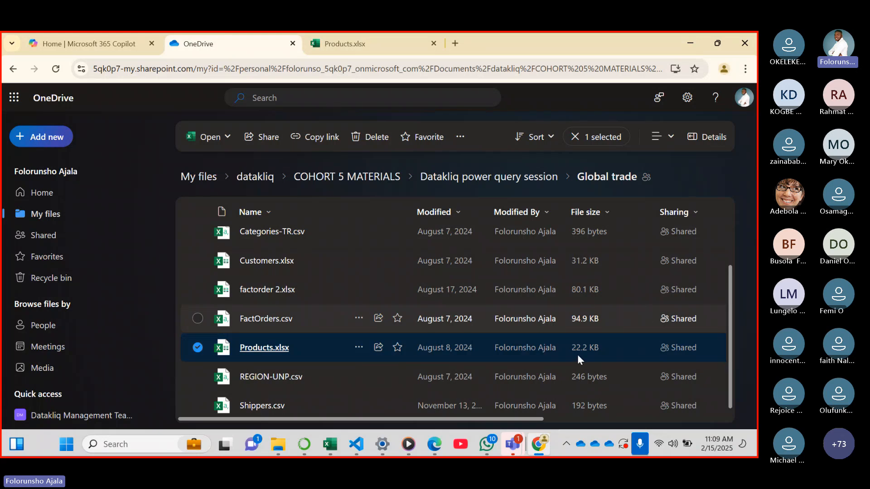
# Show the details of Products.xlsx, expand them to view its file type, path and size, and close them
pyautogui.click(359, 348)
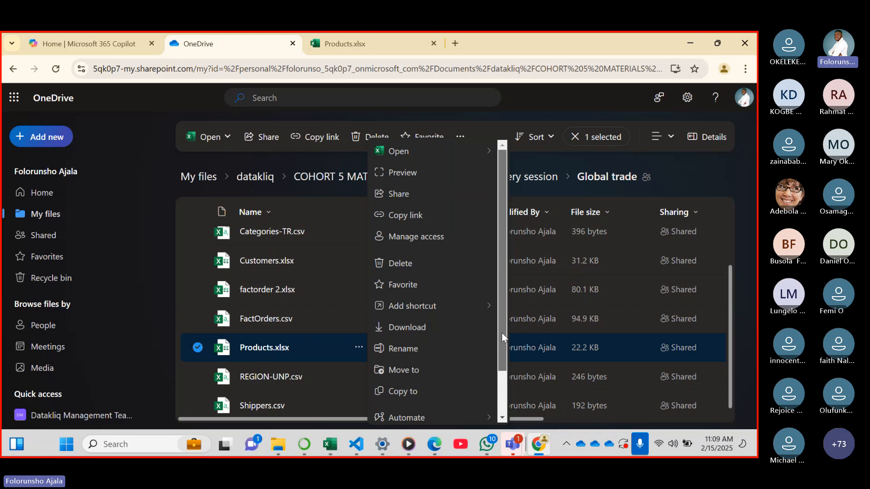
pyautogui.scroll(-2, 501, 332)
pyautogui.click(399, 413)
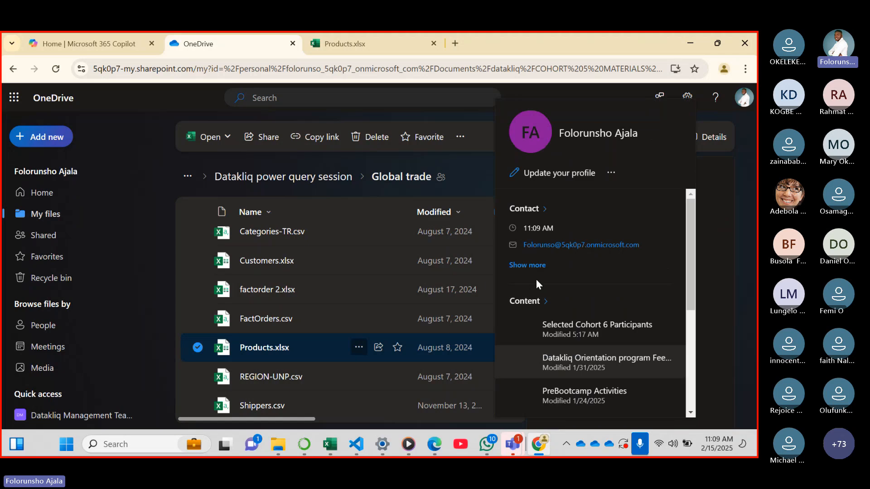
pyautogui.scroll(-2, 537, 281)
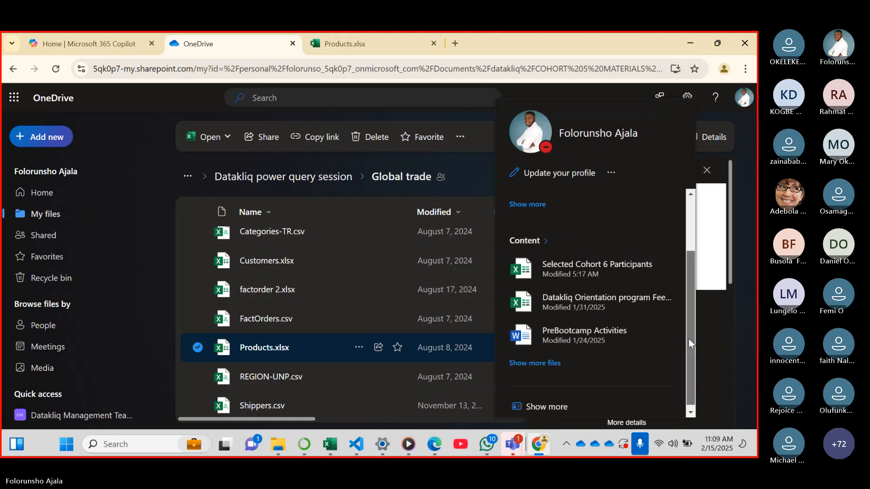
pyautogui.moveTo(689, 339); pyautogui.dragTo(681, 262)
pyautogui.scroll(-2, 681, 262)
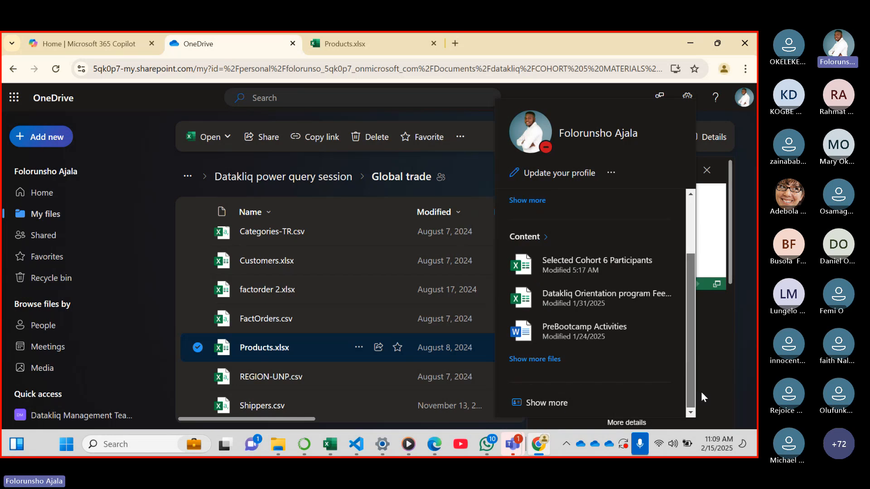
pyautogui.click(615, 423)
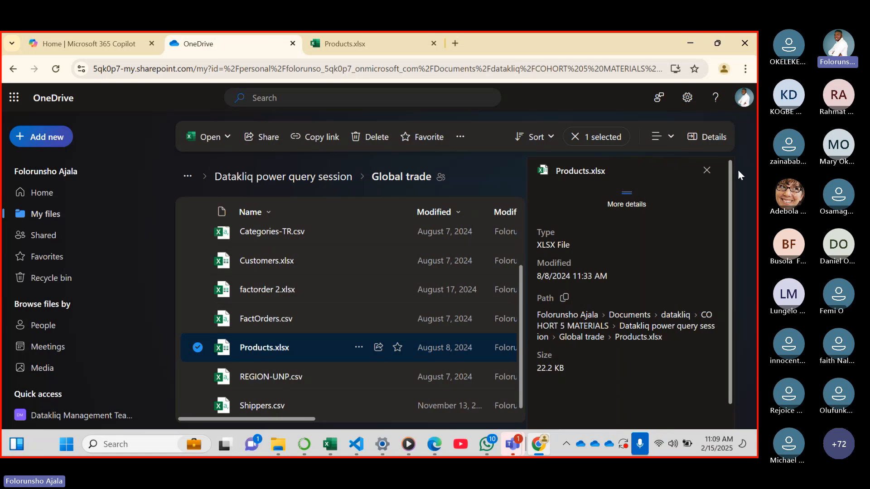
pyautogui.click(706, 171)
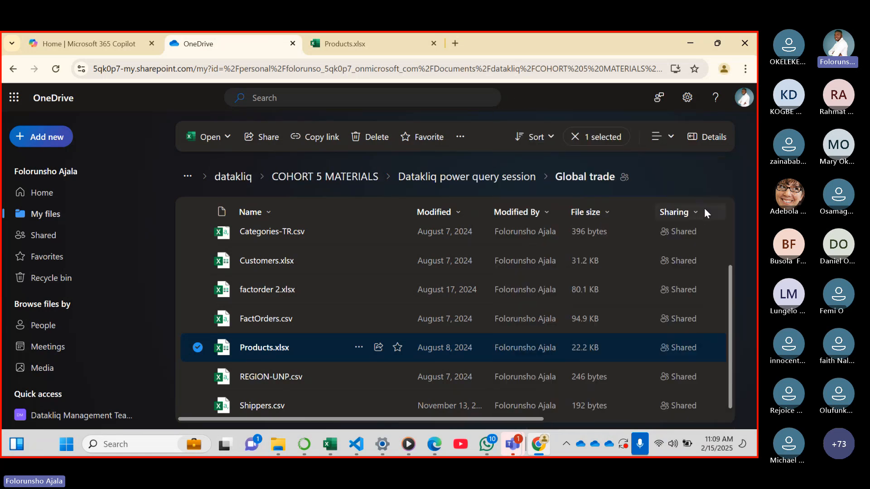
# Show the details of Products.xlsx in OneDrive, expand them to the file path, and copy the path
pyautogui.click(358, 347)
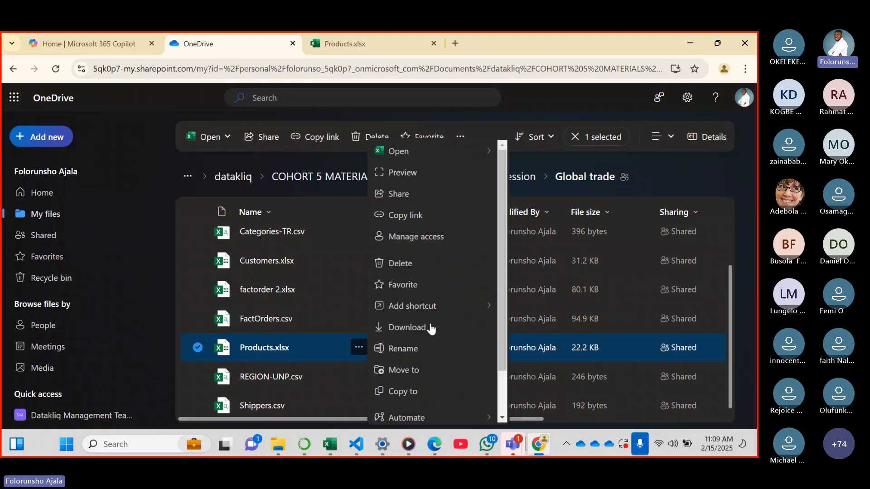
pyautogui.scroll(-2, 499, 262)
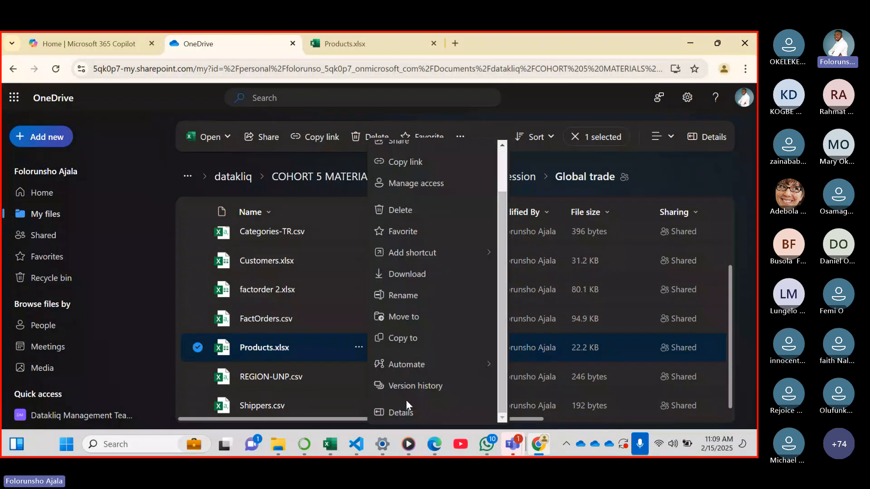
pyautogui.click(403, 413)
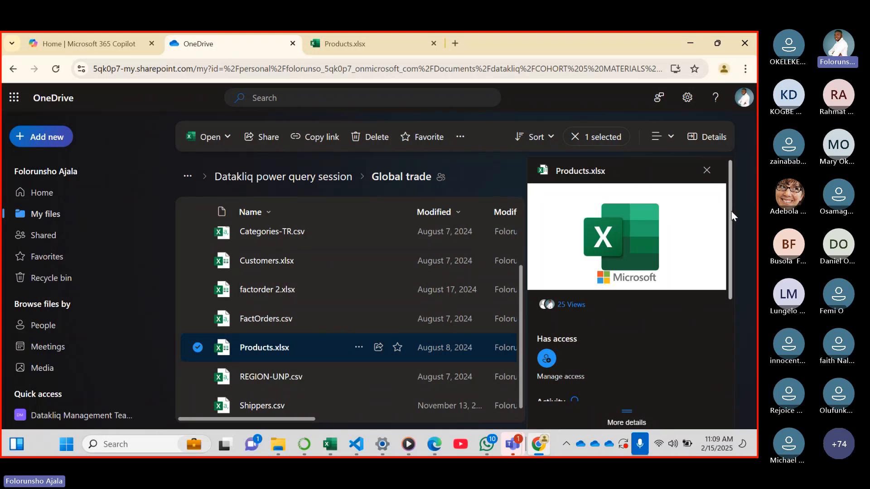
pyautogui.moveTo(730, 212); pyautogui.dragTo(729, 298)
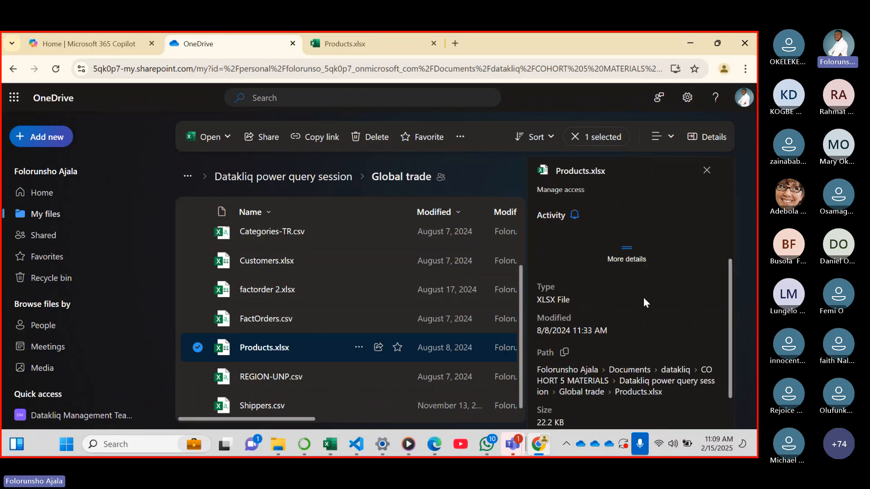
pyautogui.click(564, 353)
pyautogui.click(564, 353)
# Switch to the Power Query Editor and add a new Web source using the copied Products.xlsx path as its URL
pyautogui.click(330, 444)
pyautogui.click(537, 388)
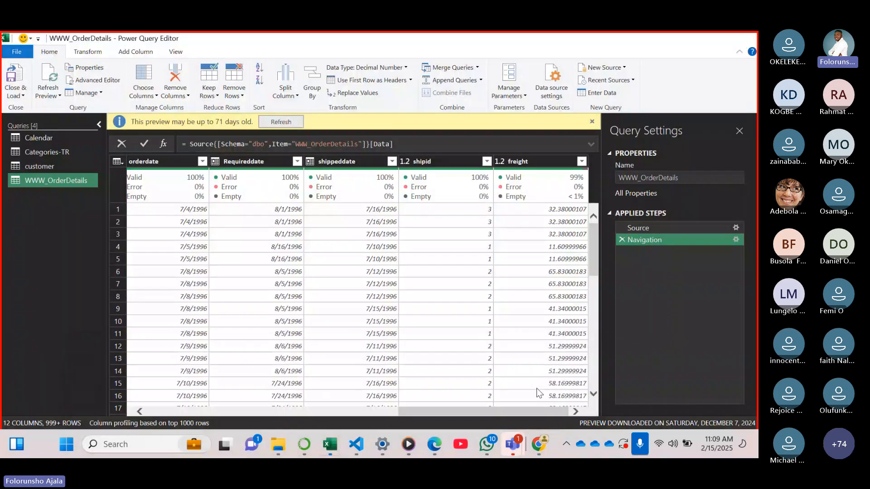
pyautogui.click(624, 68)
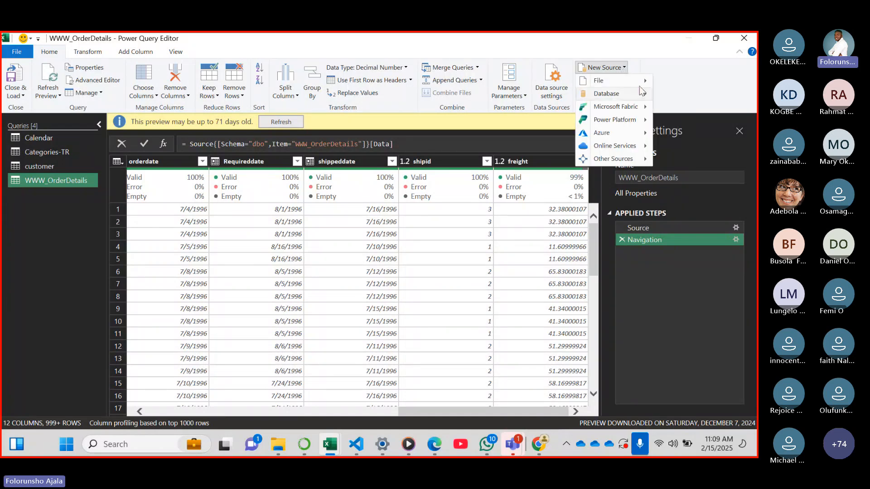
pyautogui.moveTo(639, 85)
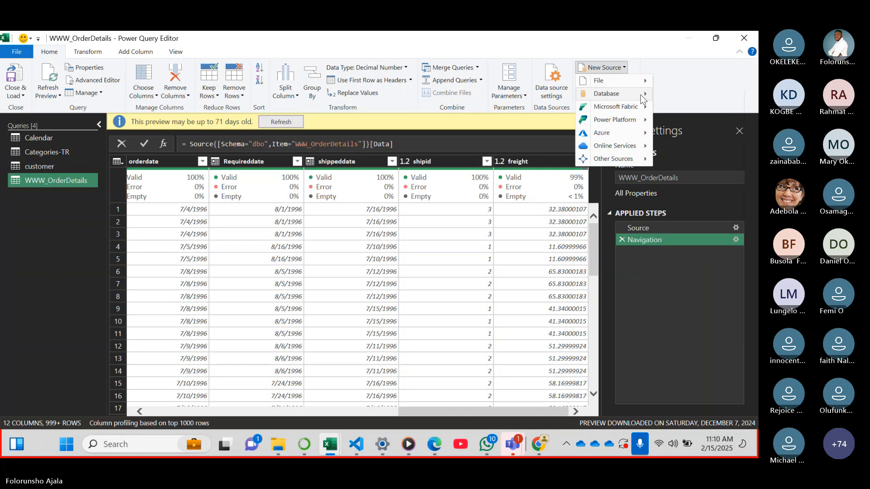
pyautogui.moveTo(638, 149)
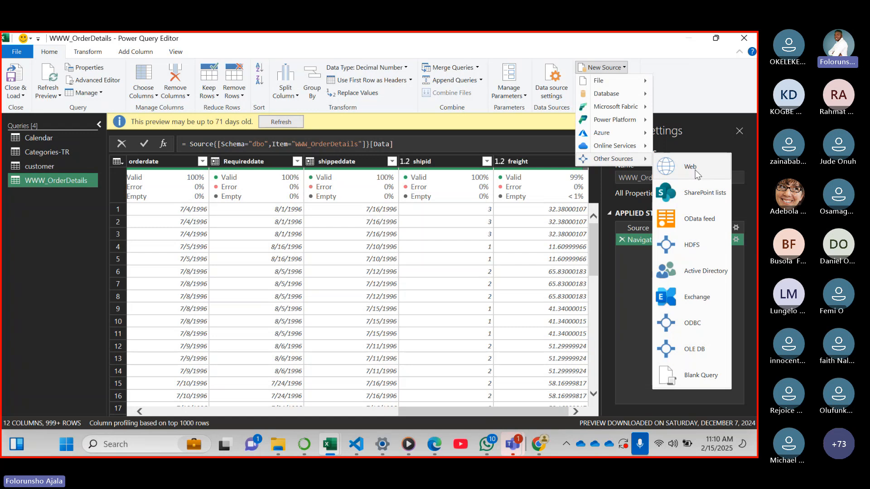
pyautogui.click(697, 173)
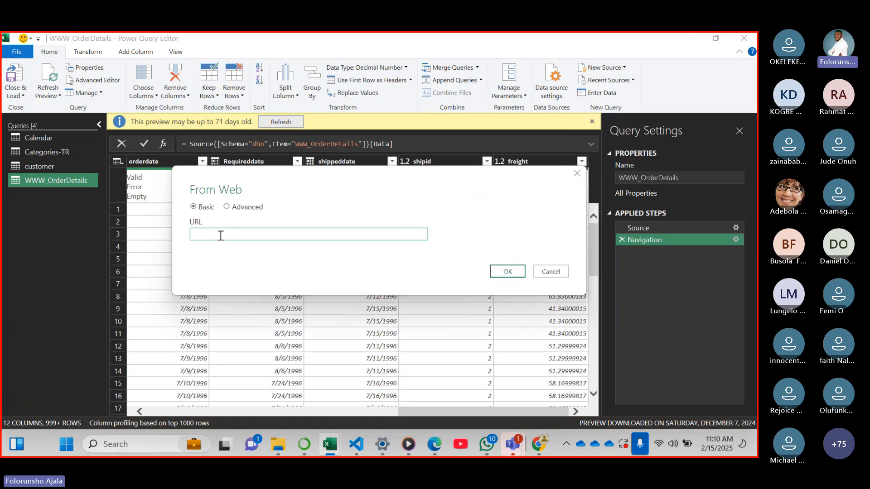
pyautogui.hotkey('ctrl', 'v')
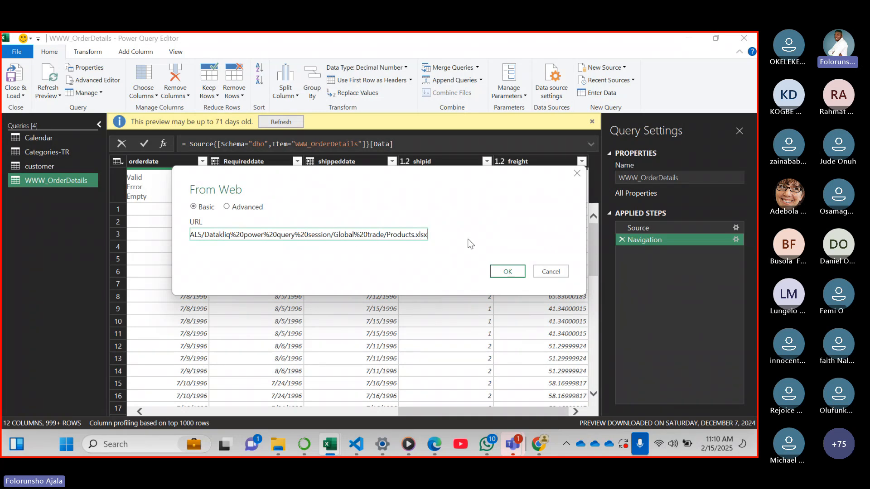
pyautogui.click(506, 273)
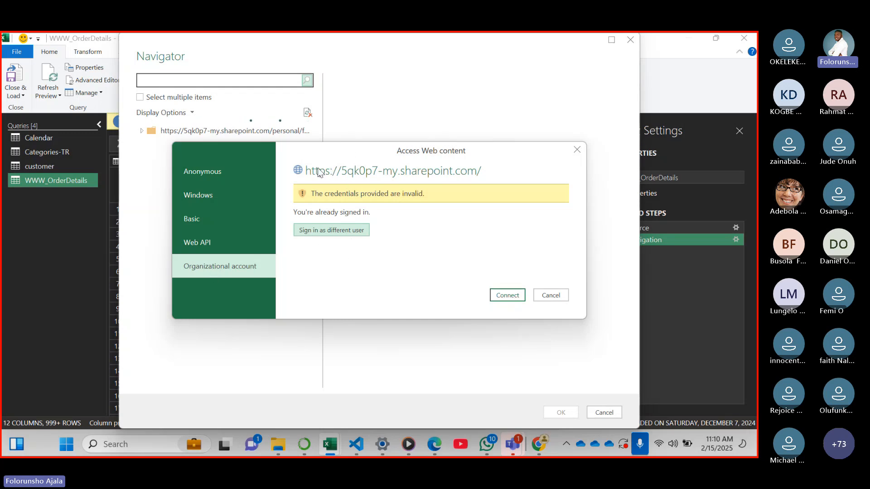
# Authenticate the SharePoint web source with an organizational account, signing in as a different user with the 5qk0p7 account, and connect
pyautogui.click(234, 271)
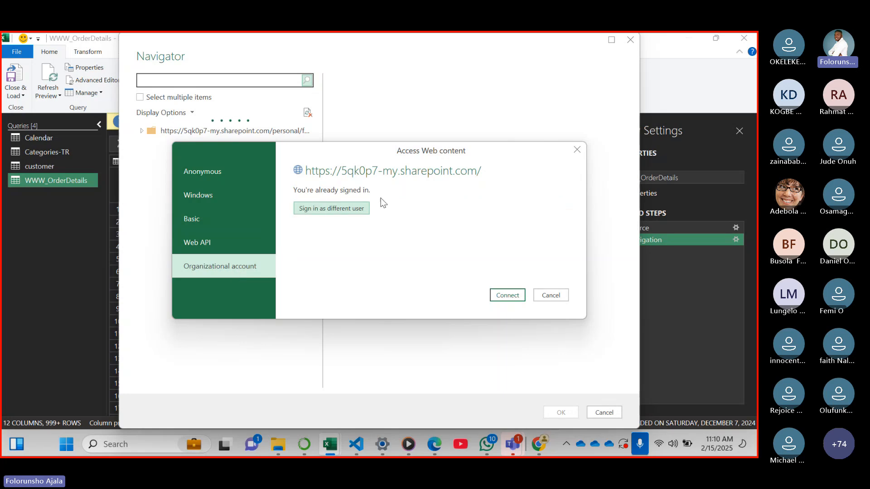
pyautogui.click(497, 295)
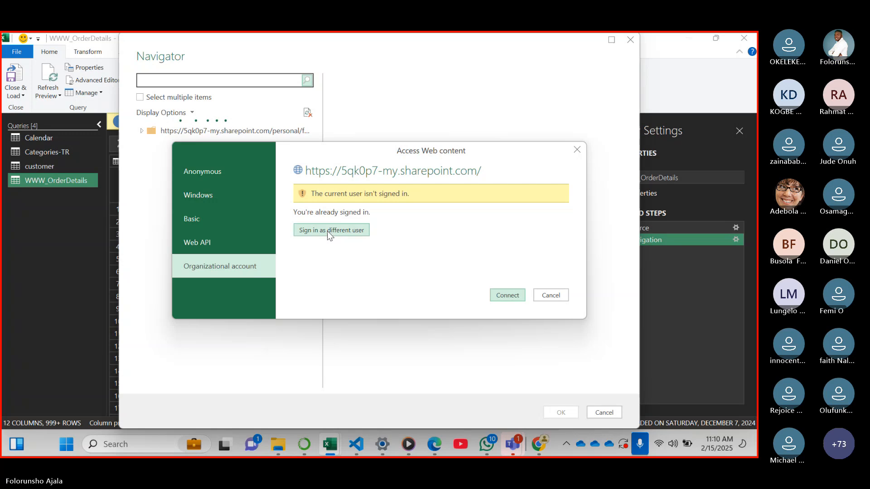
pyautogui.click(357, 232)
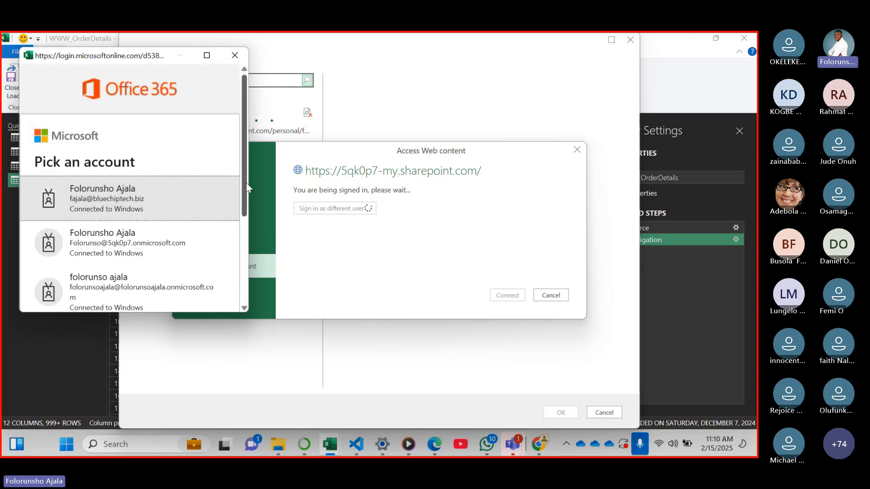
pyautogui.moveTo(246, 183); pyautogui.dragTo(244, 217)
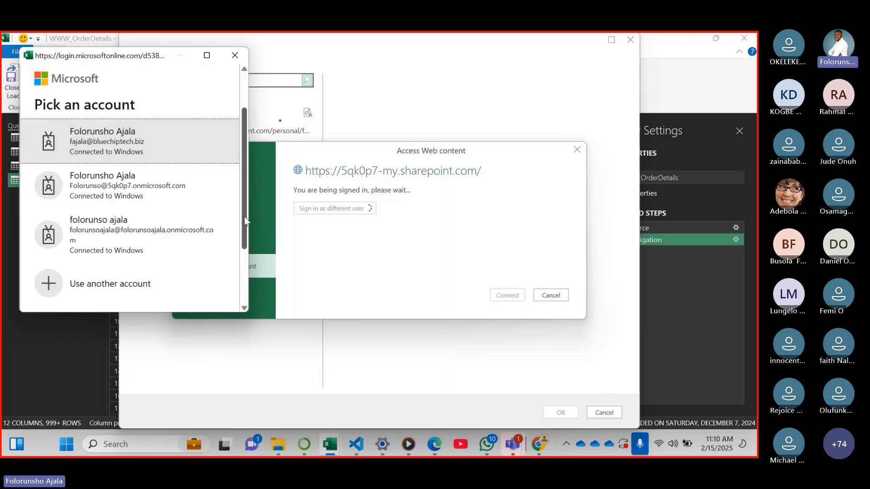
pyautogui.click(110, 189)
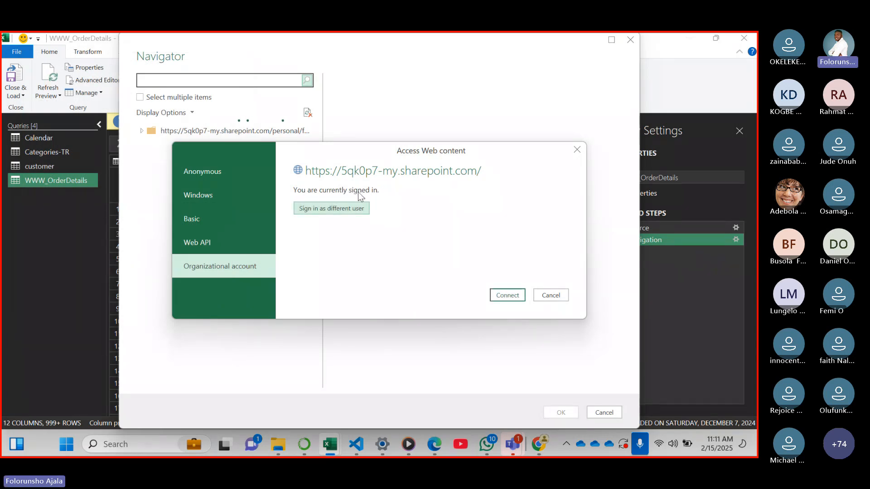
pyautogui.click(515, 297)
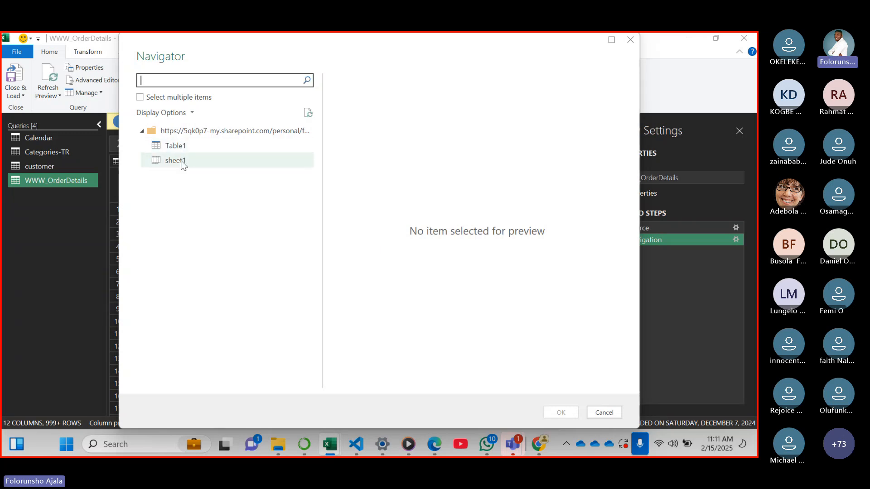
# Load Table1 from the web workbook as a query and rename the query product
pyautogui.click(175, 147)
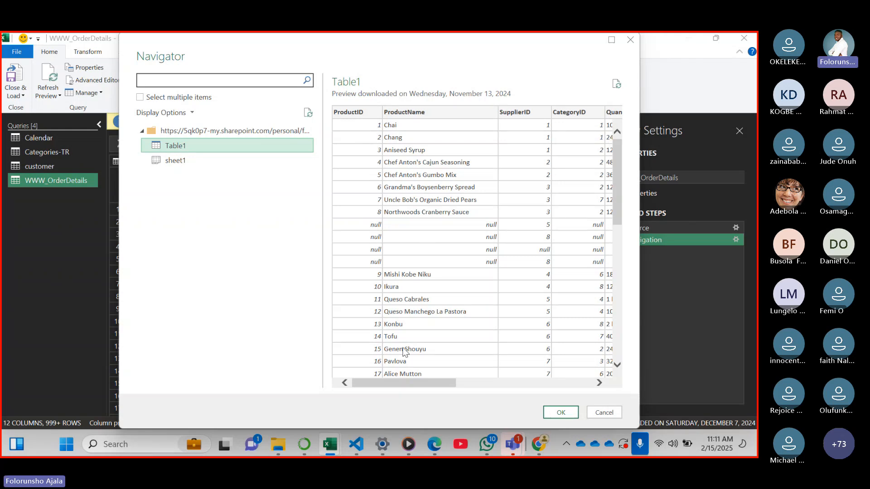
pyautogui.click(558, 412)
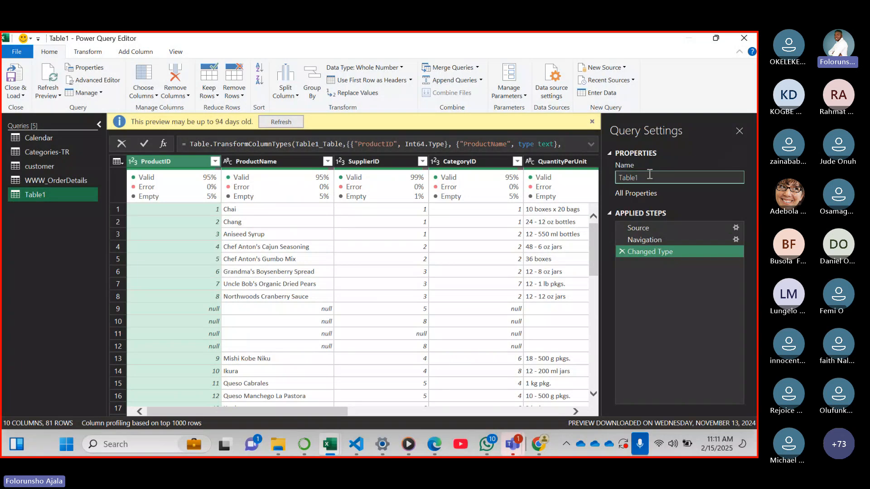
pyautogui.click(651, 177)
pyautogui.press('BackSpace')
pyautogui.press('BackSpace')
pyautogui.press('BackSpace')
pyautogui.press('BackSpace')
pyautogui.press('BackSpace')
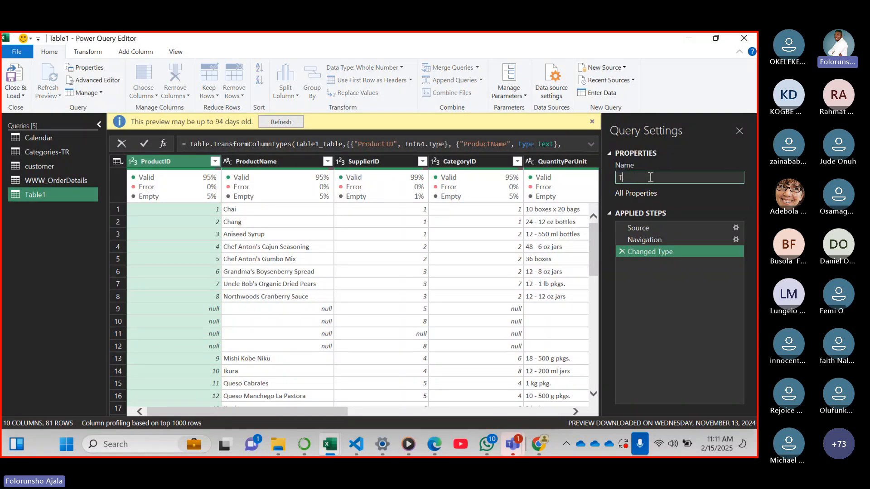
pyautogui.press('BackSpace')
pyautogui.write('product')
pyautogui.press('Return')
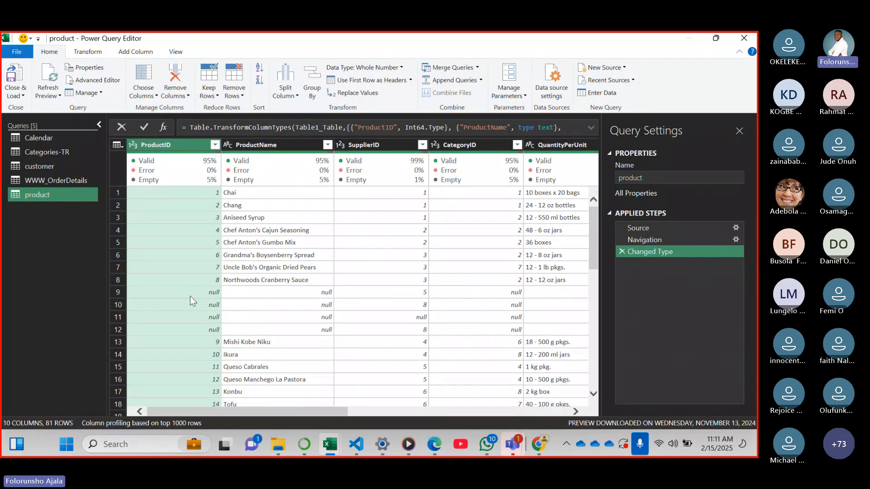
# Look over the product query's columns and check the list of source files in the Global Trader brief in Edge
pyautogui.moveTo(241, 412); pyautogui.dragTo(475, 382)
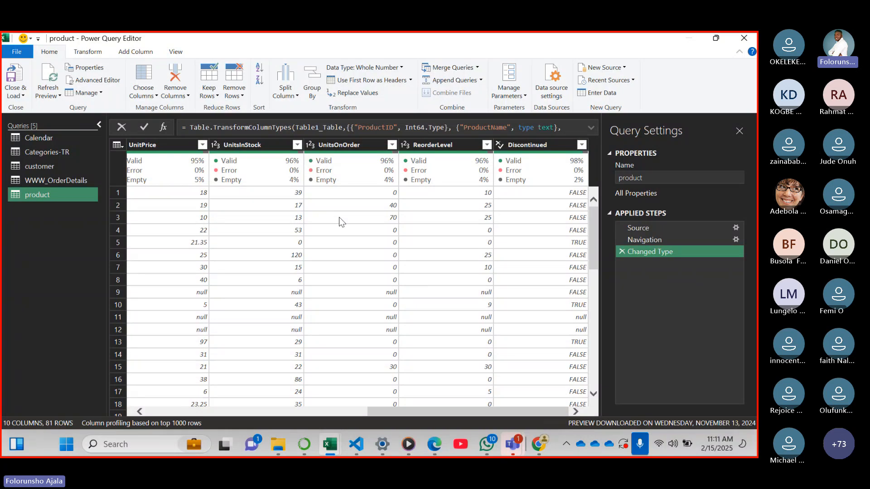
pyautogui.moveTo(478, 412); pyautogui.dragTo(243, 390)
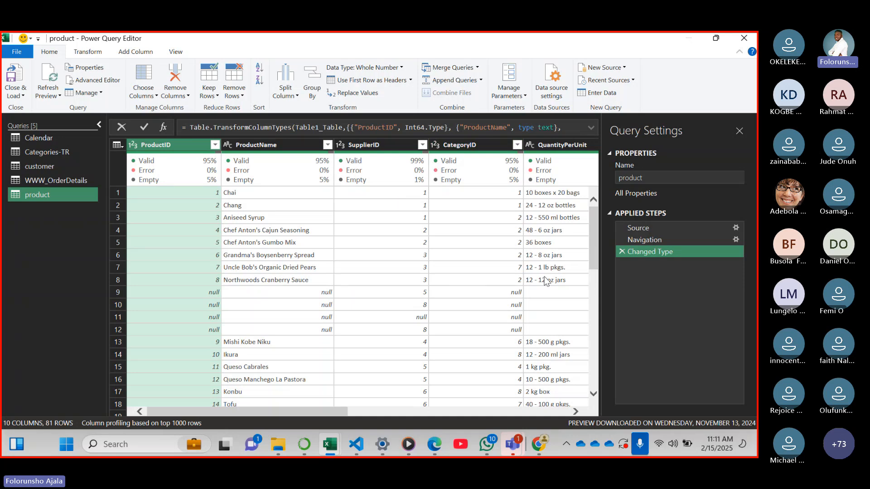
pyautogui.click(434, 446)
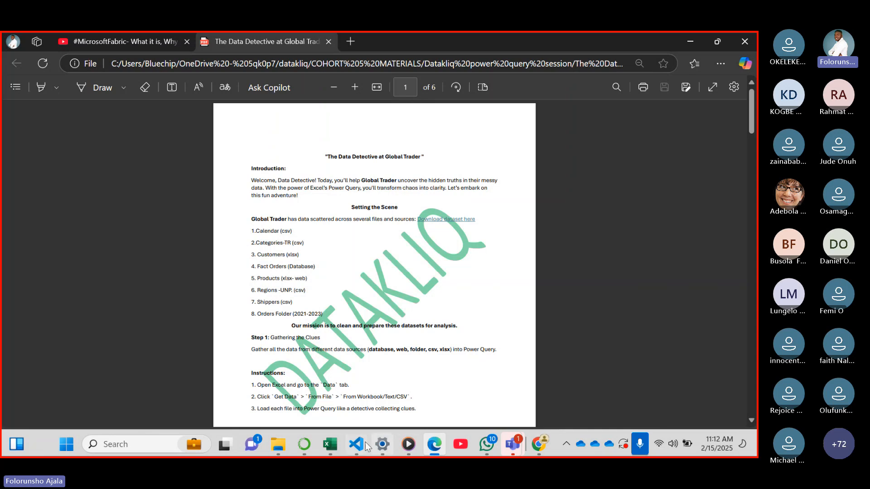
pyautogui.click(330, 445)
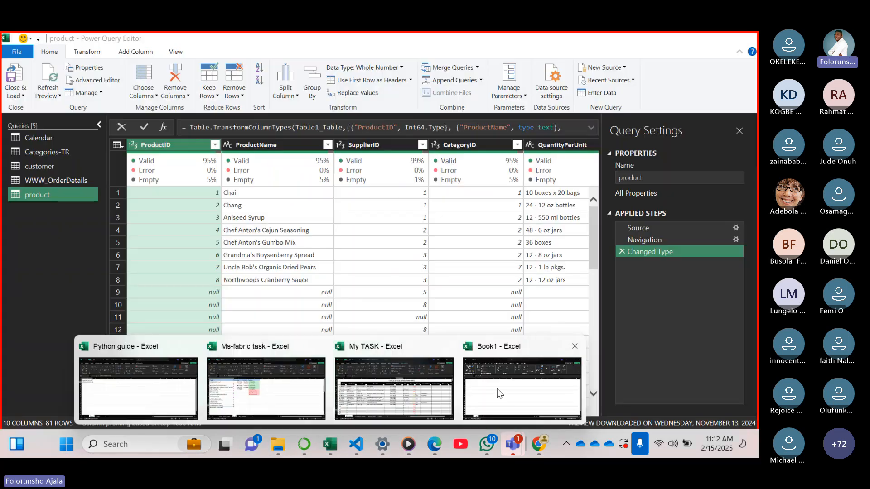
pyautogui.click(500, 393)
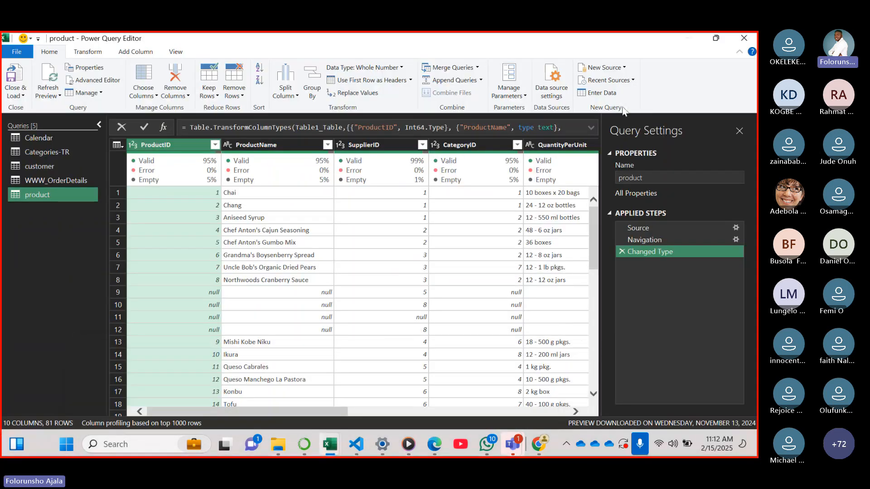
pyautogui.click(624, 68)
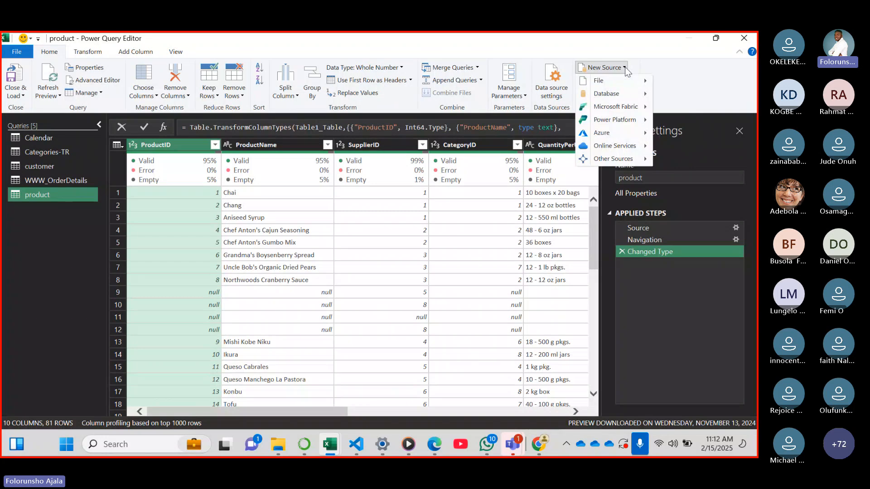
pyautogui.moveTo(626, 84)
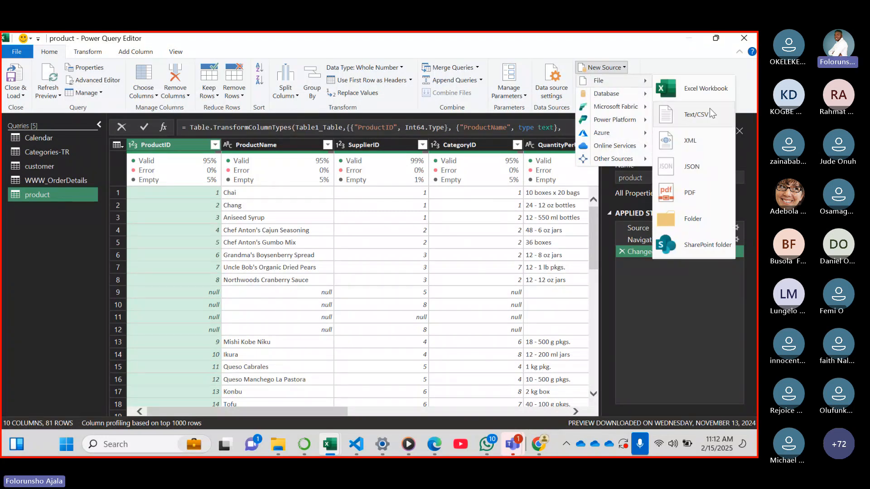
pyautogui.moveTo(351, 449)
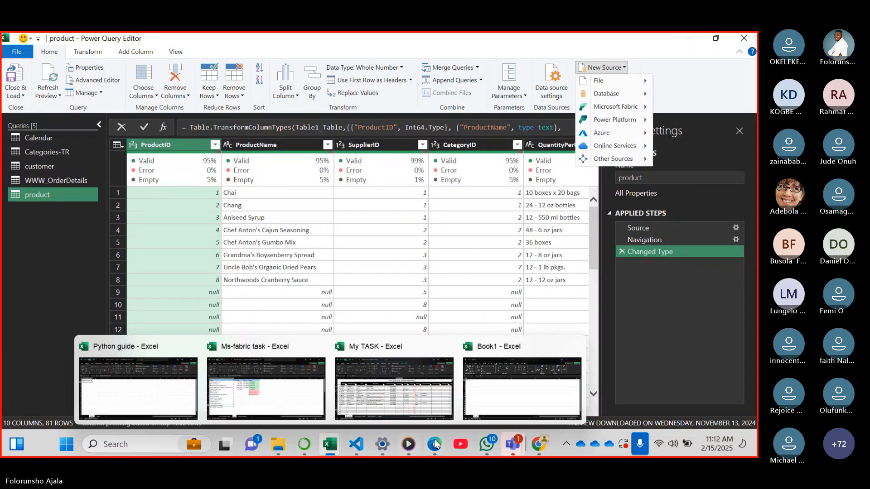
pyautogui.click(436, 445)
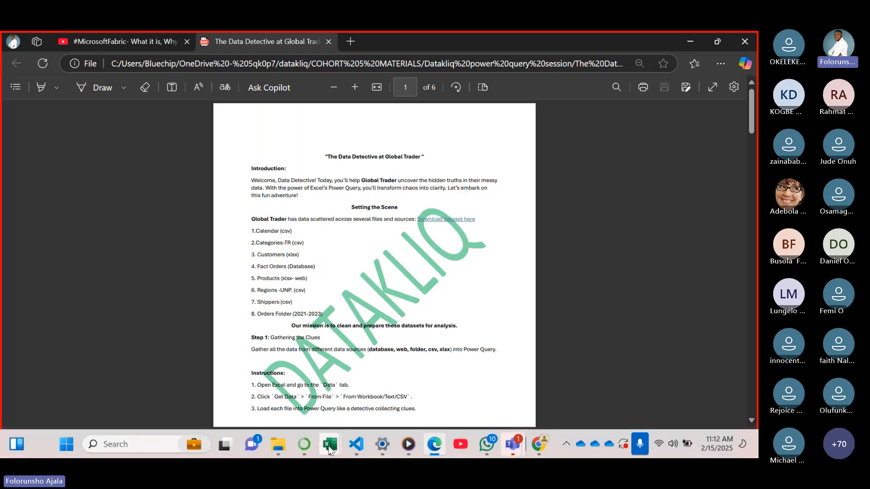
# Return to the Power Query Editor and import REGION-UNP.csv from the Global trade folder as a Text/CSV source, keeping the comma delimiter
pyautogui.click(330, 445)
pyautogui.click(516, 386)
pyautogui.click(602, 67)
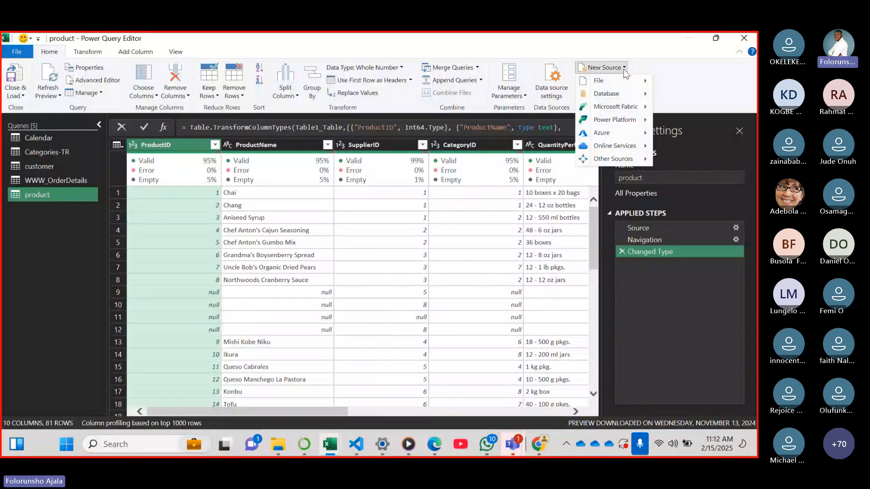
pyautogui.moveTo(629, 94)
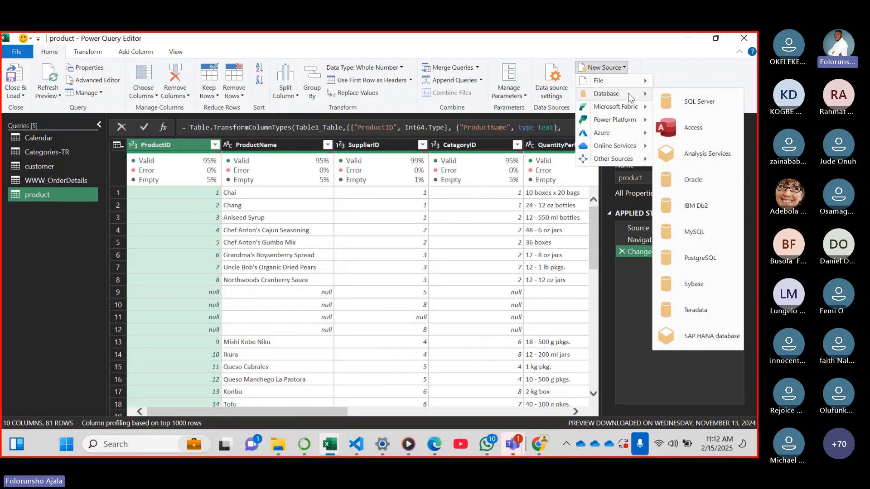
pyautogui.moveTo(602, 80)
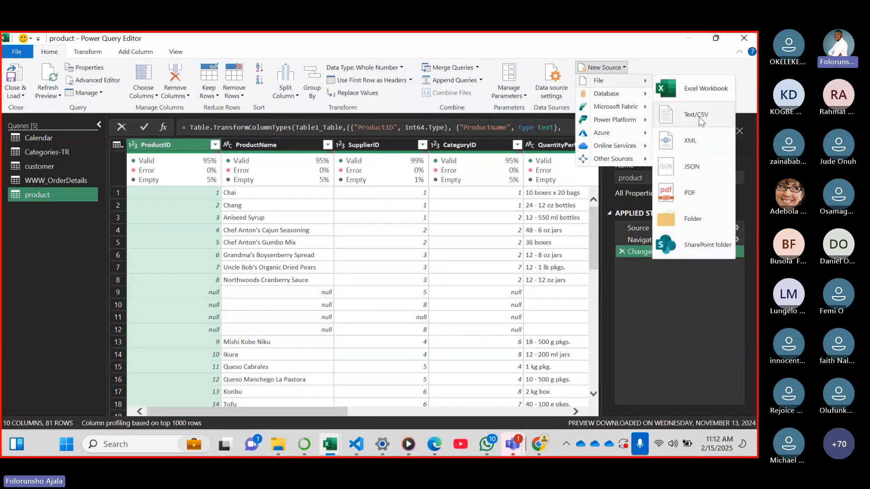
pyautogui.click(700, 118)
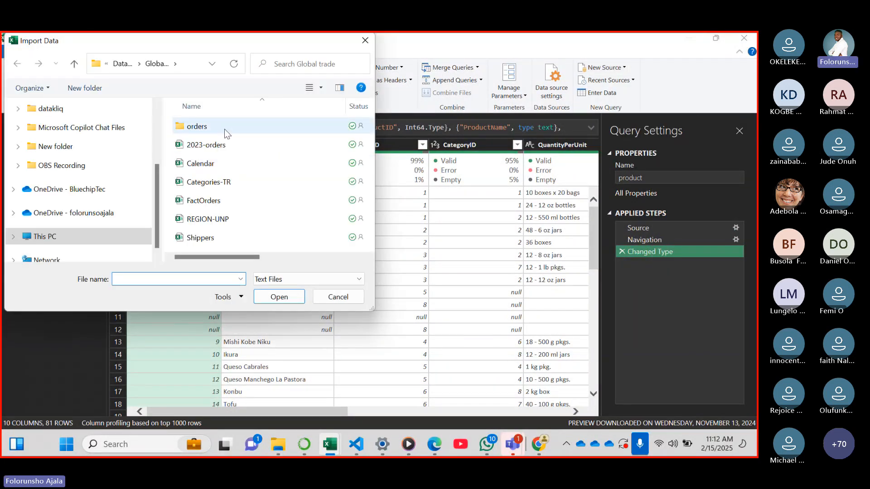
pyautogui.click(231, 221)
pyautogui.click(272, 298)
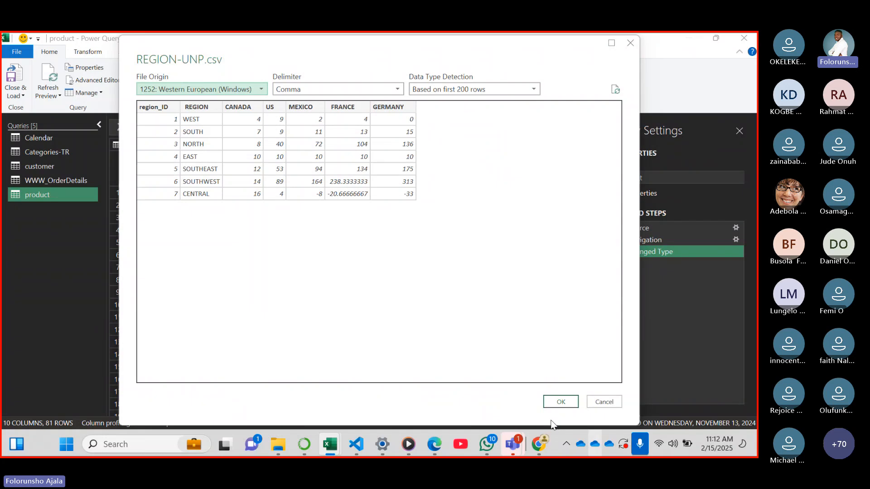
pyautogui.click(555, 405)
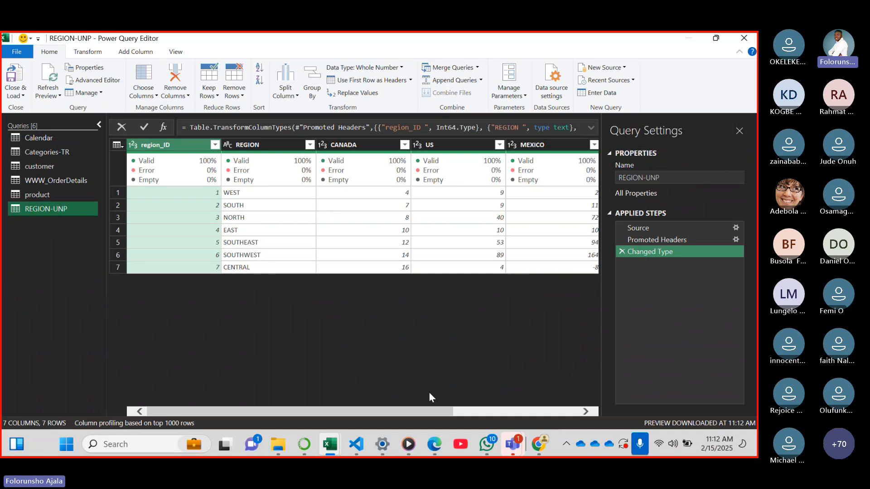
pyautogui.moveTo(438, 406); pyautogui.dragTo(416, 414)
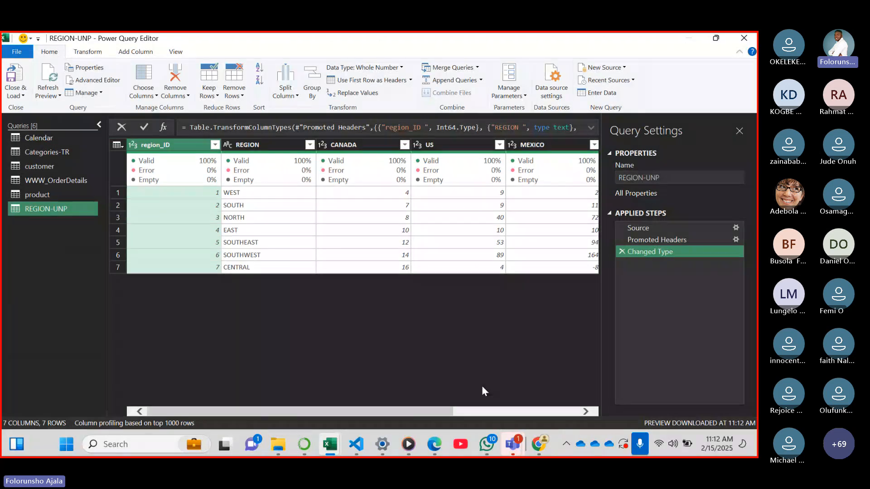
pyautogui.click(624, 69)
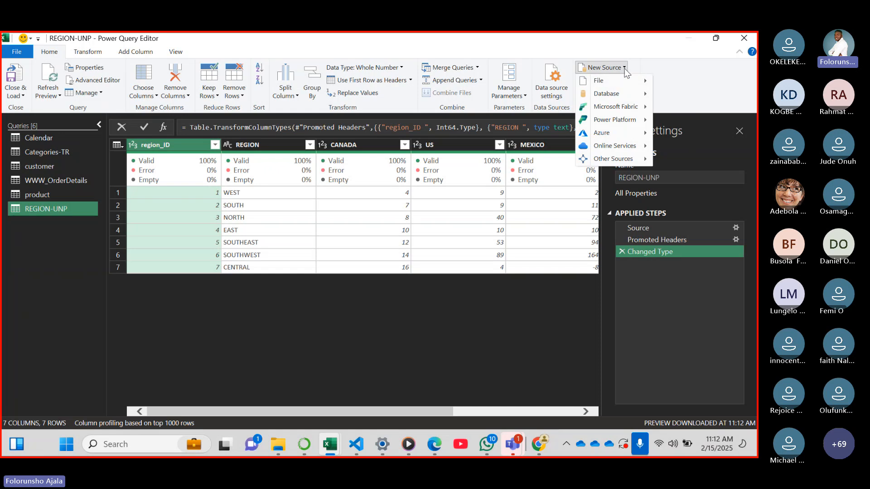
pyautogui.moveTo(639, 85)
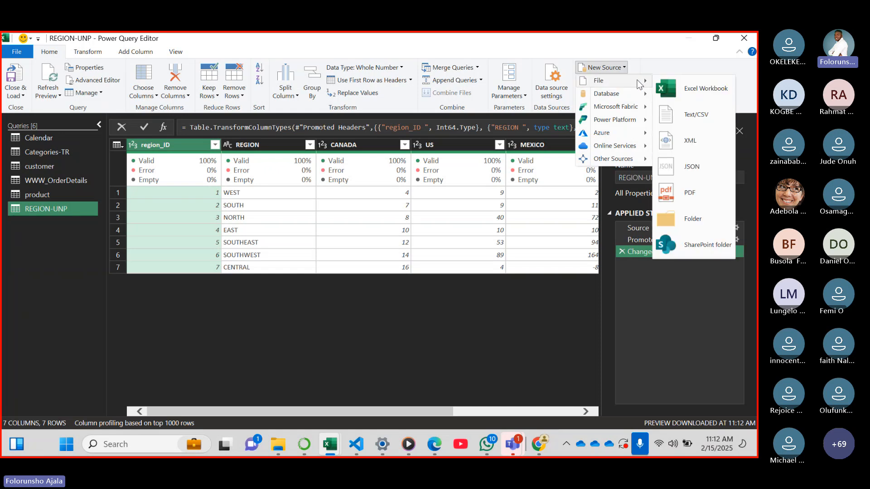
pyautogui.click(693, 219)
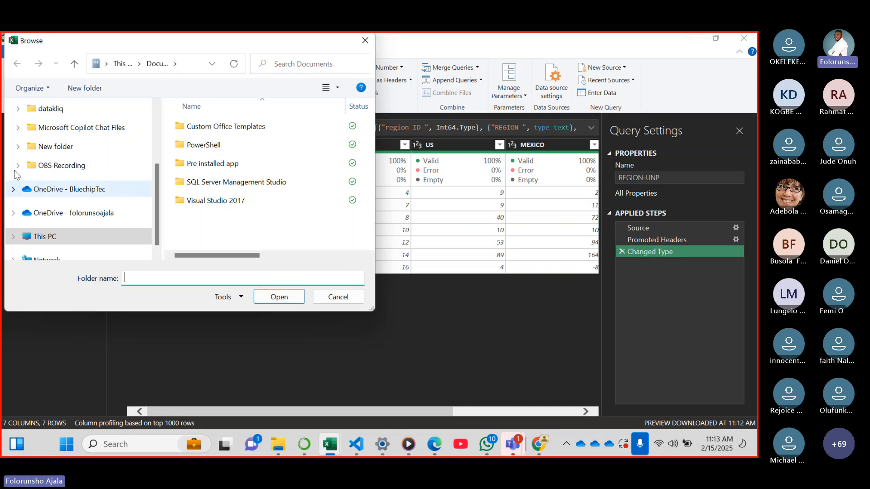
pyautogui.scroll(2, 151, 158)
pyautogui.scroll(1, 153, 157)
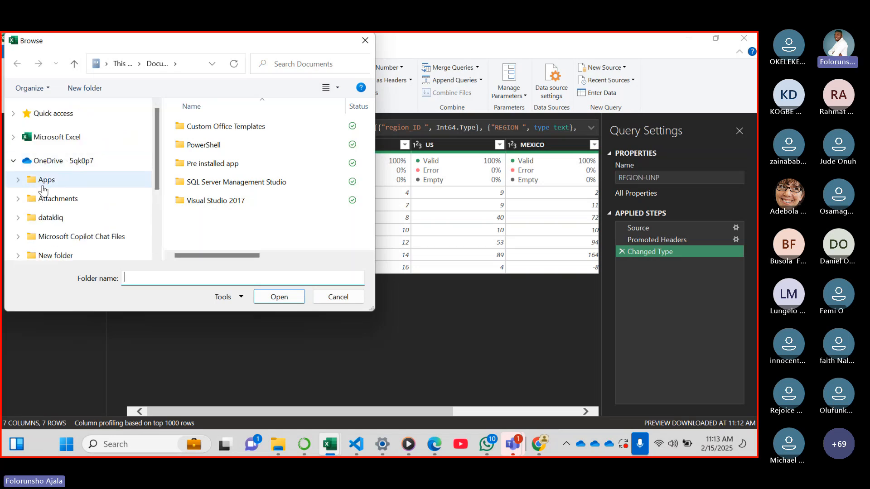
pyautogui.click(56, 218)
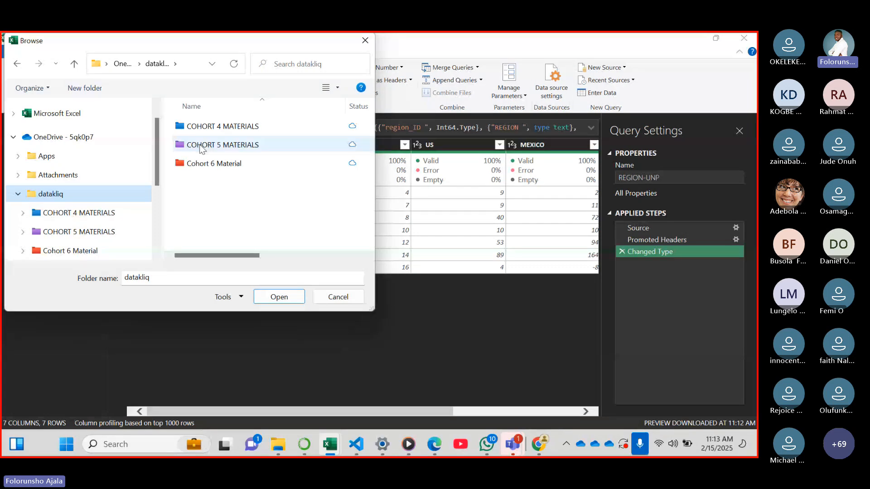
pyautogui.doubleClick(217, 146)
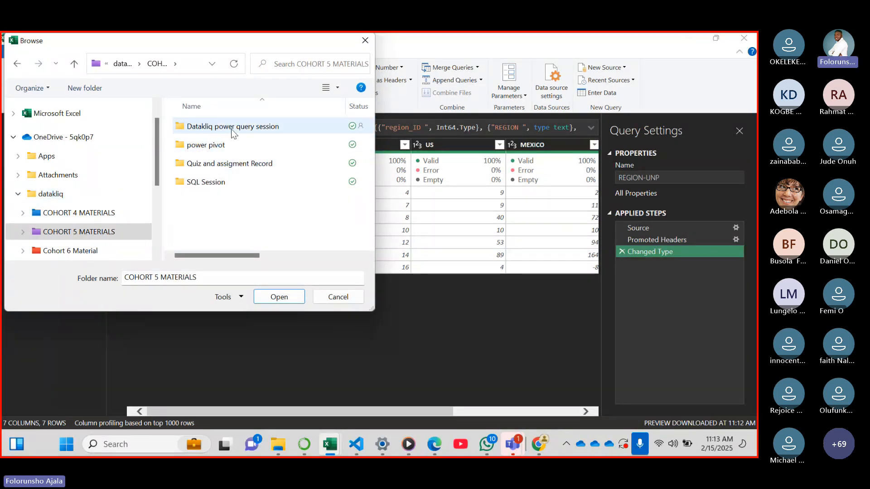
pyautogui.doubleClick(220, 130)
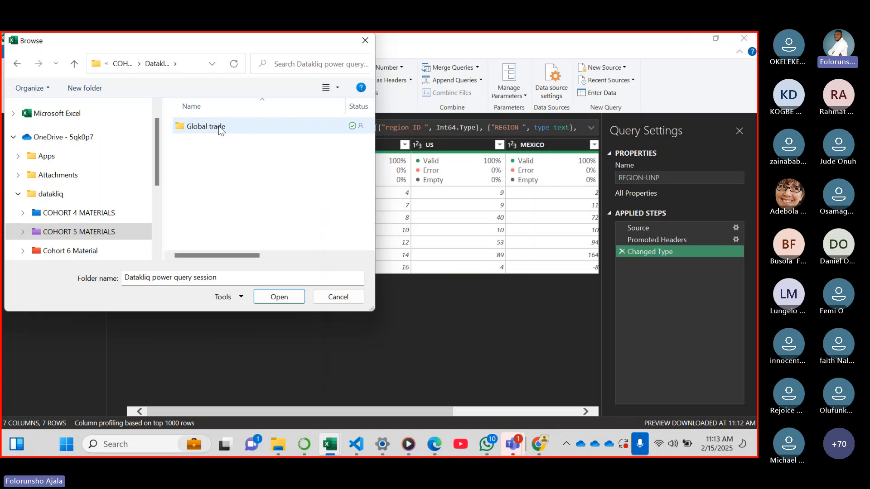
pyautogui.doubleClick(220, 129)
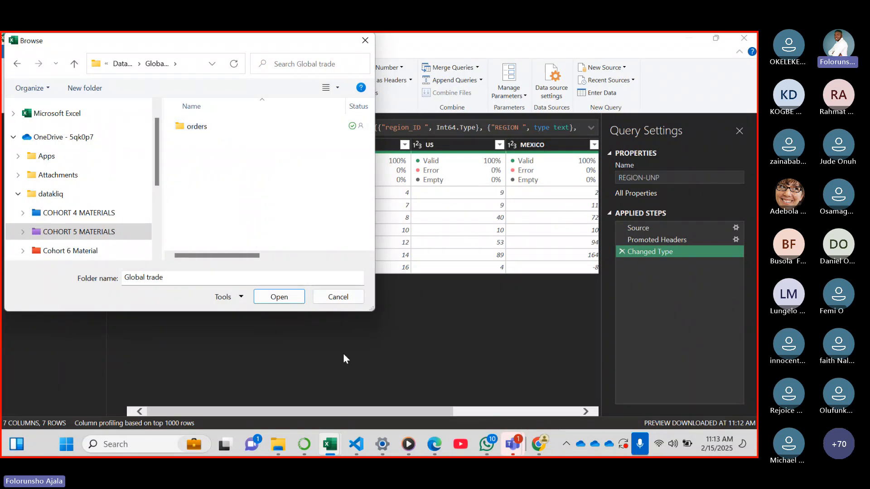
# Try to close the My TASK workbook, cancelling the folder browsing for the new source
pyautogui.moveTo(336, 446)
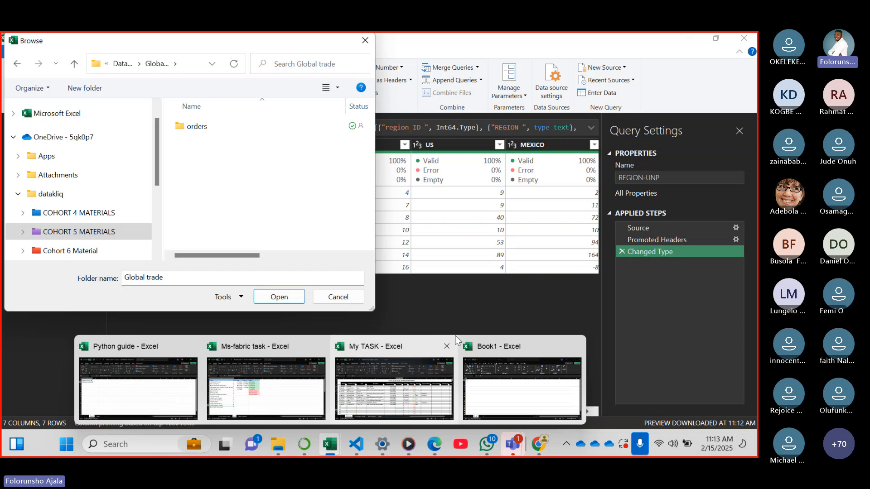
pyautogui.moveTo(454, 336)
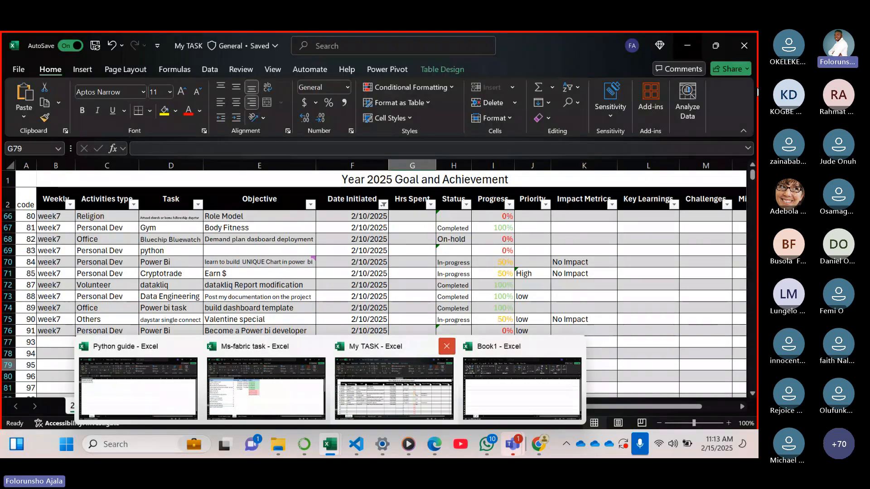
pyautogui.click(447, 348)
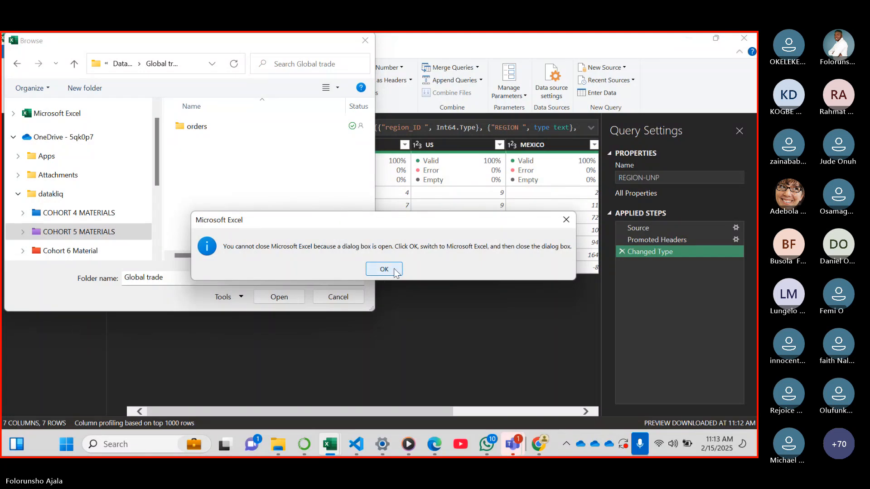
pyautogui.click(396, 271)
pyautogui.moveTo(342, 453)
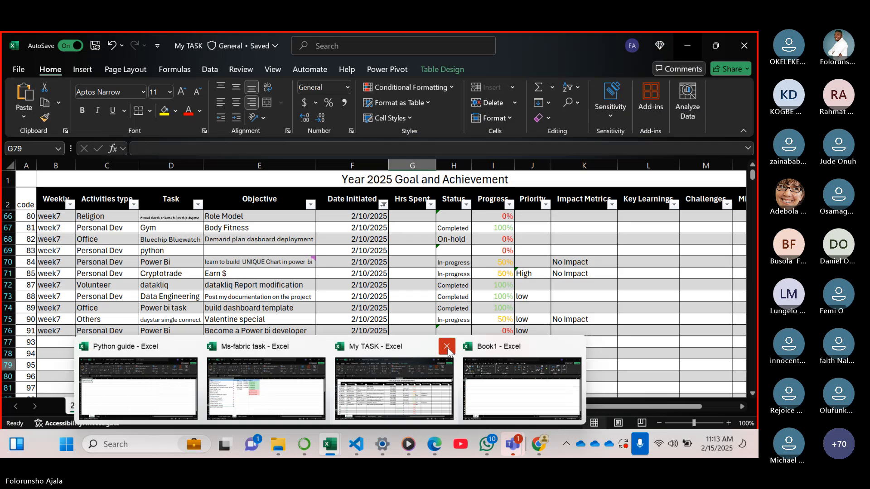
pyautogui.click(447, 347)
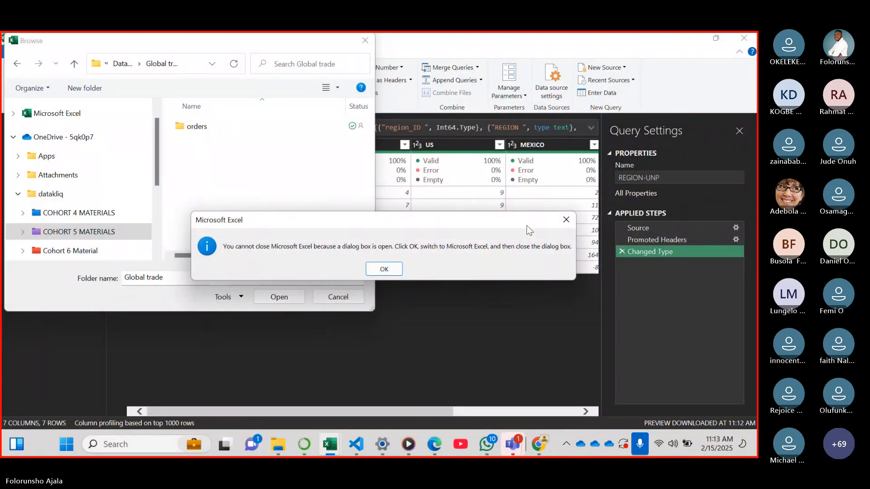
pyautogui.click(566, 220)
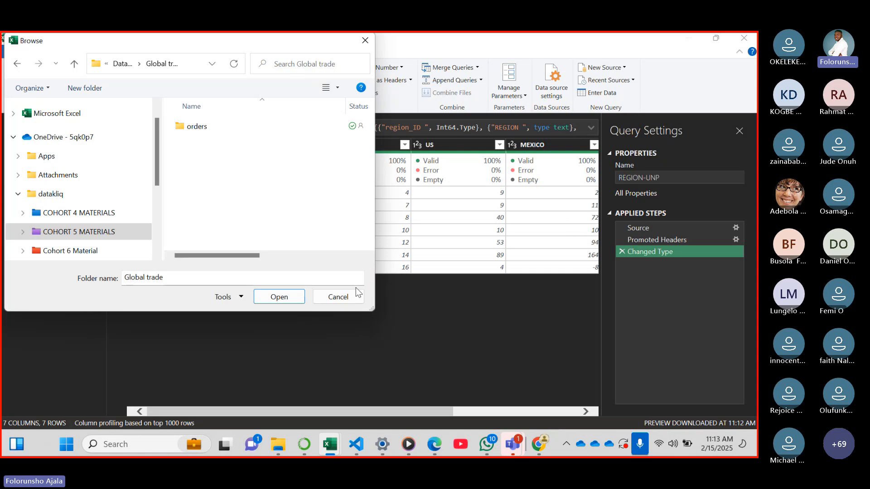
pyautogui.click(338, 296)
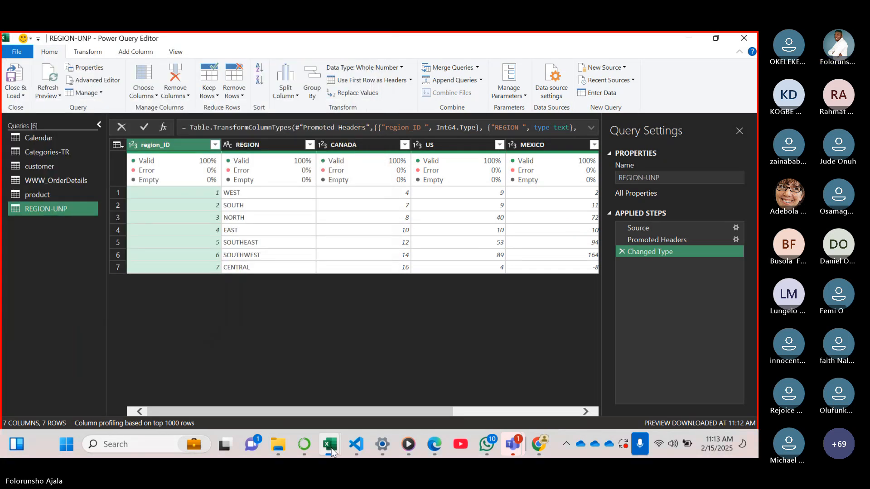
pyautogui.moveTo(332, 452)
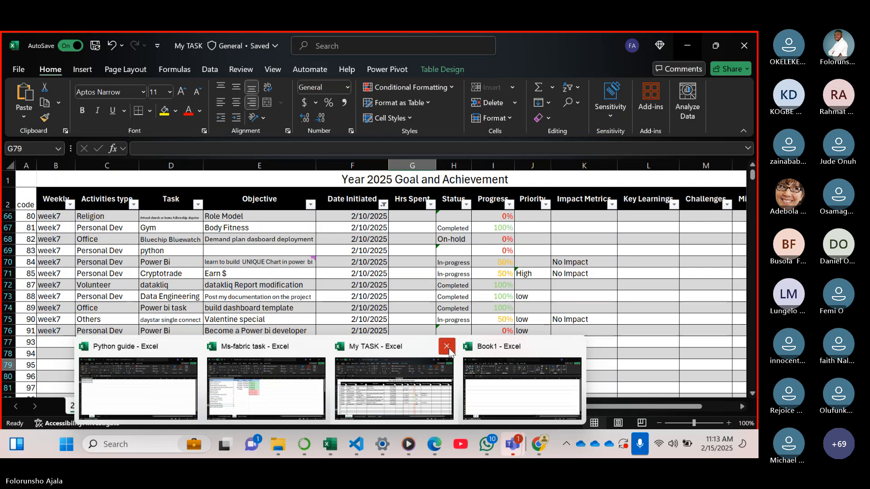
pyautogui.click(452, 350)
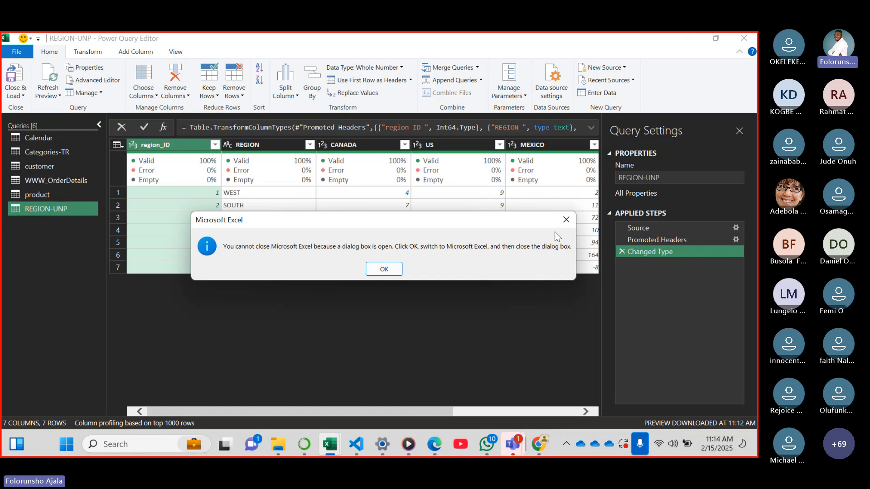
pyautogui.click(384, 269)
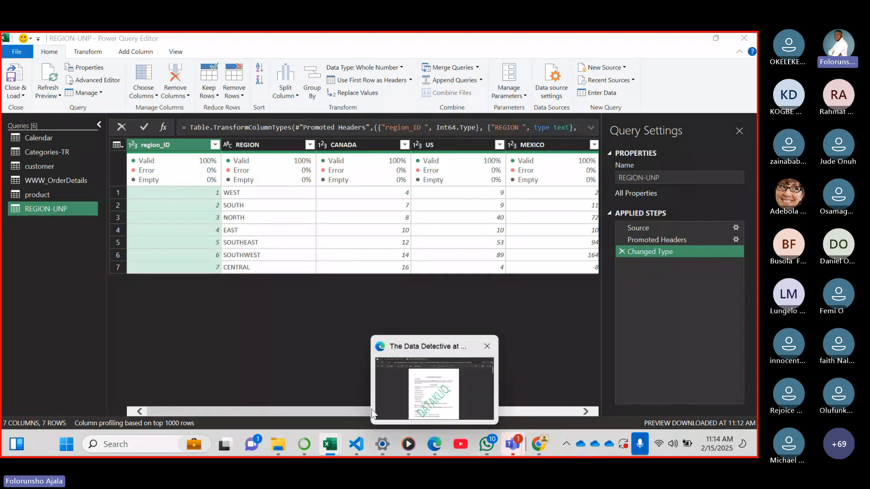
# Switch to File Explorer, look into the orders folder inside Global trade, and try to open the 2021-orders file
pyautogui.click(277, 444)
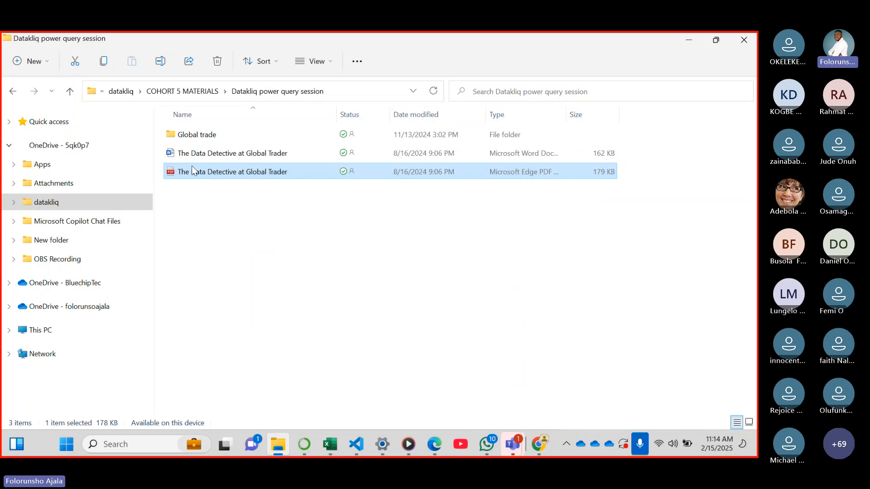
pyautogui.doubleClick(196, 135)
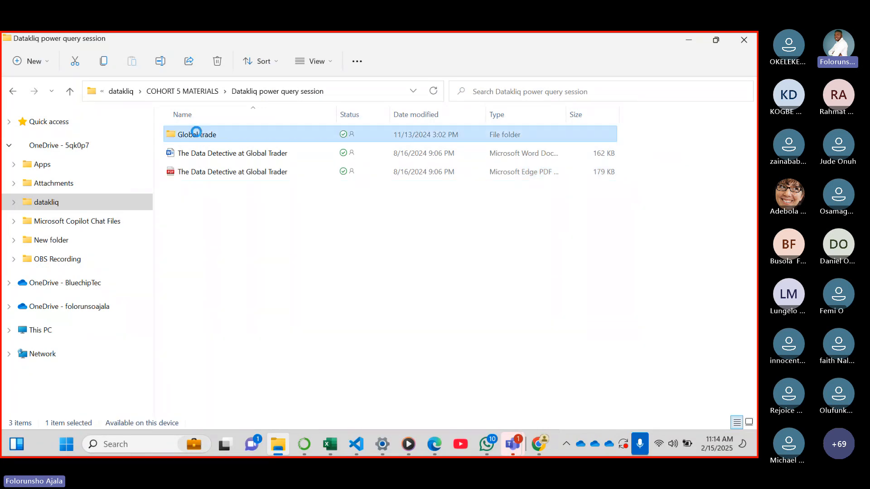
pyautogui.doubleClick(220, 134)
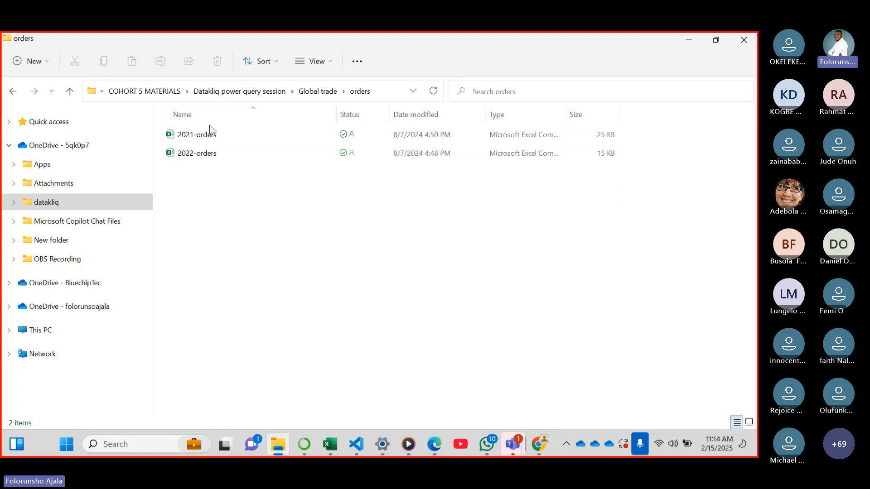
pyautogui.click(191, 153)
pyautogui.doubleClick(225, 135)
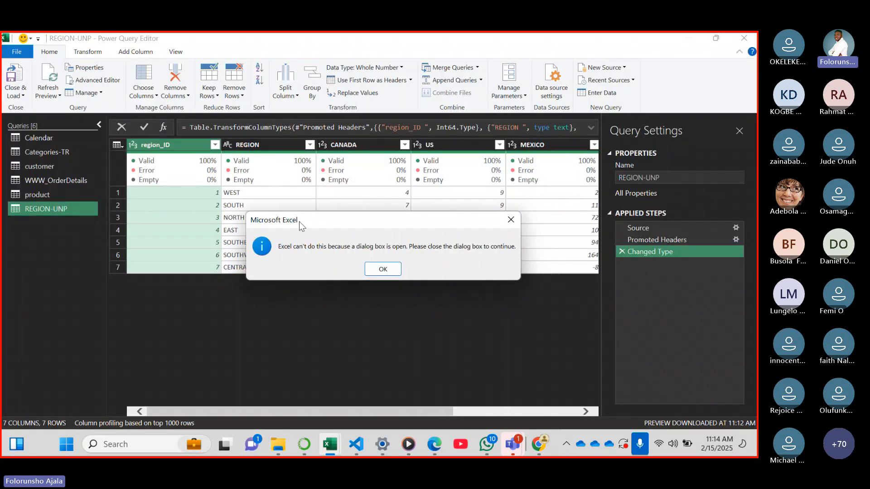
pyautogui.click(382, 270)
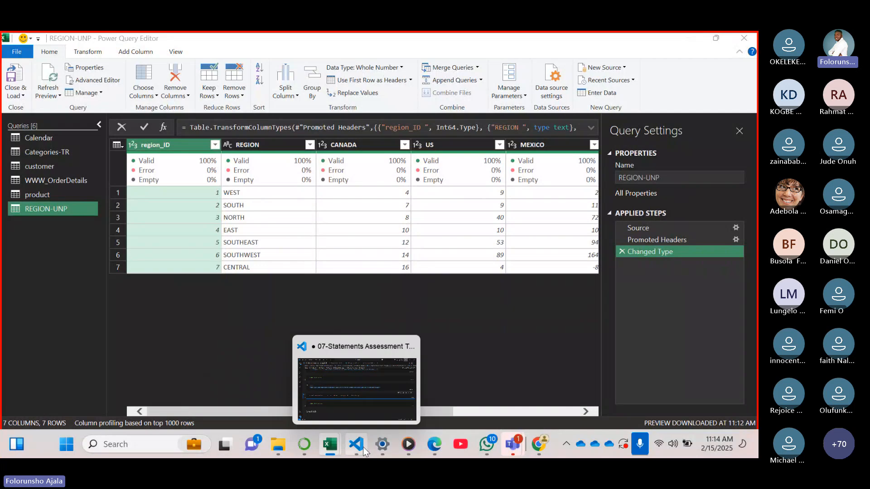
# Switch to the open Python guide workbook and return to the REGION-UNP query in the Power Query Editor
pyautogui.moveTo(341, 447)
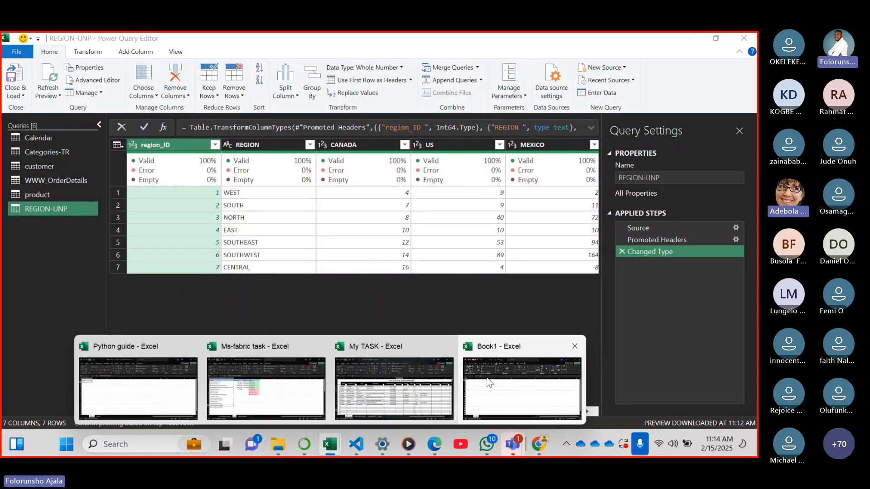
pyautogui.moveTo(349, 374)
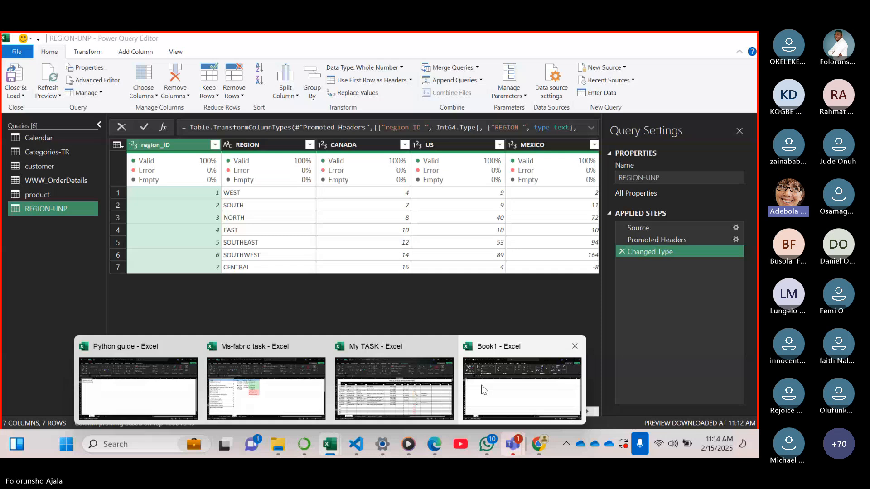
pyautogui.click(481, 385)
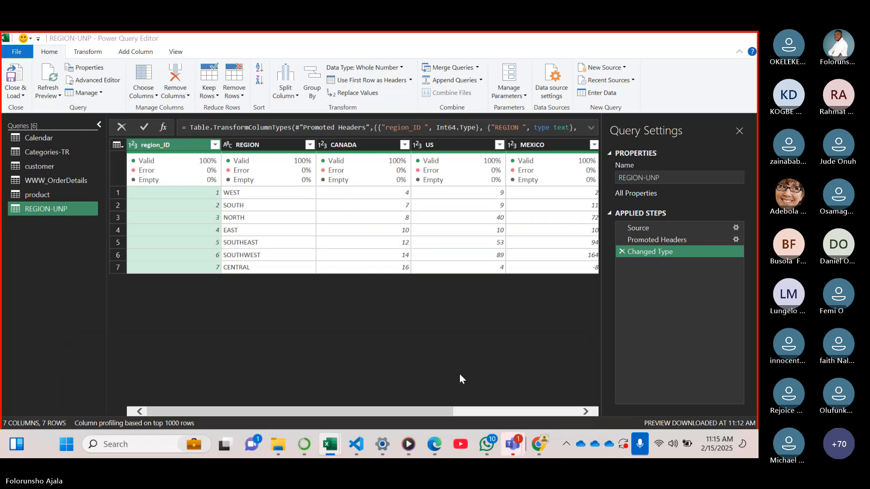
pyautogui.moveTo(278, 444)
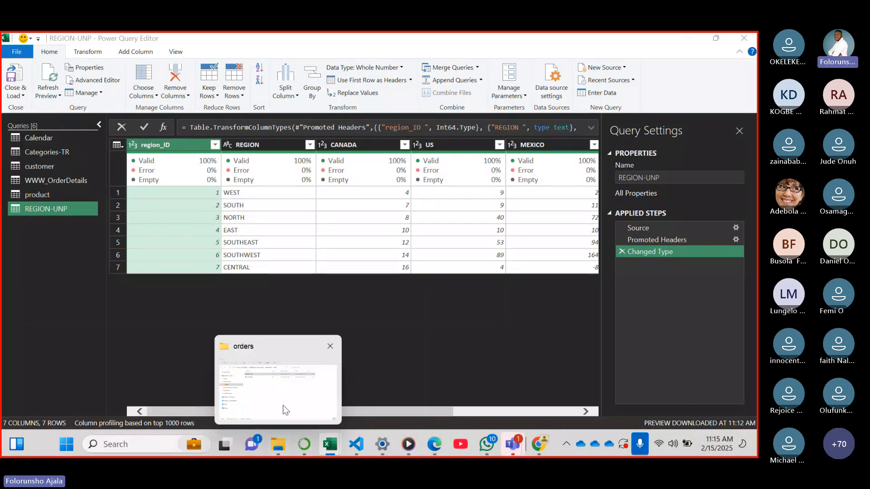
pyautogui.moveTo(329, 444)
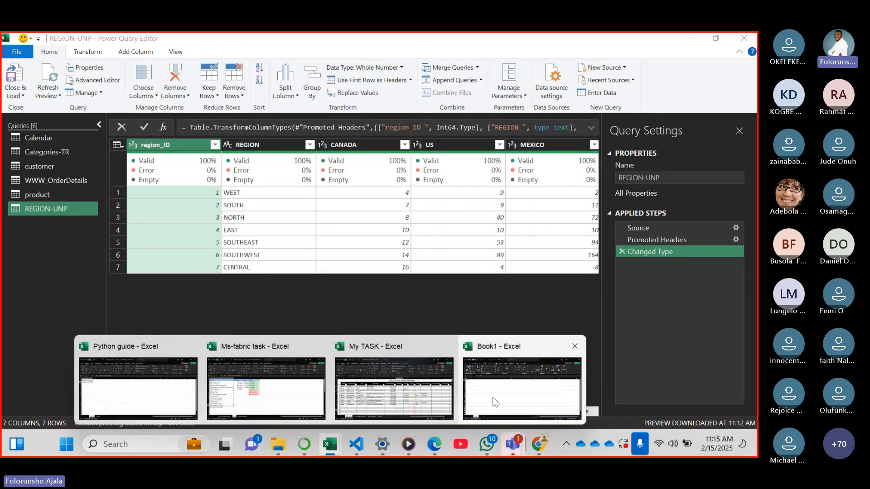
pyautogui.click(171, 398)
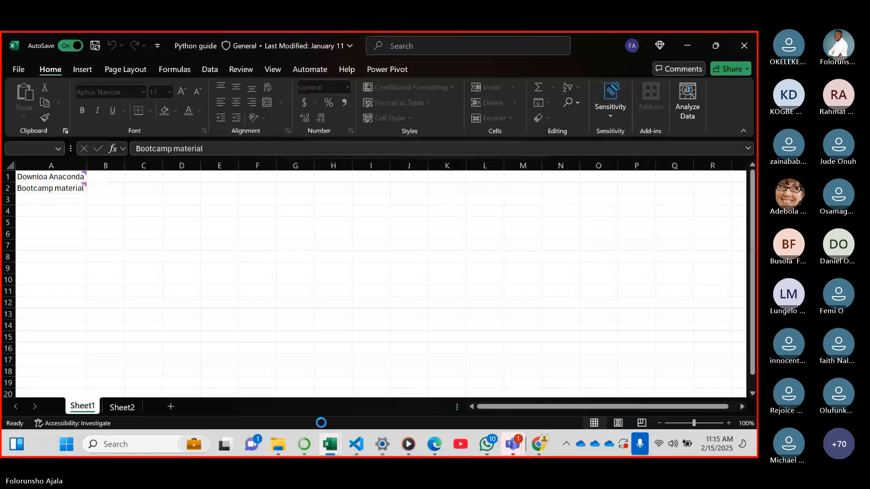
pyautogui.moveTo(330, 442)
pyautogui.click(141, 396)
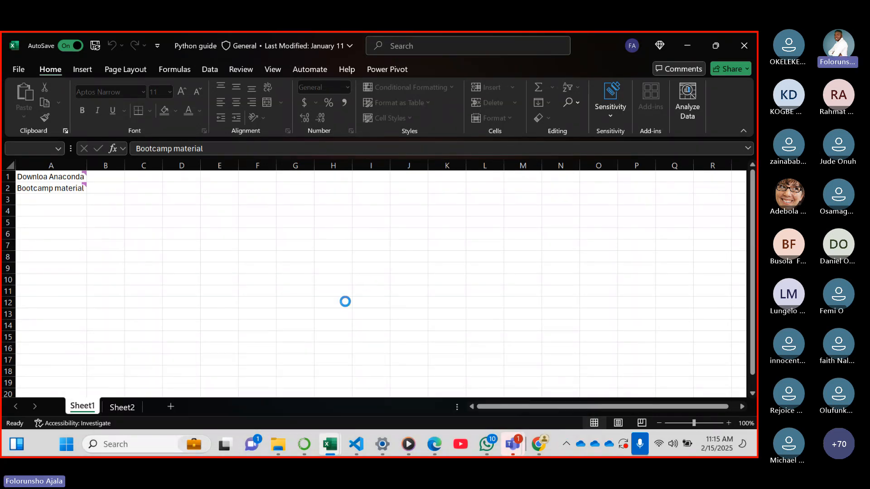
pyautogui.moveTo(335, 446)
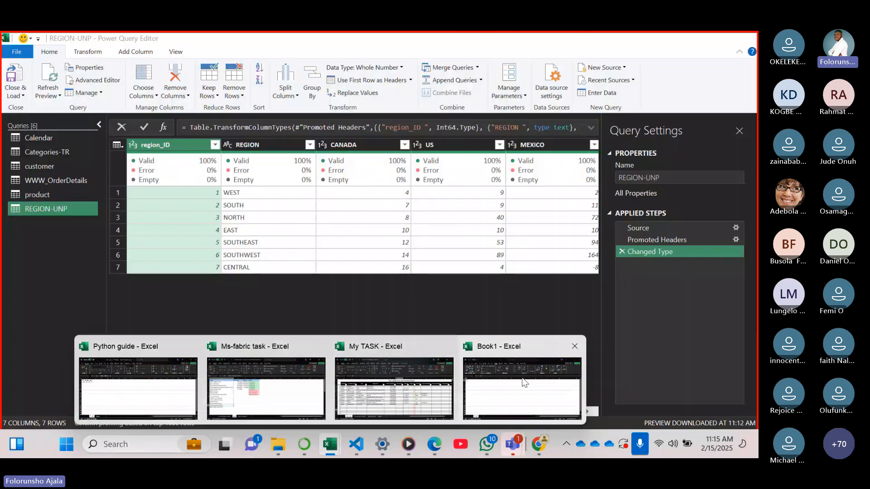
pyautogui.click(520, 382)
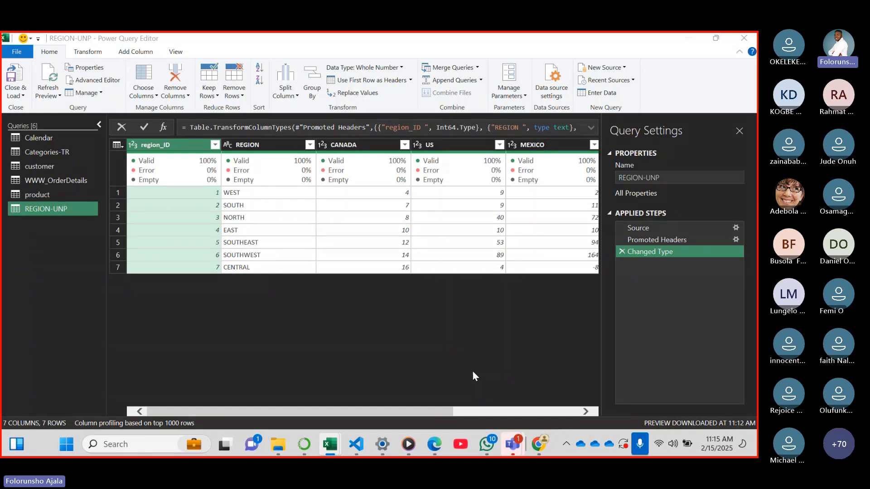
# Start a new Folder data source and choose the orders folder inside Global trade
pyautogui.moveTo(432, 411); pyautogui.dragTo(550, 400)
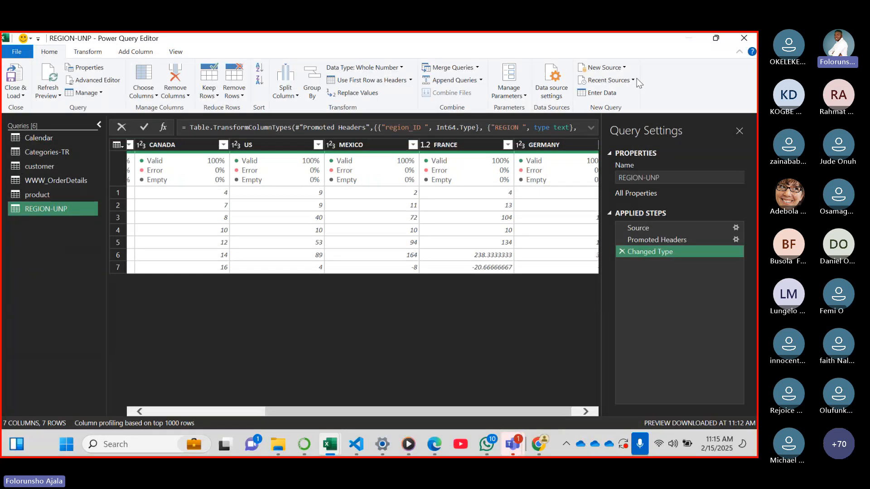
pyautogui.click(625, 68)
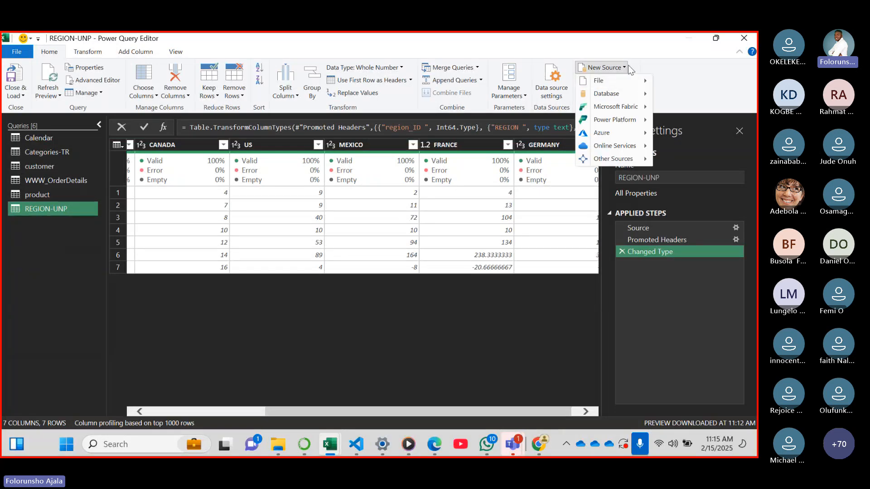
pyautogui.moveTo(644, 86)
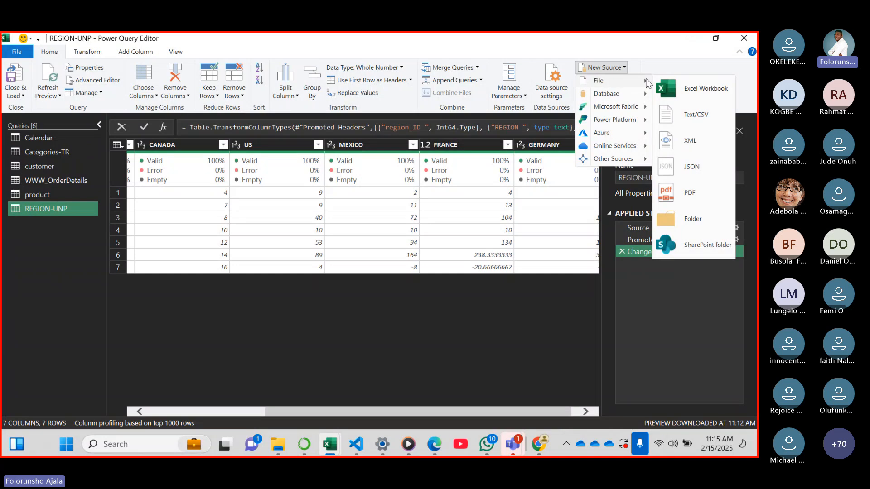
pyautogui.click(695, 222)
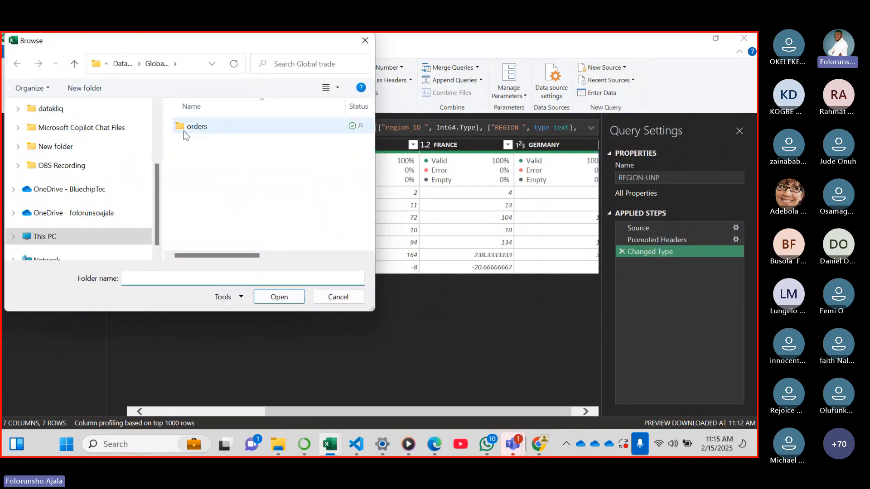
pyautogui.click(219, 123)
pyautogui.click(279, 297)
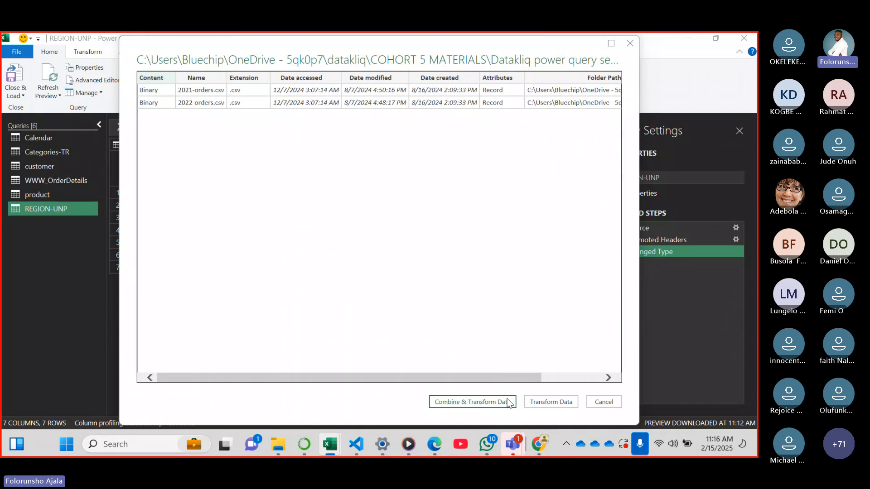
# Check the listed order files' details through the Folder Path column, and bring the file list into the editor with Transform Data, without combining
pyautogui.moveTo(487, 444)
pyautogui.moveTo(519, 379); pyautogui.dragTo(602, 368)
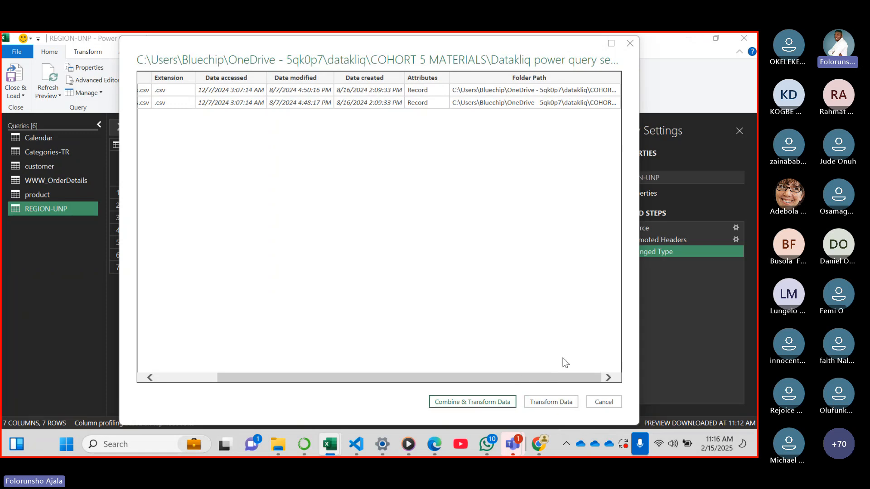
pyautogui.moveTo(583, 377); pyautogui.dragTo(506, 387)
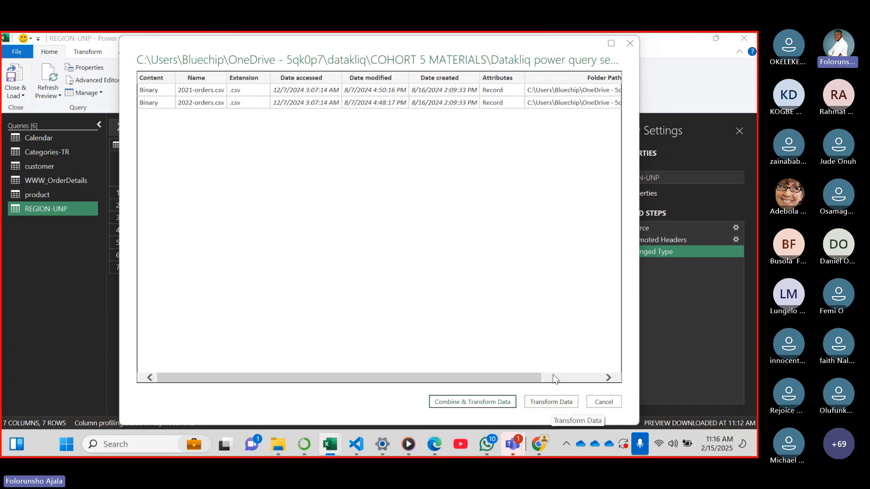
pyautogui.click(576, 396)
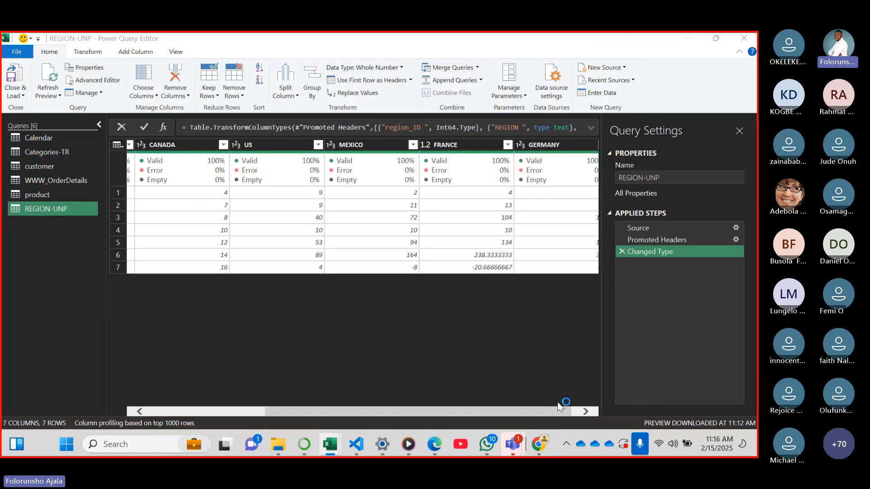
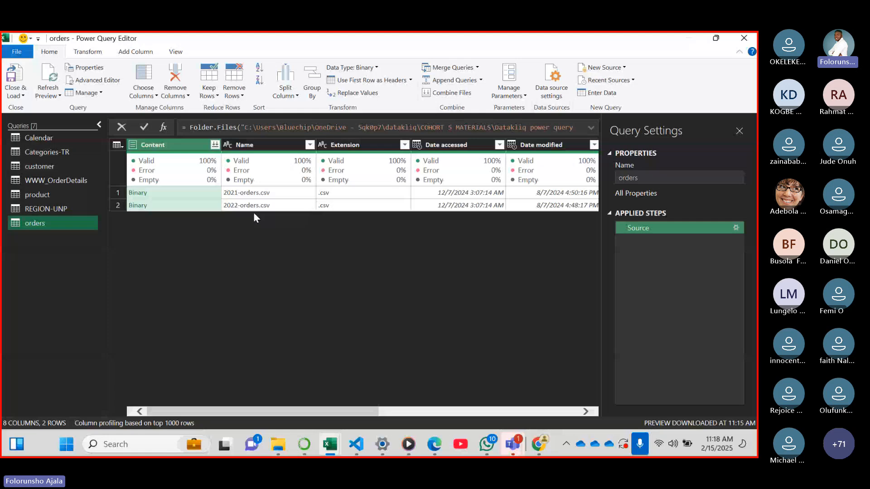
# Switch to the Teams meeting to check the chat, and return to the orders query in Book1's Power Query Editor
pyautogui.moveTo(519, 444)
pyautogui.click(512, 390)
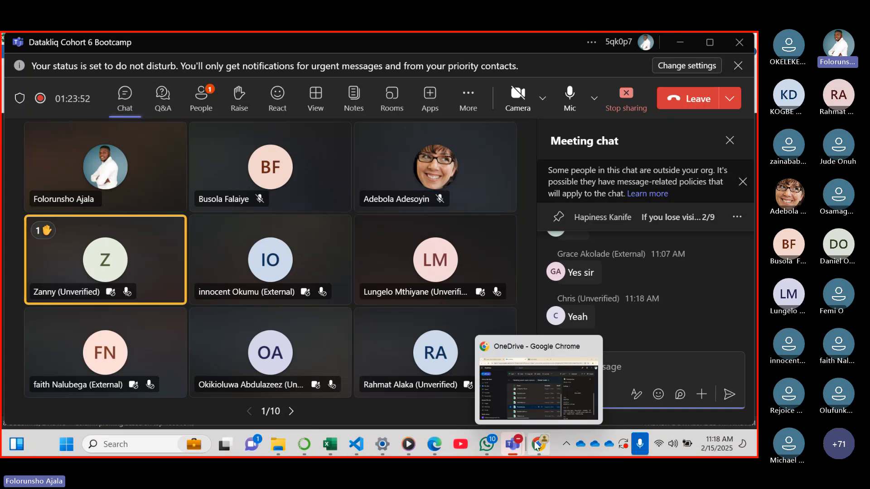
pyautogui.moveTo(330, 444)
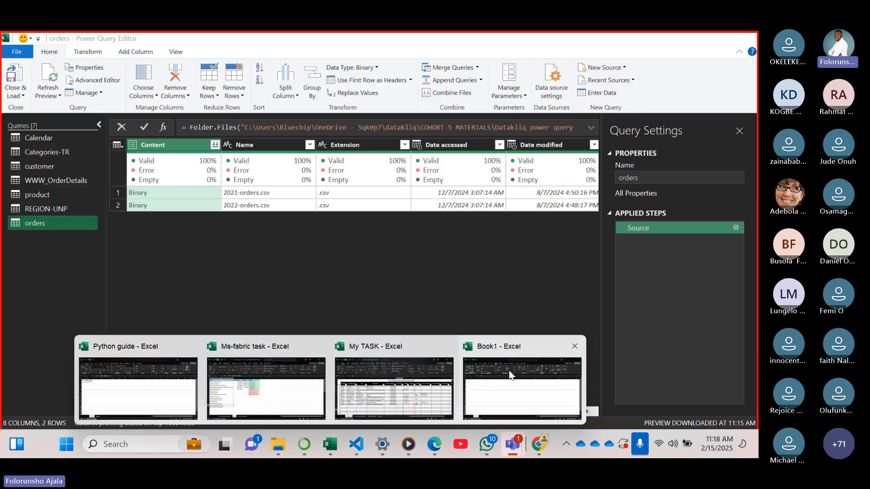
pyautogui.click(511, 375)
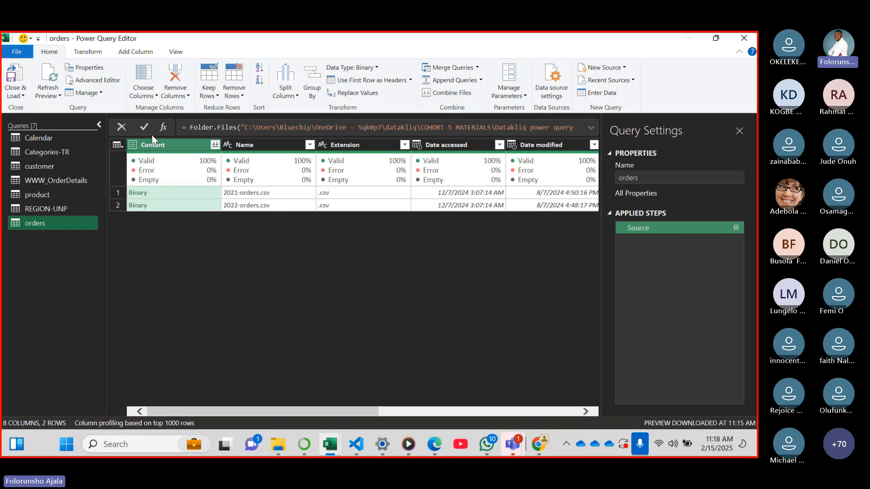
# Combine the order files using the first file as sample, a comma delimiter and data types based on the first 200 rows
pyautogui.click(215, 145)
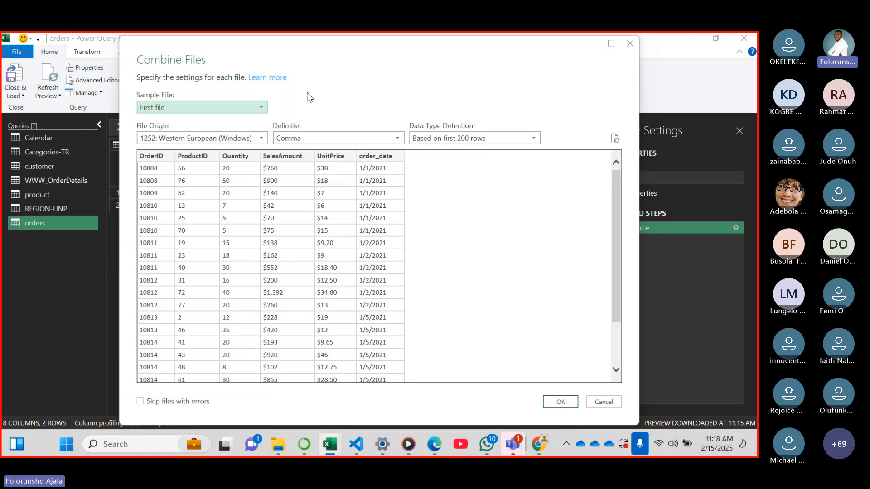
pyautogui.moveTo(615, 295); pyautogui.dragTo(619, 337)
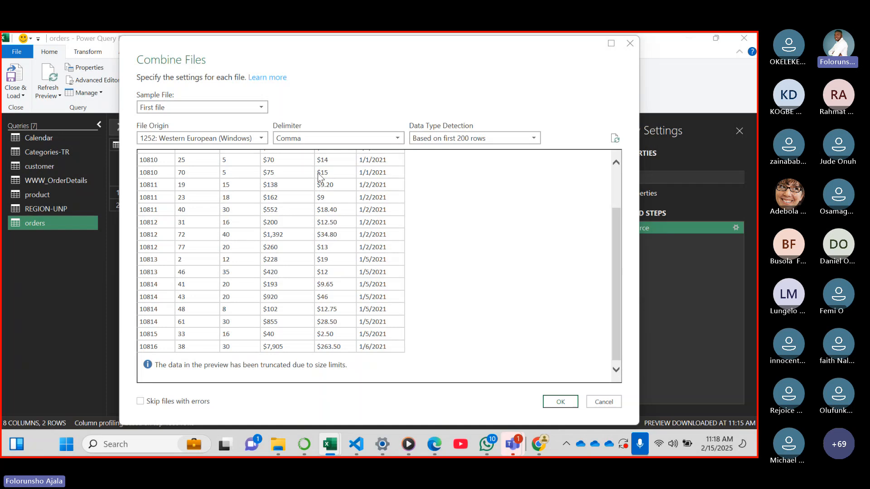
pyautogui.click(560, 402)
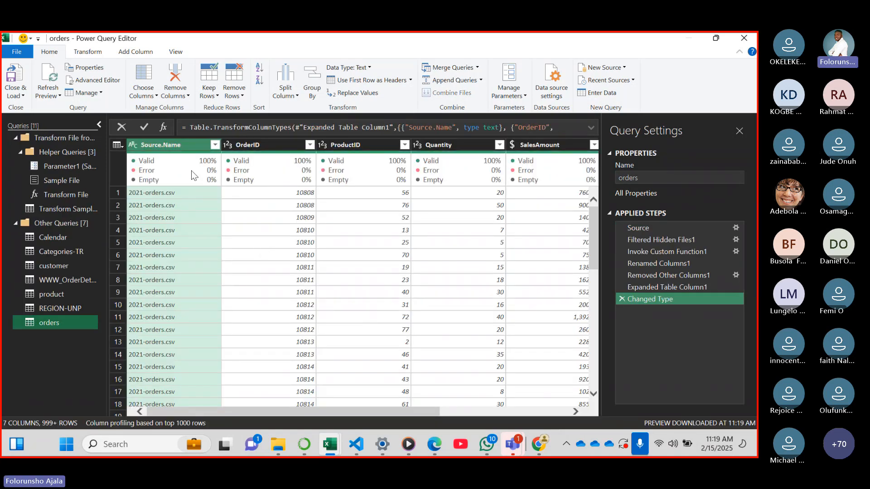
# Sort the combined orders by order_date in descending order and look through the rows for their dates and source files
pyautogui.moveTo(176, 163)
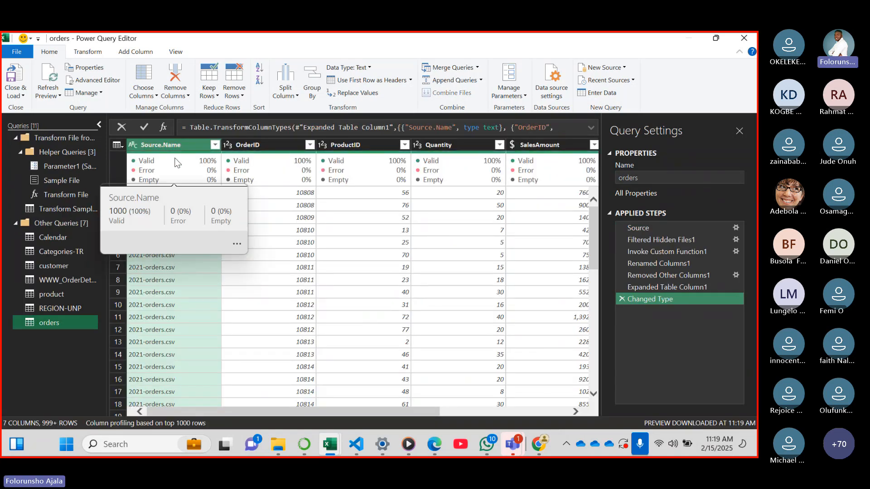
pyautogui.moveTo(281, 412); pyautogui.dragTo(499, 406)
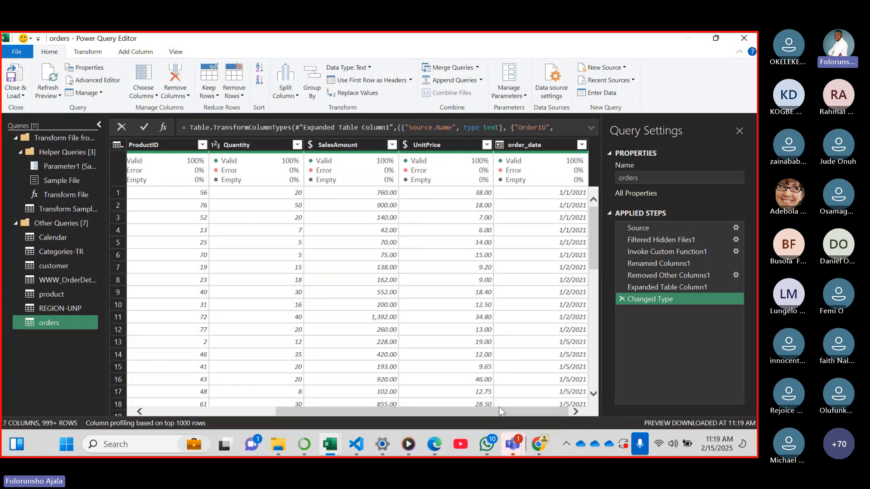
pyautogui.click(581, 144)
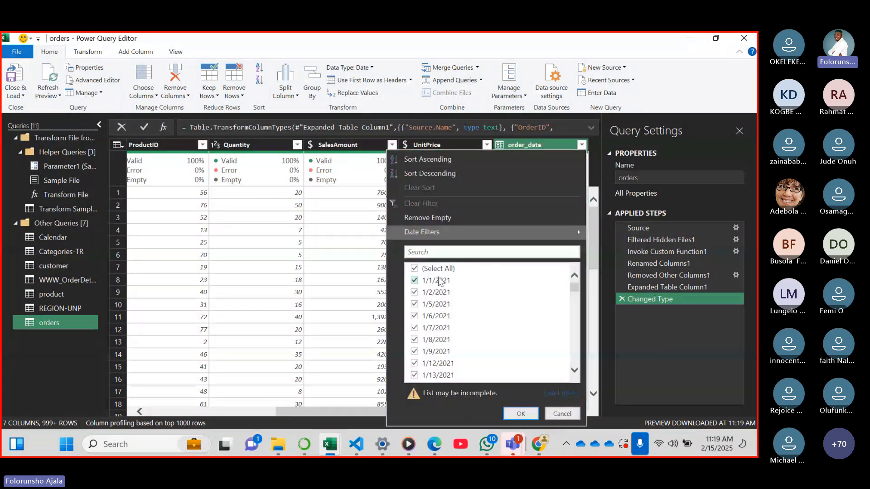
pyautogui.click(434, 175)
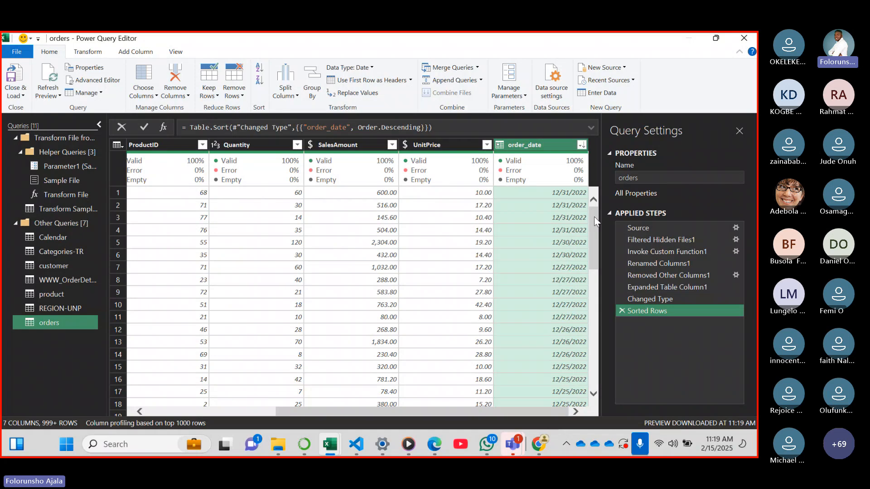
pyautogui.moveTo(595, 222); pyautogui.dragTo(588, 362)
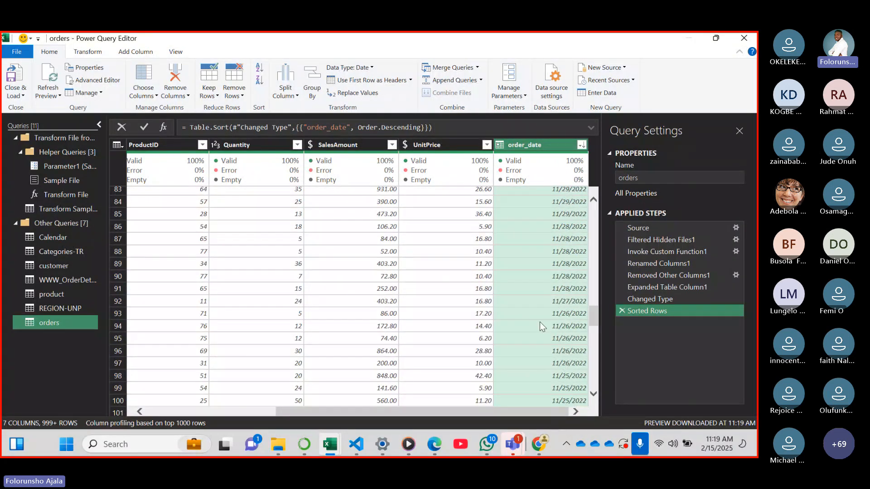
pyautogui.moveTo(547, 415); pyautogui.dragTo(330, 385)
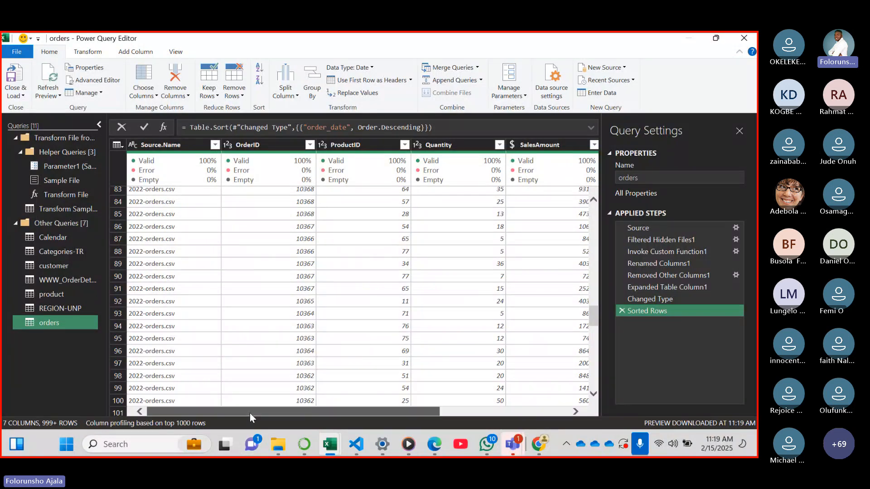
# Remove the Source.Name column from the orders query and check the remaining columns through order_date
pyautogui.click(170, 150)
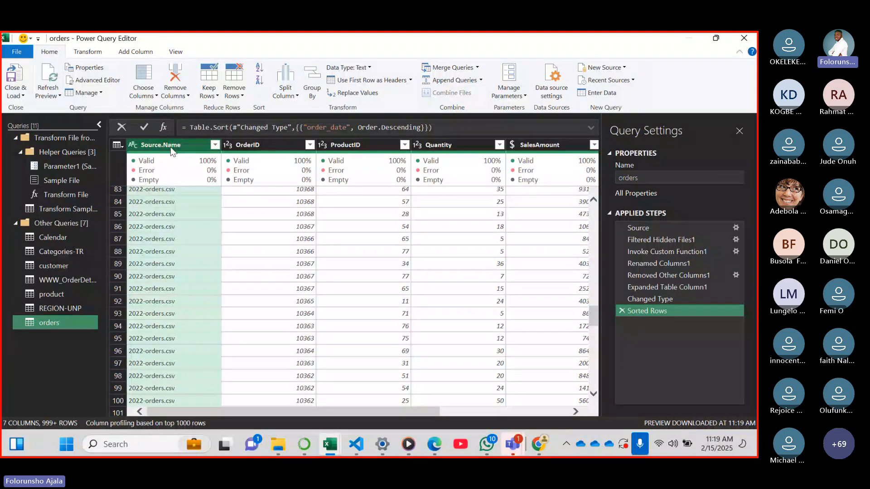
pyautogui.rightClick(171, 149)
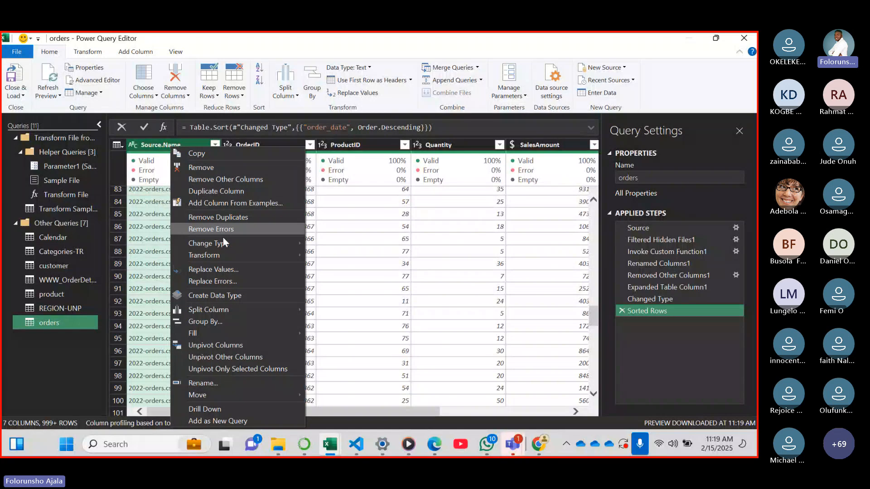
pyautogui.click(211, 167)
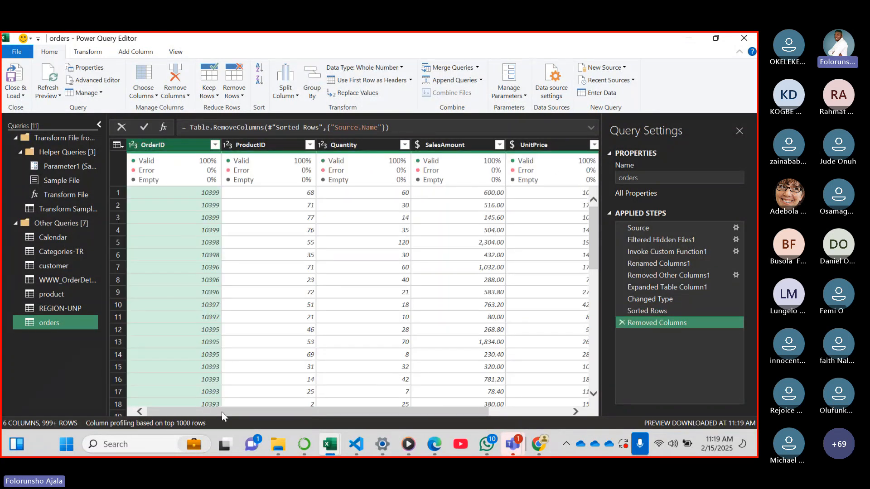
pyautogui.moveTo(221, 412); pyautogui.dragTo(450, 406)
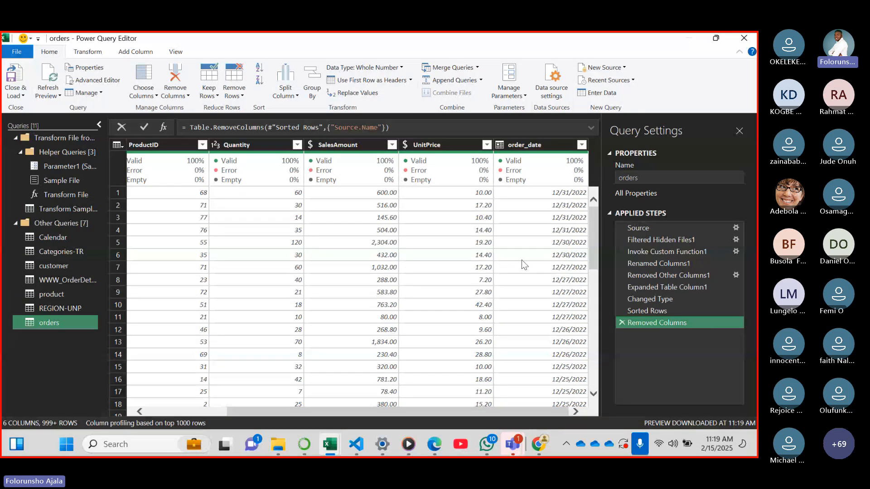
# Collapse the Transform File helper group, view the Calendar query, and open the customer query, dismissing its preview-age notice
pyautogui.click(15, 138)
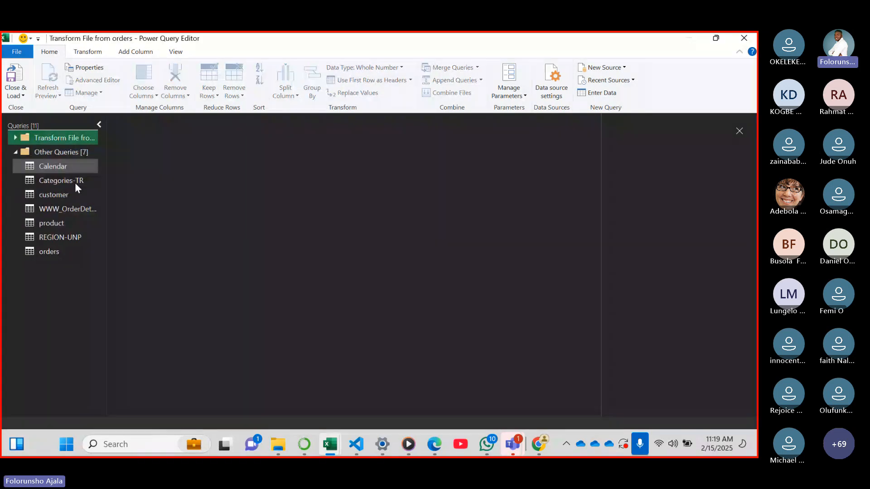
pyautogui.click(50, 152)
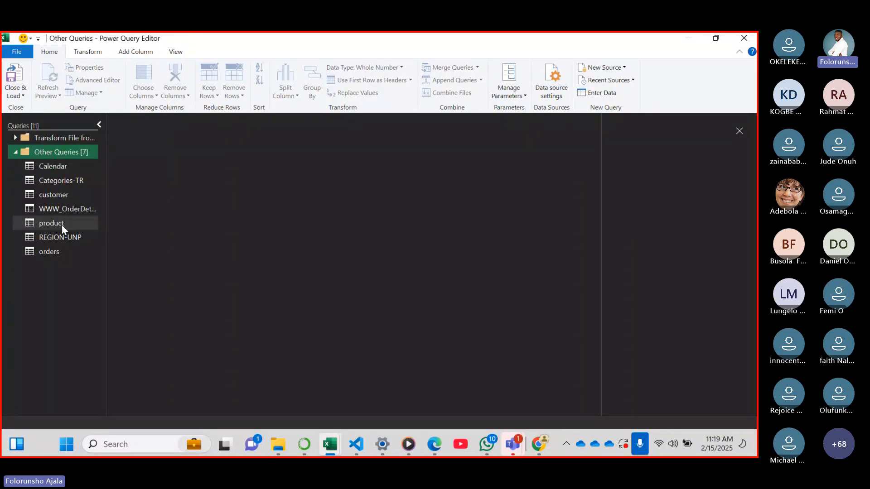
pyautogui.click(55, 165)
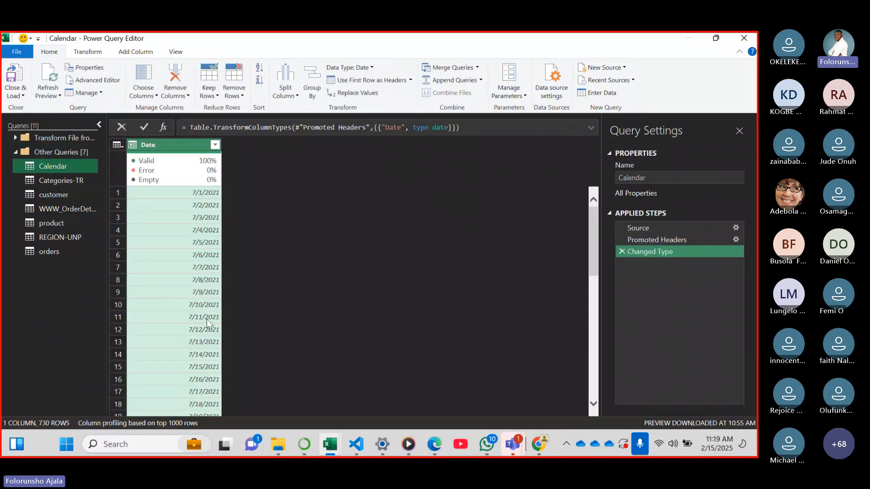
pyautogui.click(49, 195)
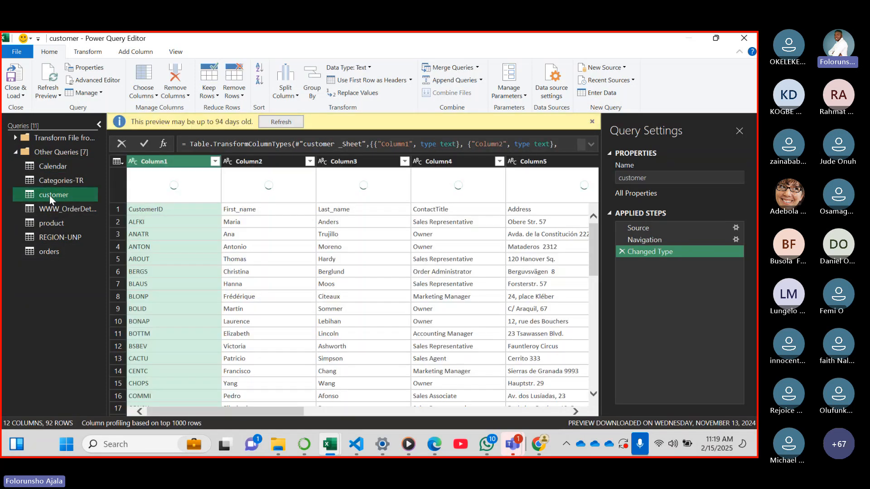
pyautogui.click(592, 121)
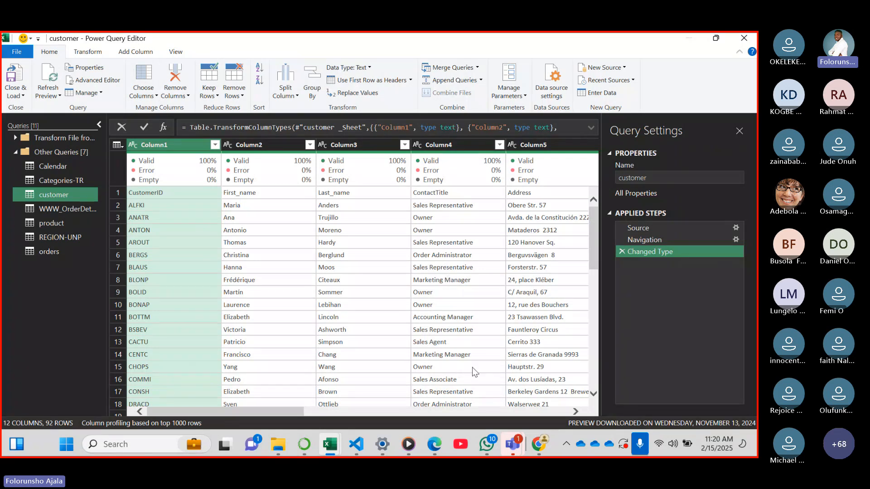
# Switch to the Teams meeting, read the newest chat replies, and return to the customer query in the Power Query Editor
pyautogui.moveTo(503, 440)
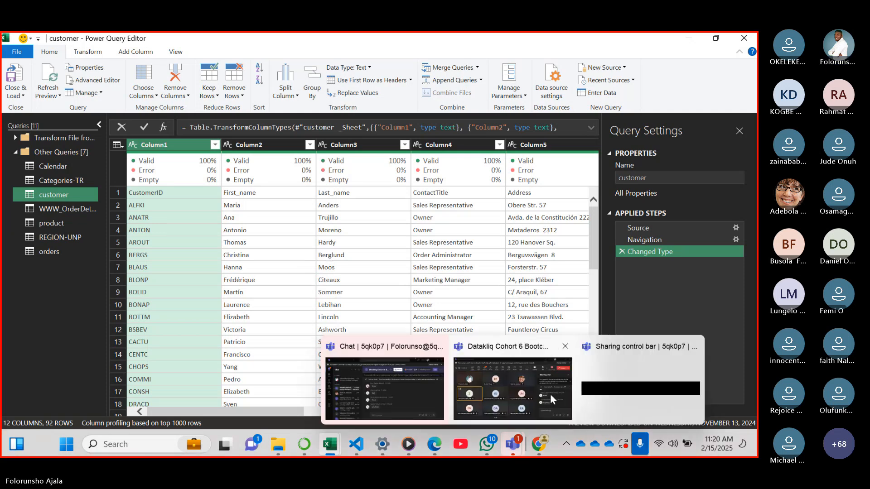
pyautogui.click(550, 394)
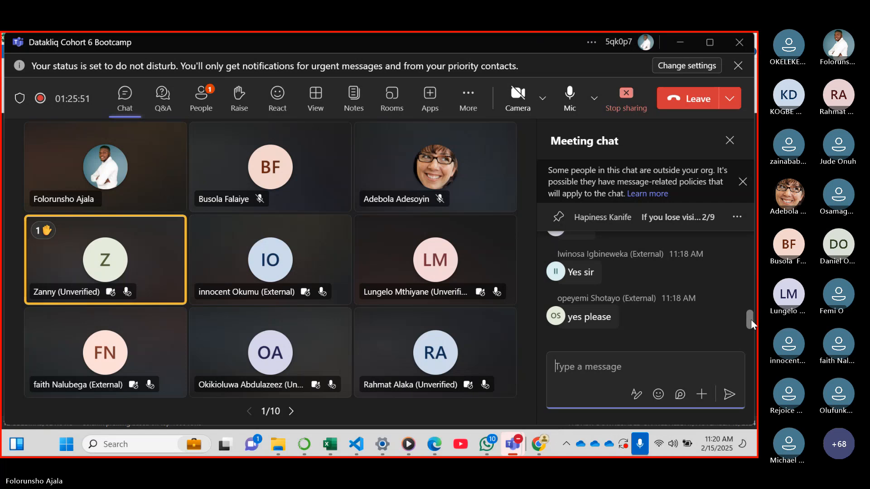
pyautogui.moveTo(749, 320)
pyautogui.mouseDown()
pyautogui.moveTo(750, 314)
pyautogui.moveTo(749, 335)
pyautogui.mouseUp()
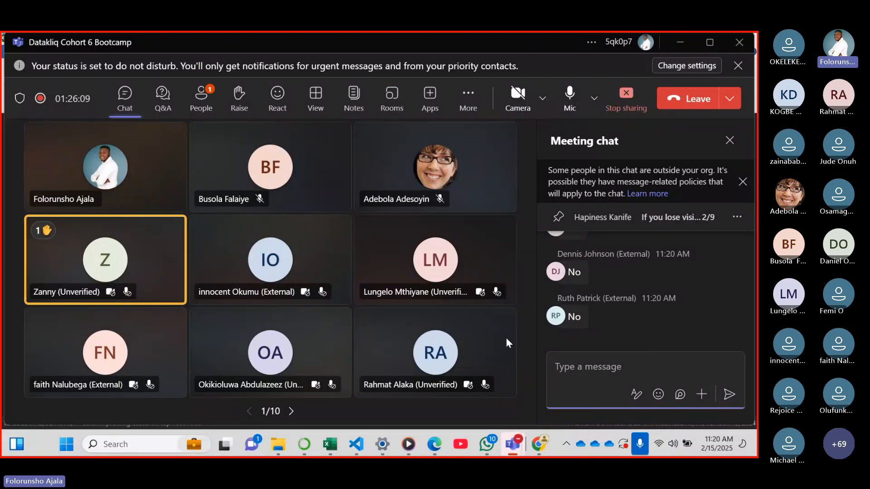
pyautogui.moveTo(515, 440)
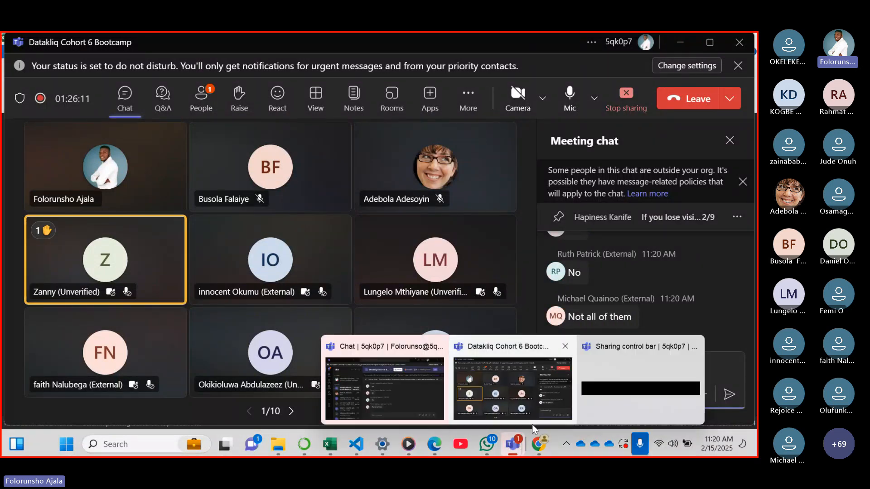
pyautogui.moveTo(337, 448)
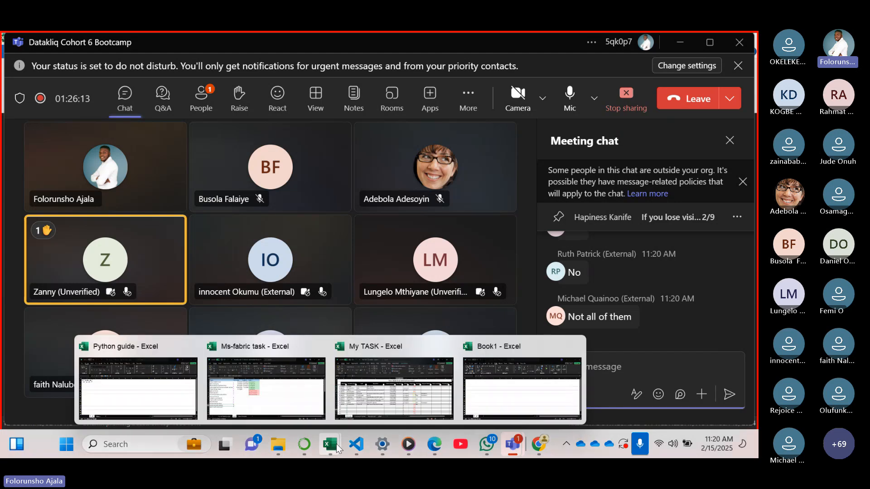
pyautogui.click(500, 387)
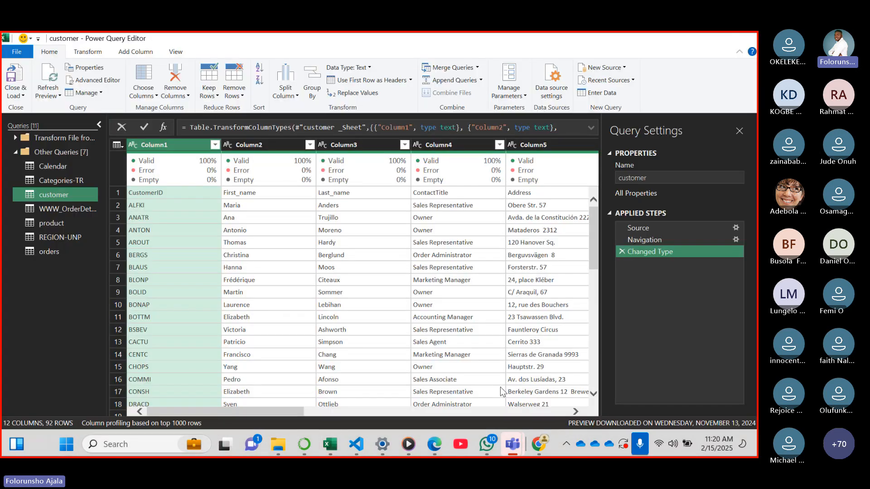
pyautogui.click(77, 55)
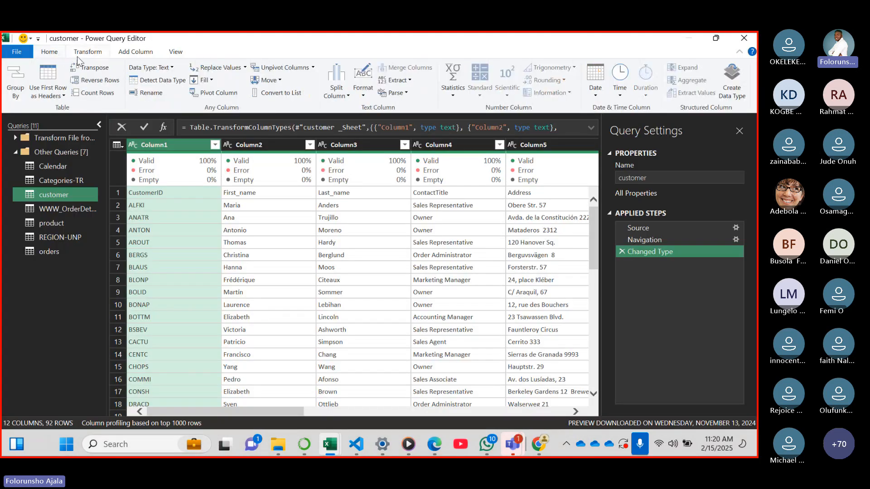
pyautogui.click(131, 53)
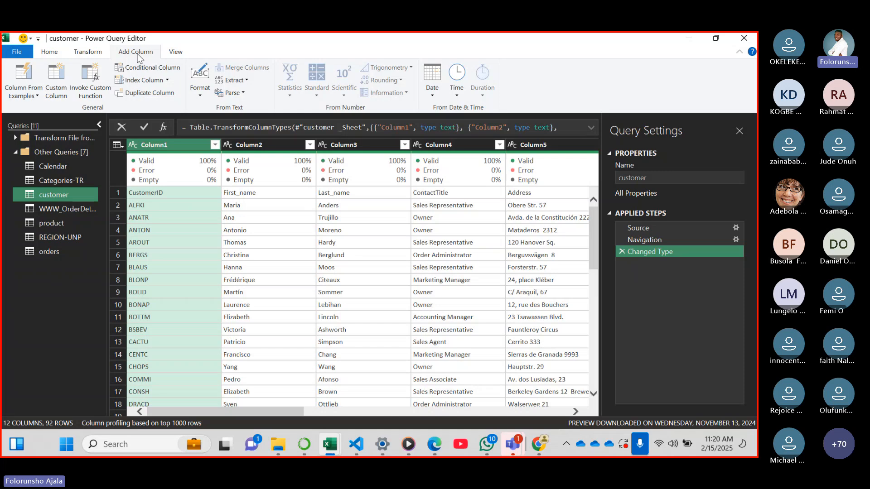
pyautogui.click(182, 52)
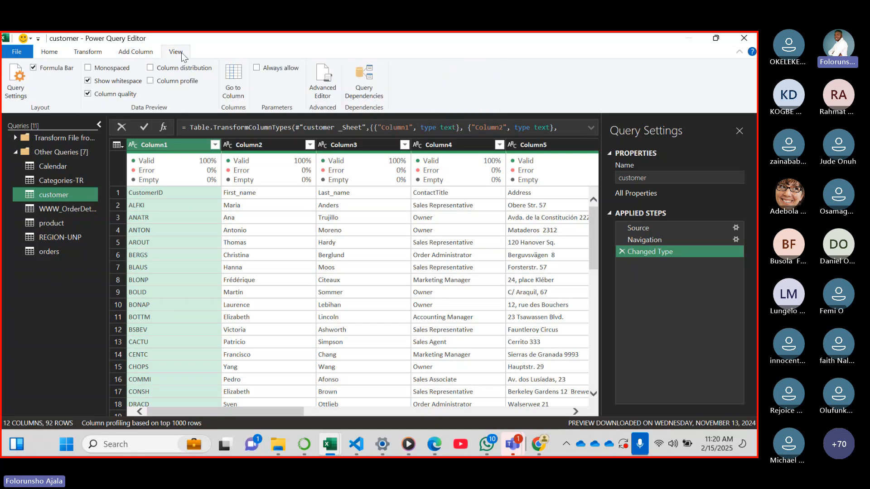
pyautogui.click(93, 55)
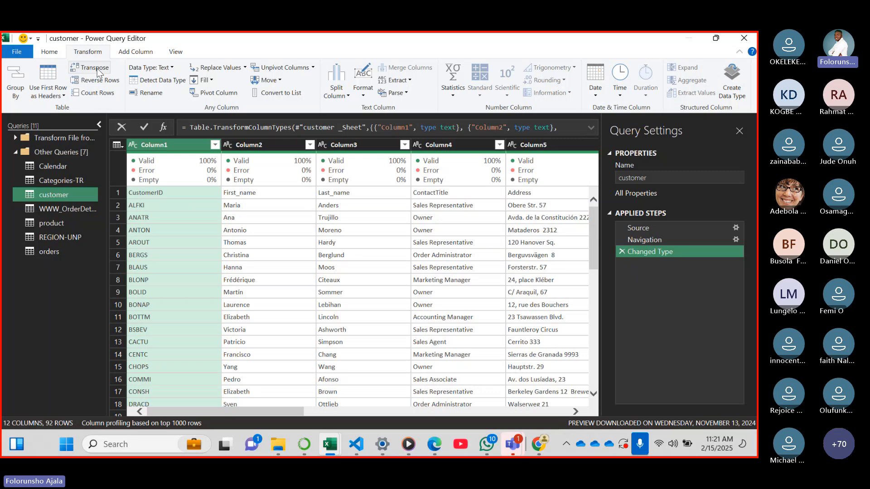
# Open the Calendar query and examine its Date column together with the available transform and add-column commands
pyautogui.moveTo(196, 176)
pyautogui.click(69, 165)
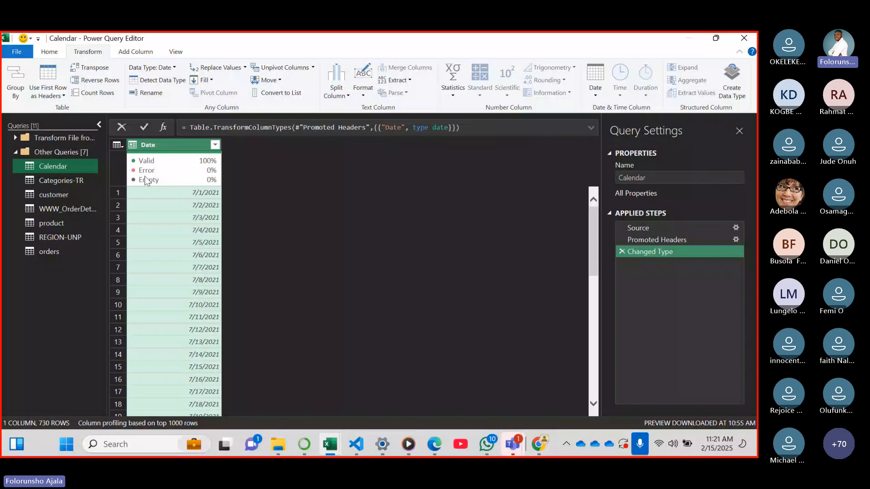
pyautogui.moveTo(183, 160)
pyautogui.click(148, 54)
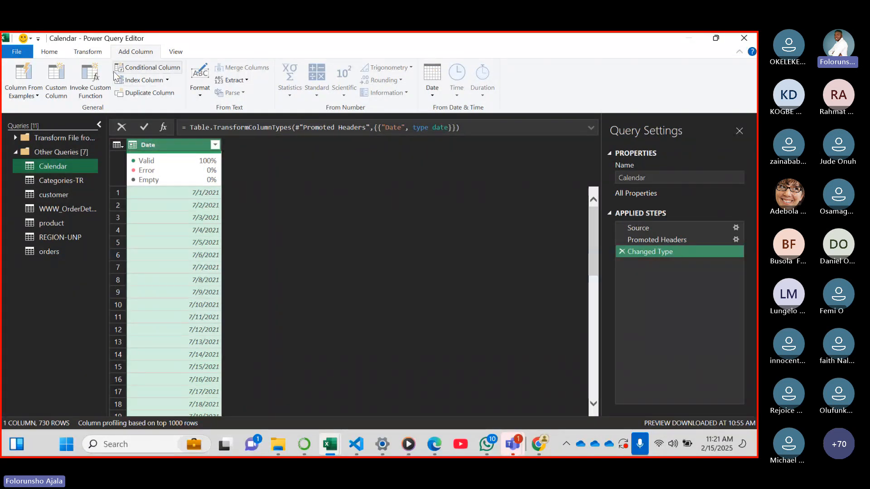
pyautogui.click(87, 52)
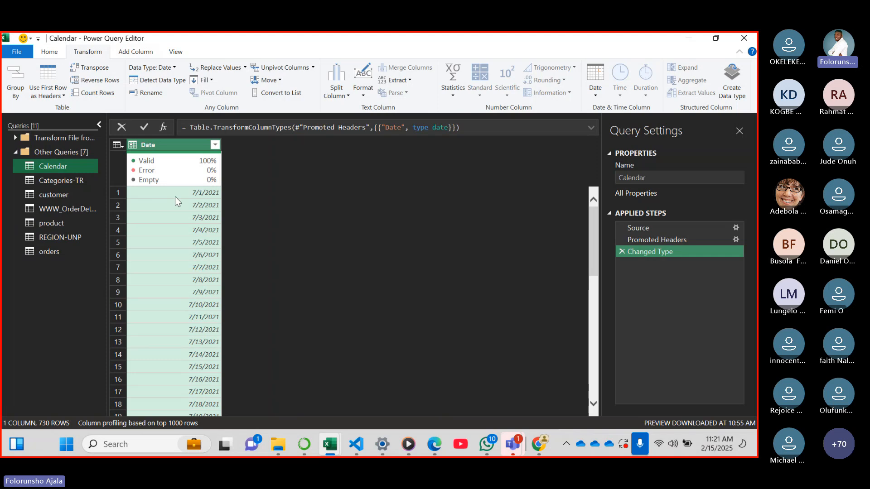
pyautogui.moveTo(169, 162)
# Switch to the Teams meeting window and check the latest chat replies
pyautogui.moveTo(512, 443)
pyautogui.click(507, 381)
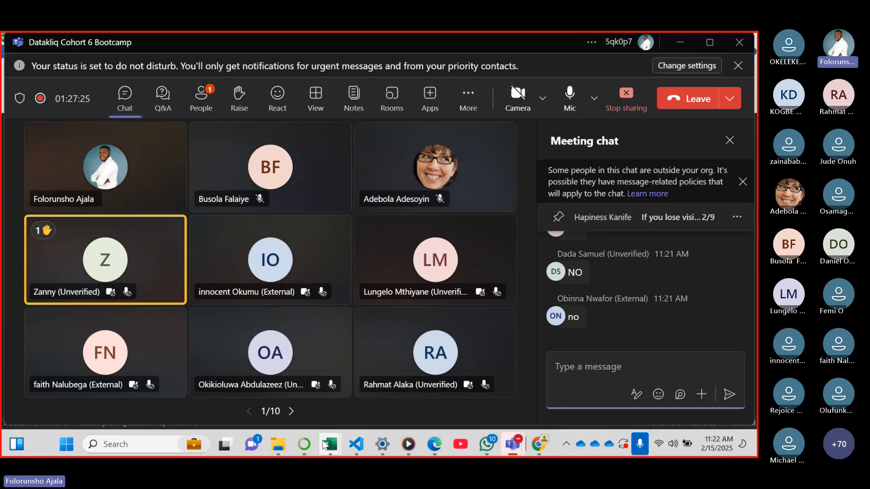
# Return to the Power Query Editor, try adding a month-name column from the Calendar query's Date column, and remove that applied step
pyautogui.moveTo(330, 445)
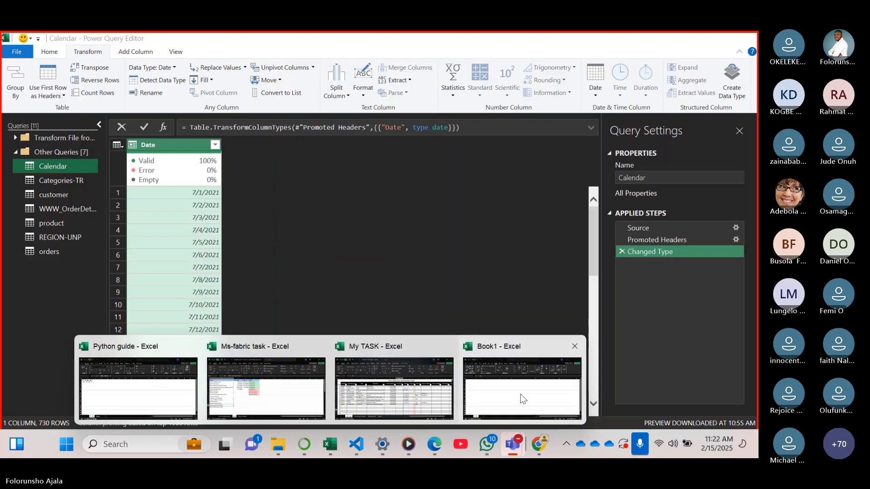
pyautogui.click(524, 399)
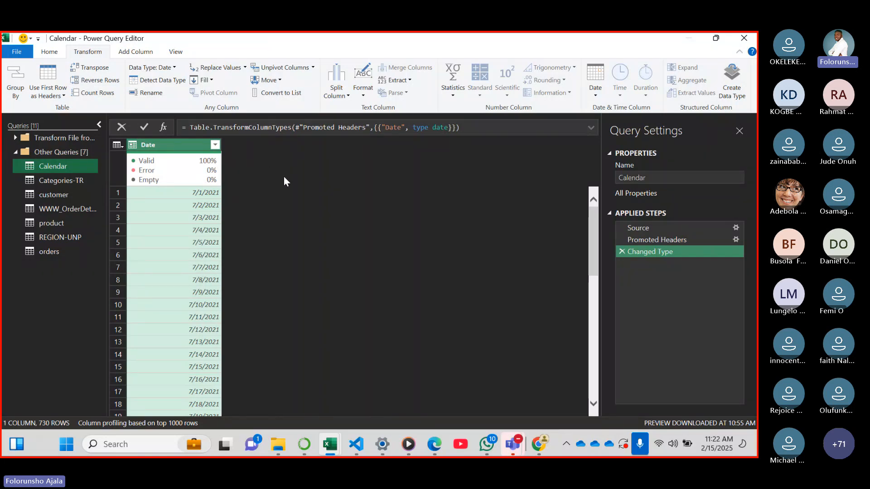
pyautogui.click(138, 53)
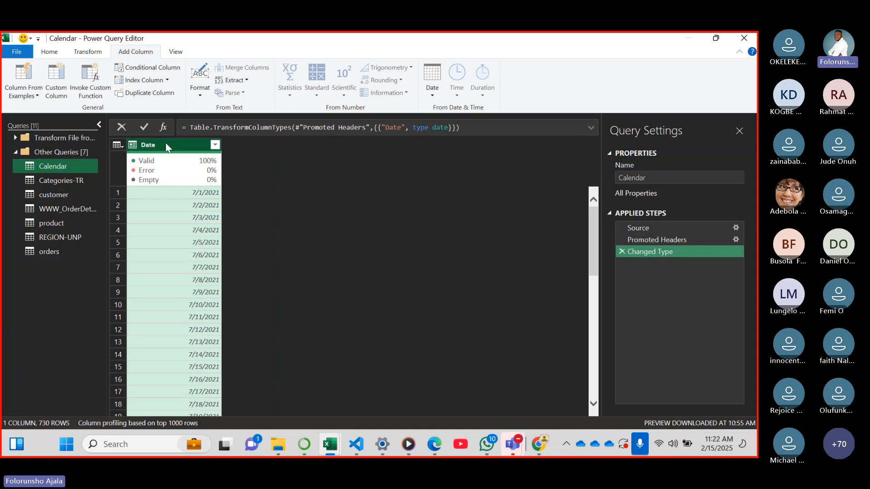
pyautogui.click(433, 96)
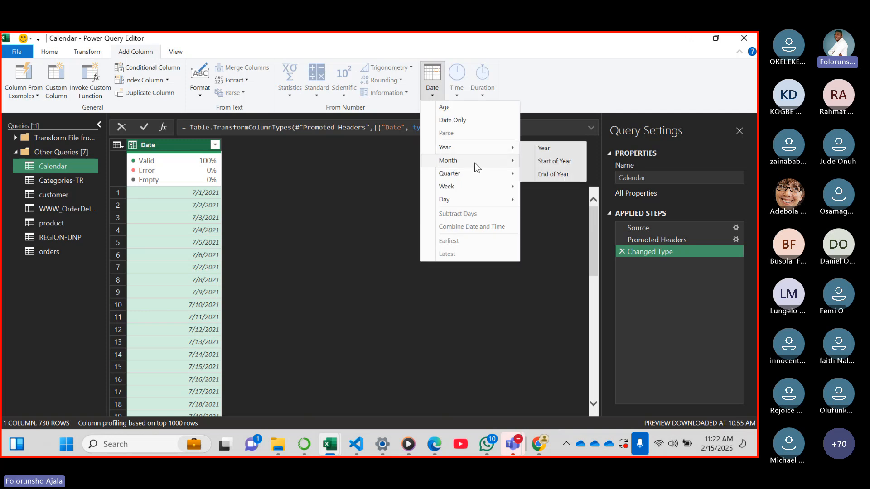
pyautogui.moveTo(477, 162)
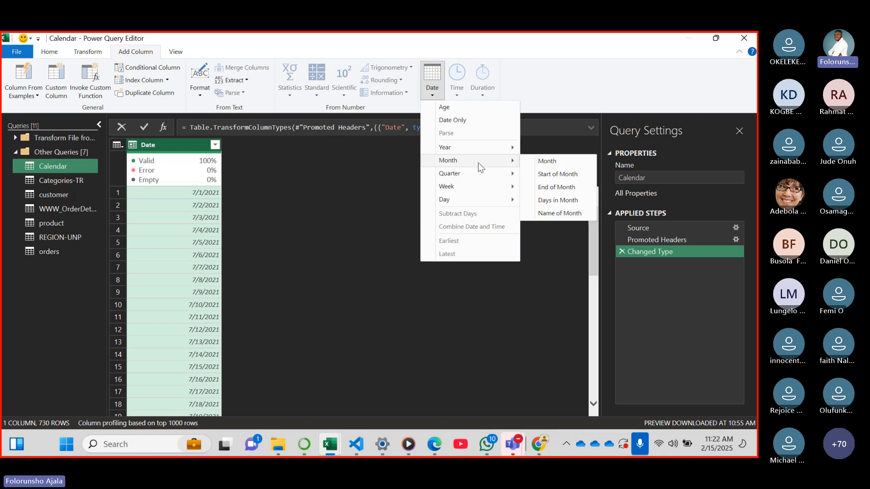
pyautogui.click(557, 214)
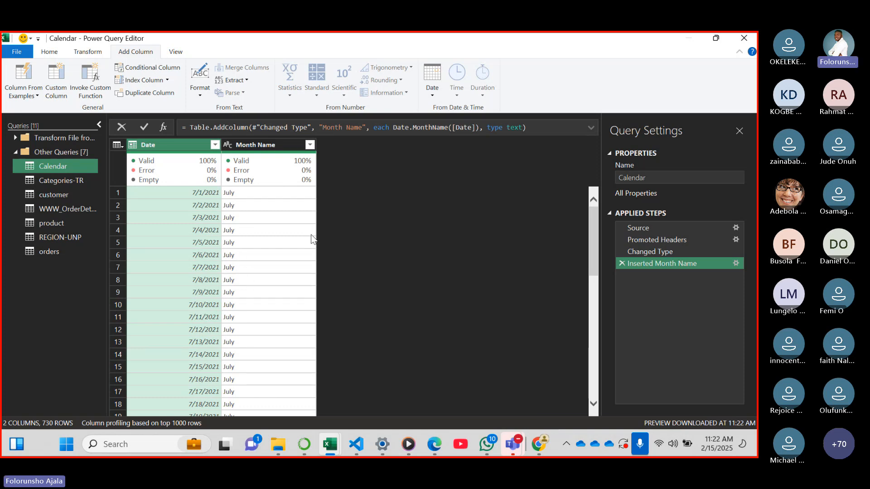
pyautogui.click(621, 263)
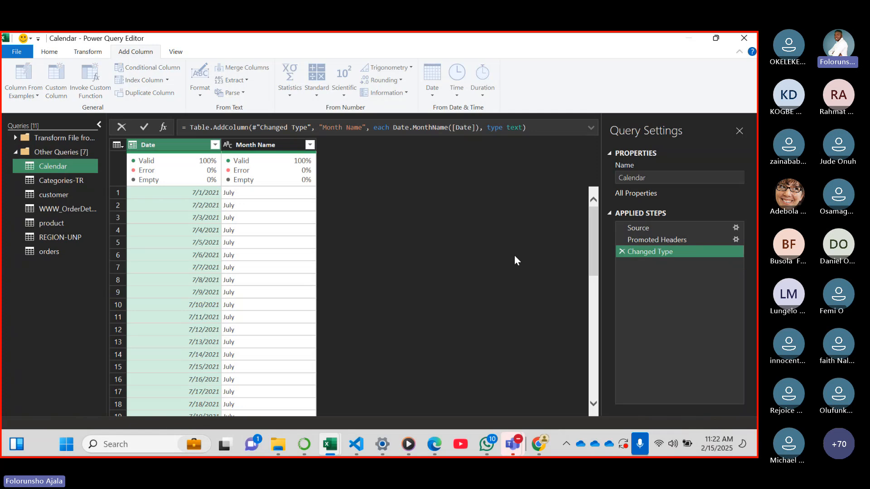
# Try converting the Calendar query's Date column to month names in place
pyautogui.moveTo(197, 168)
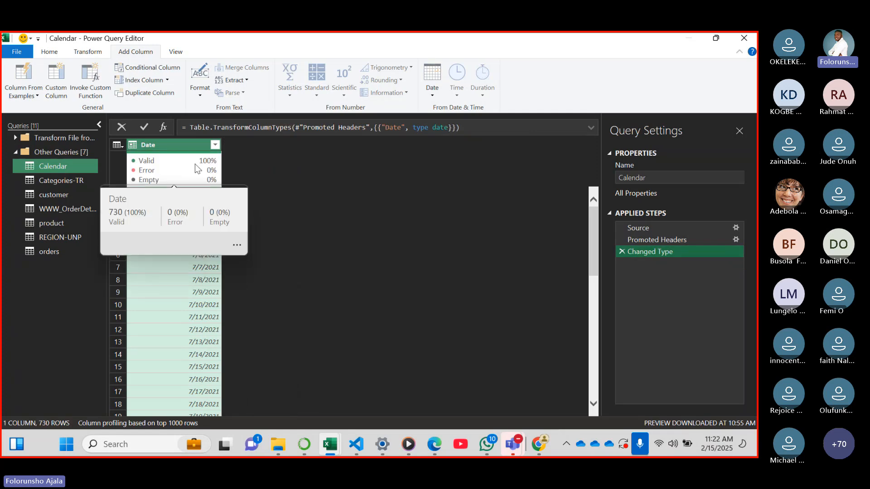
pyautogui.click(88, 52)
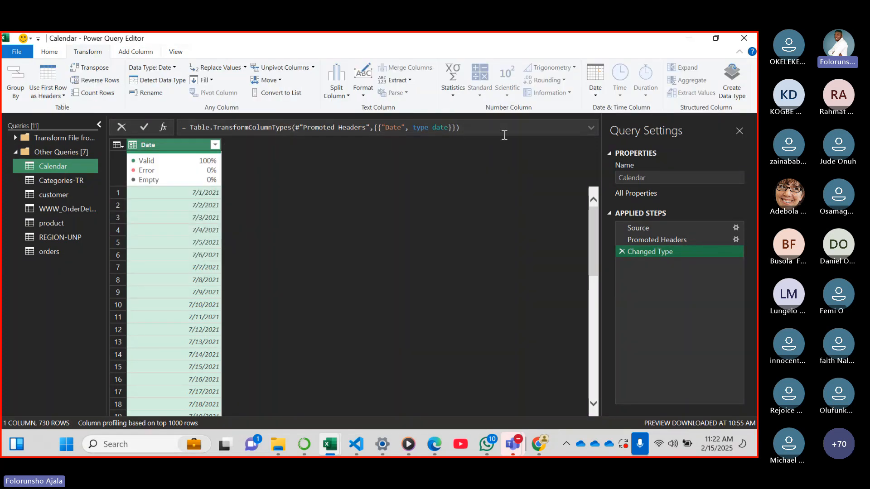
pyautogui.click(600, 95)
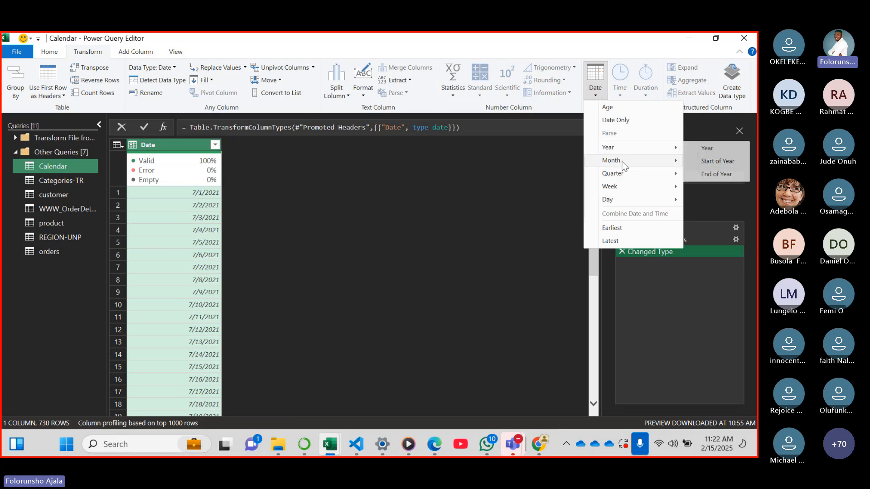
pyautogui.moveTo(621, 161)
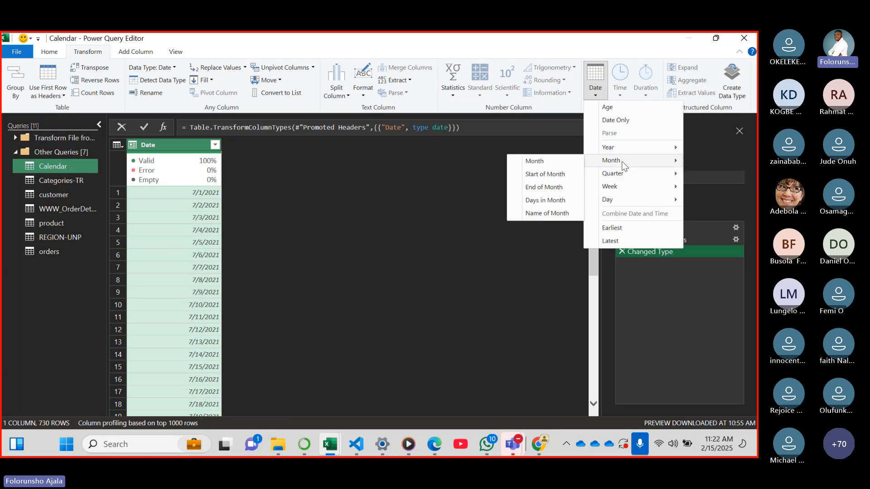
pyautogui.click(543, 215)
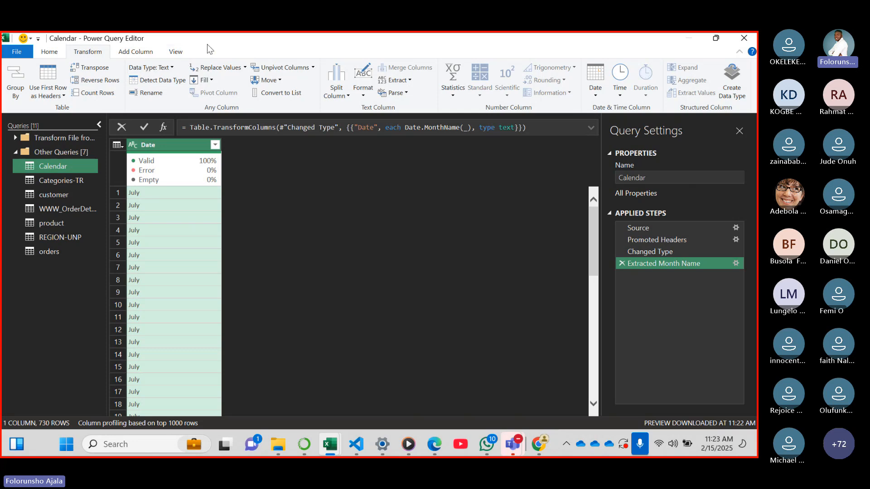
# Hide and restore the Query Settings pane, and remove the Extracted Month Name step from the Calendar query
pyautogui.click(139, 55)
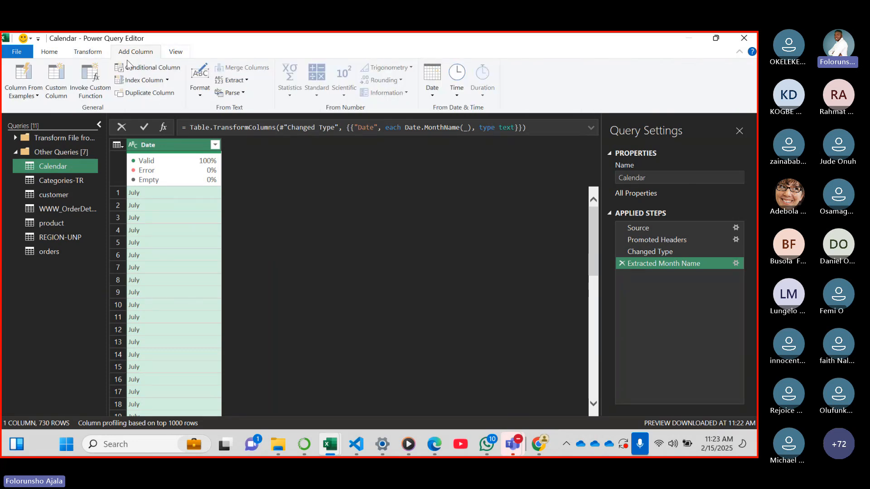
pyautogui.click(89, 53)
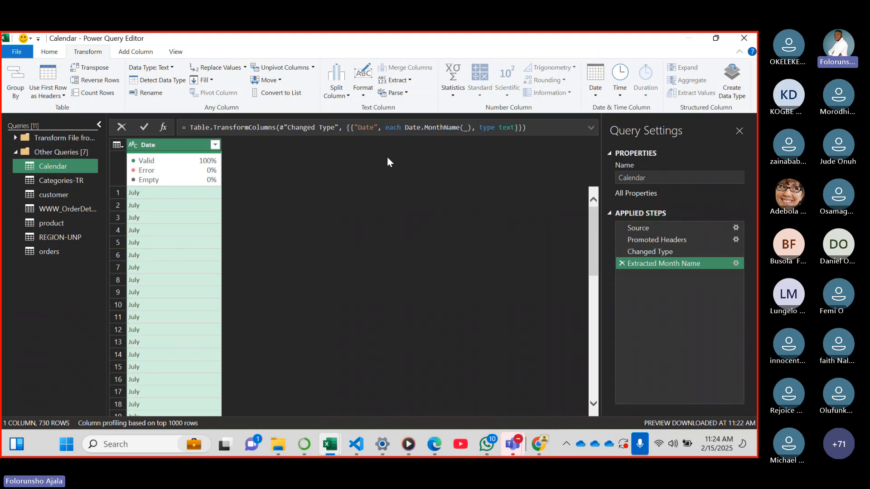
pyautogui.click(179, 54)
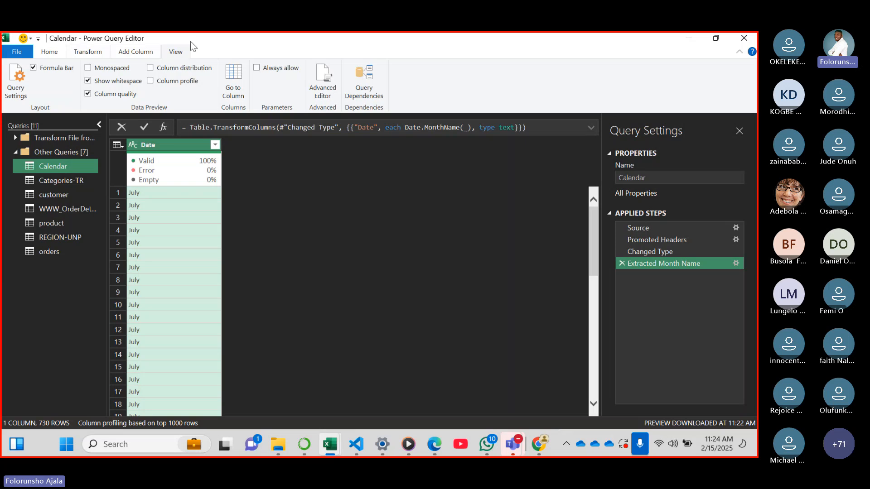
pyautogui.click(16, 89)
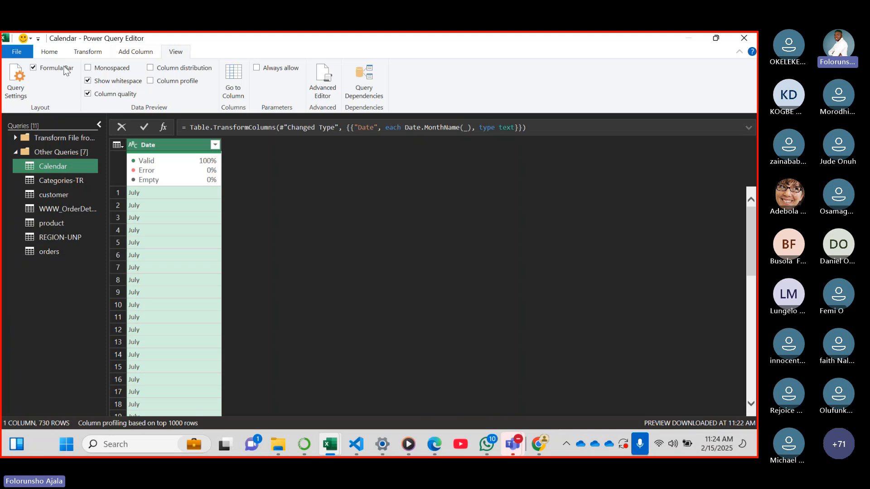
pyautogui.click(17, 78)
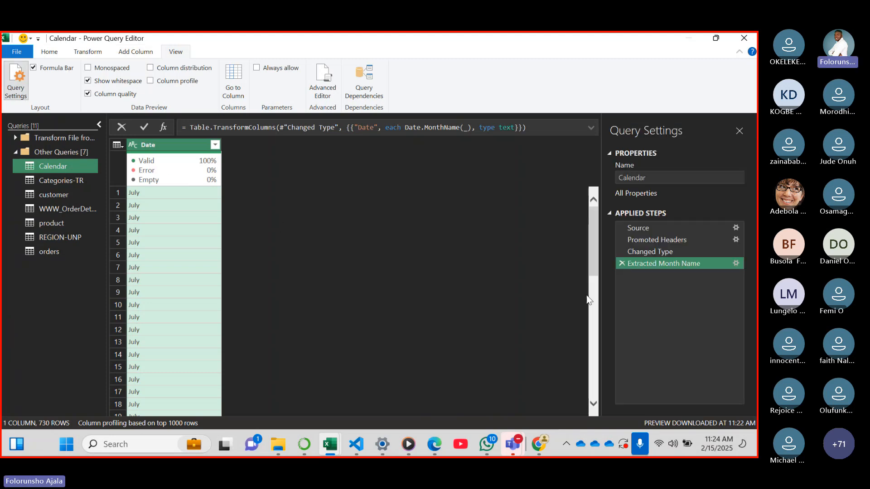
pyautogui.click(622, 263)
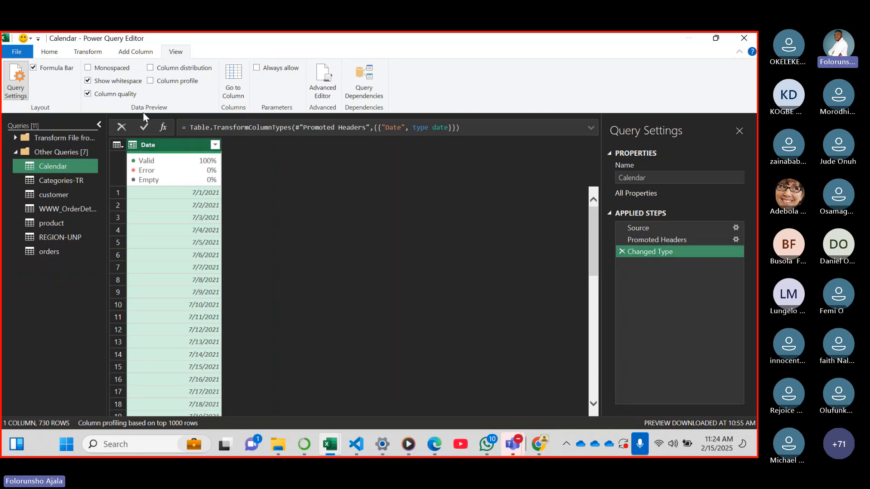
# Add a separate month-name column to the Calendar query, derived from the Date column
pyautogui.click(99, 53)
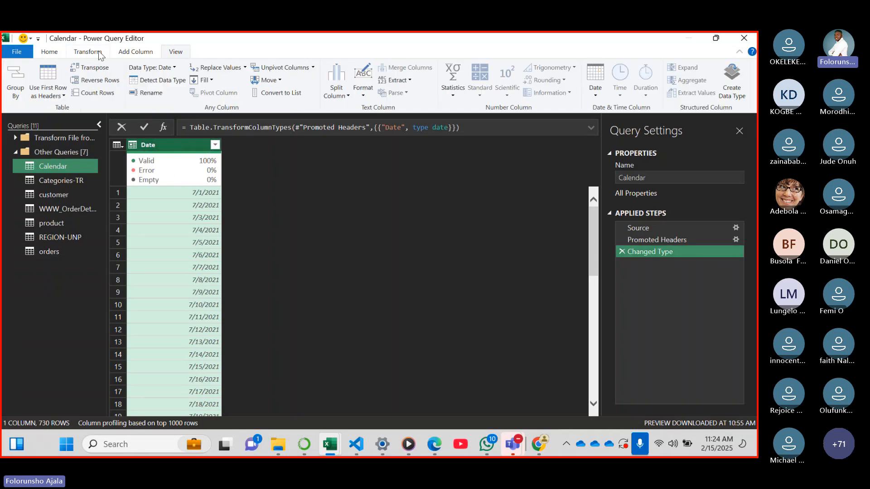
pyautogui.click(154, 54)
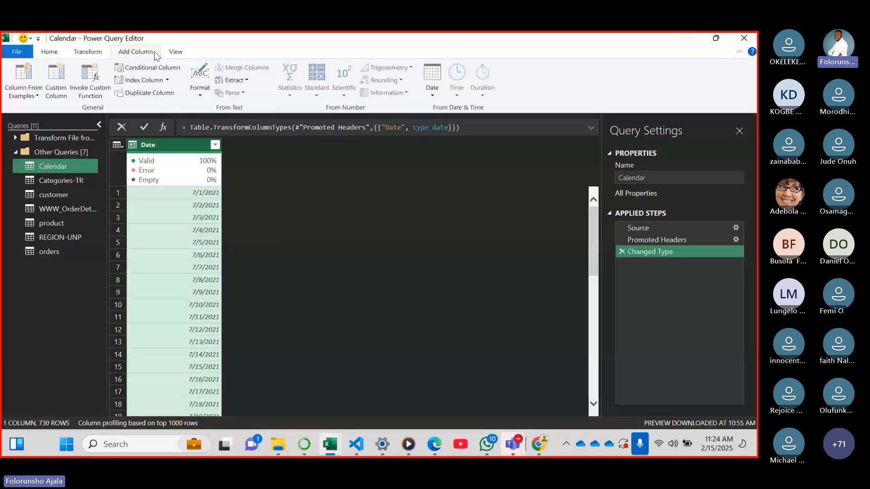
pyautogui.click(433, 94)
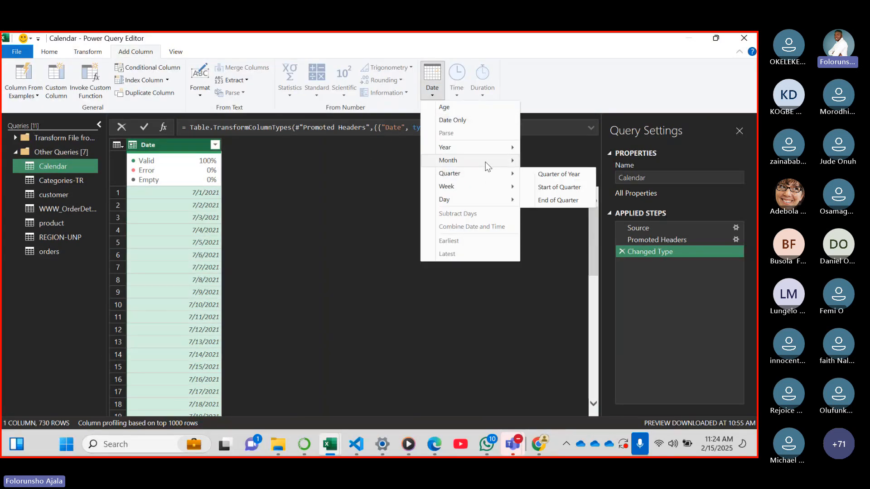
pyautogui.moveTo(485, 161)
pyautogui.click(562, 213)
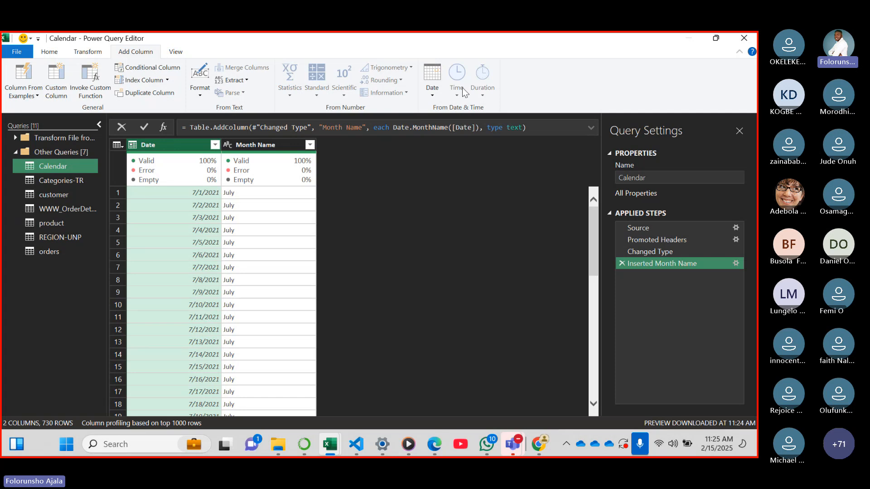
# Add a day-name column to the Calendar query, derived from the Date column
pyautogui.click(431, 99)
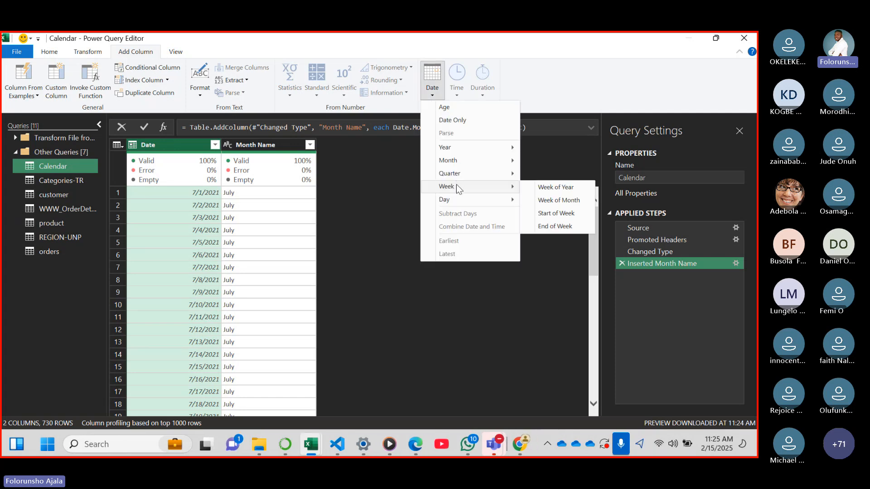
pyautogui.moveTo(479, 206)
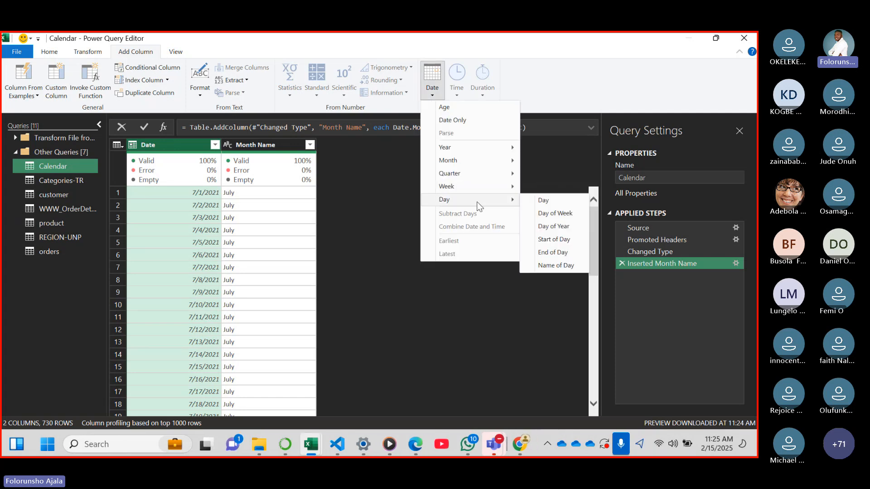
pyautogui.click(557, 265)
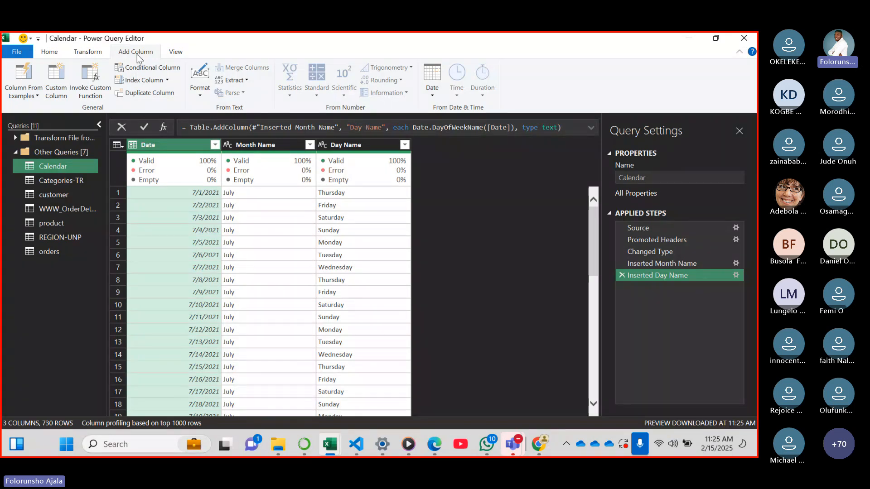
# Open the customer query, promote its first row to column headers, and review the columns across to country
pyautogui.click(88, 52)
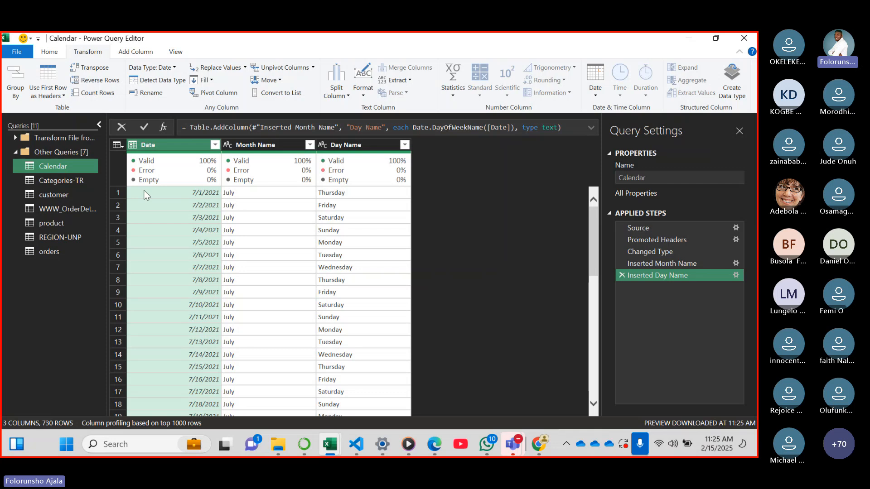
pyautogui.click(68, 194)
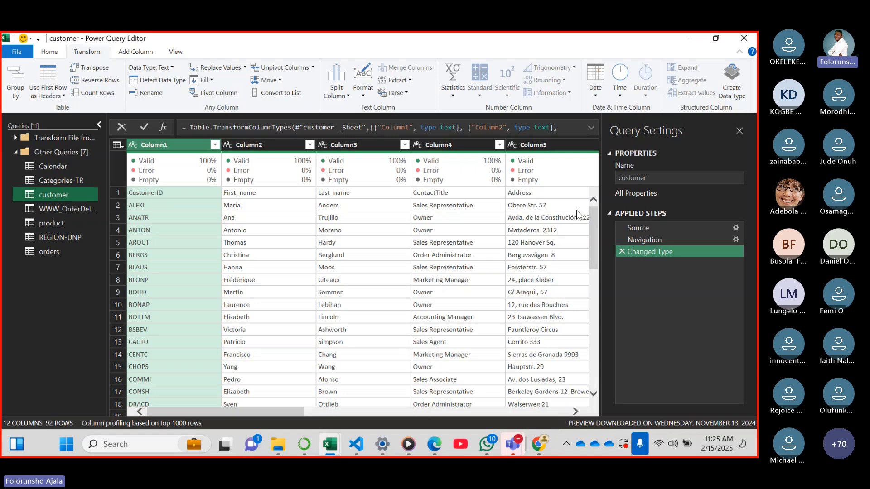
pyautogui.moveTo(590, 228)
pyautogui.mouseDown()
pyautogui.moveTo(596, 333)
pyautogui.moveTo(589, 224)
pyautogui.mouseUp()
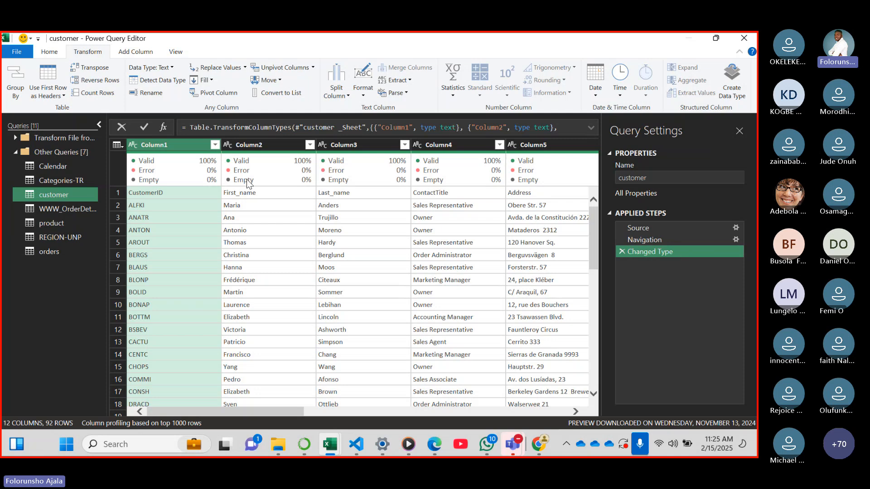
pyautogui.moveTo(378, 183)
pyautogui.moveTo(525, 166)
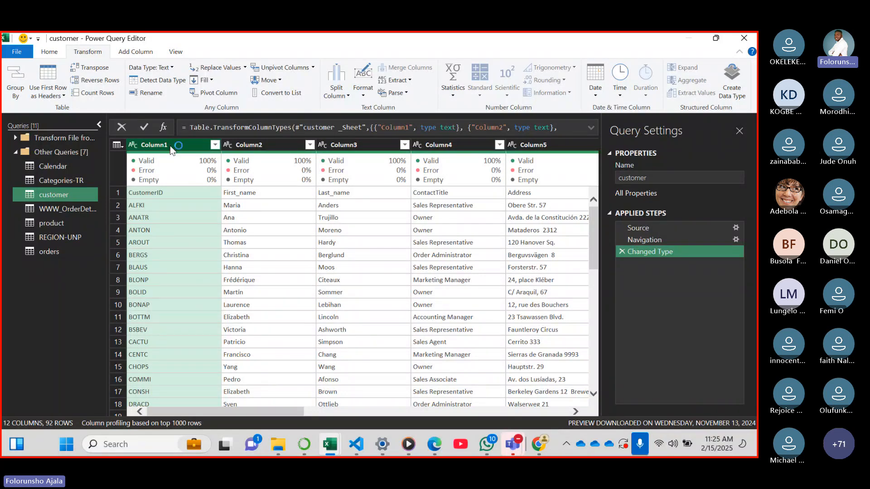
pyautogui.moveTo(285, 159)
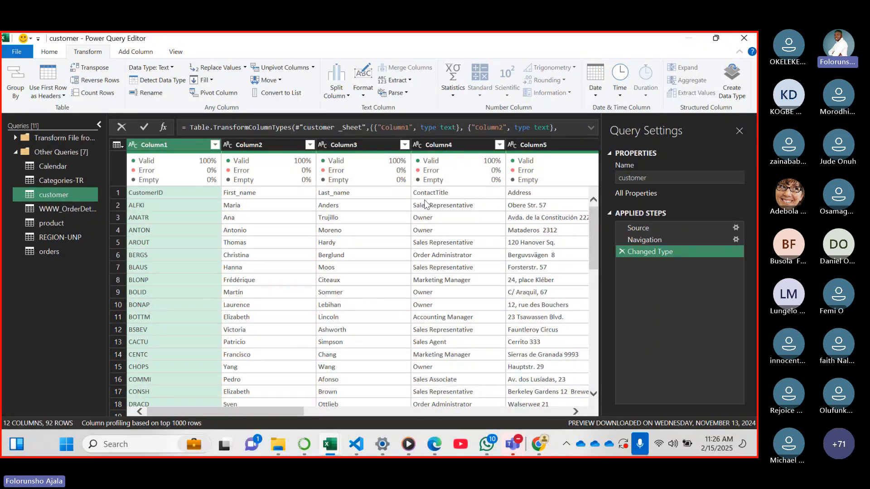
pyautogui.click(49, 52)
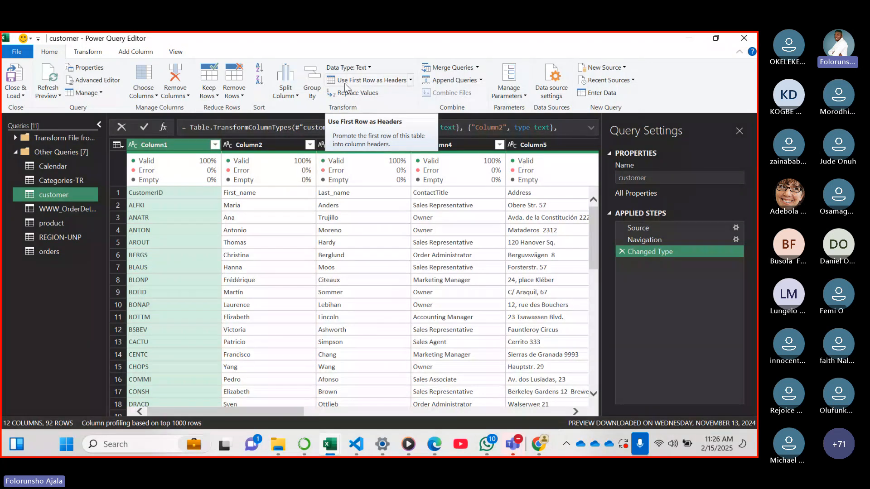
pyautogui.click(411, 80)
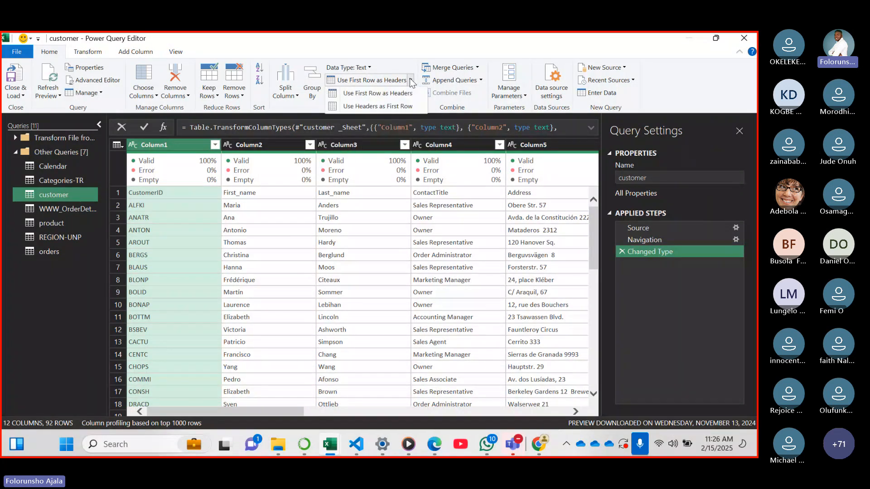
pyautogui.click(394, 93)
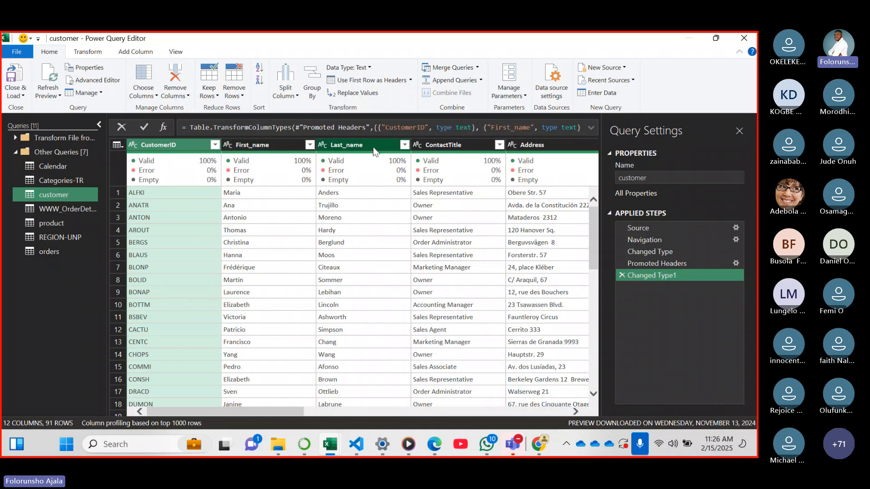
pyautogui.moveTo(446, 159)
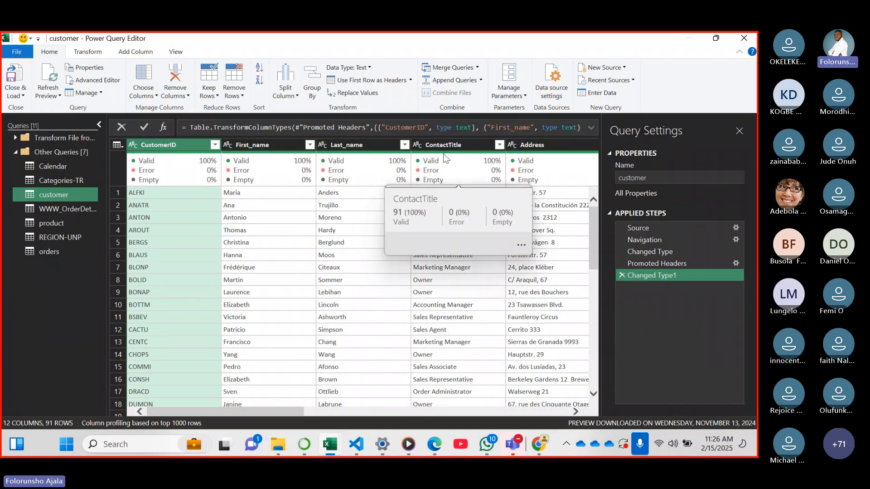
pyautogui.moveTo(301, 412); pyautogui.dragTo(526, 404)
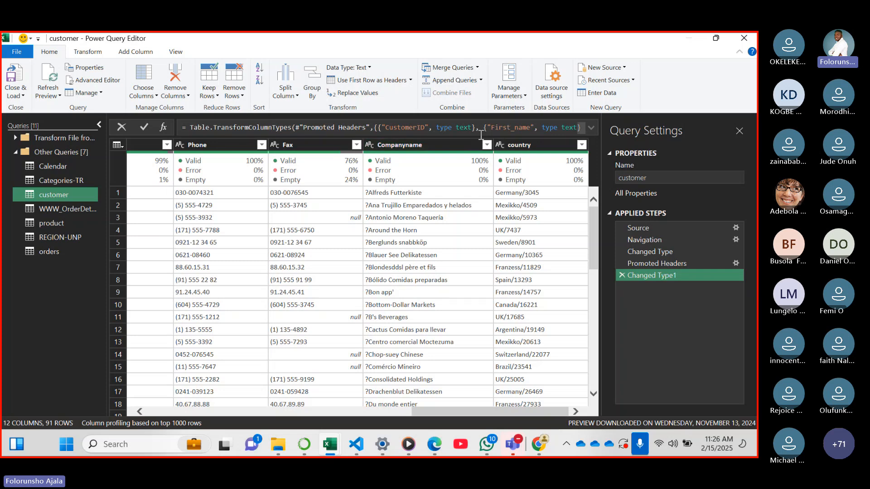
pyautogui.moveTo(468, 412); pyautogui.dragTo(222, 362)
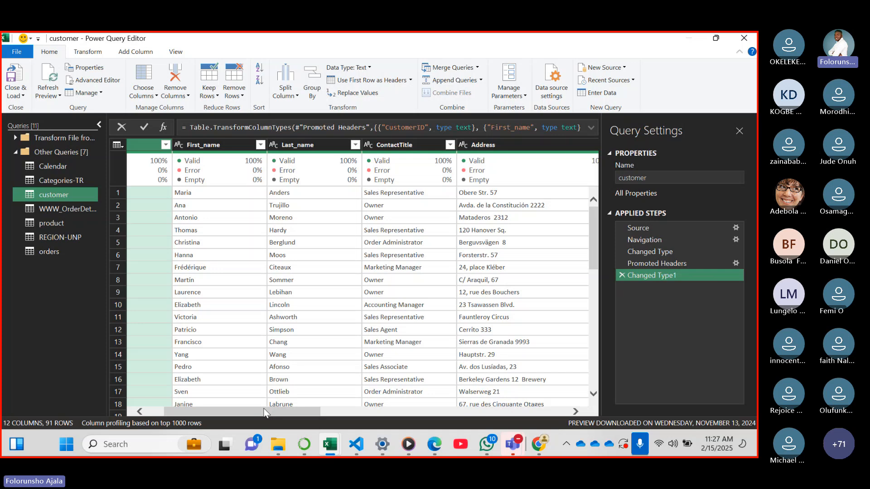
# Review the customer query's columns from CustomerID across to country
pyautogui.moveTo(265, 411); pyautogui.dragTo(416, 405)
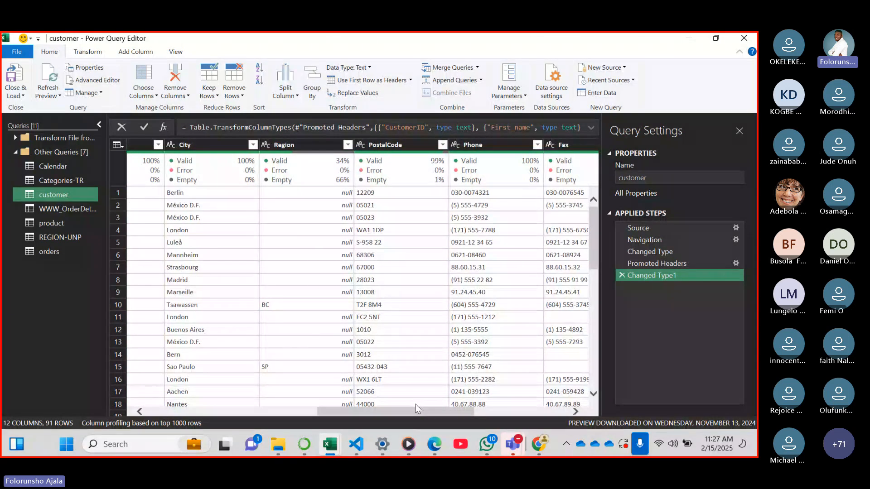
pyautogui.moveTo(422, 412); pyautogui.dragTo(213, 341)
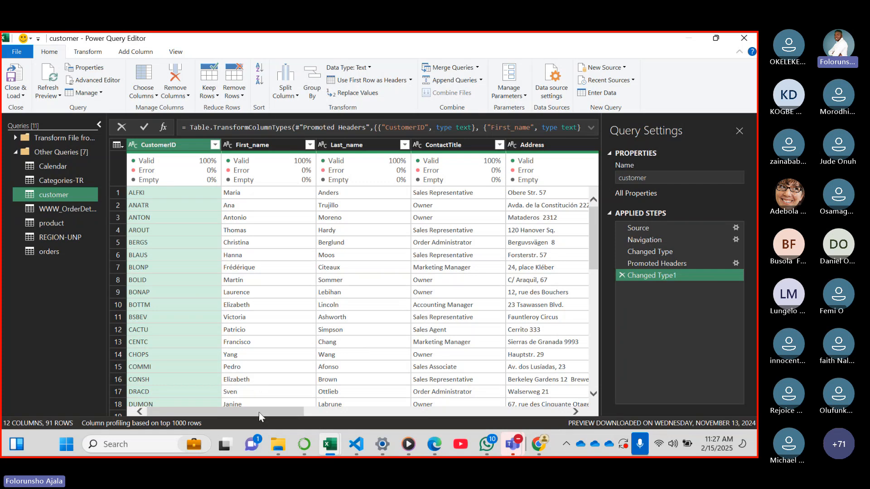
pyautogui.moveTo(259, 412); pyautogui.dragTo(519, 407)
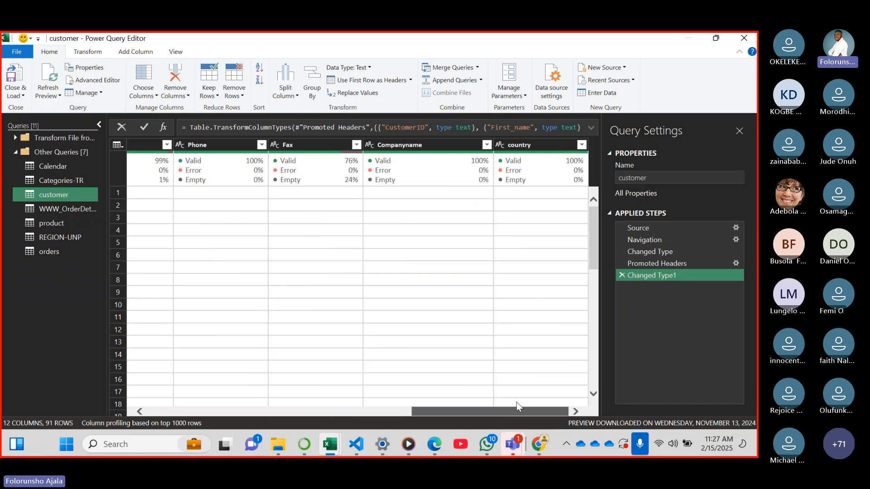
# Turn the column quality indicators off and back on in the customer query's data preview
pyautogui.click(176, 51)
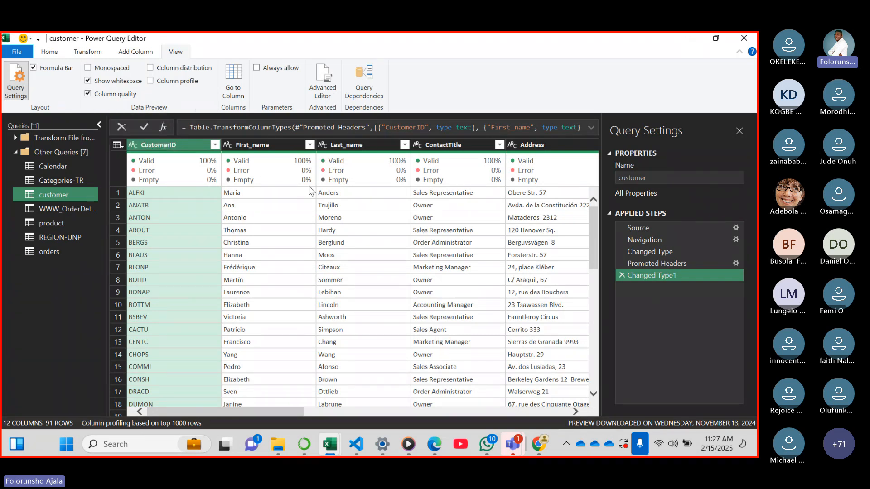
pyautogui.click(89, 94)
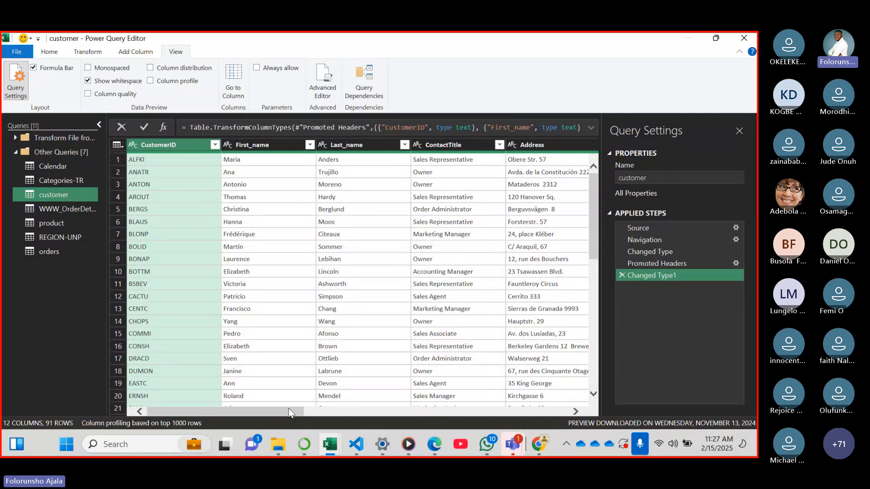
pyautogui.moveTo(290, 414); pyautogui.dragTo(457, 187)
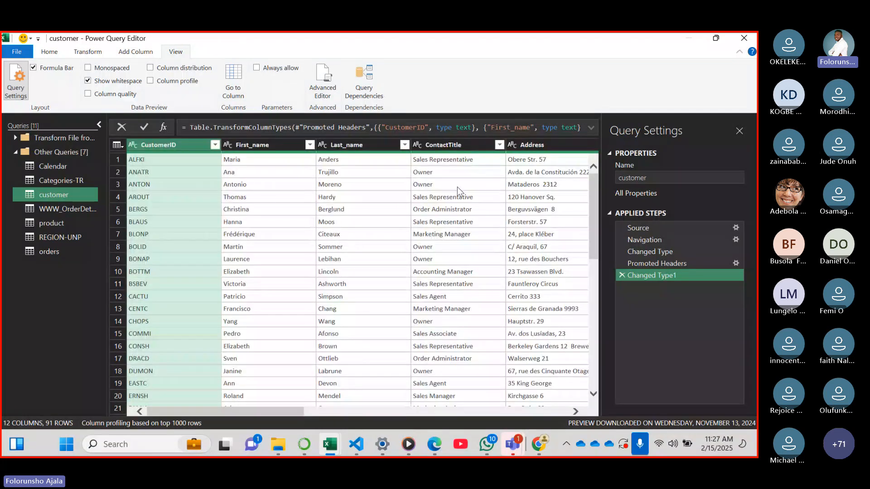
pyautogui.click(89, 94)
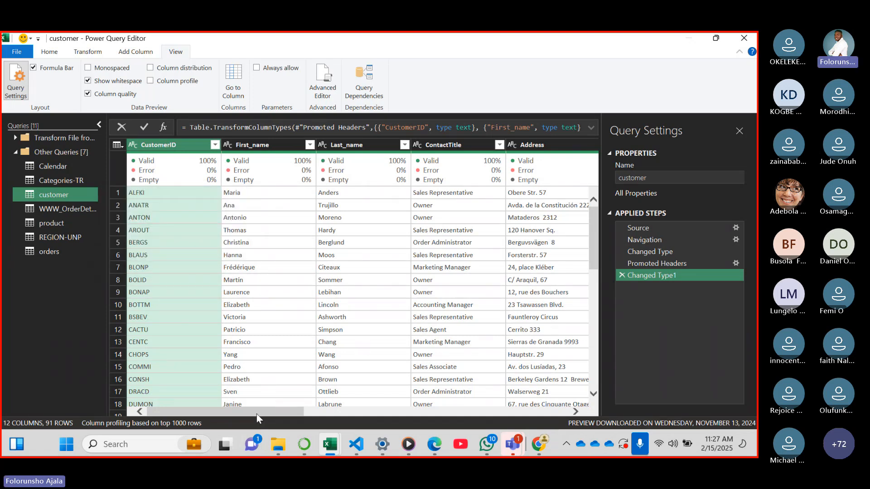
# Examine the valid, error and empty percentages of the customer query's columns, including Region, PostalCode, Fax and country
pyautogui.moveTo(256, 414); pyautogui.dragTo(446, 405)
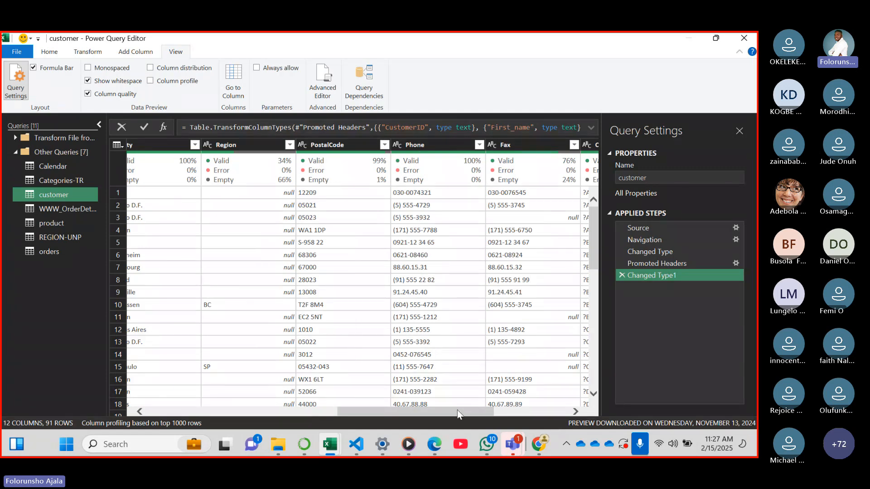
pyautogui.moveTo(457, 409); pyautogui.dragTo(504, 406)
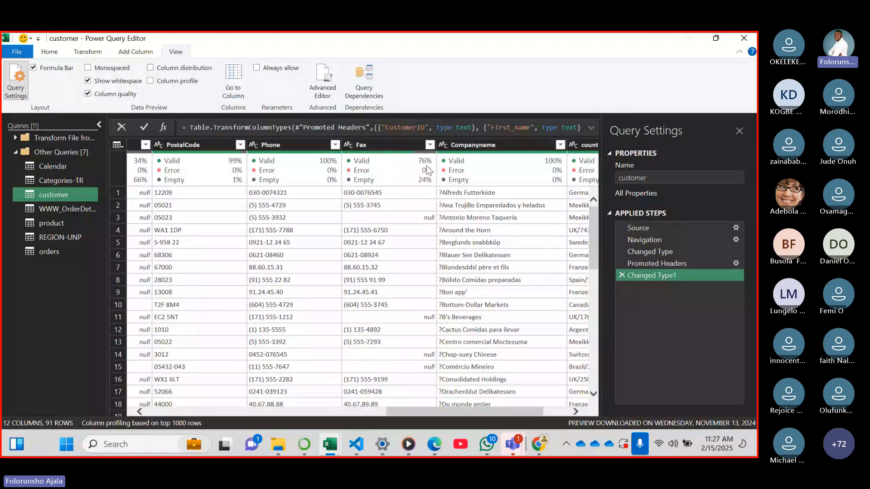
pyautogui.moveTo(390, 169)
pyautogui.moveTo(442, 414); pyautogui.dragTo(516, 383)
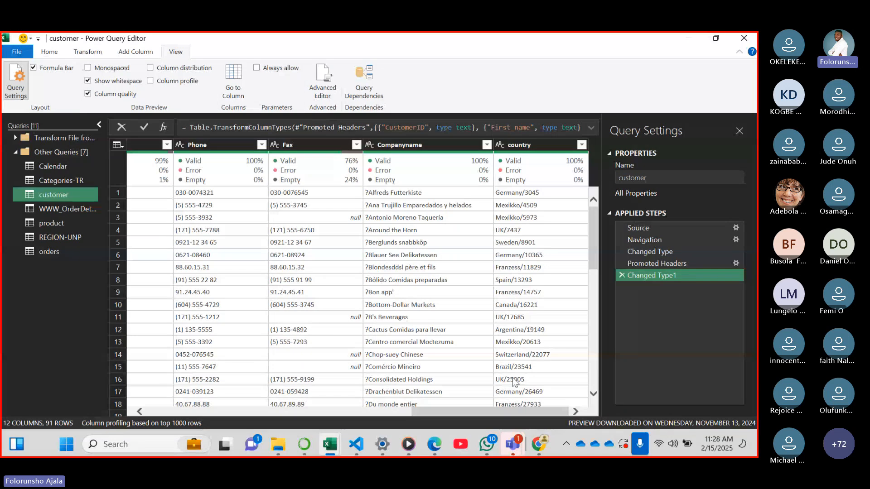
pyautogui.moveTo(439, 409); pyautogui.dragTo(392, 409)
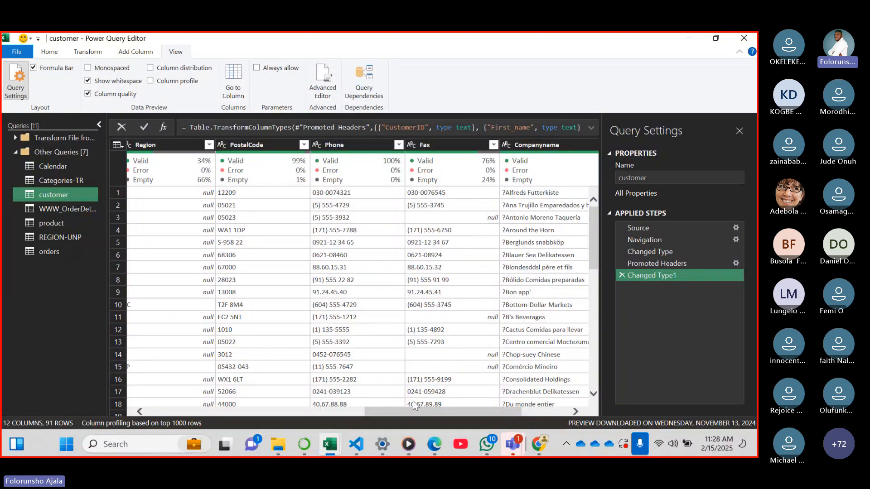
pyautogui.moveTo(416, 409); pyautogui.dragTo(350, 409)
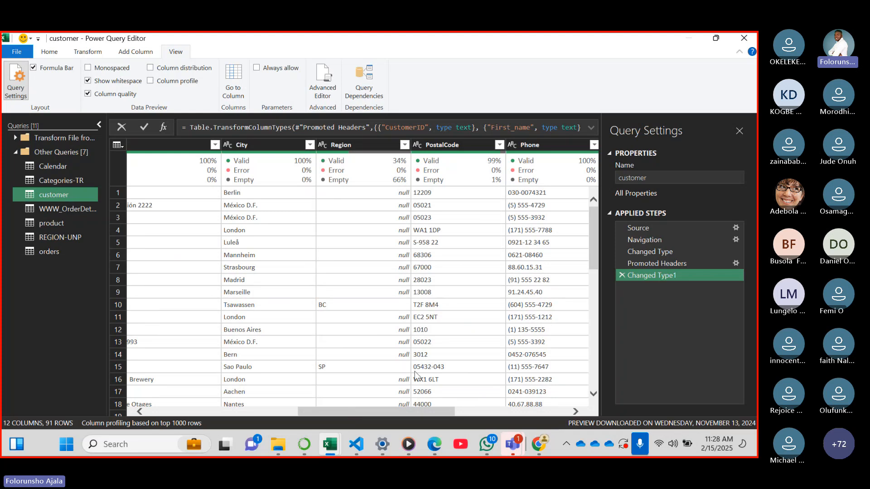
pyautogui.hscroll(3, 415, 374)
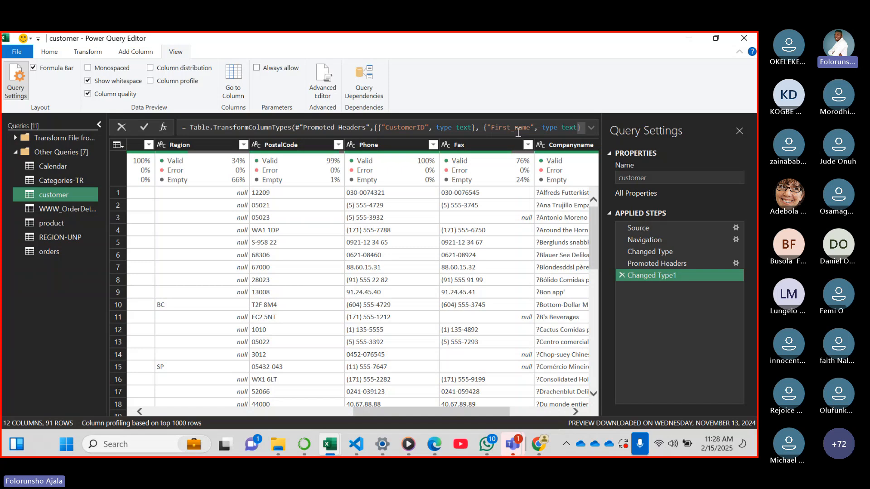
# Replace the null values in the customer query's Fax column with "unknown"
pyautogui.click(495, 149)
pyautogui.rightClick(516, 219)
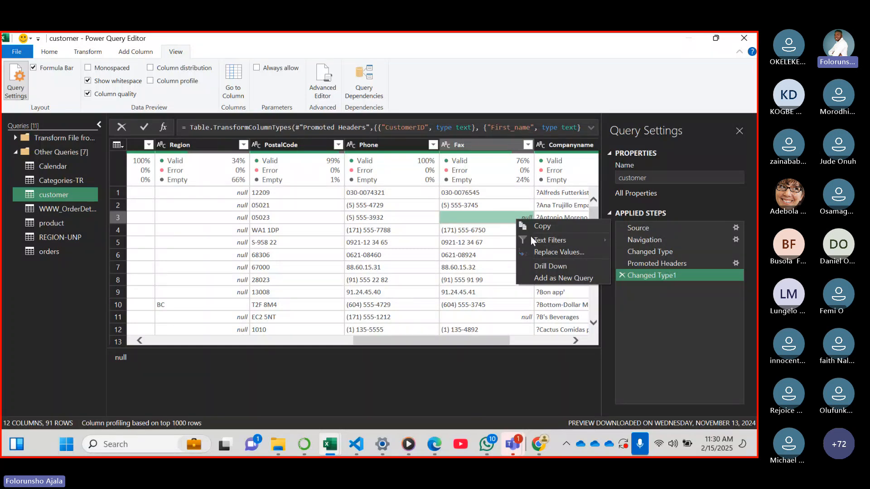
pyautogui.click(559, 251)
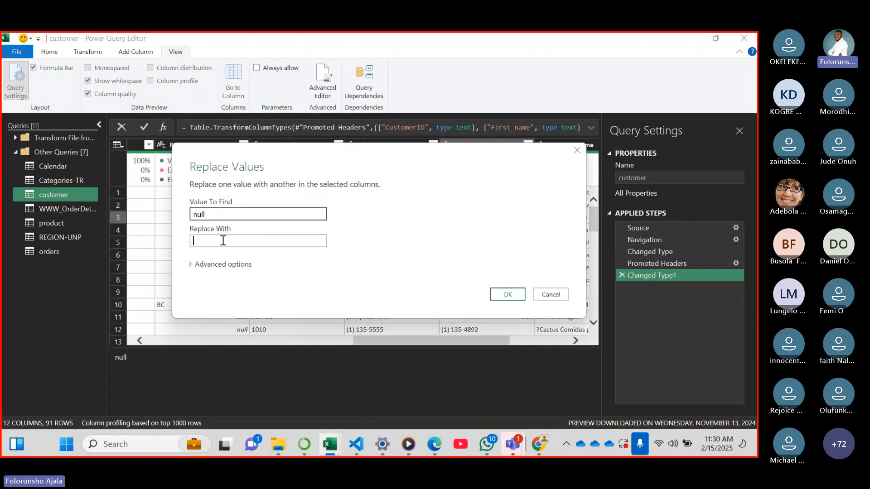
pyautogui.write('unkm')
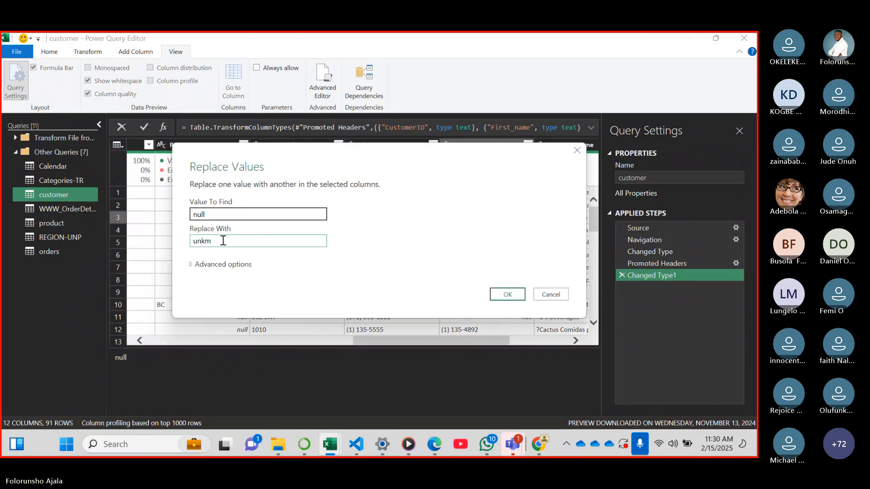
pyautogui.press('BackSpace')
pyautogui.write('nown')
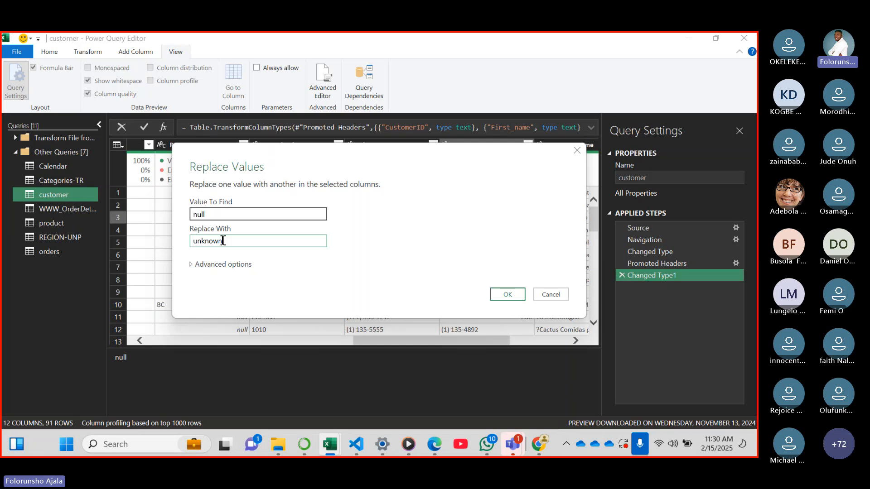
pyautogui.click(515, 293)
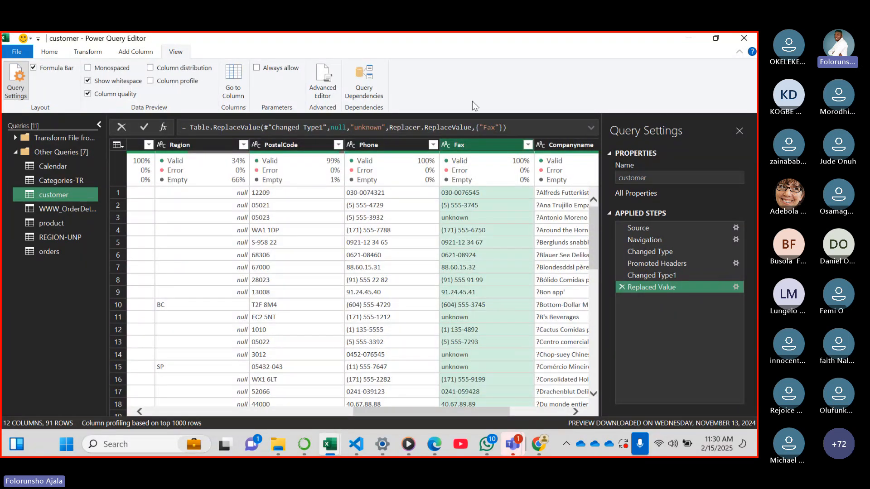
# Check the replaced entries and the column quality of the Fax column
pyautogui.moveTo(517, 171)
pyautogui.click(491, 217)
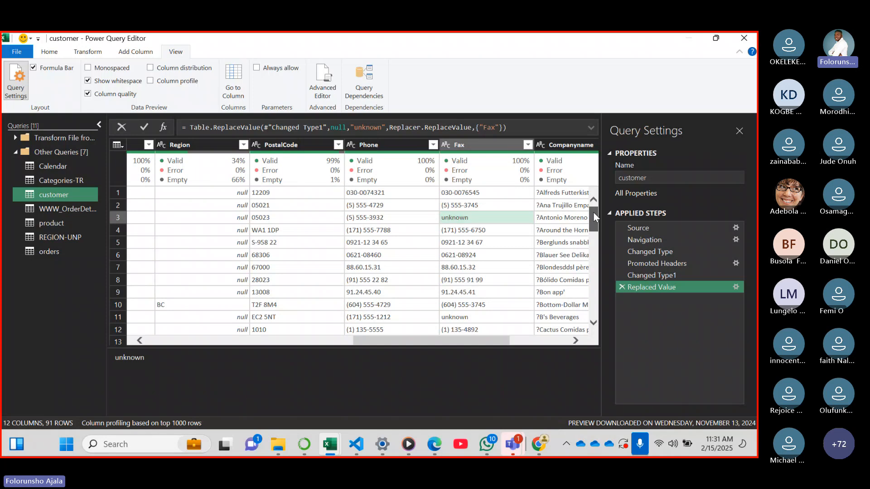
pyautogui.moveTo(594, 213)
pyautogui.mouseDown()
pyautogui.moveTo(595, 283)
pyautogui.moveTo(597, 205)
pyautogui.mouseUp()
pyautogui.moveTo(596, 209)
pyautogui.mouseDown()
pyautogui.moveTo(596, 240)
pyautogui.moveTo(596, 209)
pyautogui.mouseUp()
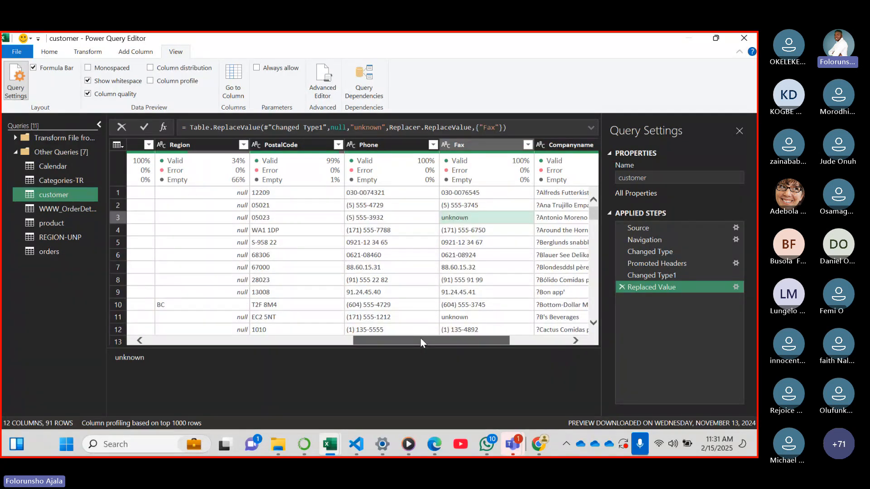
# Examine the Region column's quality and its list of distinct values without applying a filter
pyautogui.moveTo(420, 338); pyautogui.dragTo(355, 339)
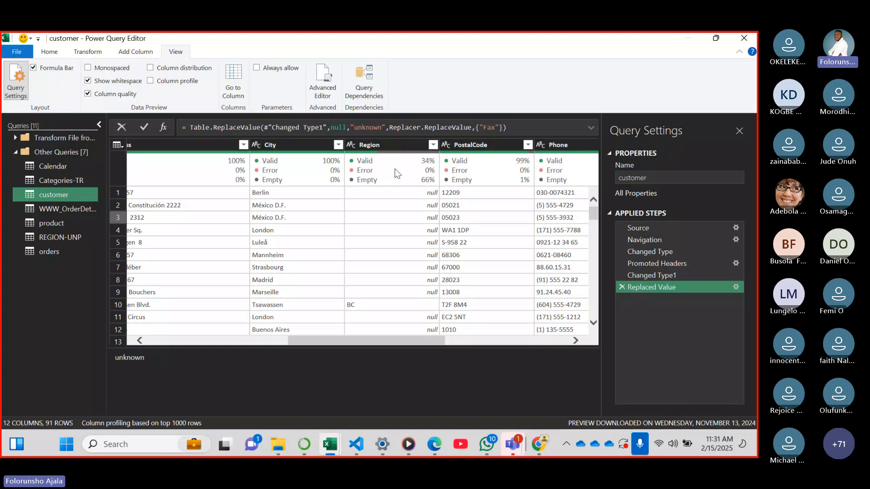
pyautogui.click(433, 145)
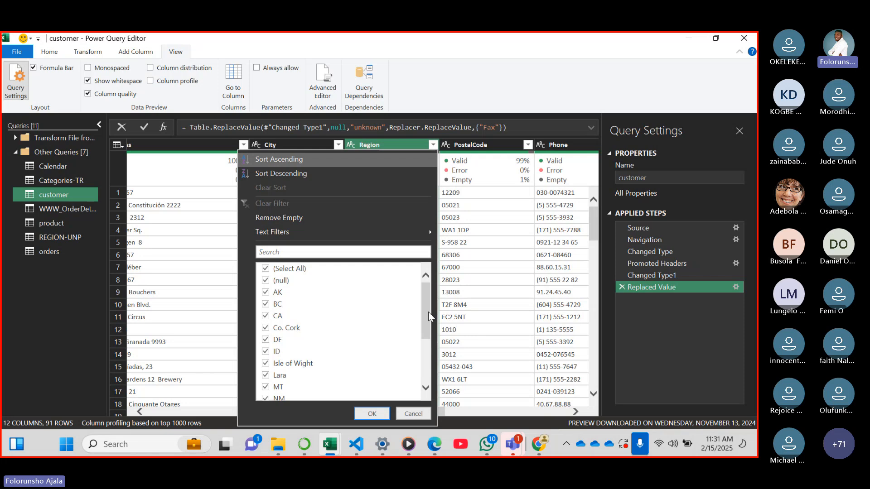
pyautogui.scroll(-3, 428, 311)
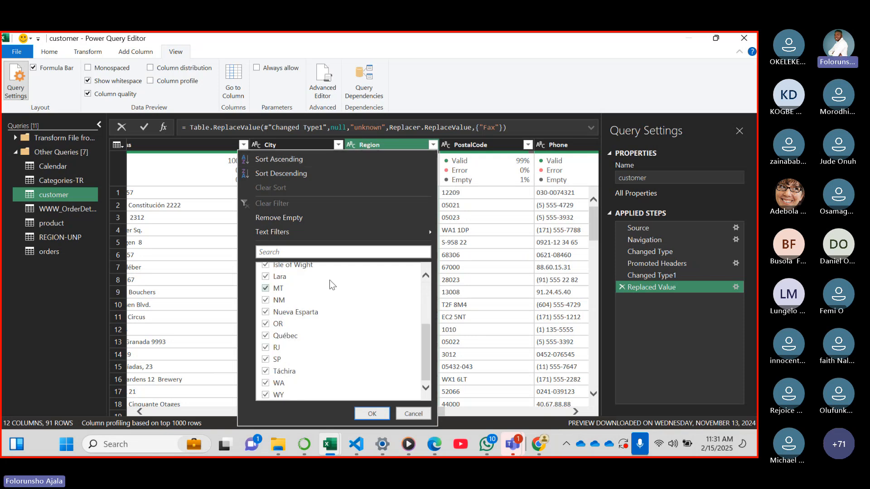
pyautogui.click(413, 413)
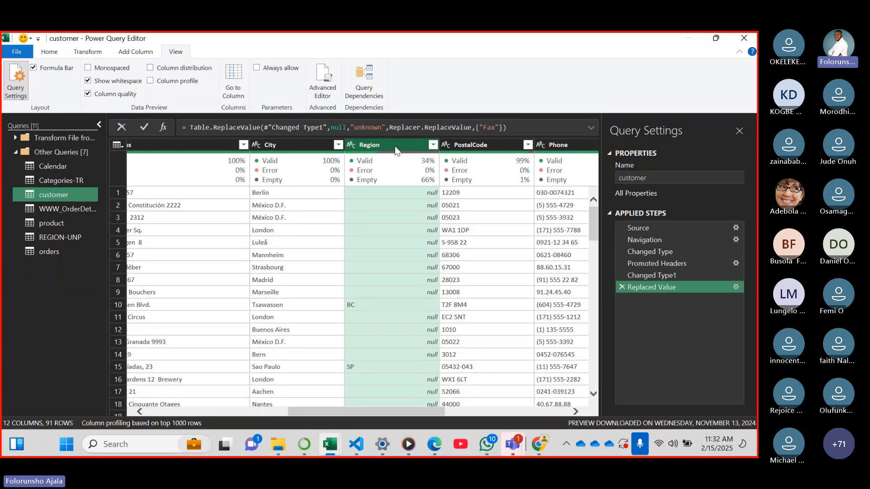
pyautogui.click(433, 145)
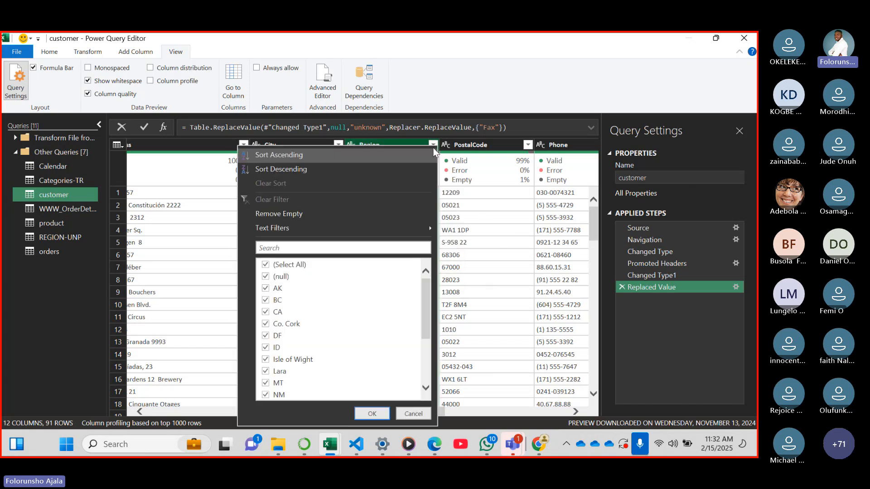
pyautogui.click(406, 143)
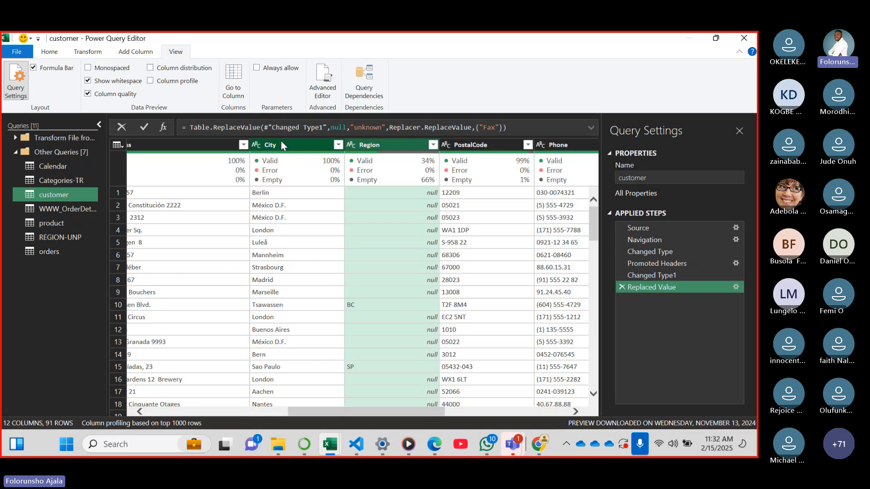
# Compare the Region column with the neighbouring Address, City and PostalCode columns and look at its available column commands
pyautogui.hscroll(-3, 322, 414)
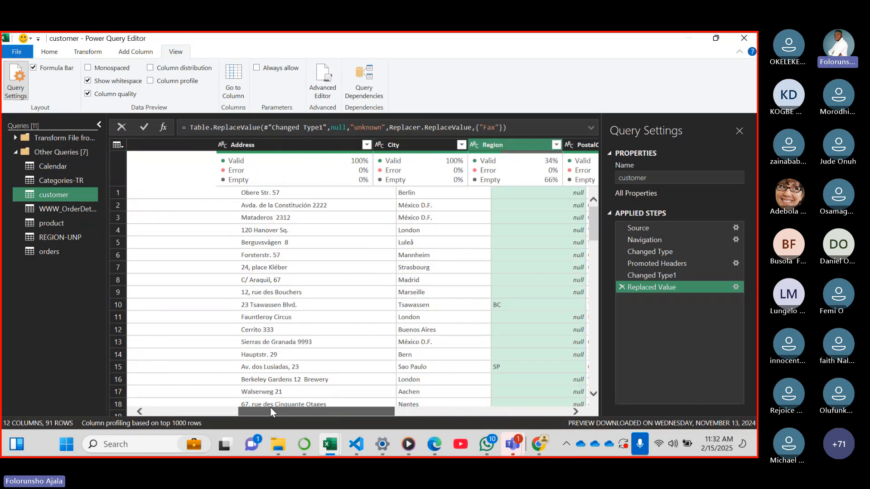
pyautogui.hscroll(4, 268, 407)
pyautogui.hscroll(2, 317, 406)
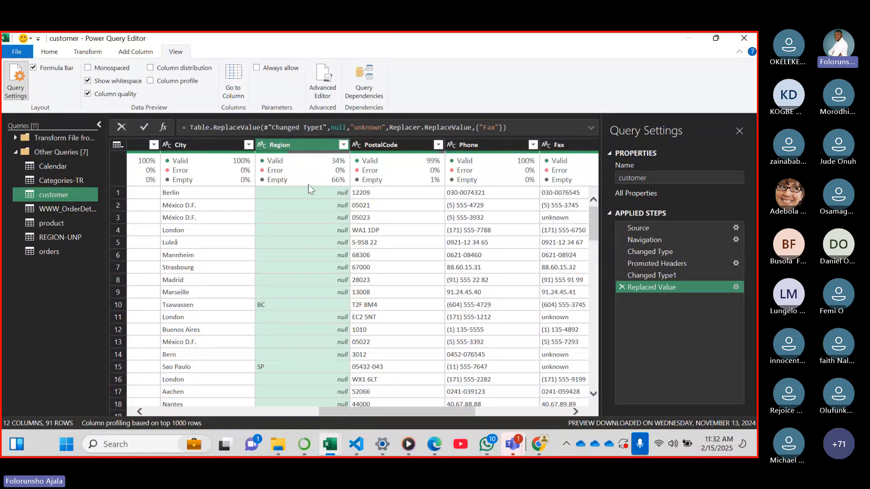
pyautogui.rightClick(307, 148)
pyautogui.press('Escape')
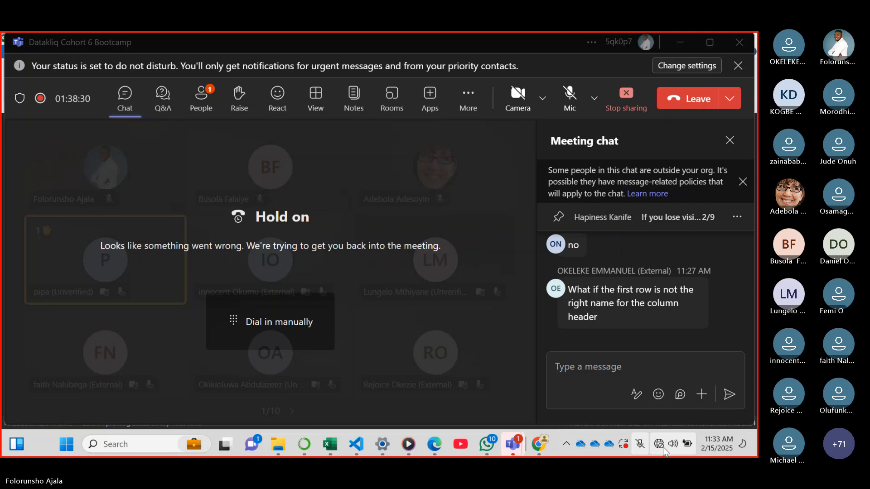
# Switch to the Teams meeting, unmute the microphone, and check the participants list and meeting chat
pyautogui.click(662, 447)
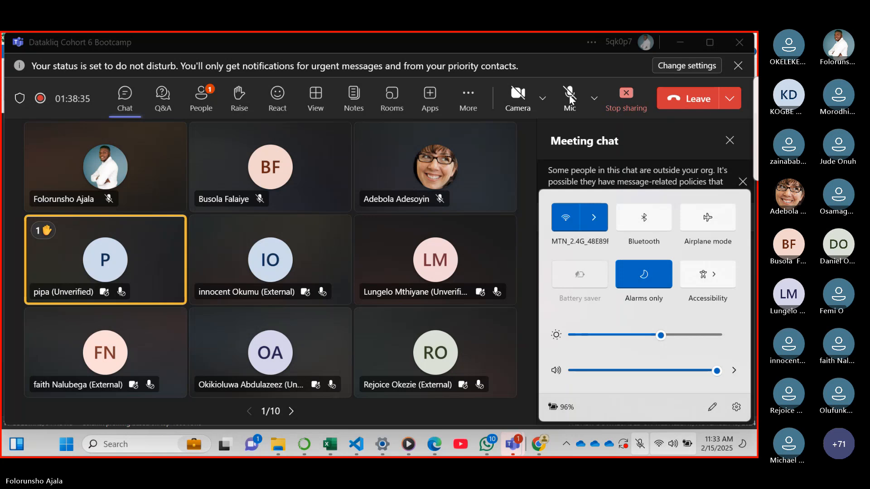
pyautogui.click(203, 109)
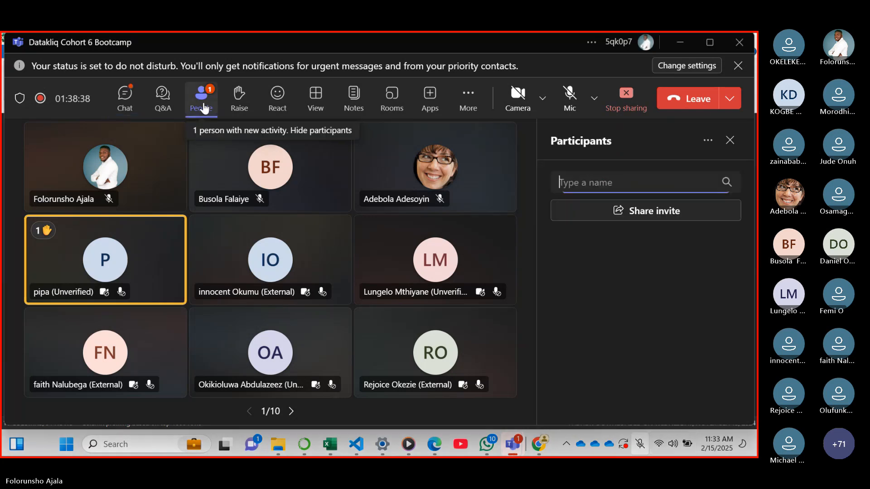
pyautogui.click(573, 101)
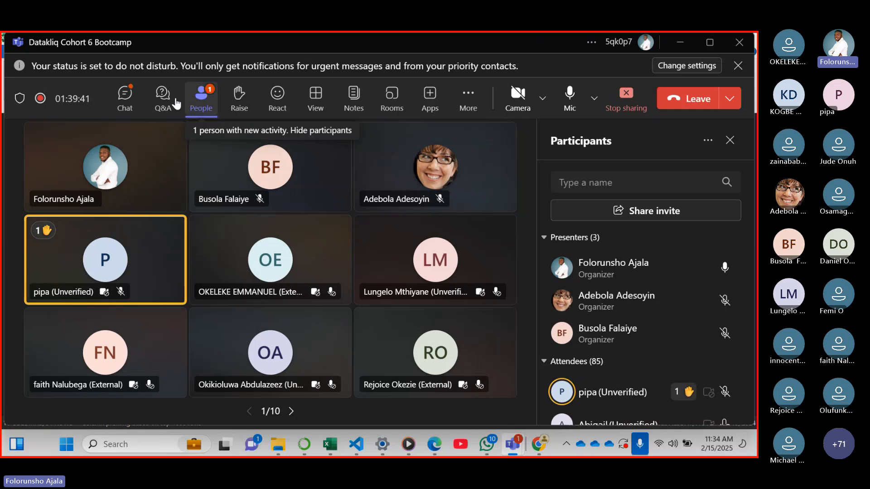
pyautogui.click(123, 103)
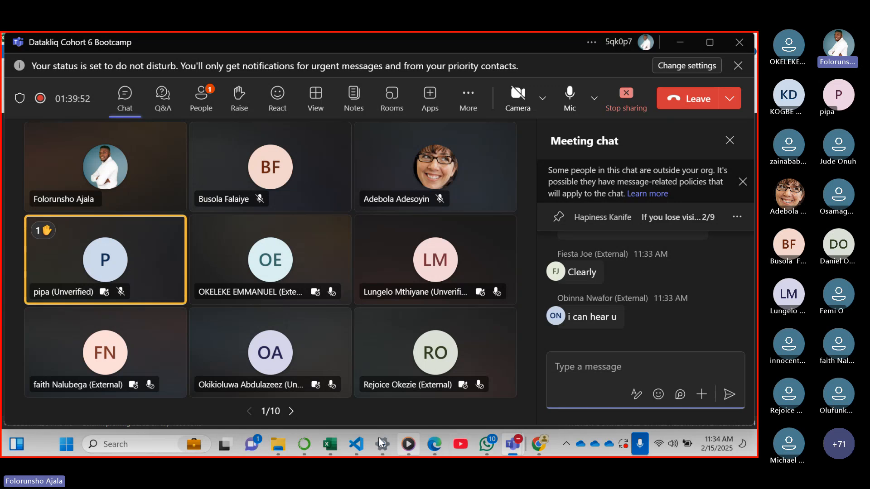
# Switch back to the Power Query Editor of Book1 and remove the Region column from the customer query
pyautogui.moveTo(330, 444)
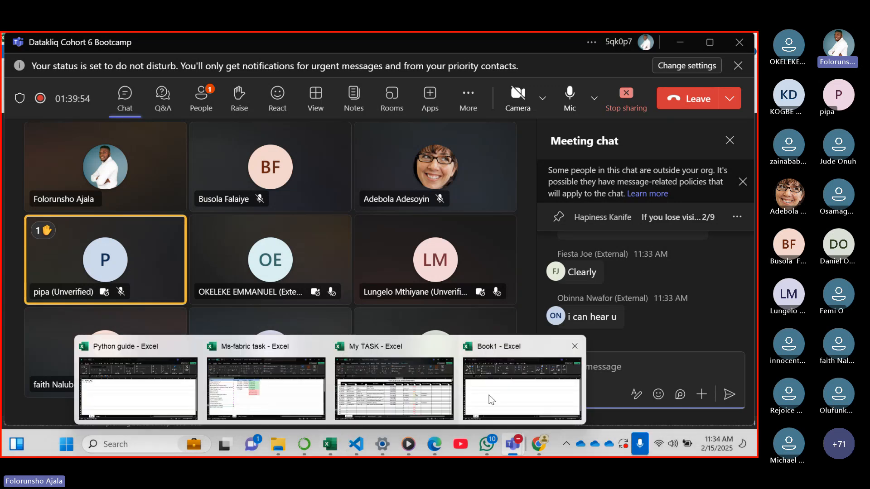
pyautogui.click(491, 400)
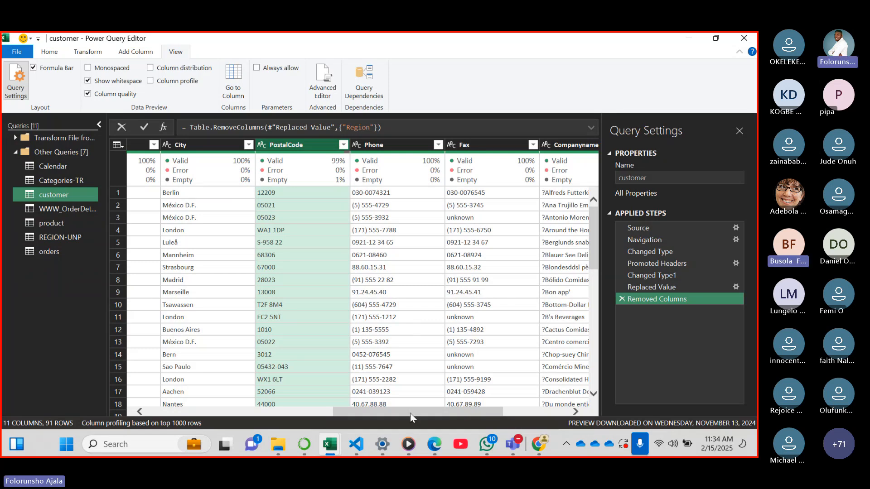
pyautogui.moveTo(409, 413); pyautogui.dragTo(477, 404)
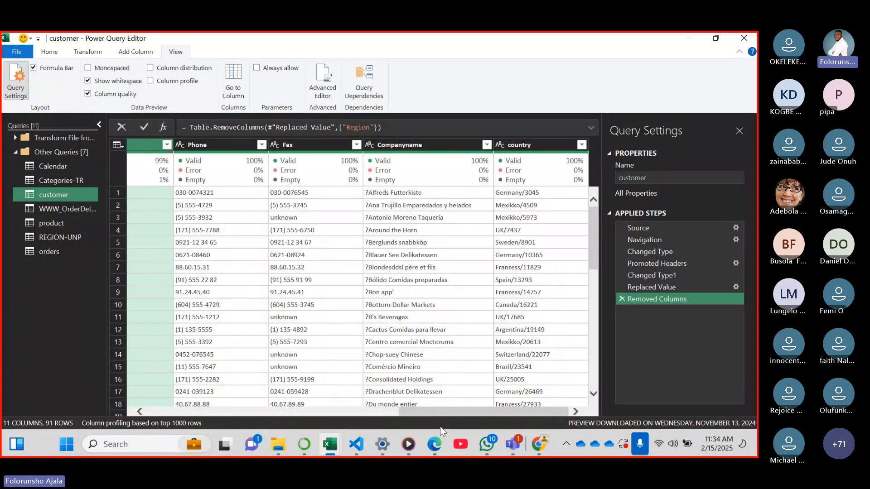
# Delete the Removed Columns and Replaced Value steps from the customer query's applied steps
pyautogui.moveTo(439, 414); pyautogui.dragTo(318, 413)
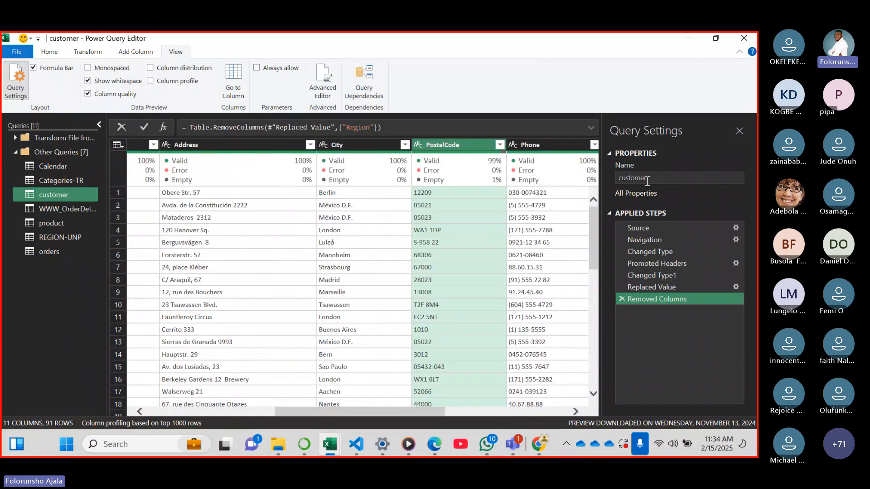
pyautogui.click(618, 299)
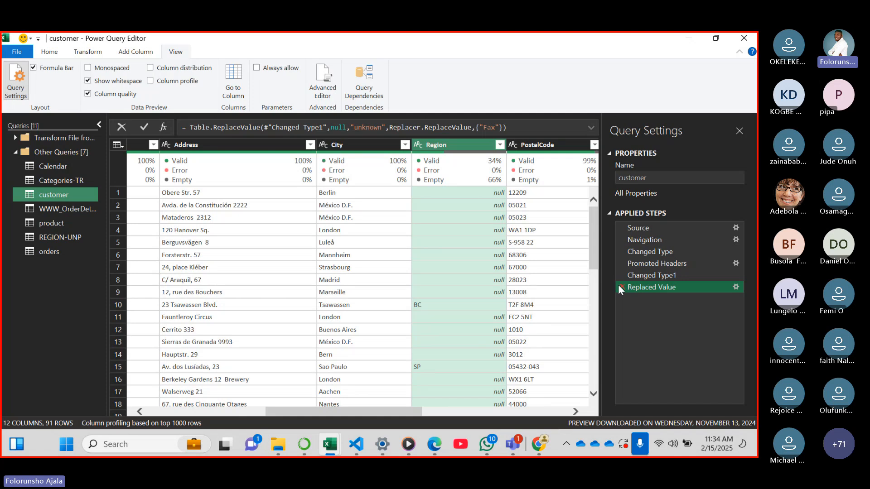
pyautogui.click(618, 286)
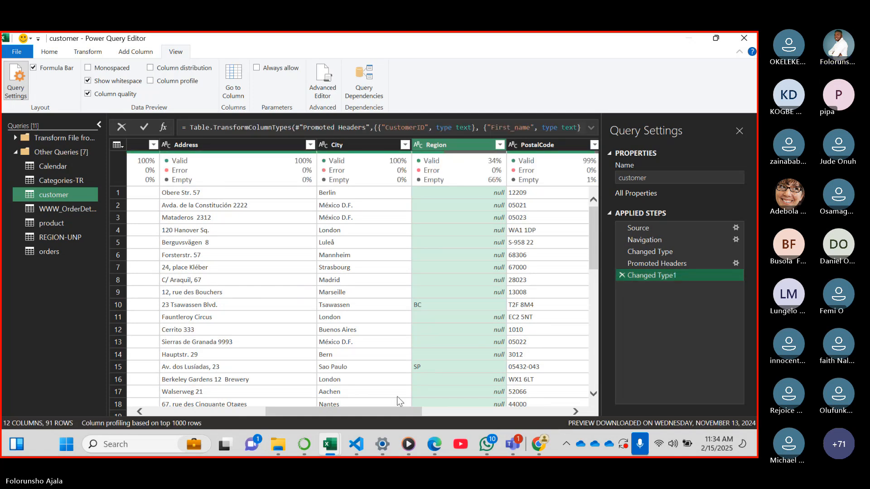
# Replace the null values in the customer query's Fax column with "unknown"
pyautogui.moveTo(365, 410); pyautogui.dragTo(467, 406)
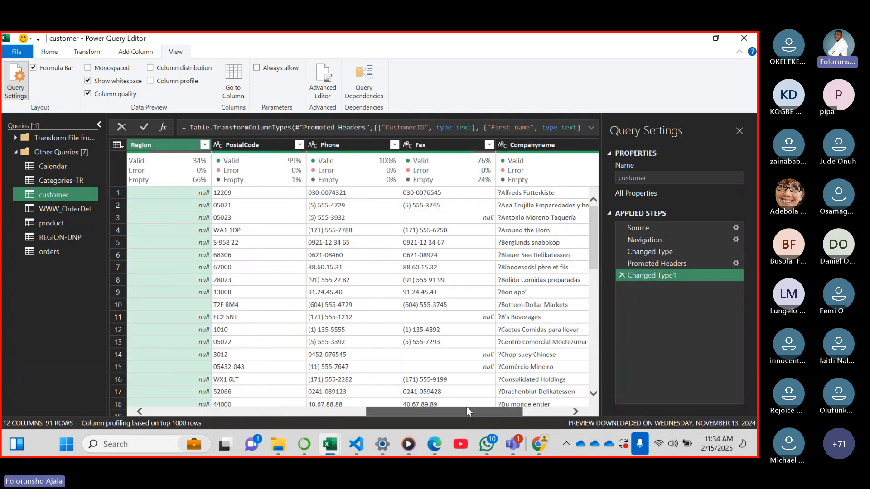
pyautogui.click(475, 220)
pyautogui.rightClick(476, 217)
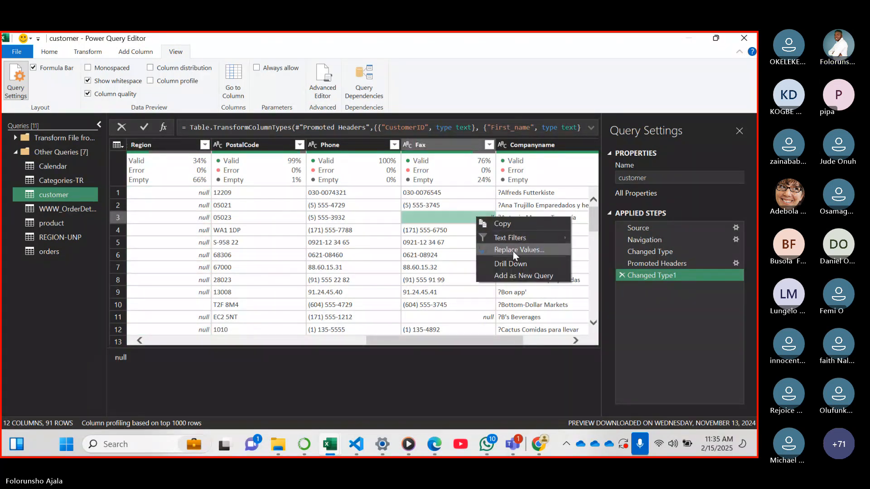
pyautogui.click(513, 250)
pyautogui.write('un')
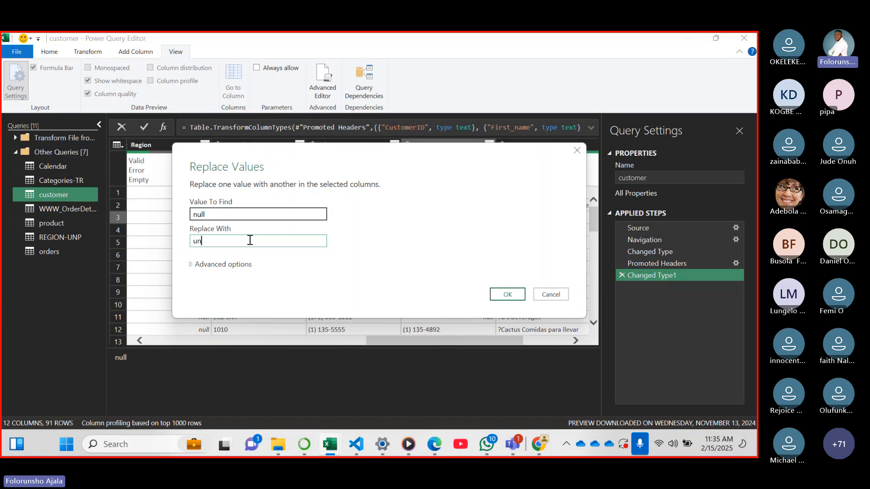
pyautogui.write('known')
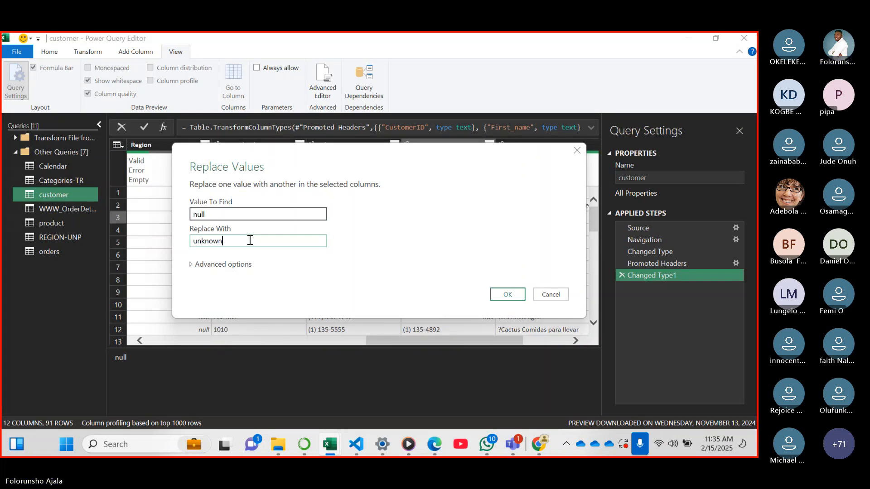
pyautogui.click(502, 294)
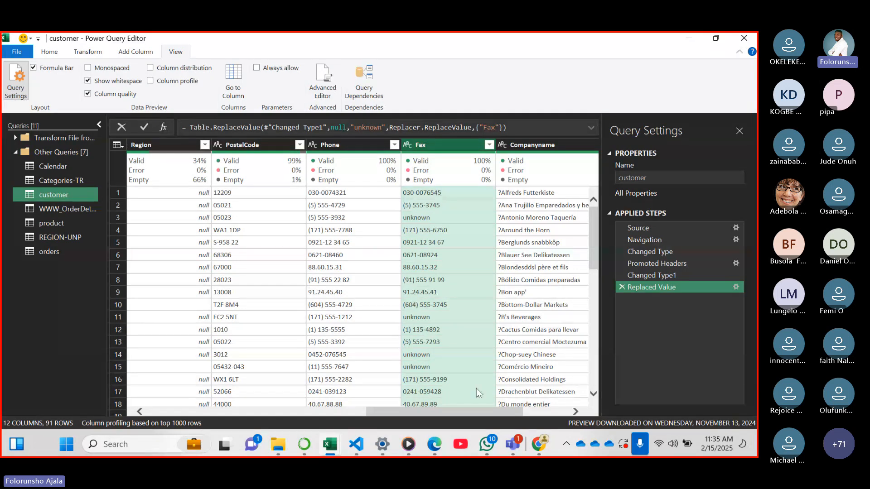
# Remove the Region column from the customer query
pyautogui.moveTo(473, 414); pyautogui.dragTo(388, 399)
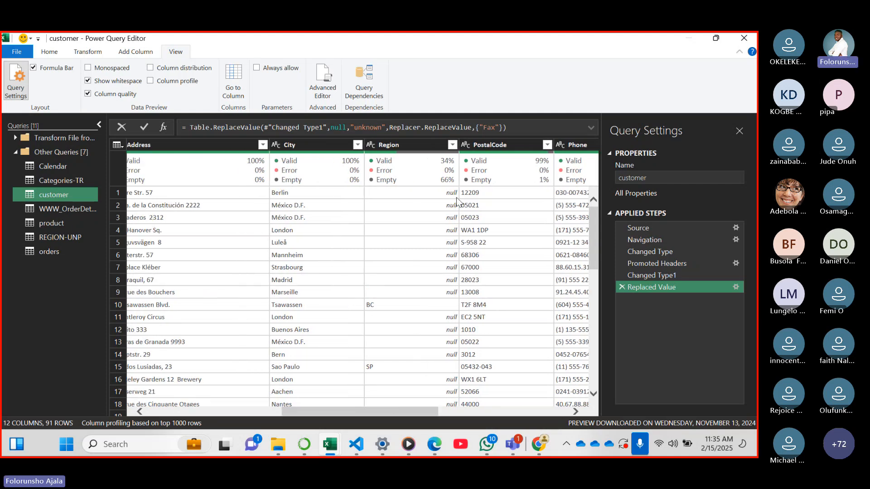
pyautogui.moveTo(408, 412)
pyautogui.mouseDown()
pyautogui.moveTo(378, 412)
pyautogui.moveTo(406, 409)
pyautogui.moveTo(398, 403)
pyautogui.mouseUp()
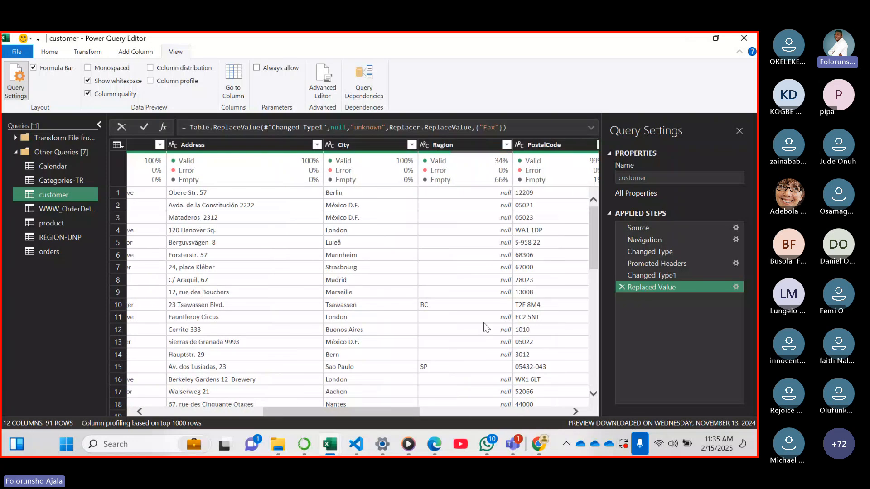
pyautogui.click(452, 151)
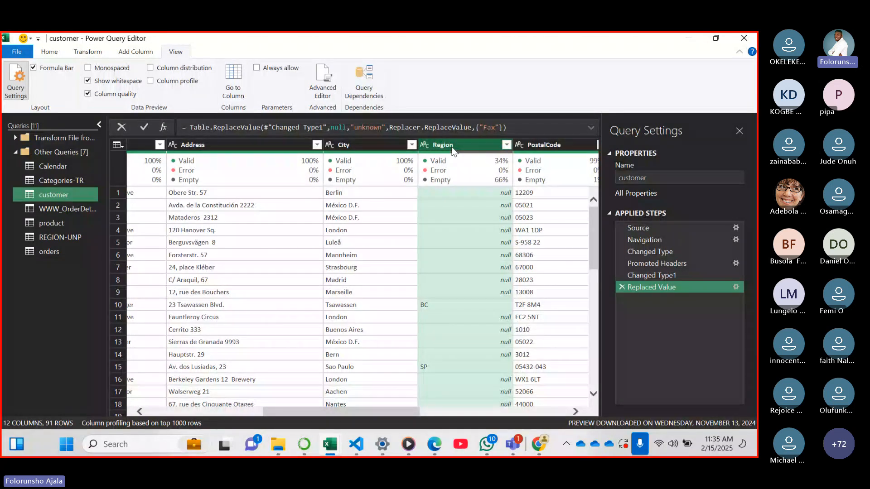
pyautogui.rightClick(452, 152)
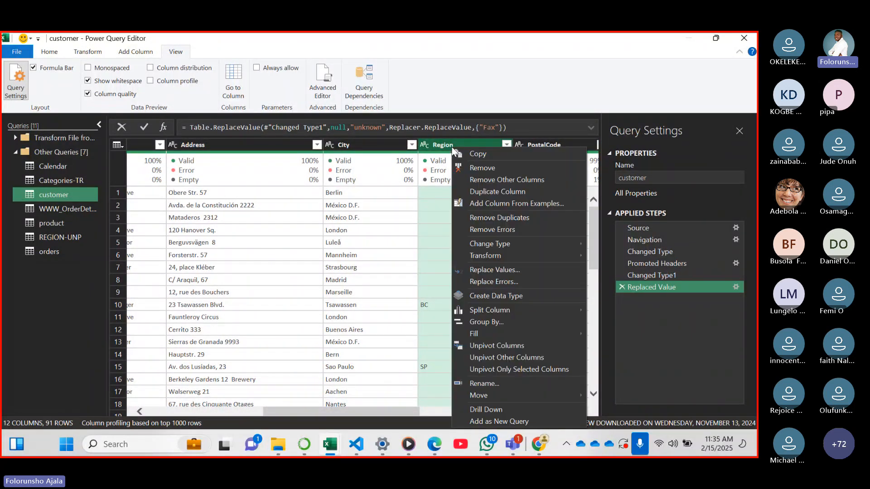
pyautogui.click(502, 168)
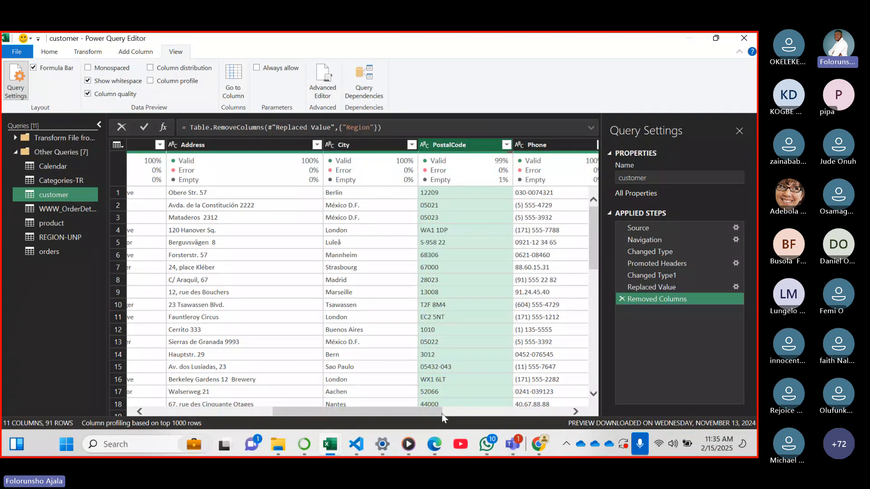
# Strip the question marks from the Companyname column by replacing "?" with an empty value
pyautogui.moveTo(432, 418); pyautogui.dragTo(349, 410)
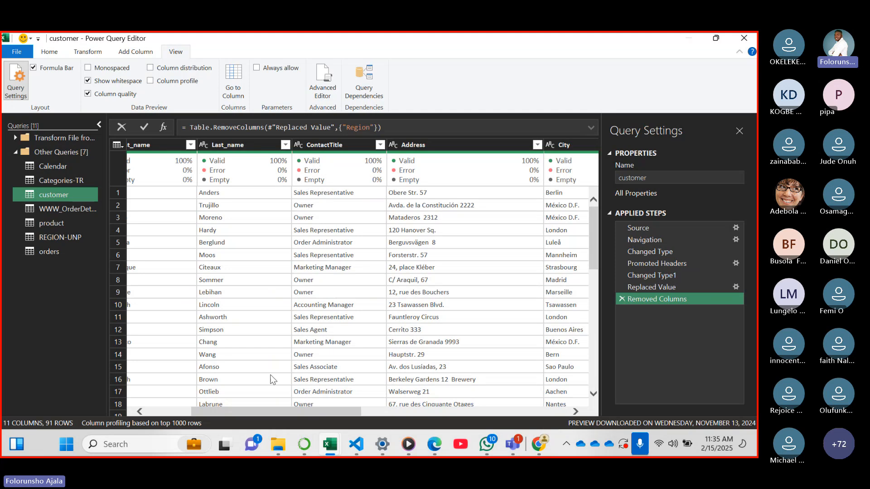
pyautogui.moveTo(268, 412); pyautogui.dragTo(205, 409)
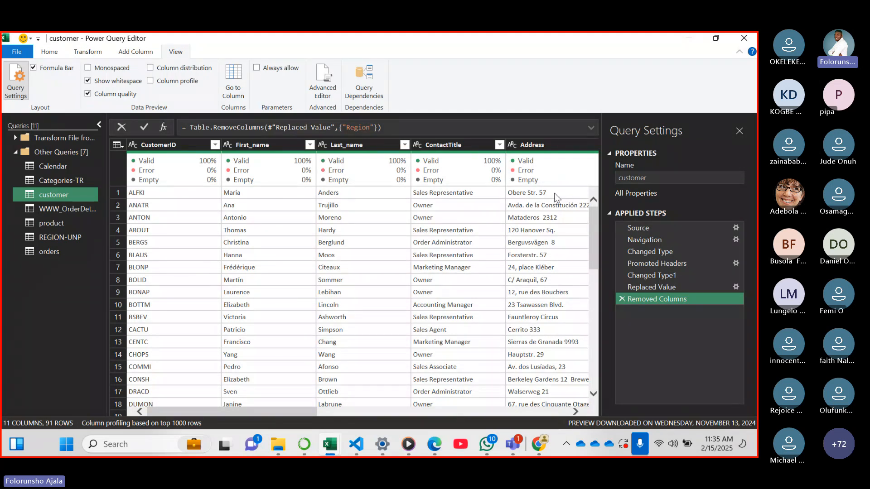
pyautogui.moveTo(306, 413); pyautogui.dragTo(553, 408)
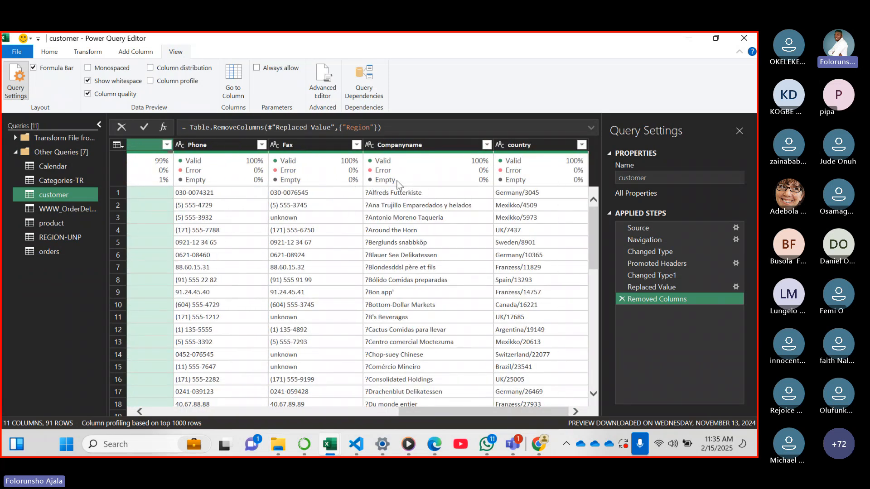
pyautogui.moveTo(421, 158)
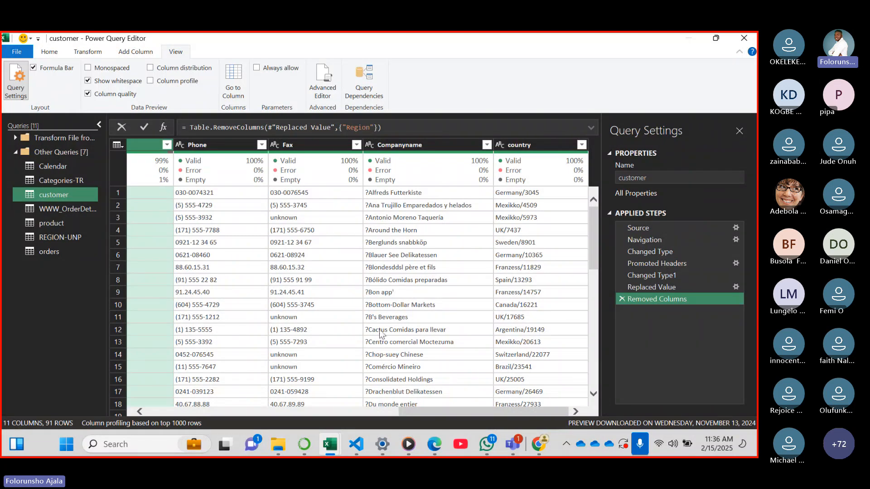
pyautogui.rightClick(374, 194)
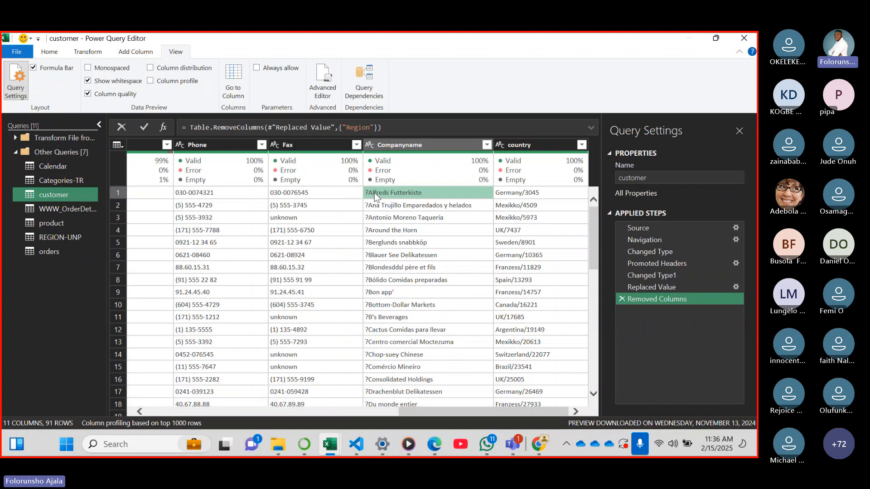
pyautogui.click(410, 224)
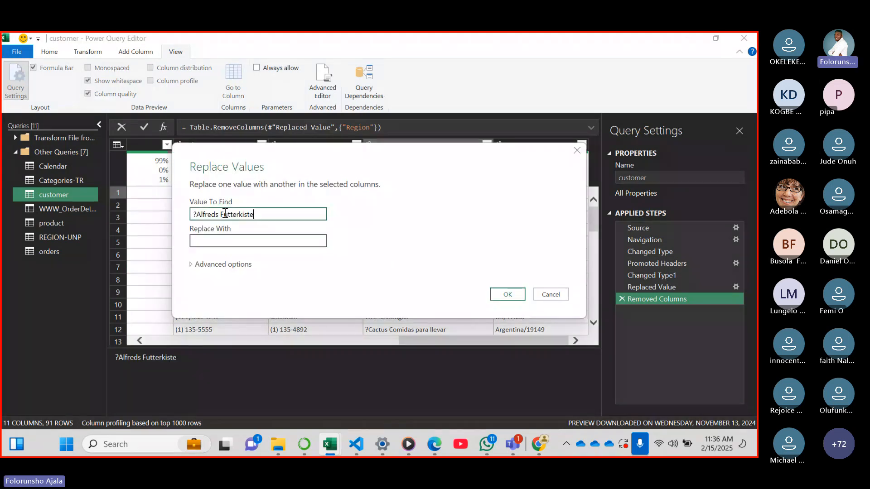
pyautogui.moveTo(254, 214); pyautogui.dragTo(197, 219)
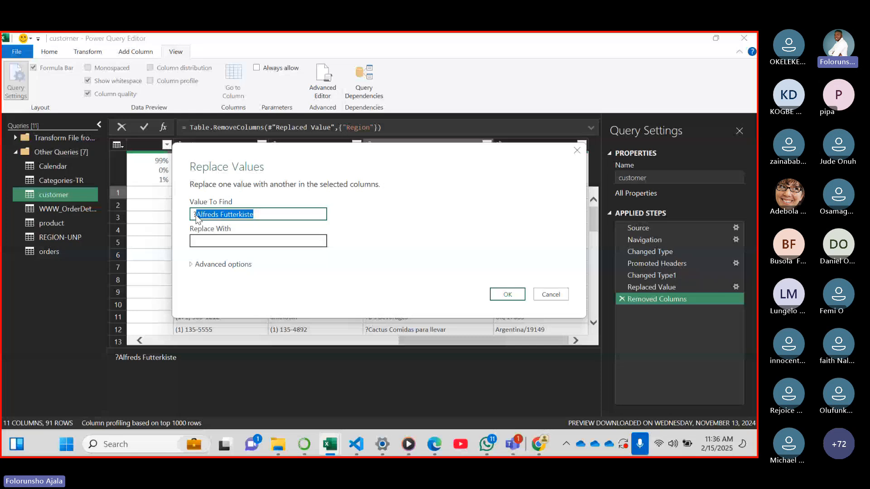
pyautogui.press('BackSpace')
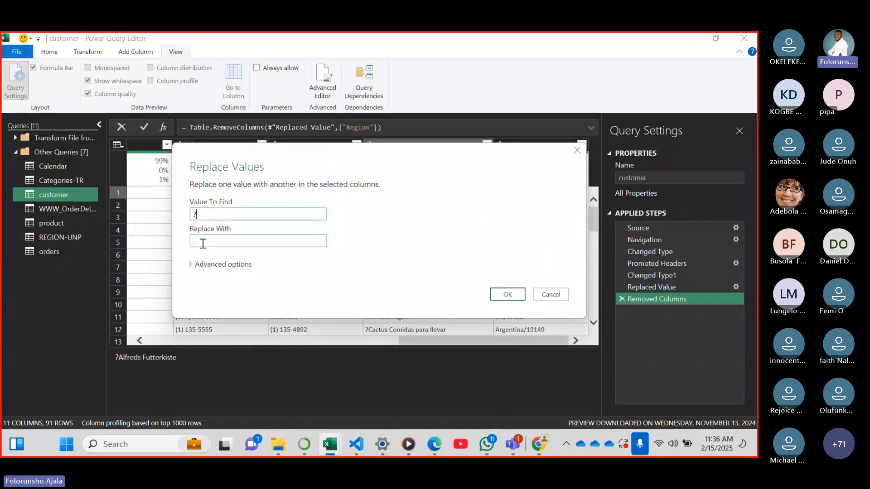
pyautogui.click(203, 243)
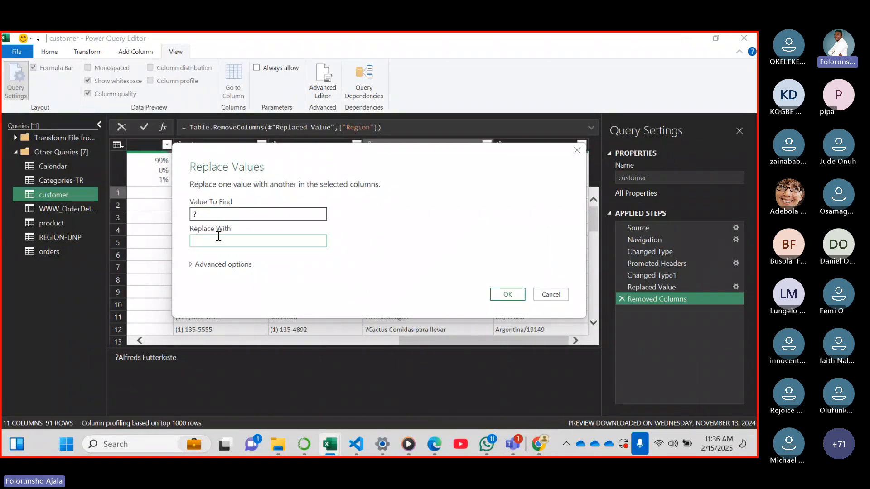
pyautogui.click(502, 295)
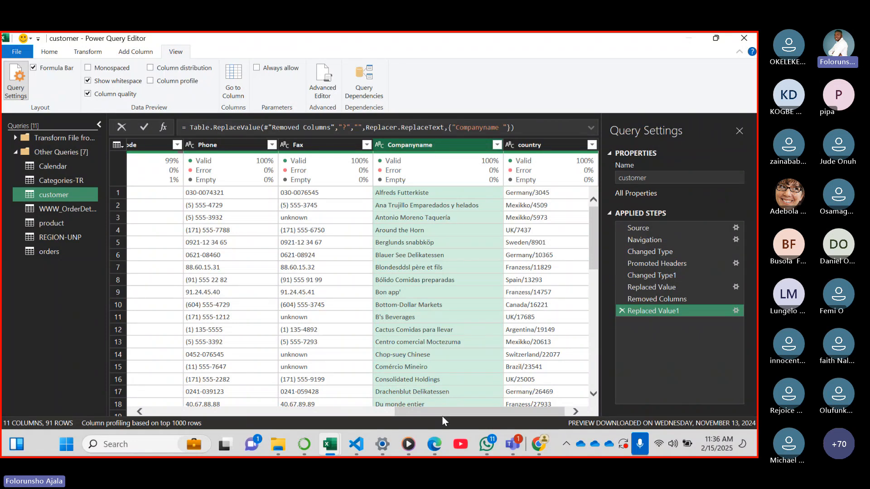
# Open the Text Before Delimiter extraction for the country column and move its dialog to uncover the column's first values
pyautogui.moveTo(515, 413); pyautogui.dragTo(576, 395)
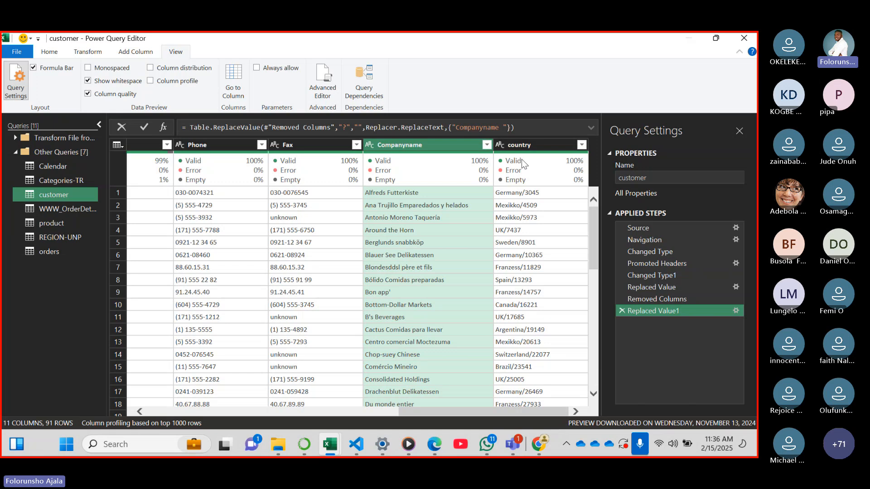
pyautogui.click(521, 146)
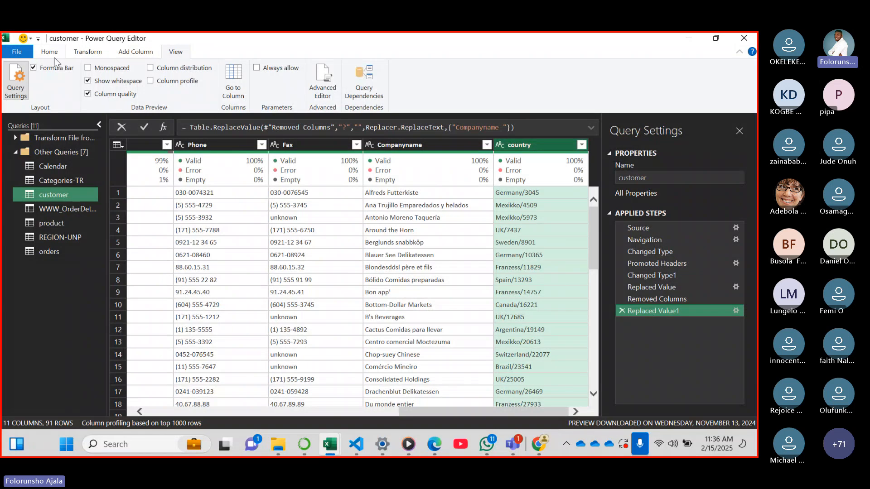
pyautogui.click(84, 51)
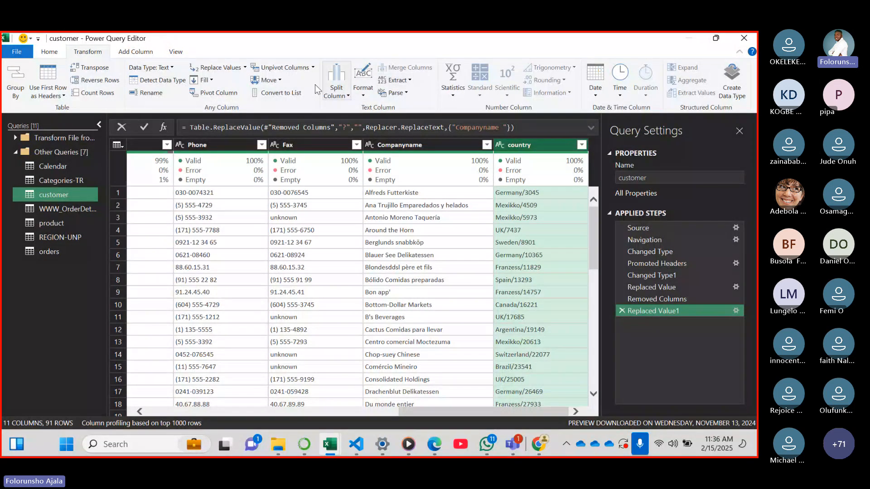
pyautogui.click(402, 82)
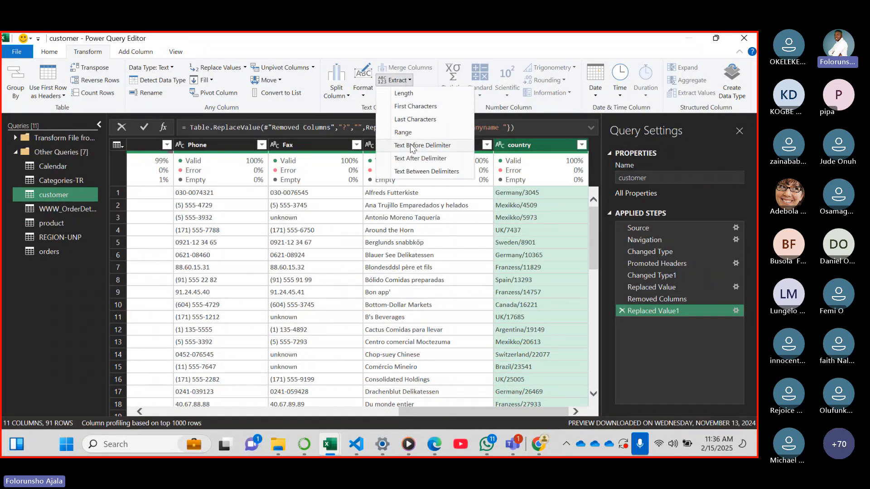
pyautogui.click(444, 146)
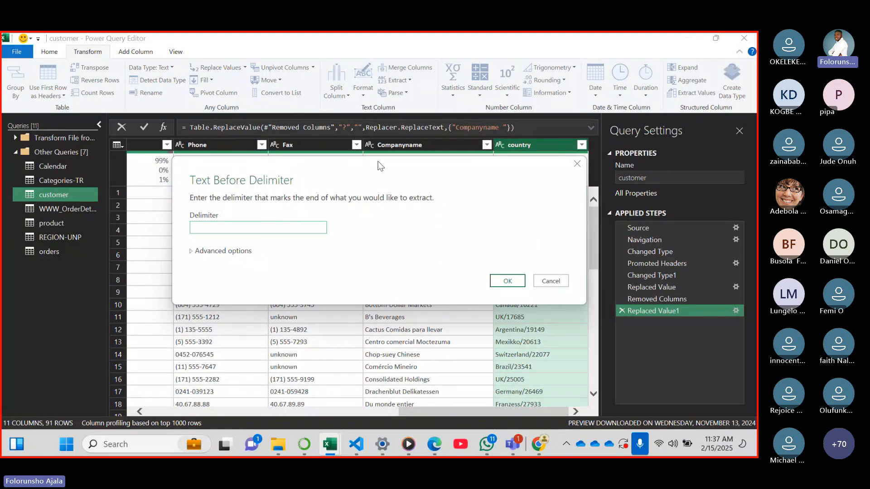
pyautogui.moveTo(379, 166); pyautogui.dragTo(466, 283)
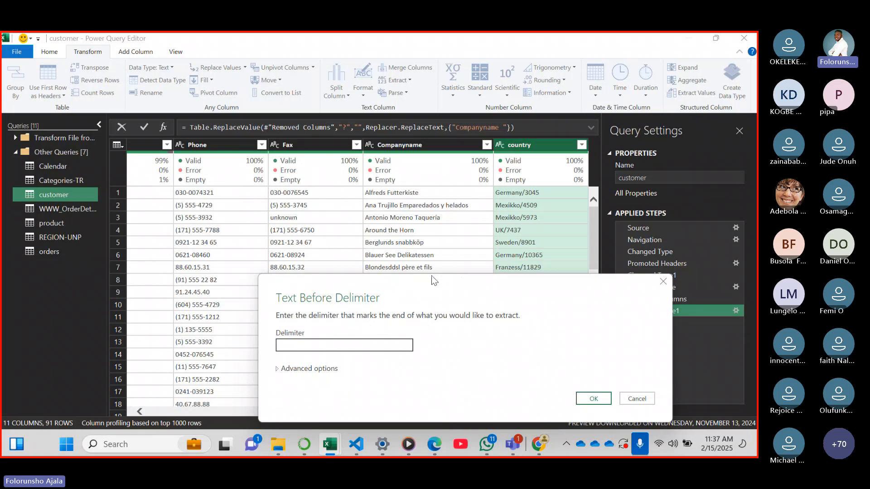
pyautogui.moveTo(432, 277); pyautogui.dragTo(544, 216)
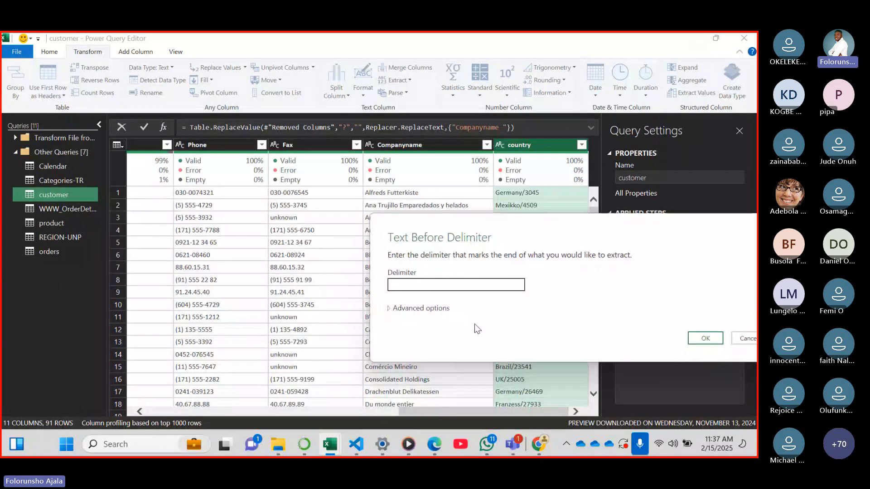
# Switch to the Teams meeting to read the latest chat replies, and return to the Power Query Editor of Book1
pyautogui.moveTo(518, 444)
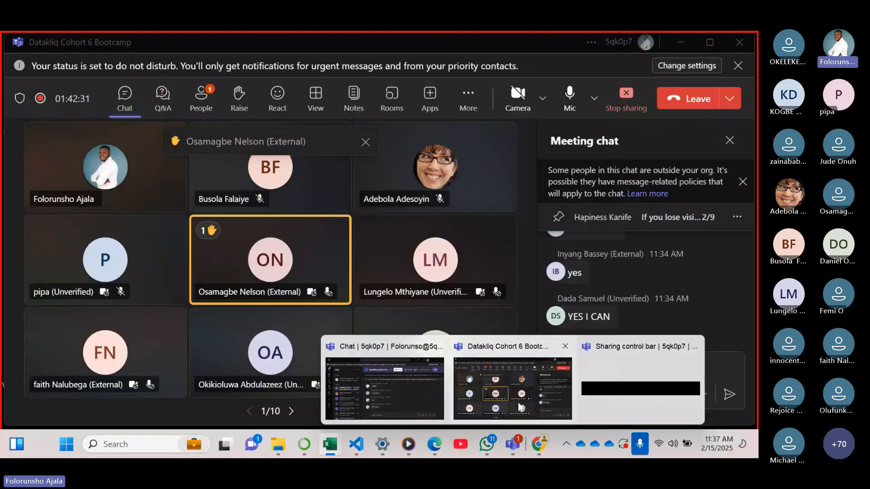
pyautogui.click(518, 401)
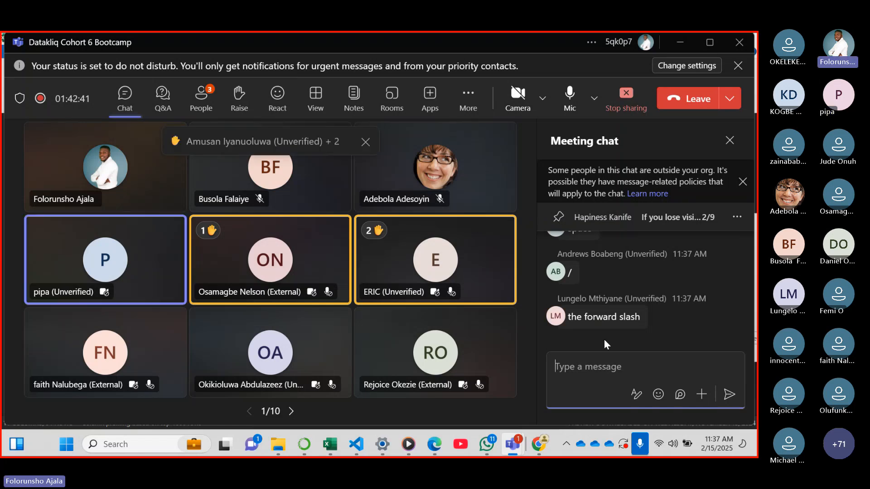
pyautogui.moveTo(413, 445)
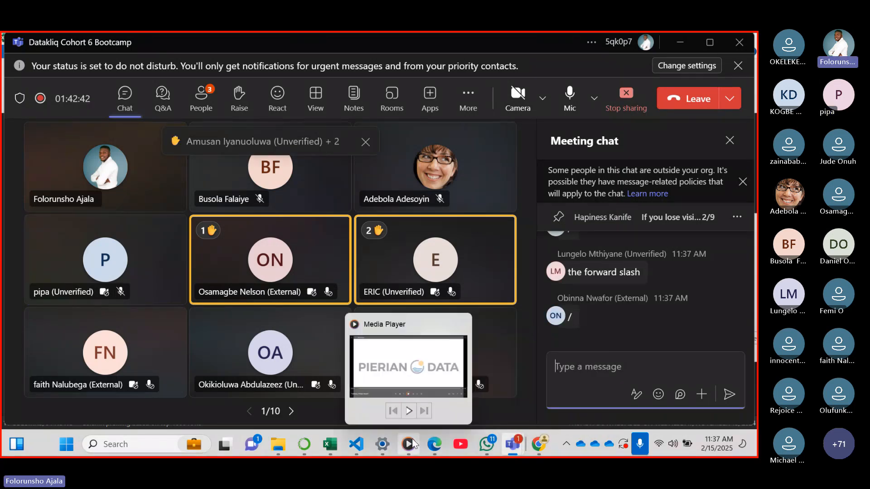
pyautogui.moveTo(330, 445)
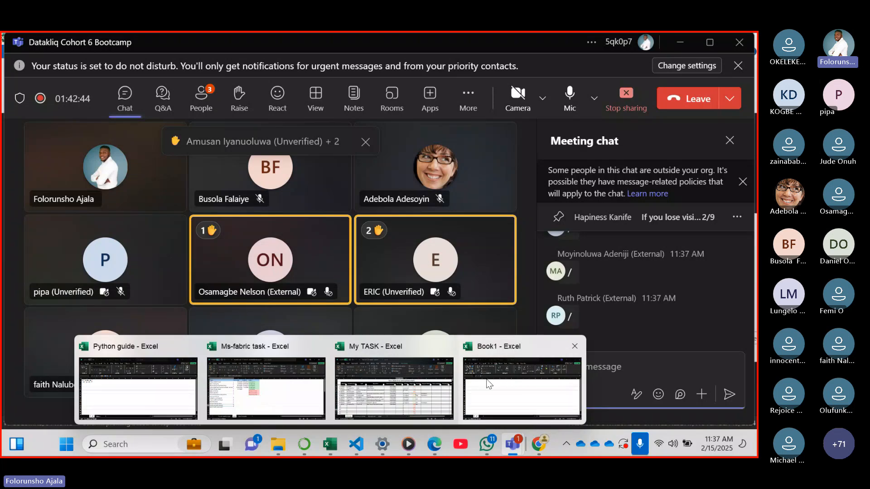
pyautogui.click(522, 347)
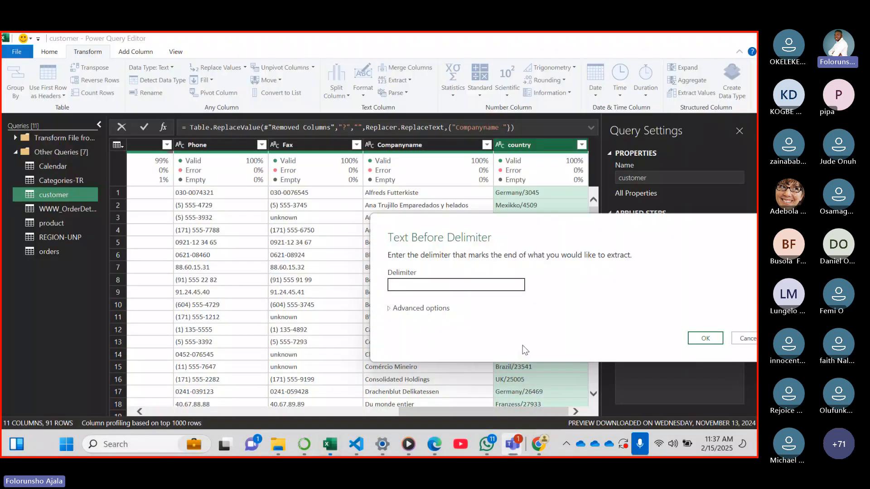
# Extract the text before the "/" delimiter in the customer query's country column
pyautogui.click(429, 284)
pyautogui.write('/')
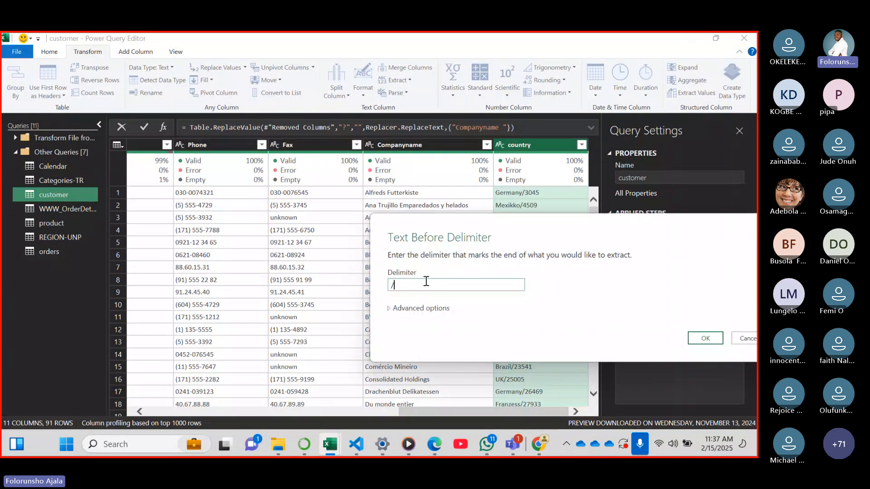
pyautogui.click(705, 338)
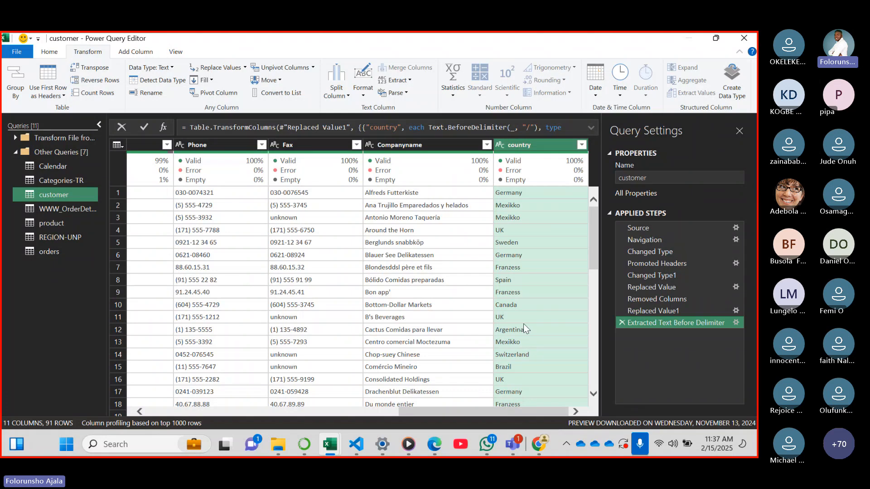
# Replace the value "Franzess" with "France" in the country column
pyautogui.click(537, 292)
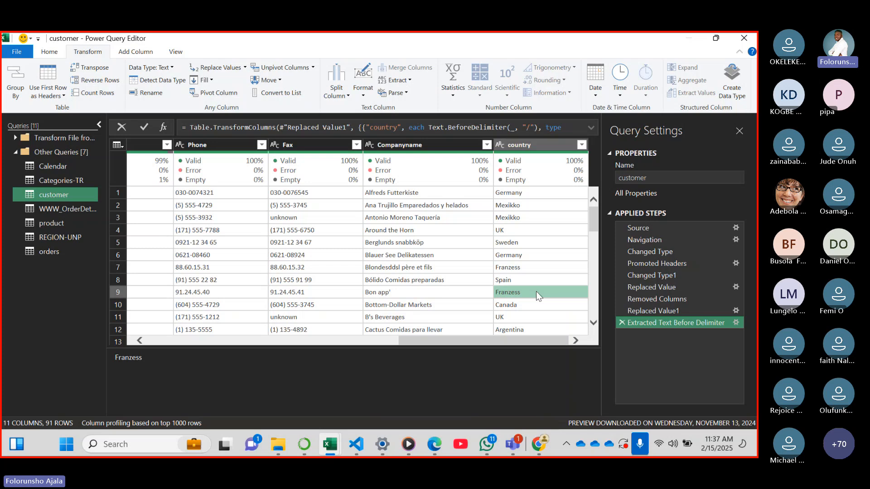
pyautogui.rightClick(536, 291)
pyautogui.click(599, 324)
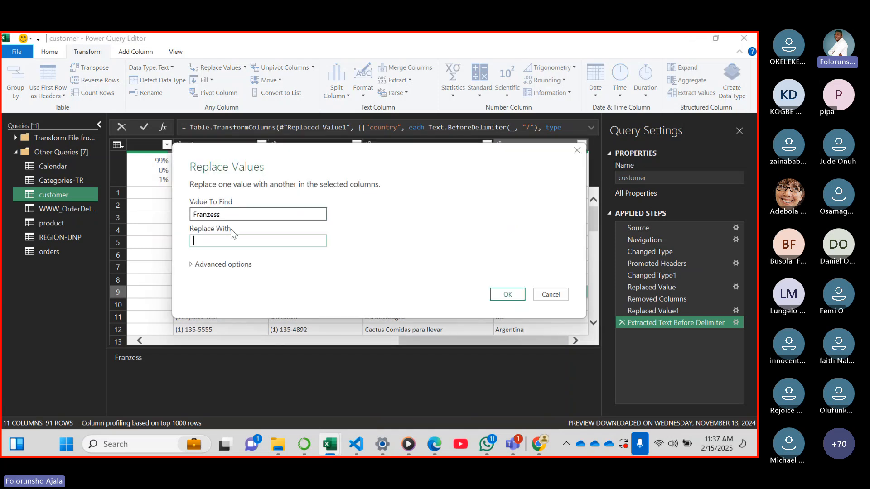
pyautogui.write('Fra')
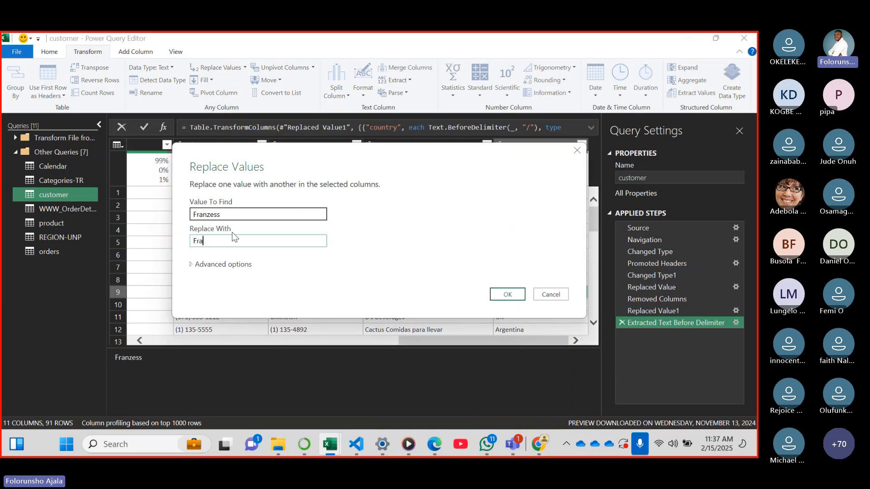
pyautogui.write('nce')
pyautogui.click(507, 294)
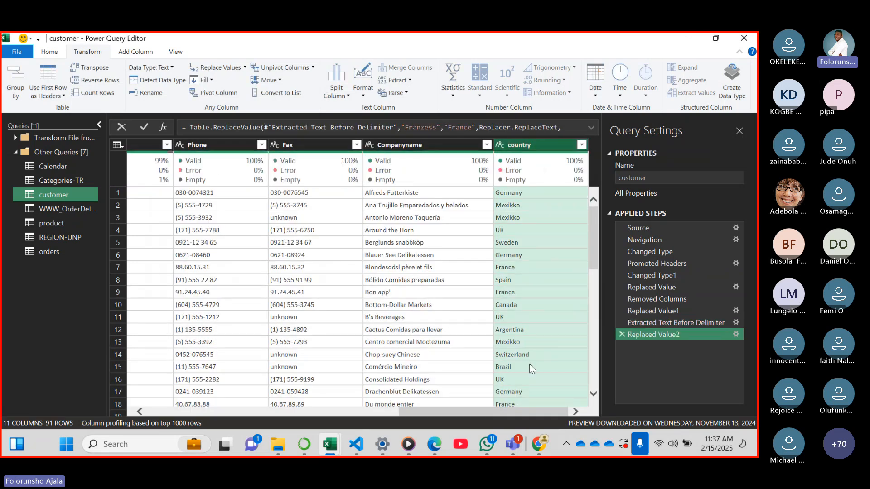
# Replace the value "Mexikko" with "Mexico" in the country column
pyautogui.click(512, 344)
pyautogui.rightClick(543, 331)
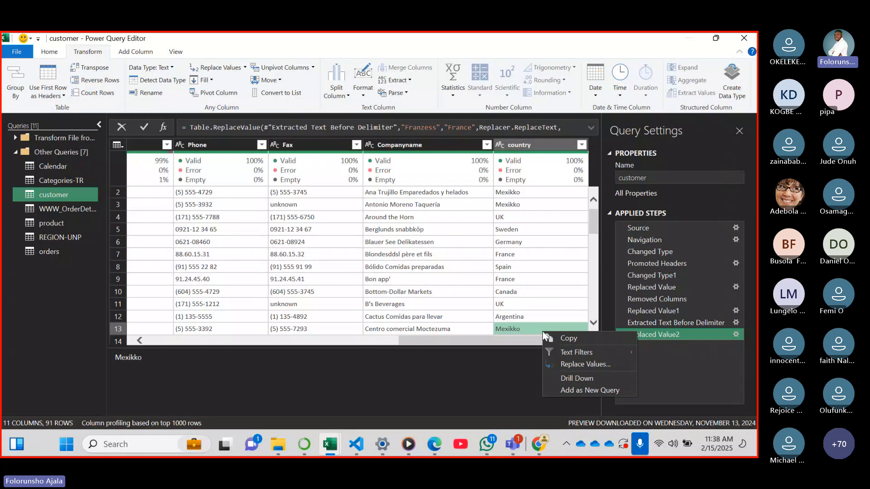
pyautogui.click(594, 363)
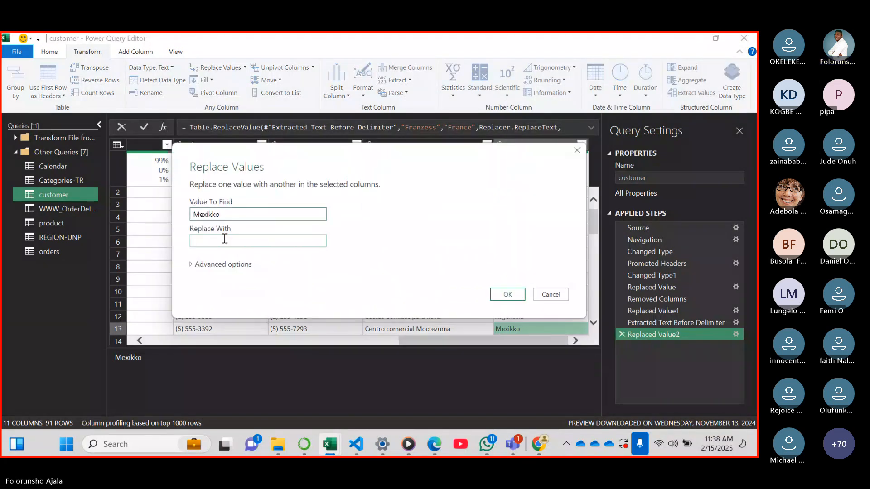
pyautogui.write('Mexico')
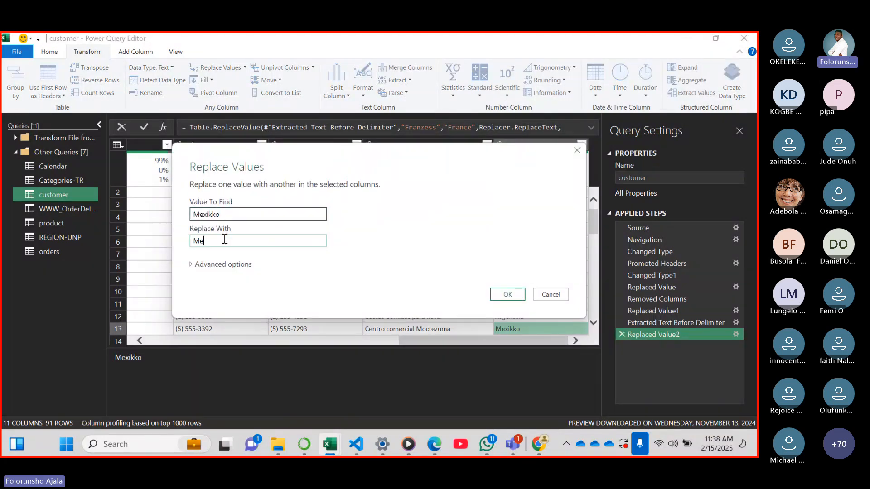
pyautogui.click(508, 294)
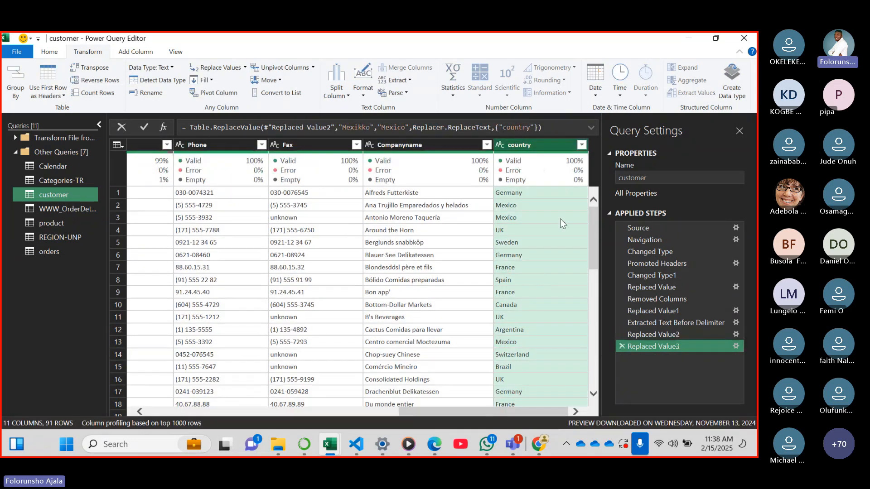
# Open the Categories-TR query
pyautogui.moveTo(420, 410); pyautogui.dragTo(86, 387)
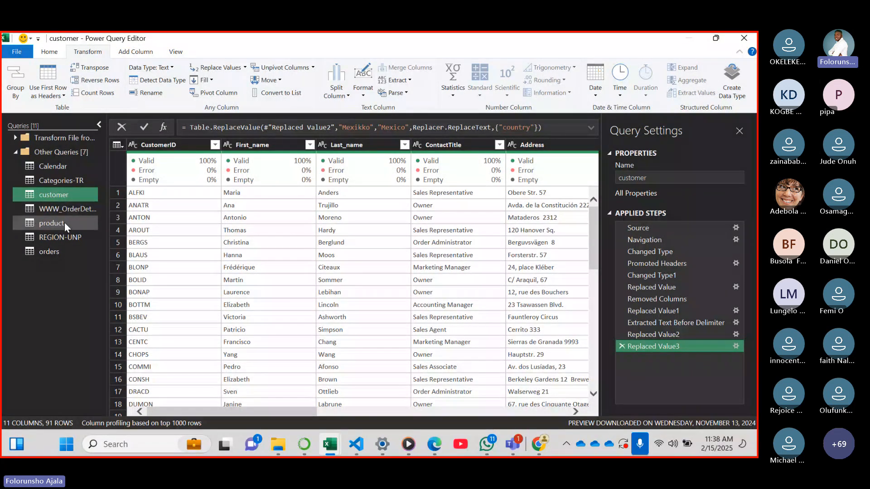
pyautogui.click(51, 181)
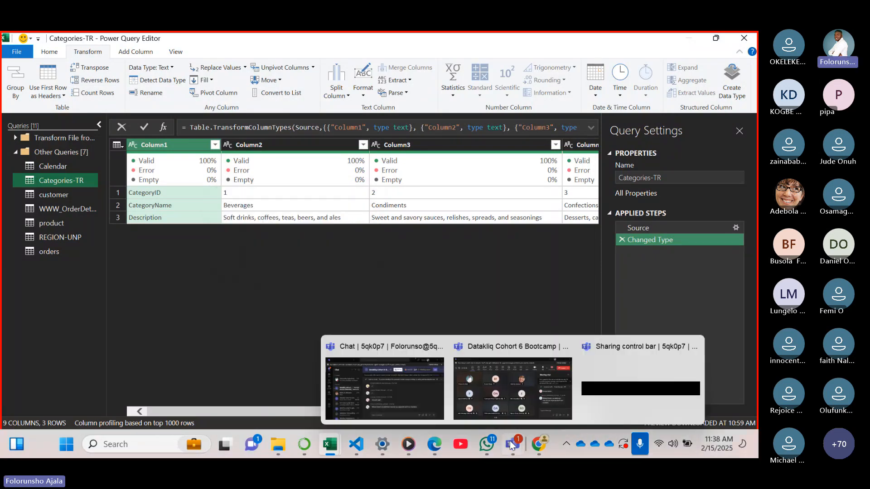
# Switch to the Teams meeting, read through the recent and earlier chat questions, and return to the Power Query Editor of Book1
pyautogui.moveTo(513, 444)
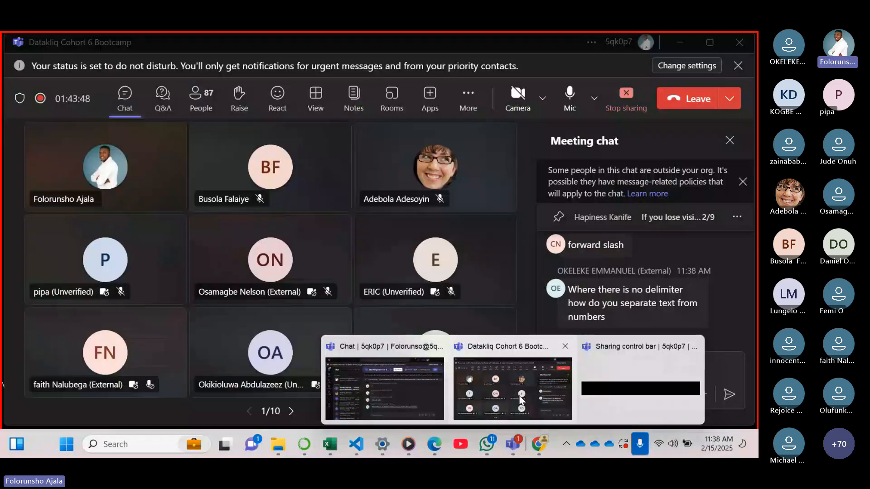
pyautogui.click(521, 399)
pyautogui.moveTo(748, 322); pyautogui.dragTo(743, 292)
pyautogui.scroll(8, 742, 290)
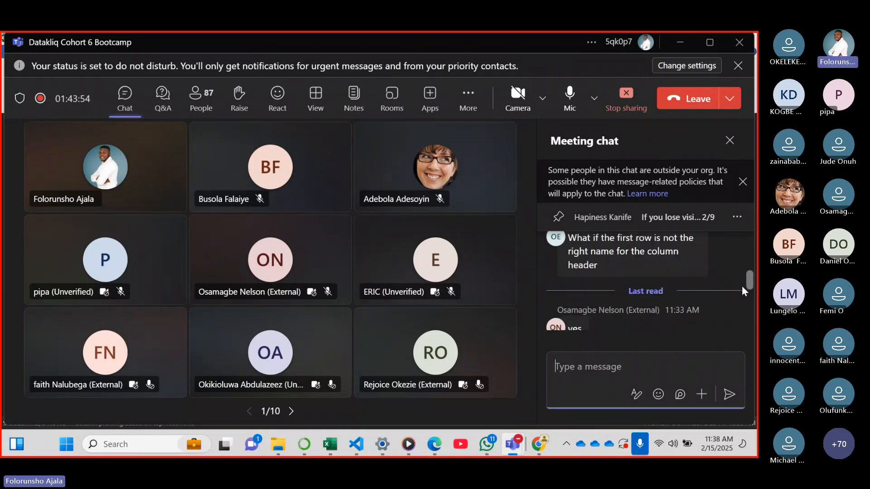
pyautogui.scroll(-2, 741, 295)
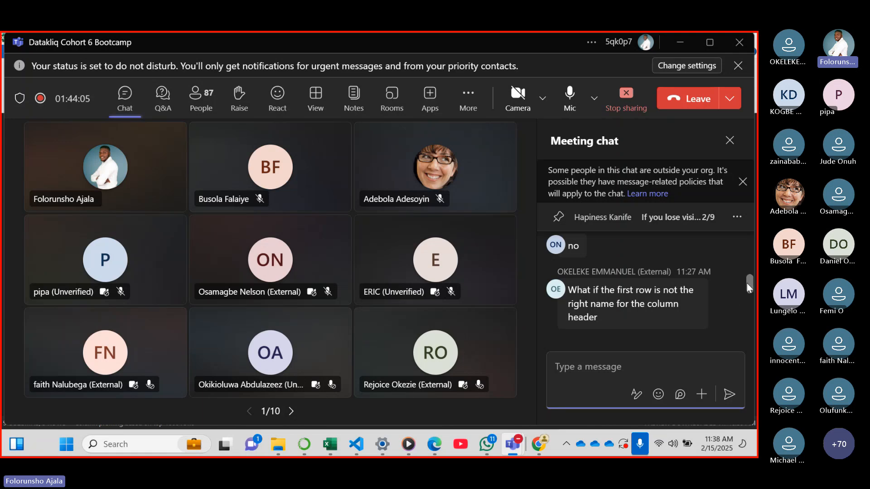
pyautogui.moveTo(749, 284); pyautogui.dragTo(751, 280)
pyautogui.moveTo(487, 444)
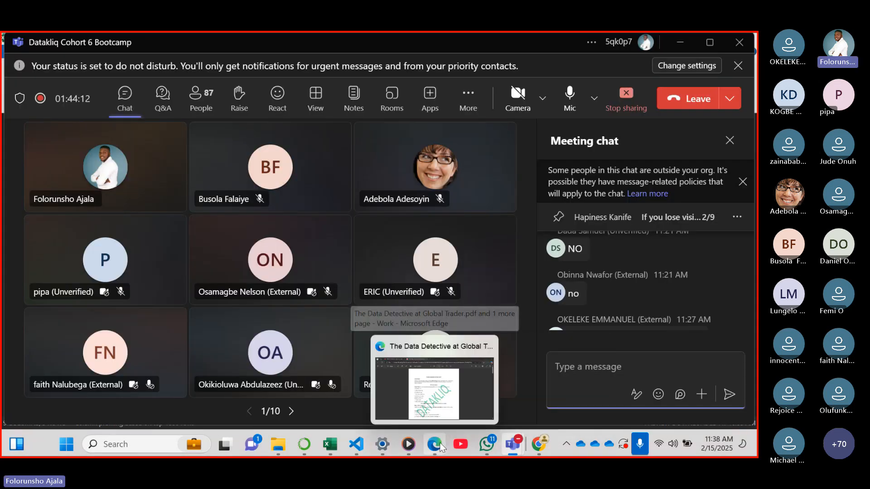
pyautogui.moveTo(330, 444)
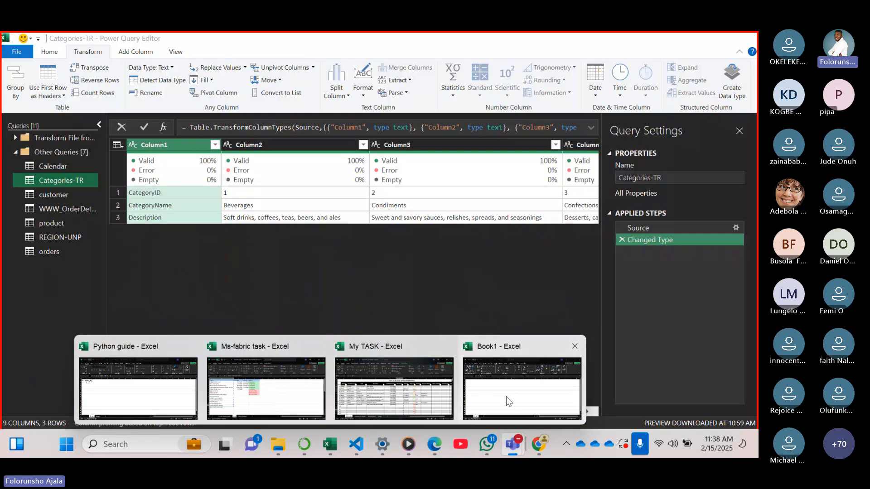
pyautogui.click(506, 396)
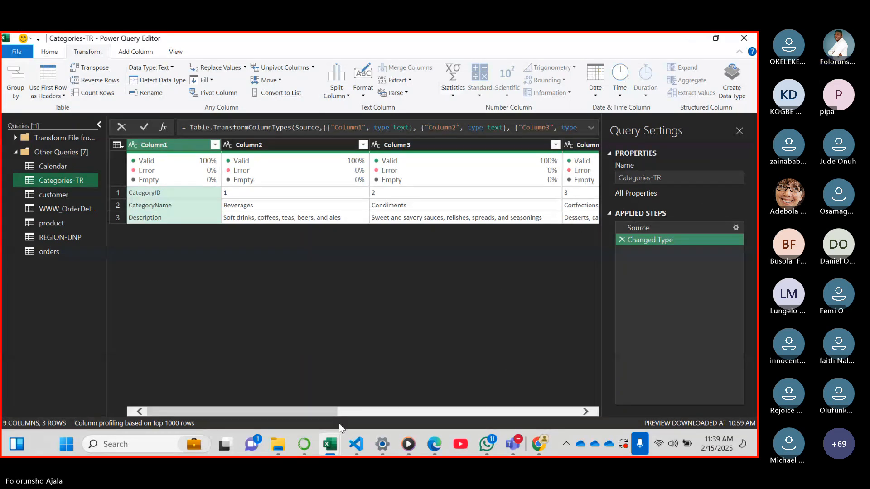
# Look over the Categories-TR columns, read the new replies in the Teams meeting chat, and return to the Power Query Editor
pyautogui.moveTo(321, 414); pyautogui.dragTo(262, 403)
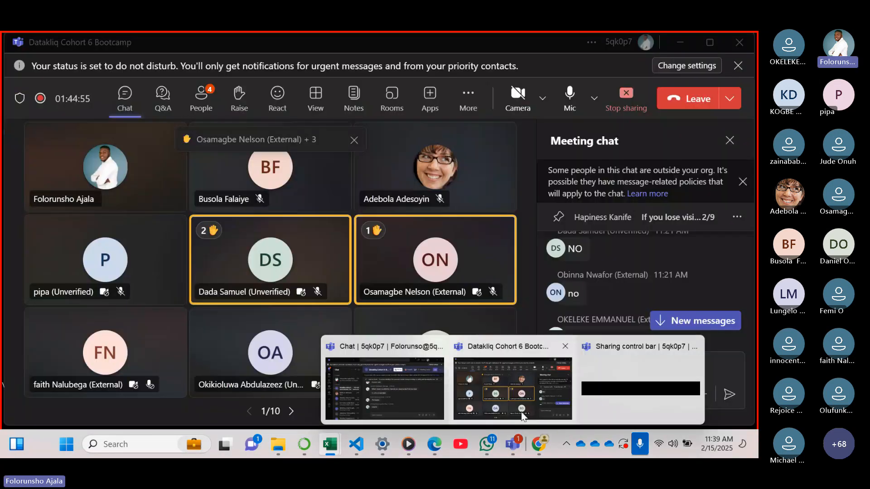
pyautogui.click(512, 389)
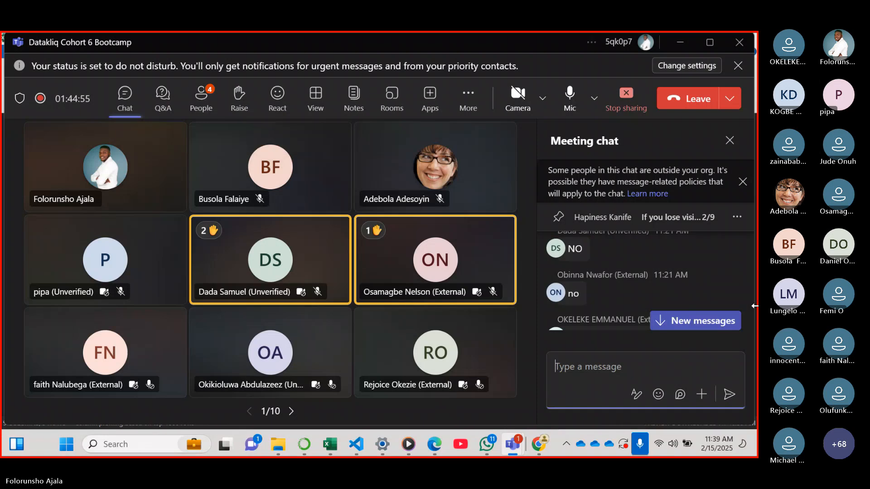
pyautogui.click(700, 326)
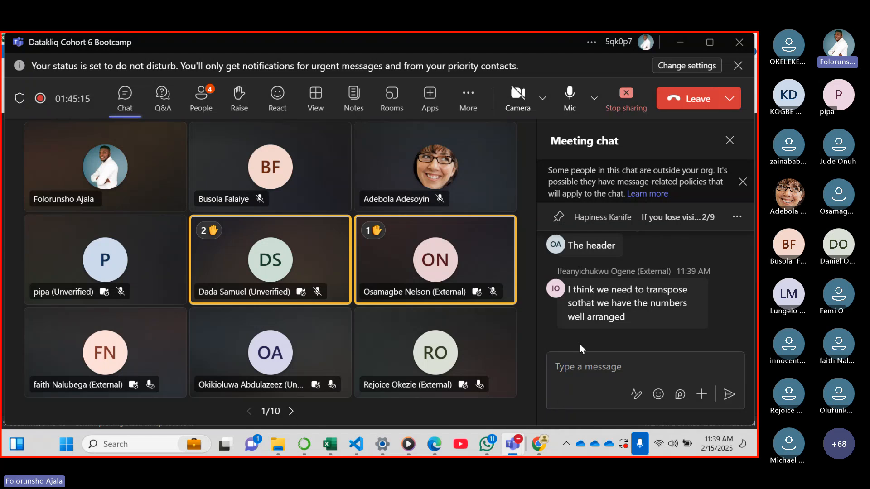
pyautogui.moveTo(434, 445)
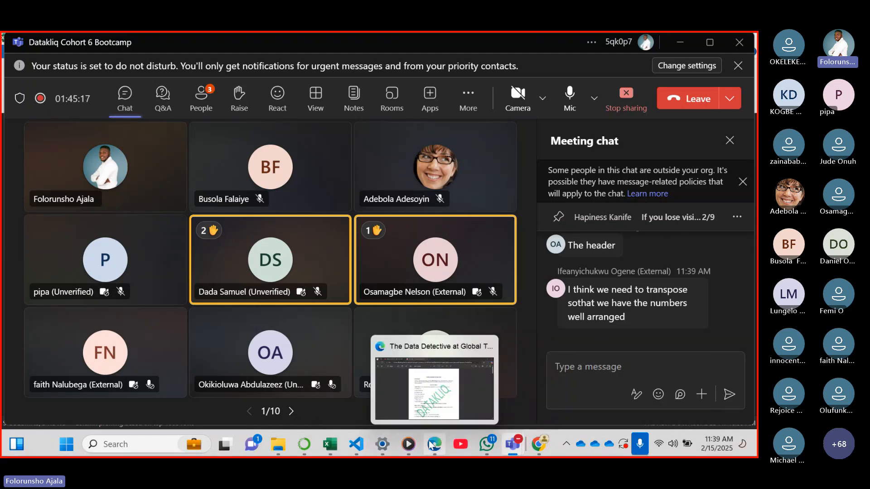
pyautogui.moveTo(466, 403)
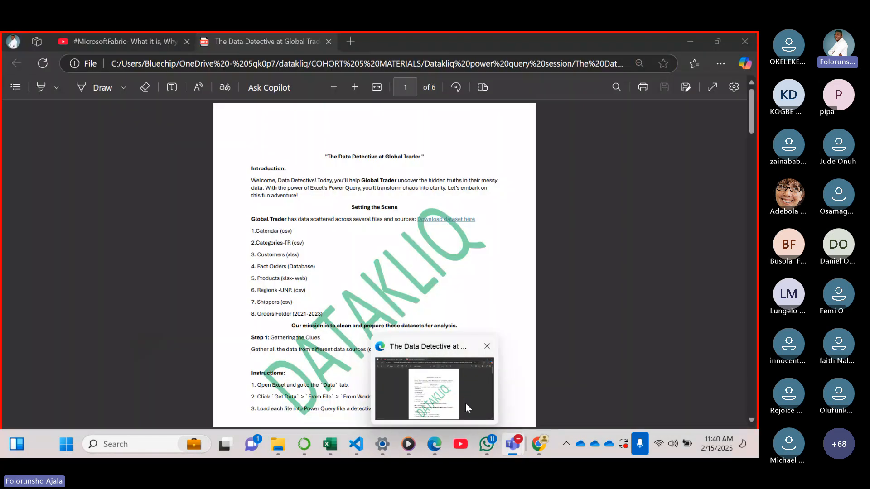
pyautogui.click(431, 445)
pyautogui.moveTo(514, 447)
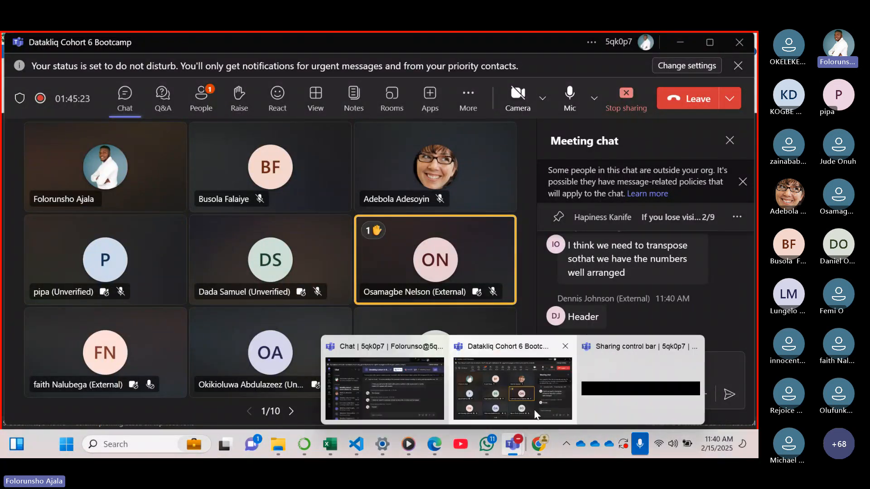
pyautogui.moveTo(488, 448)
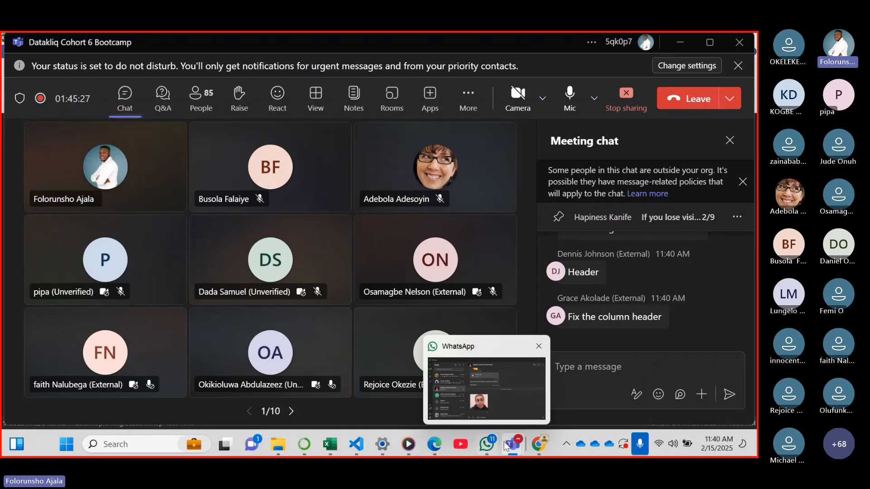
pyautogui.moveTo(331, 447)
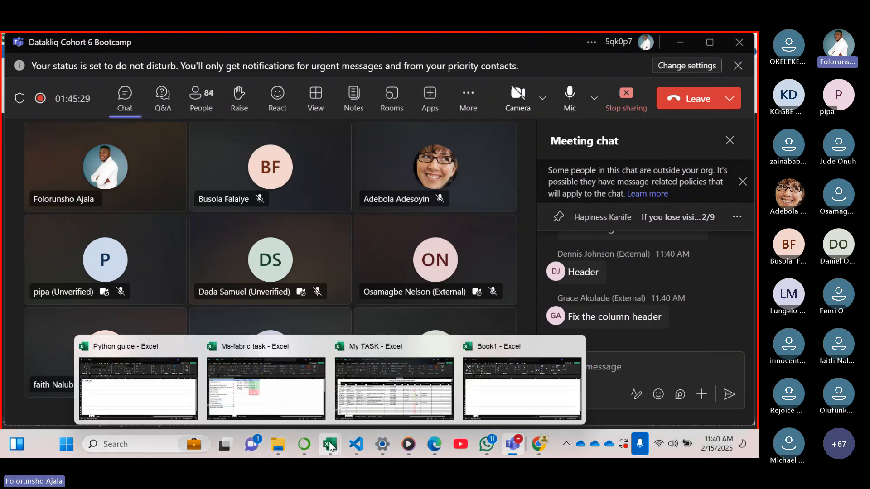
pyautogui.click(412, 401)
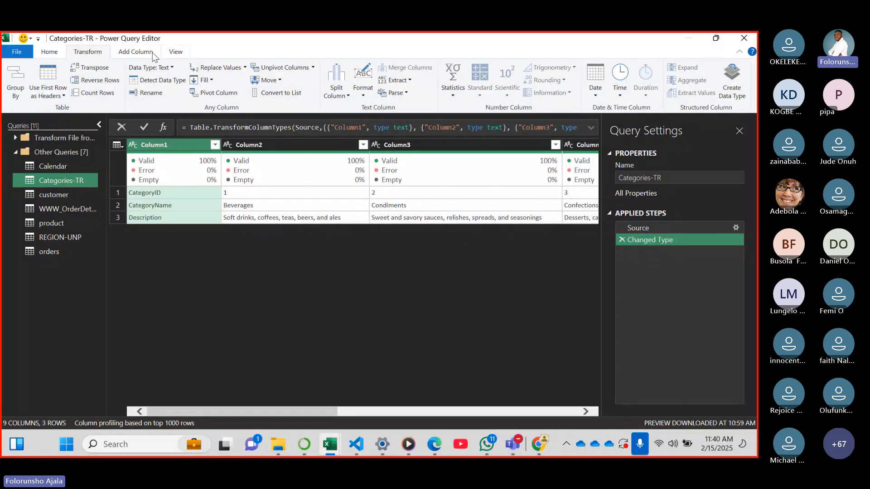
# Promote the first row of the Categories-TR table to headers and check all of its columns
pyautogui.click(51, 53)
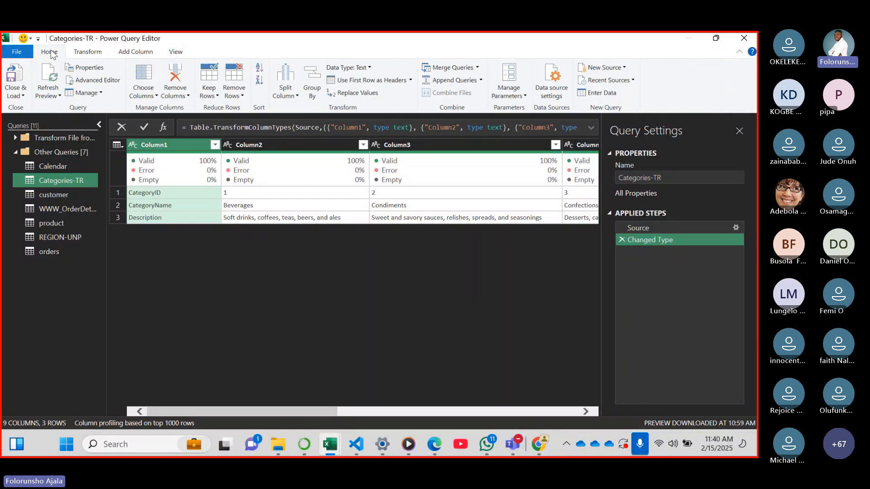
pyautogui.click(410, 80)
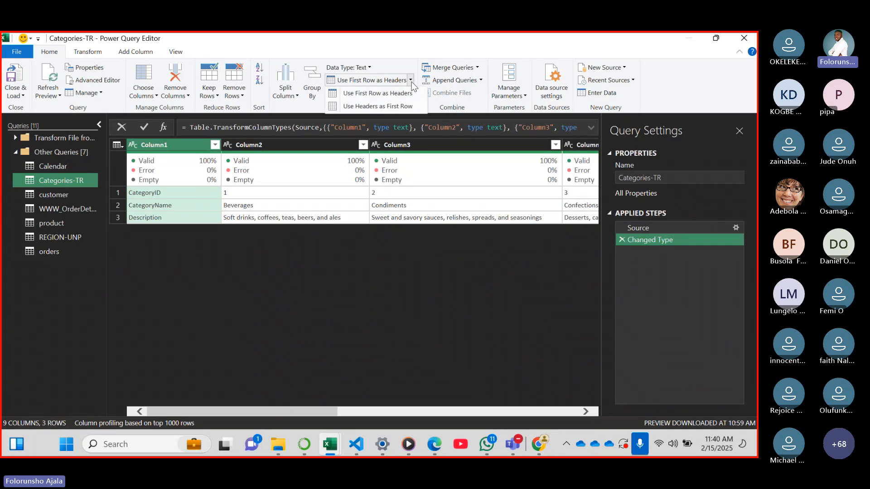
pyautogui.click(407, 94)
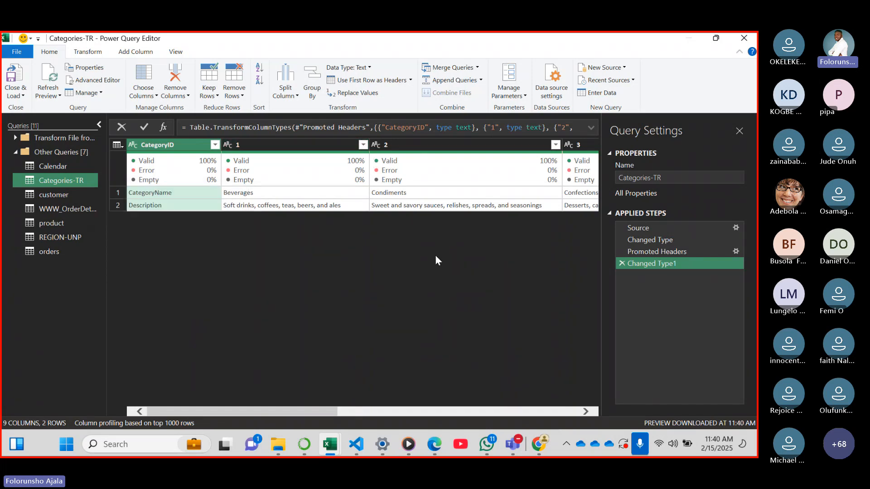
pyautogui.moveTo(308, 413); pyautogui.dragTo(570, 382)
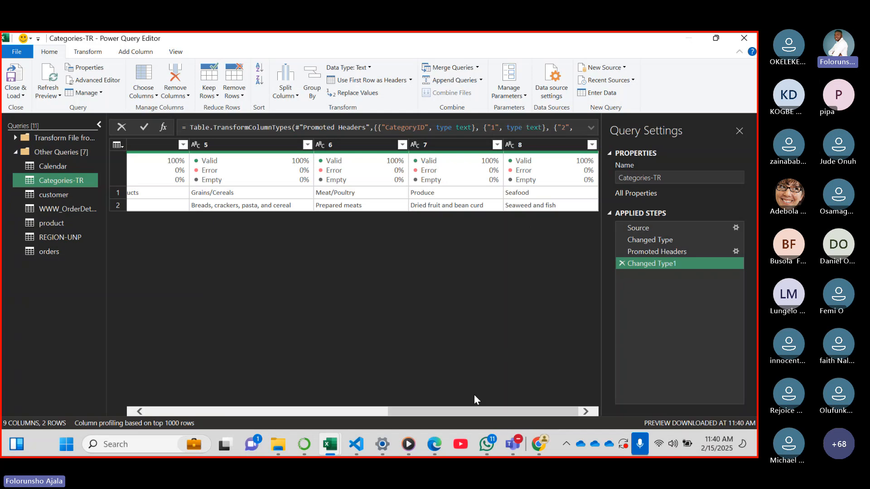
pyautogui.moveTo(487, 412); pyautogui.dragTo(217, 392)
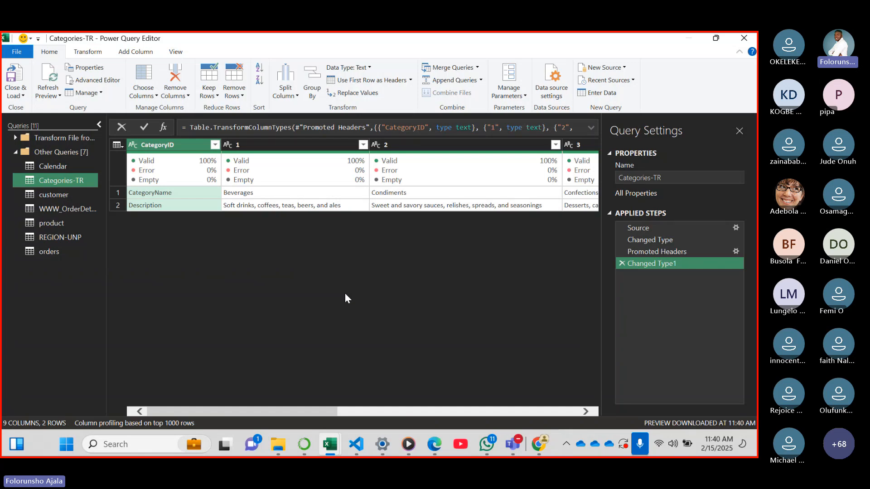
pyautogui.moveTo(284, 412); pyautogui.dragTo(305, 370)
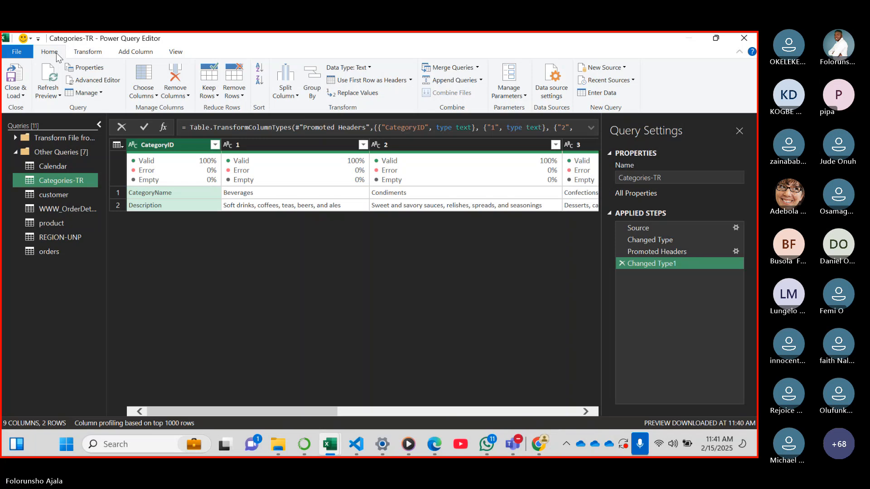
# Try to transpose the Categories-TR table with its promoted headers, and delete the transpose from the applied steps
pyautogui.click(76, 54)
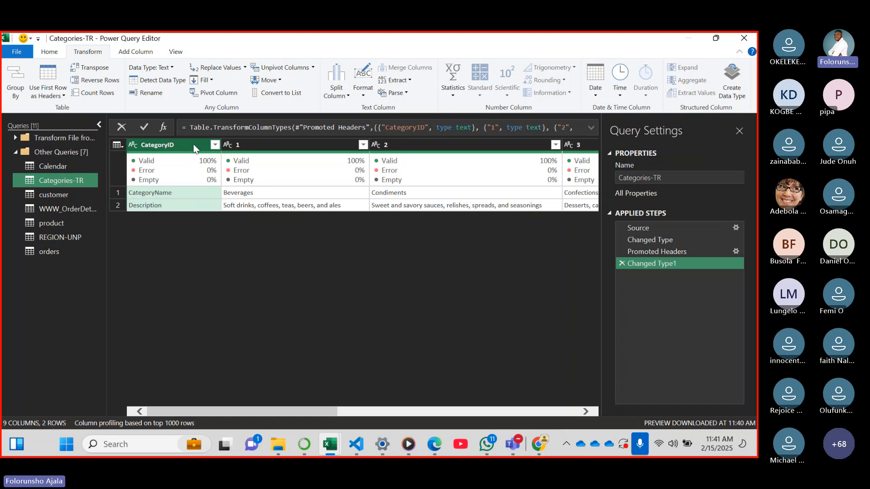
pyautogui.click(91, 72)
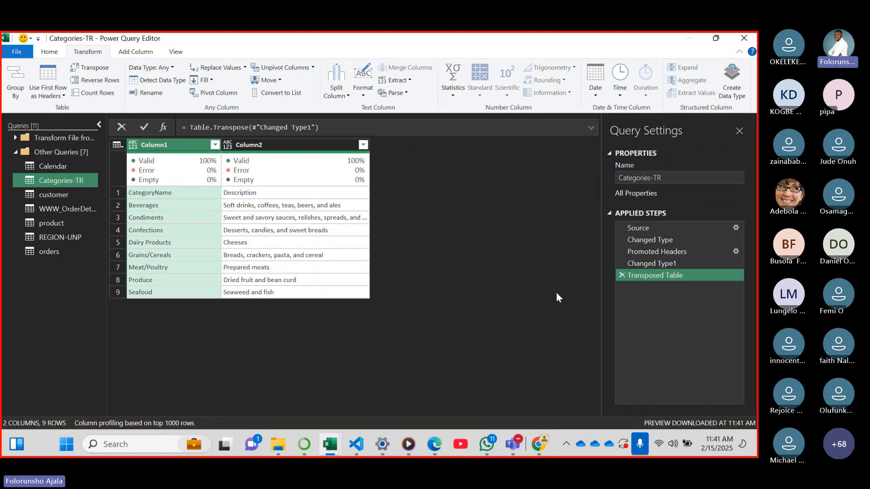
pyautogui.click(619, 275)
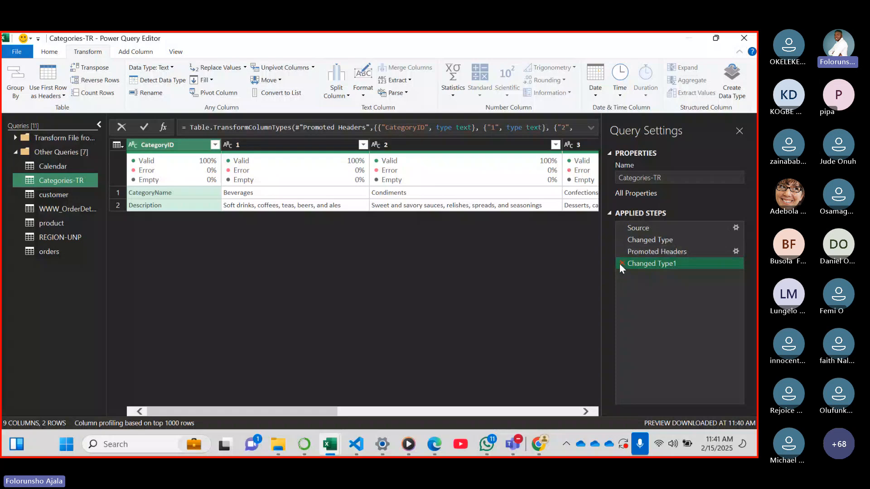
# Delete the header promotion and its type change from the Categories-TR applied steps, and transpose the original table
pyautogui.click(621, 263)
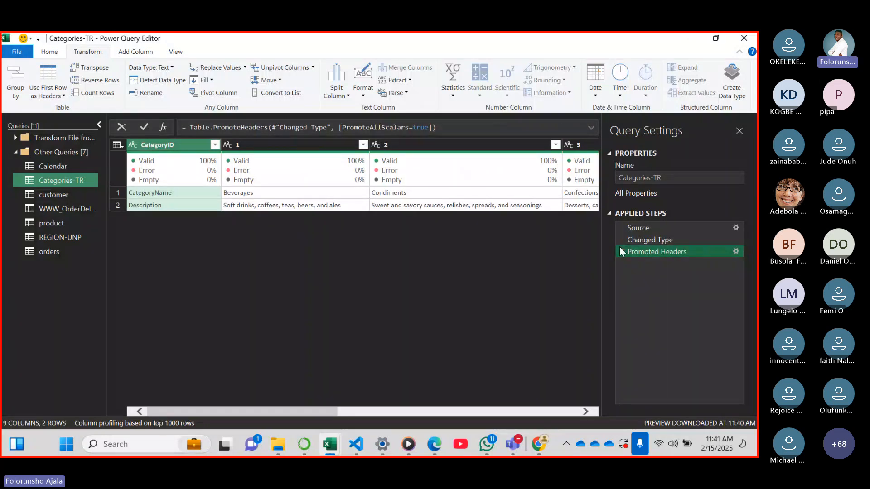
pyautogui.click(622, 252)
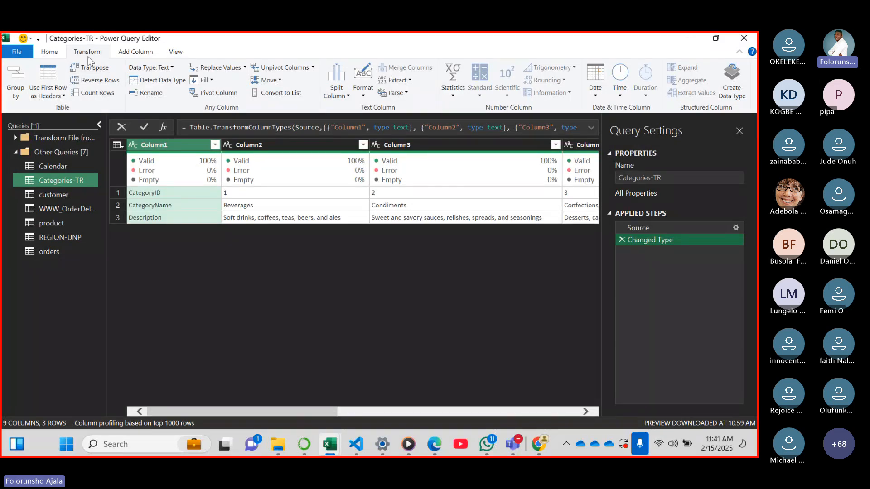
pyautogui.click(95, 68)
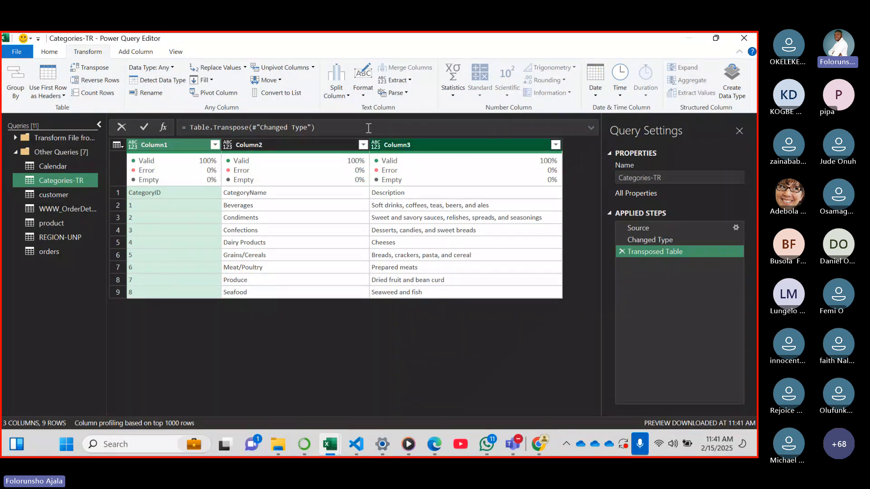
# Promote the first row of the transposed Categories-TR table to column headers
pyautogui.click(53, 55)
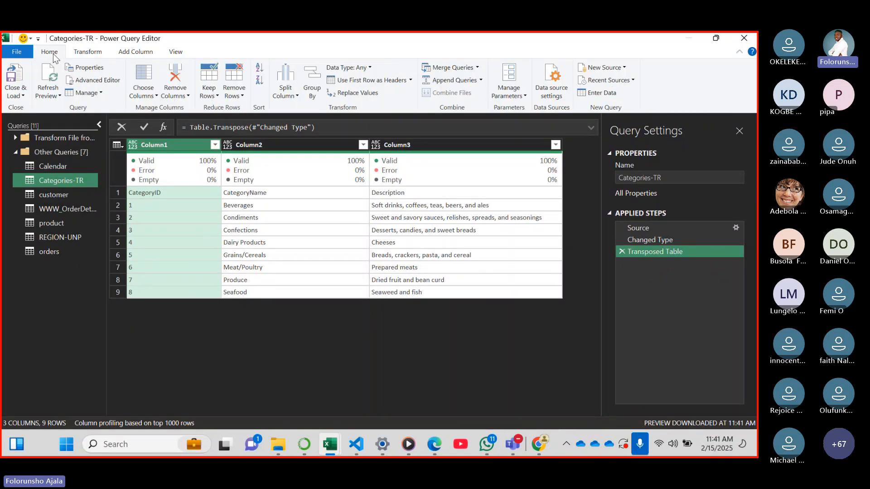
pyautogui.click(410, 80)
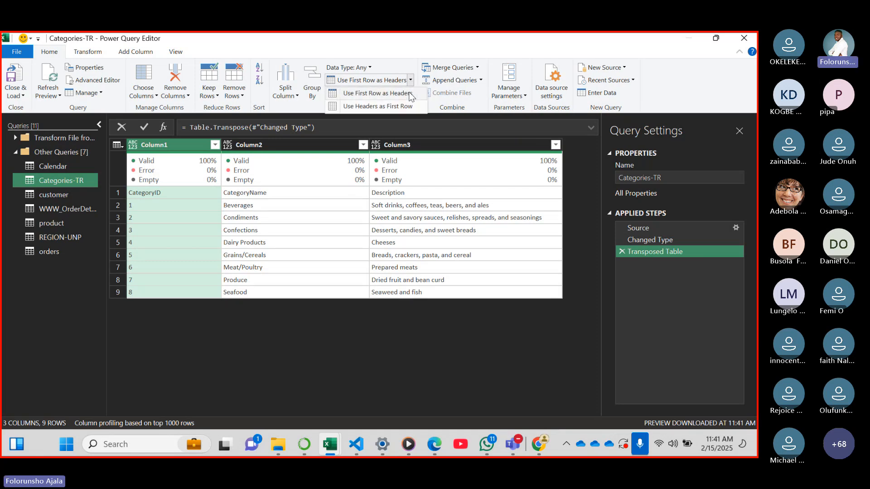
pyautogui.click(410, 96)
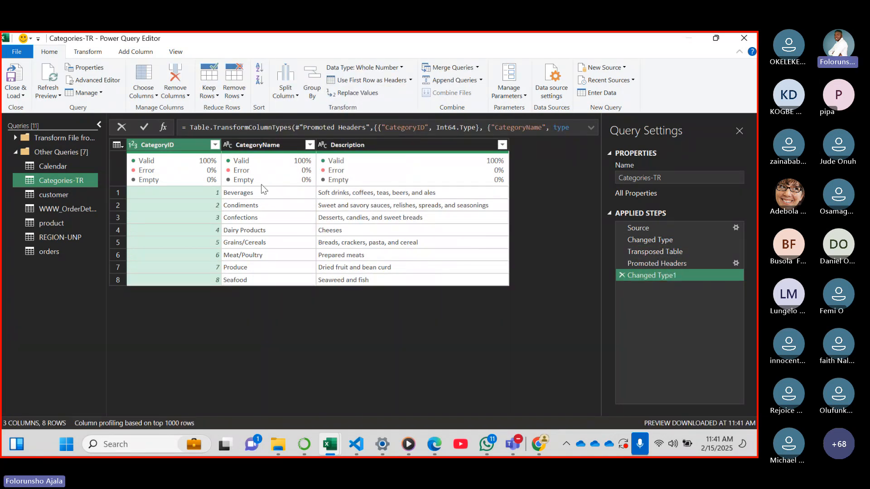
pyautogui.moveTo(470, 176)
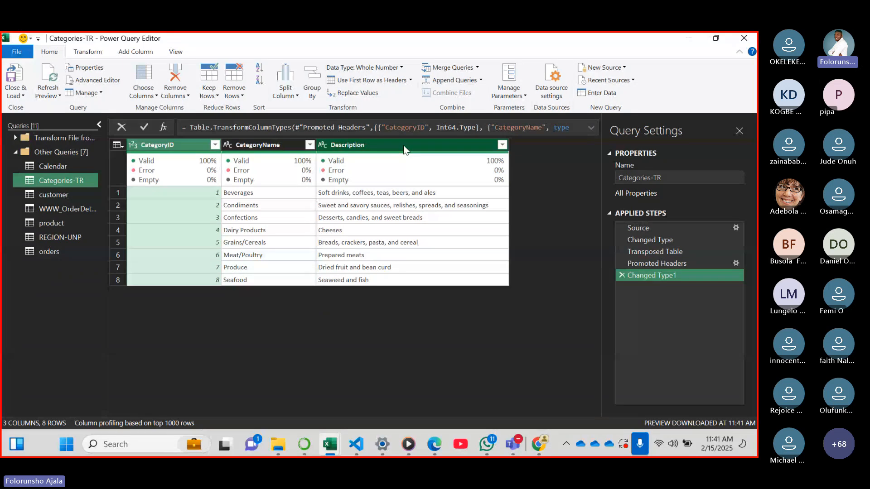
pyautogui.moveTo(435, 150)
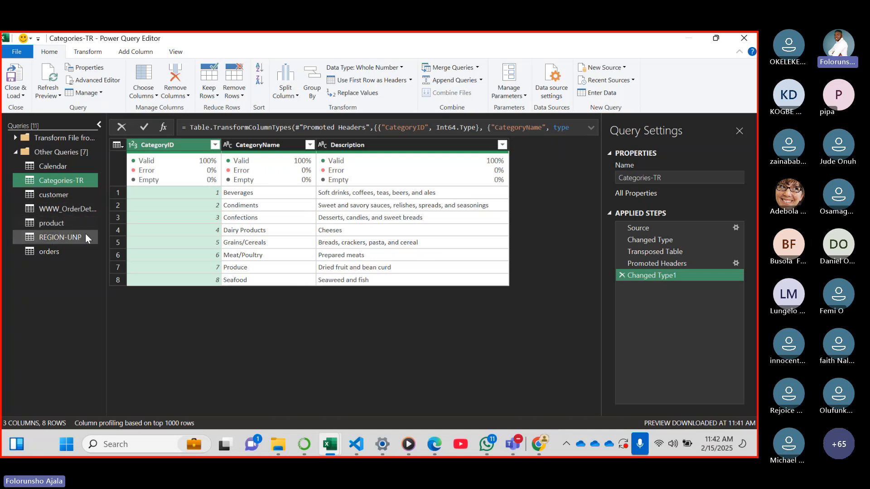
# Open the product query, look across its columns, and dismiss the notice about the preview's age
pyautogui.click(68, 221)
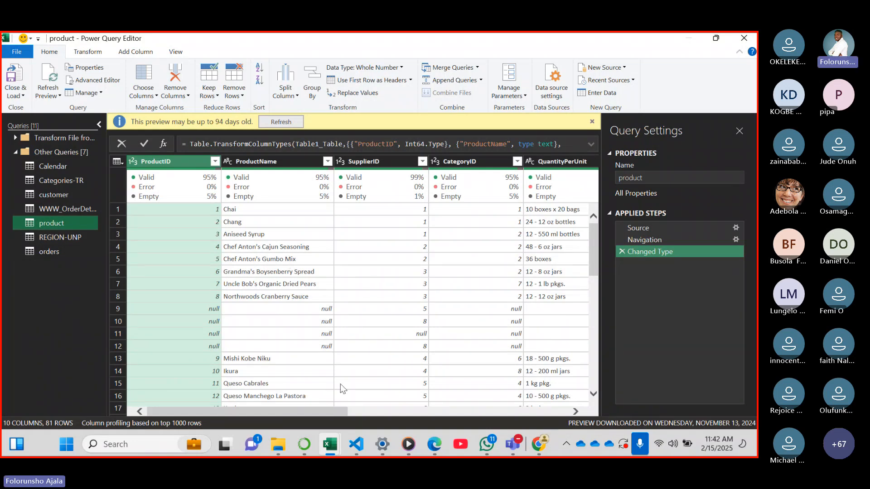
pyautogui.moveTo(295, 413); pyautogui.dragTo(186, 408)
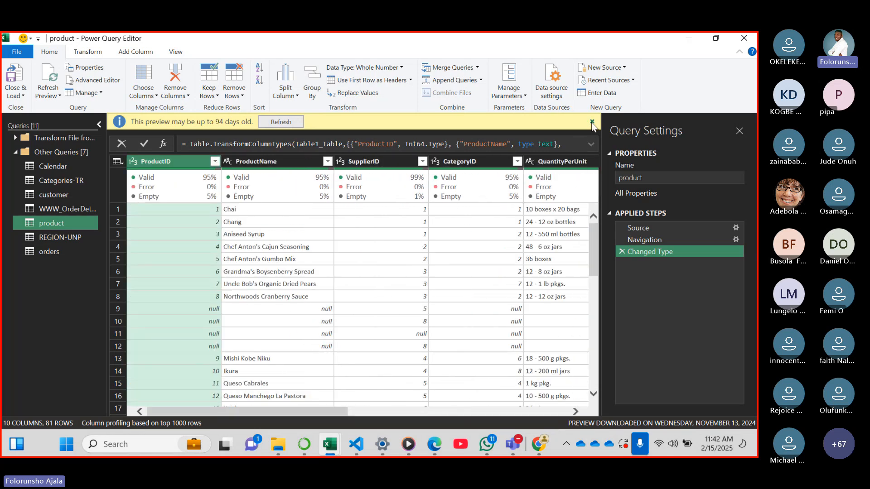
pyautogui.click(591, 122)
pyautogui.moveTo(402, 170)
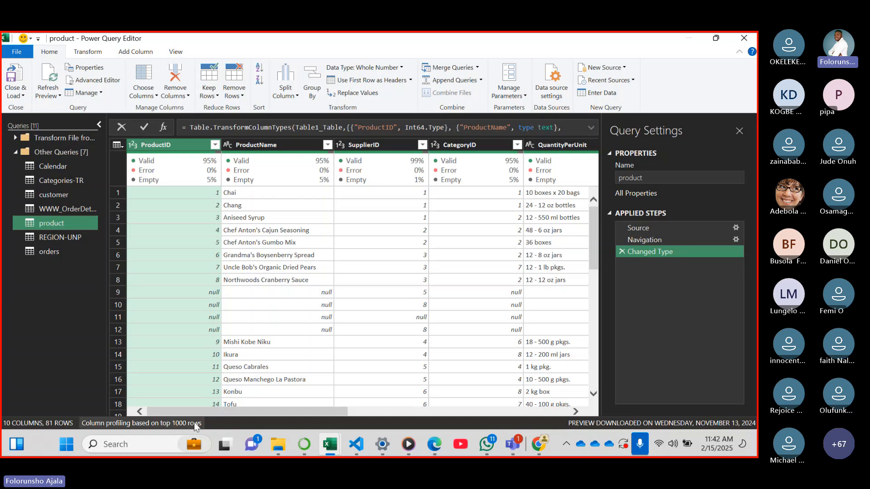
# Base the product query's column profiling on the entire data set and look across all of its columns
pyautogui.click(158, 425)
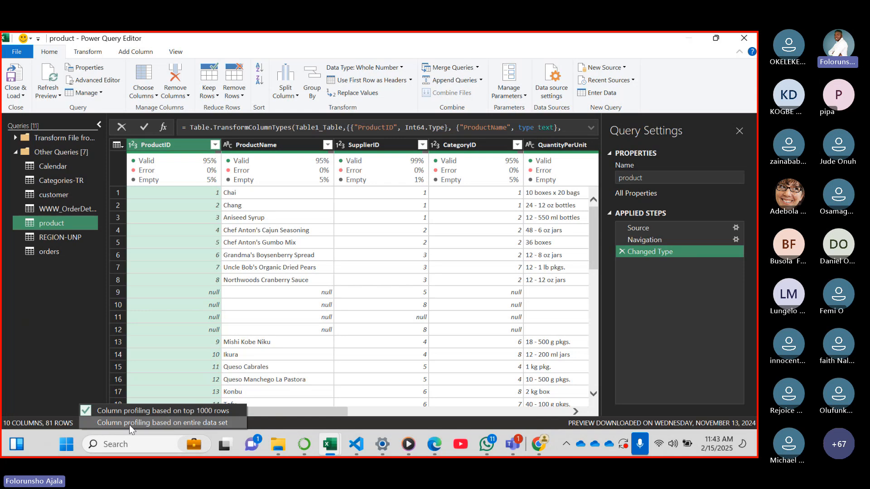
pyautogui.click(199, 428)
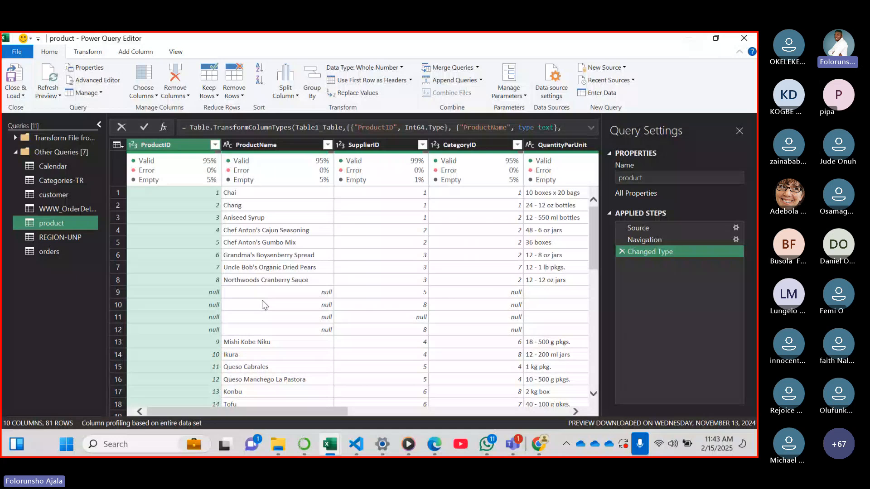
pyautogui.moveTo(313, 406); pyautogui.dragTo(190, 413)
pyautogui.moveTo(307, 413); pyautogui.dragTo(321, 381)
# Switch to the Teams meeting, read the newest chat messages, and return to the product query in the Power Query Editor
pyautogui.moveTo(518, 436)
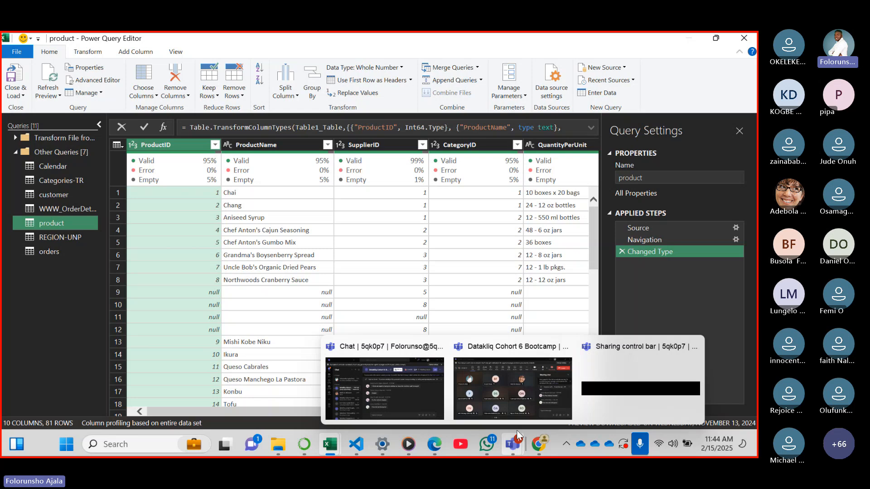
pyautogui.click(513, 400)
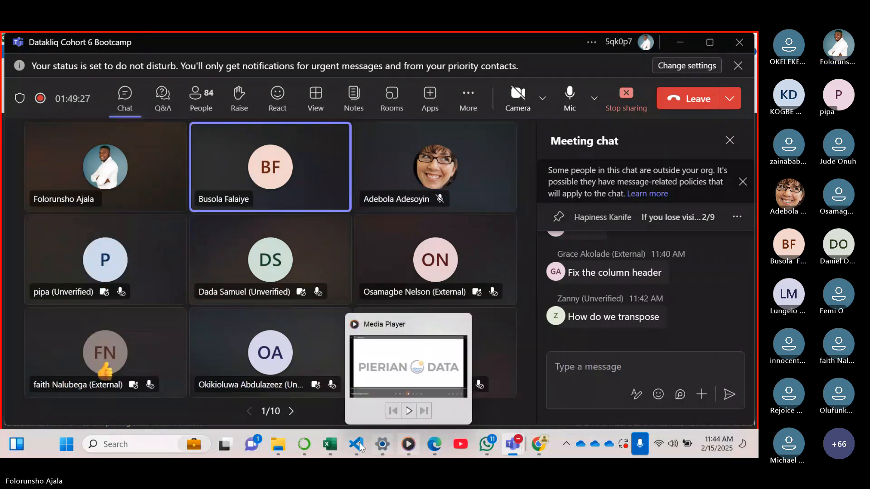
pyautogui.moveTo(333, 447)
pyautogui.click(562, 379)
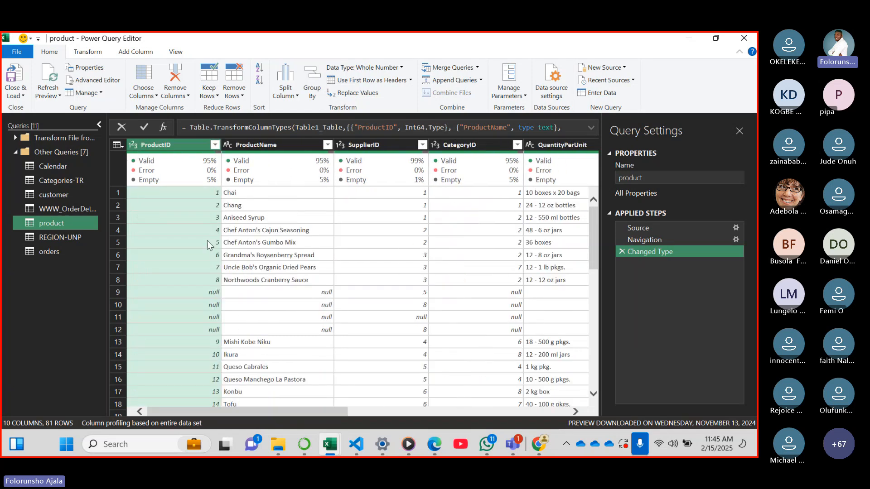
# Open the customer query and filter the CustomerID column to only the first ID in its list
pyautogui.click(67, 193)
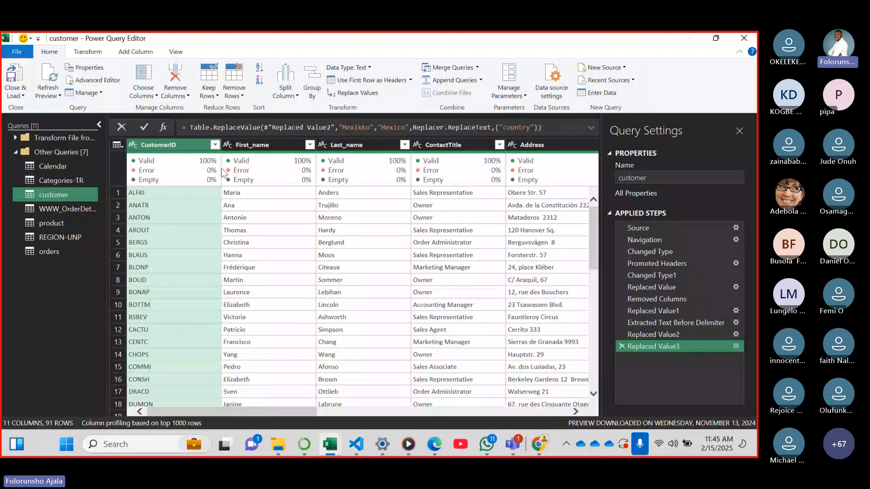
pyautogui.click(214, 145)
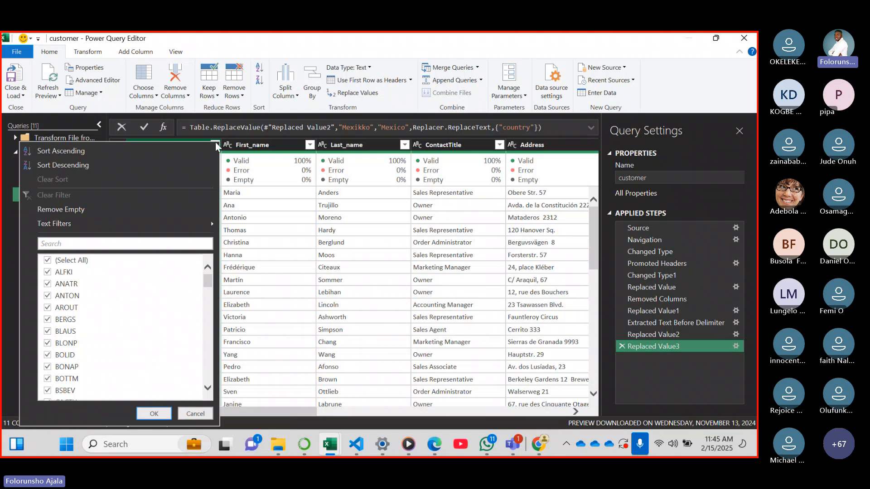
pyautogui.click(48, 261)
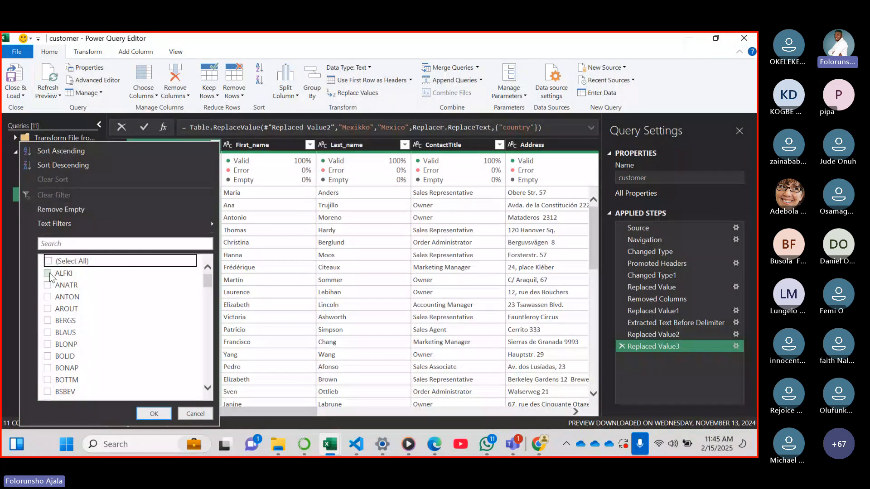
pyautogui.click(48, 272)
pyautogui.click(152, 412)
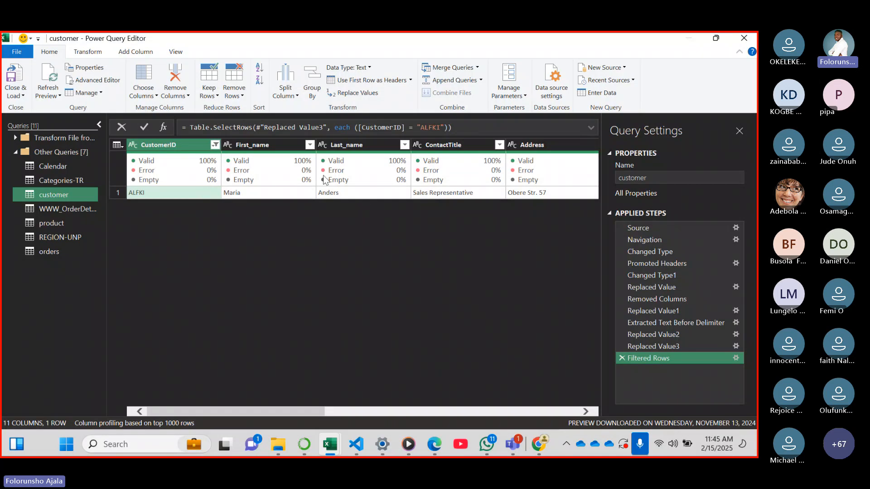
pyautogui.moveTo(215, 411); pyautogui.dragTo(195, 398)
# Switch to the Teams meeting, read the newest chat replies, and return to the customer query in the Power Query Editor
pyautogui.moveTo(516, 439)
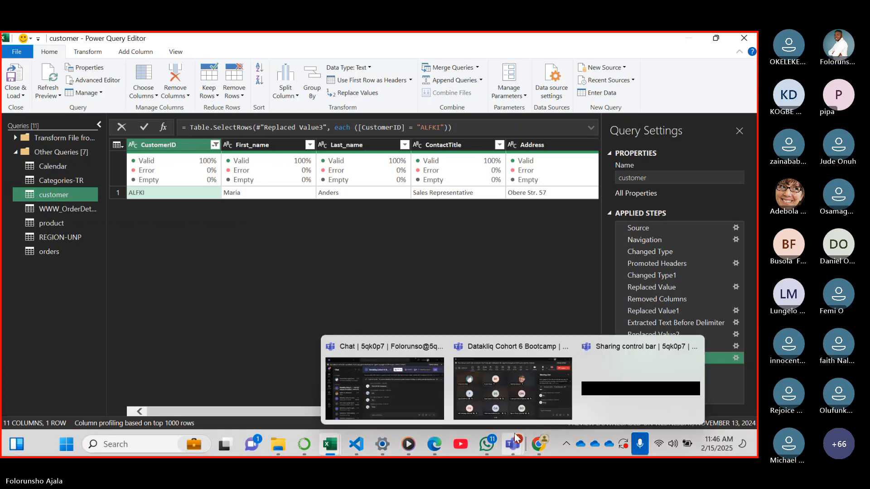
pyautogui.click(506, 396)
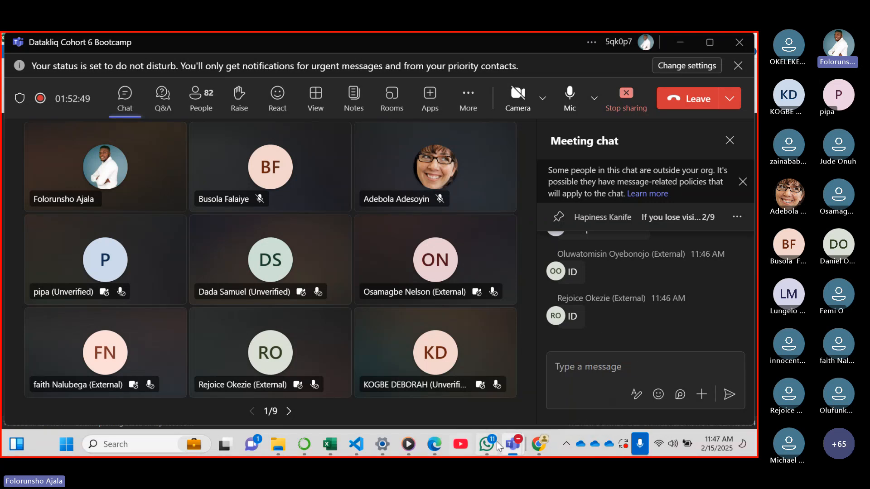
pyautogui.moveTo(334, 440)
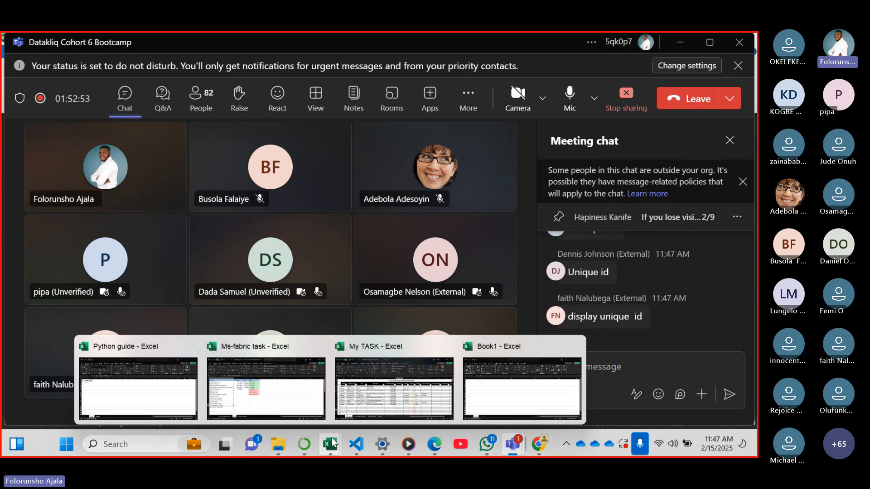
pyautogui.click(500, 394)
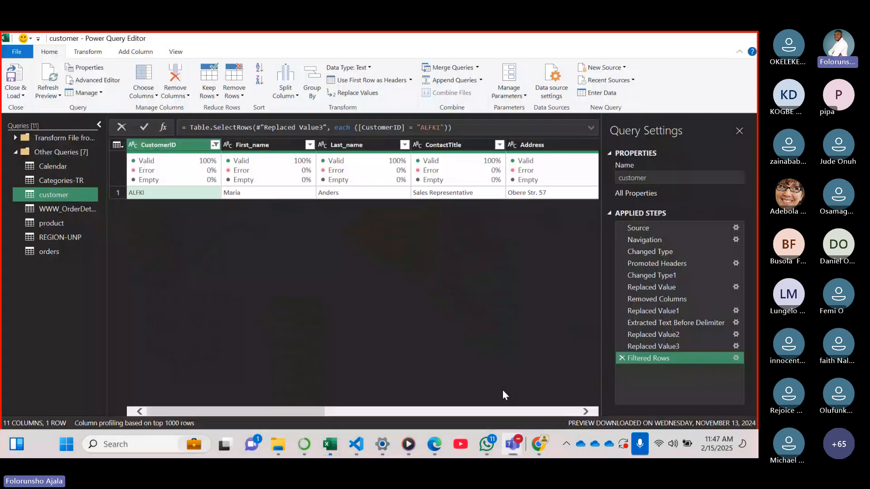
# Clear the CustomerID filter and filter the First_name column to only the second name in its list
pyautogui.click(215, 145)
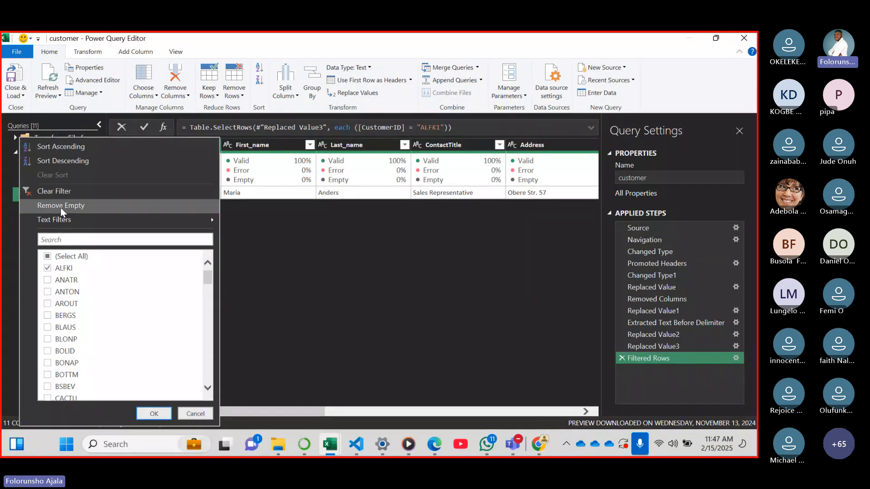
pyautogui.click(54, 191)
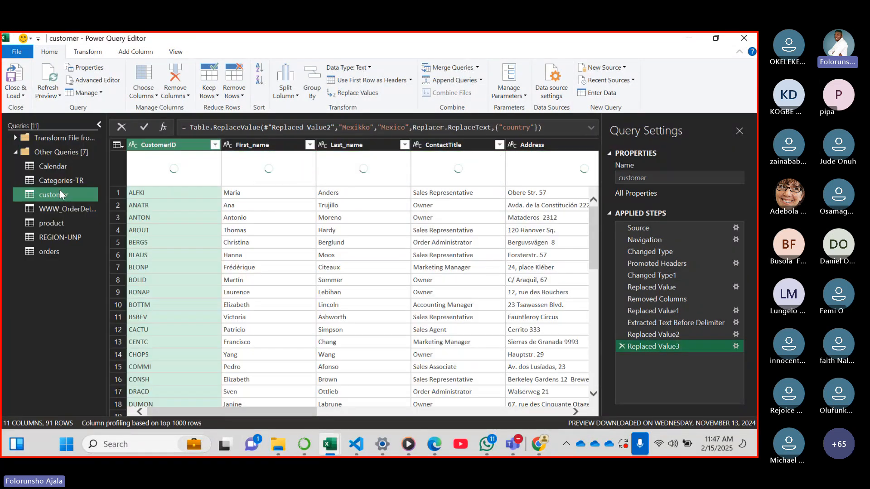
pyautogui.click(311, 147)
pyautogui.click(310, 145)
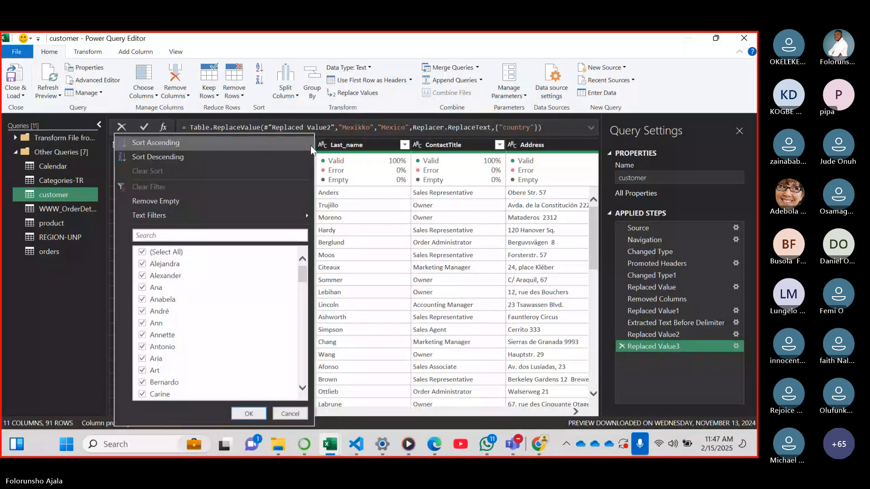
pyautogui.click(142, 252)
pyautogui.click(142, 265)
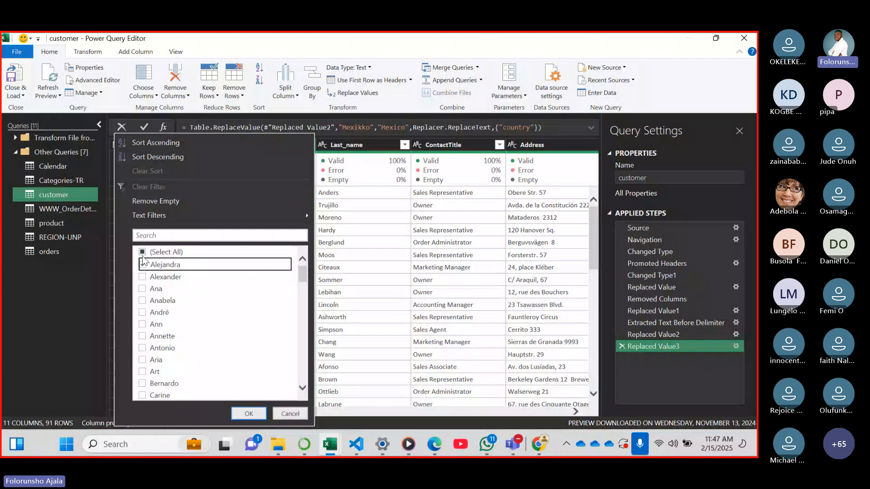
pyautogui.click(144, 265)
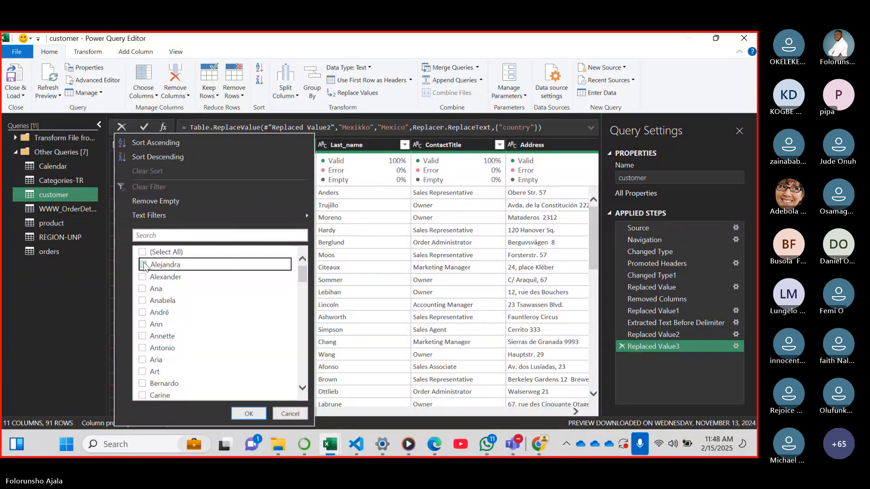
pyautogui.click(144, 278)
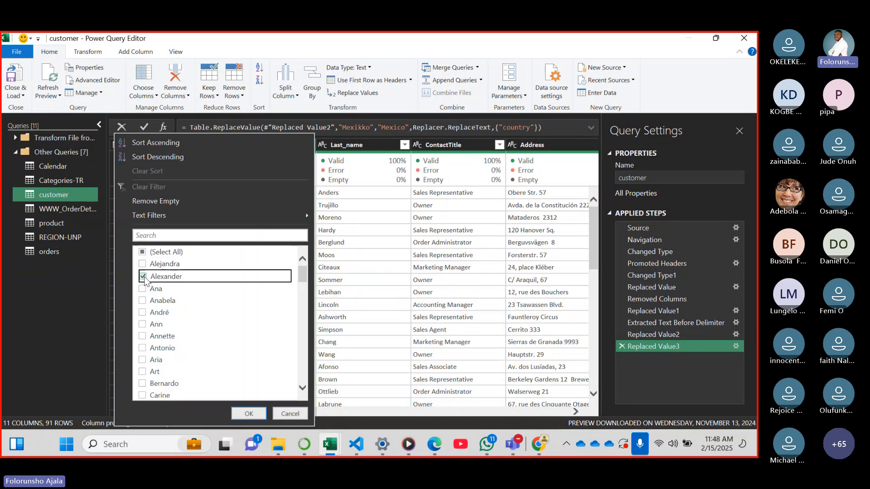
pyautogui.click(248, 413)
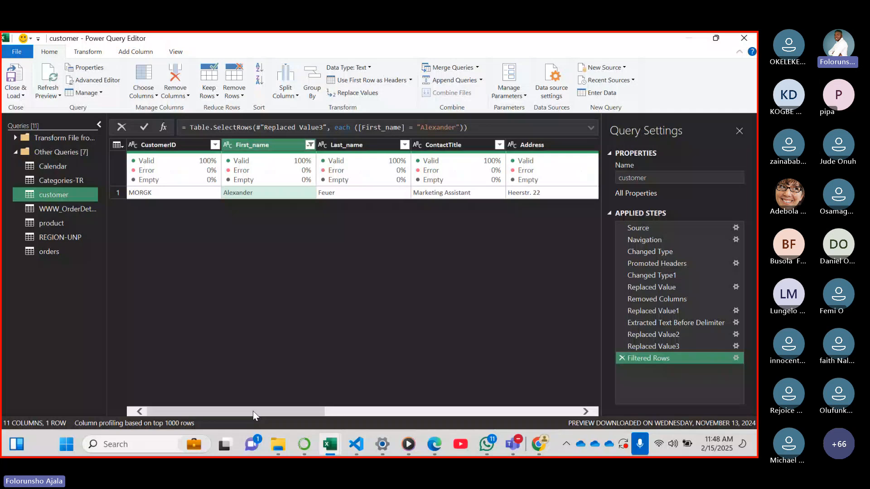
# Reset the First_name filter, filter the column to only the fifth name in its list, and clear that filter again
pyautogui.click(309, 145)
pyautogui.click(142, 183)
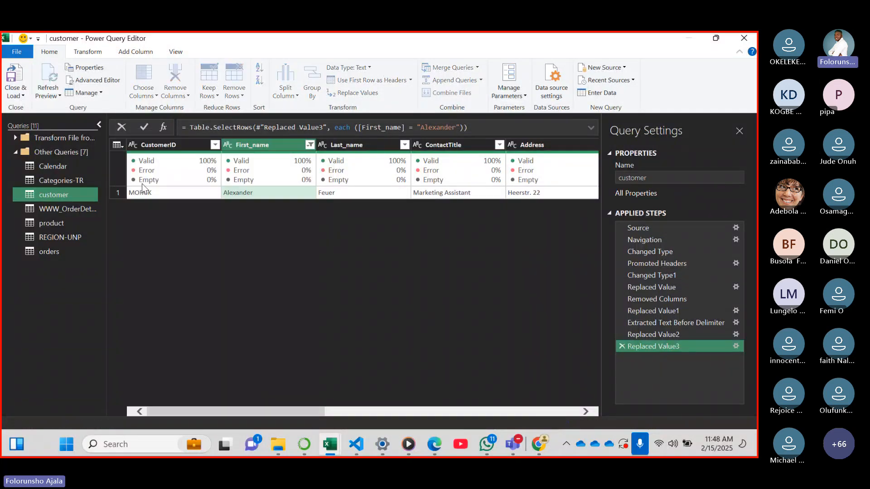
pyautogui.click(309, 145)
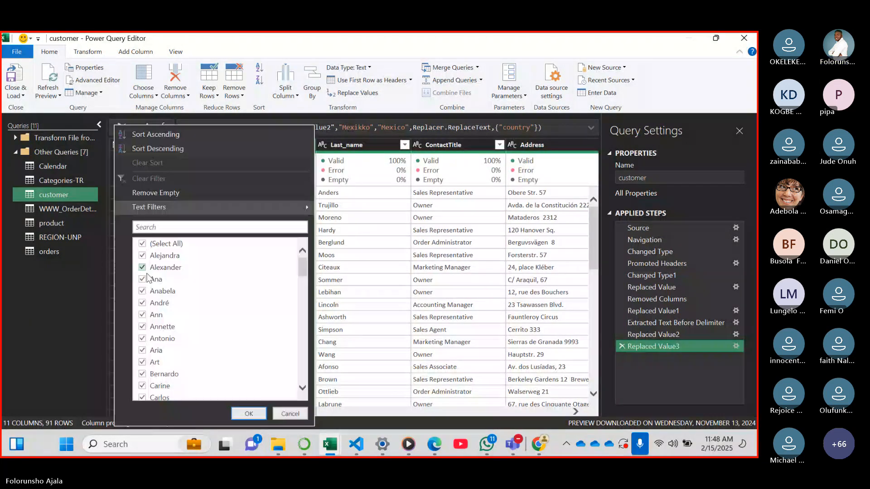
pyautogui.click(143, 244)
pyautogui.click(143, 303)
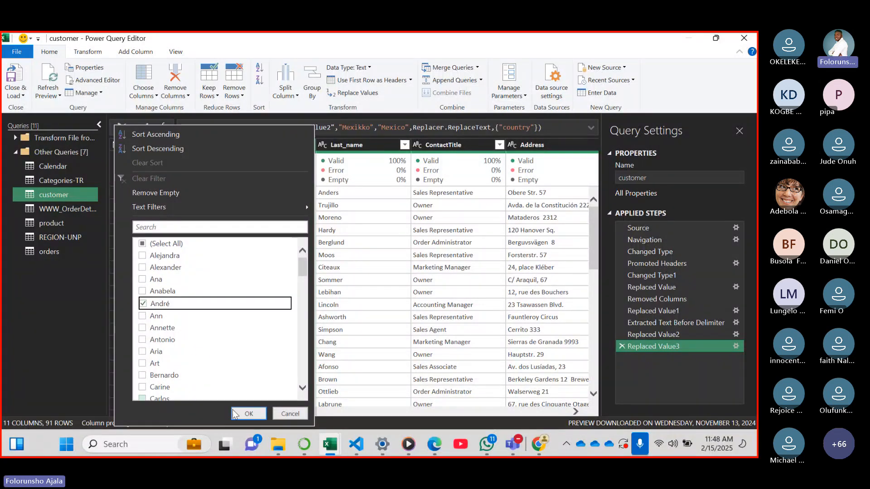
pyautogui.click(242, 419)
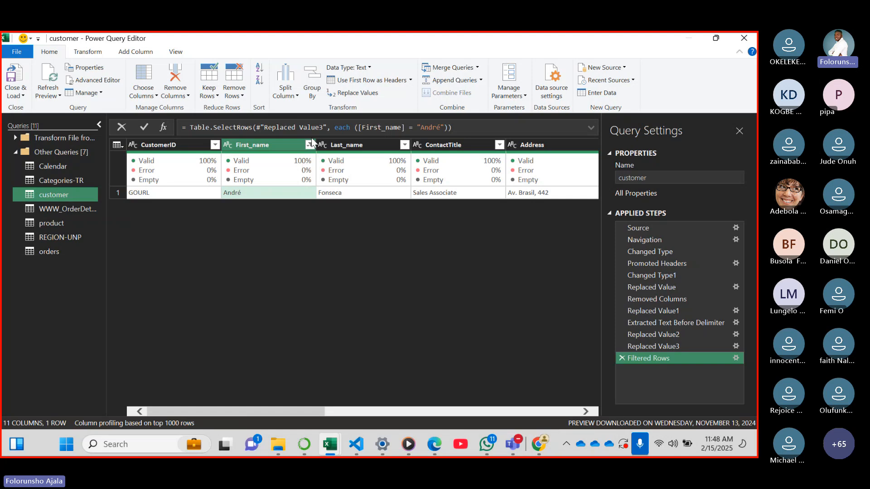
pyautogui.click(309, 144)
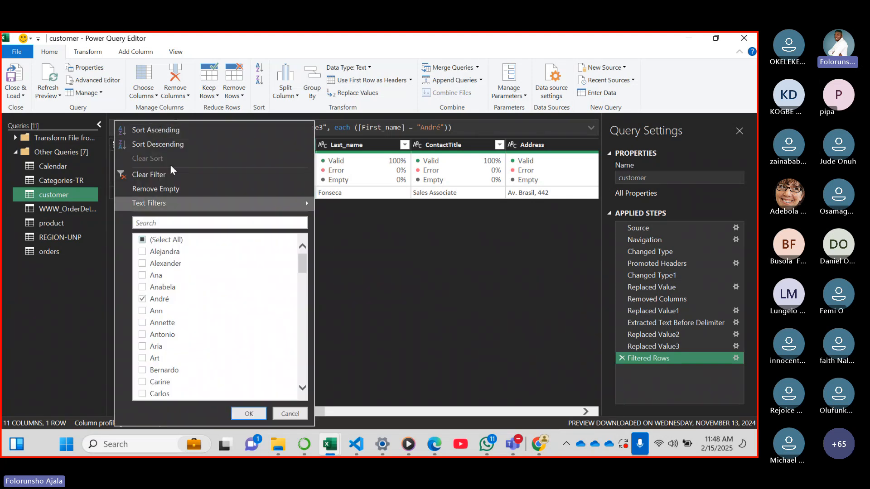
pyautogui.click(152, 172)
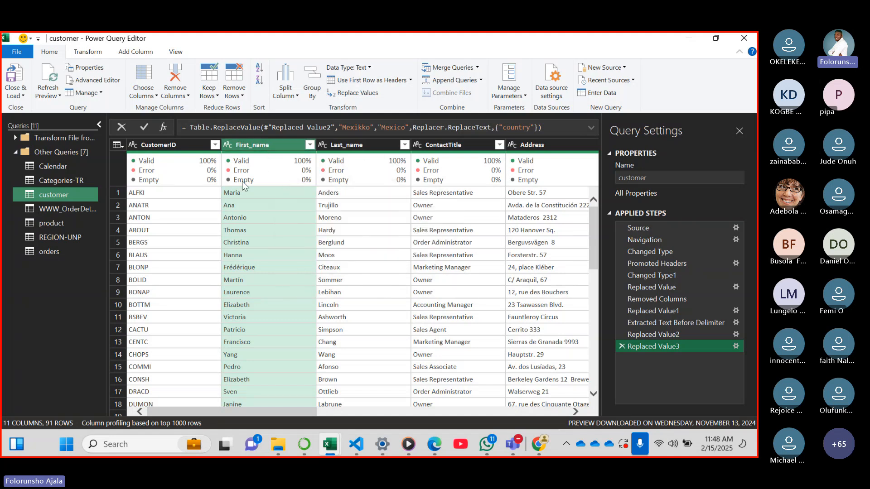
# Examine the column quality summaries of First_name and Last_name in the customer query
pyautogui.moveTo(270, 178)
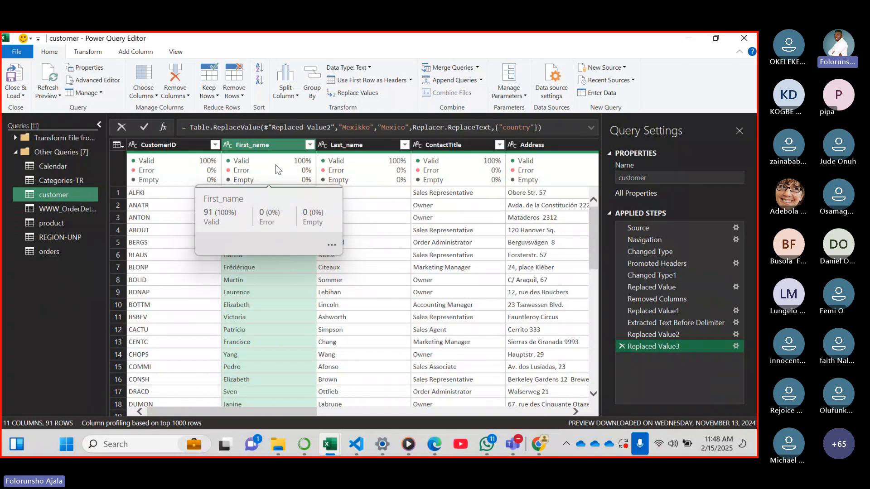
pyautogui.moveTo(375, 164)
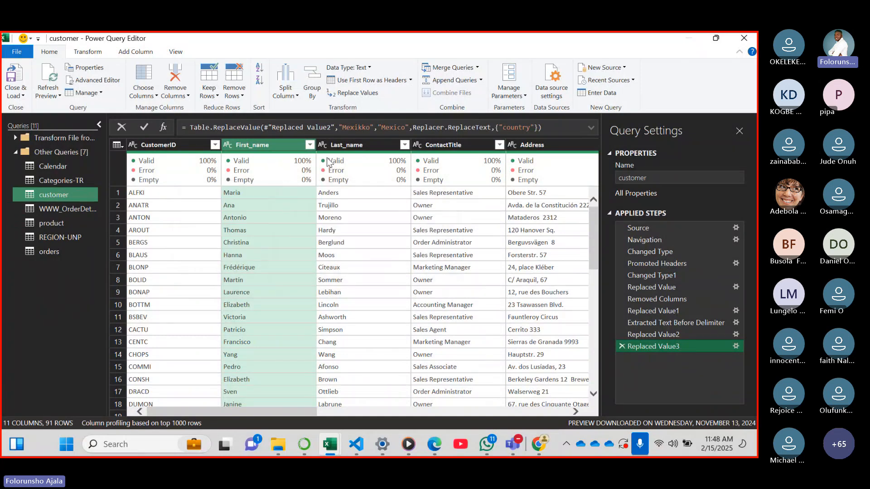
pyautogui.moveTo(347, 176)
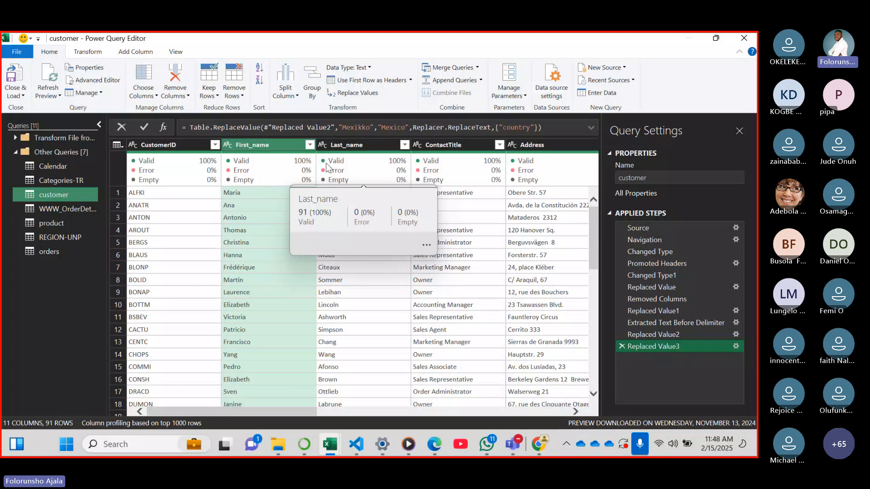
pyautogui.moveTo(308, 173)
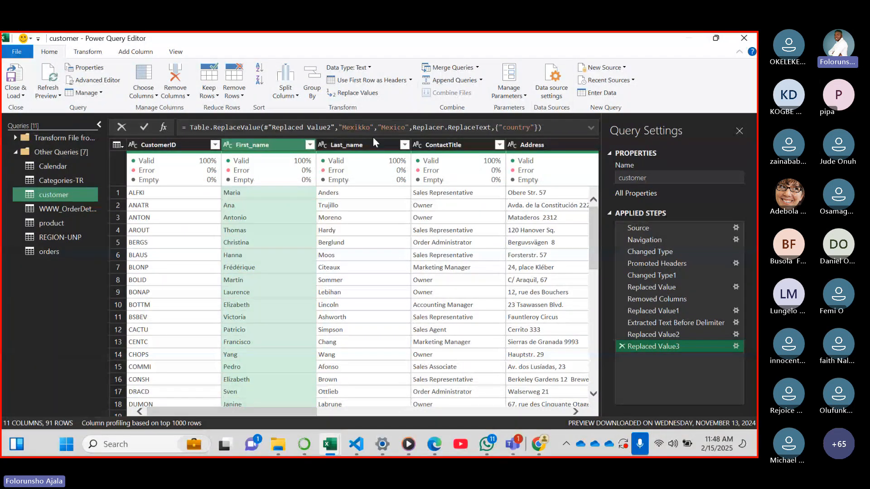
pyautogui.moveTo(185, 163)
# Select the CustomerID column, turn on column distribution in the data preview, and check the column's distinct and unique counts
pyautogui.keyDown('ctrl'); pyautogui.click(175, 145); pyautogui.keyUp('ctrl')
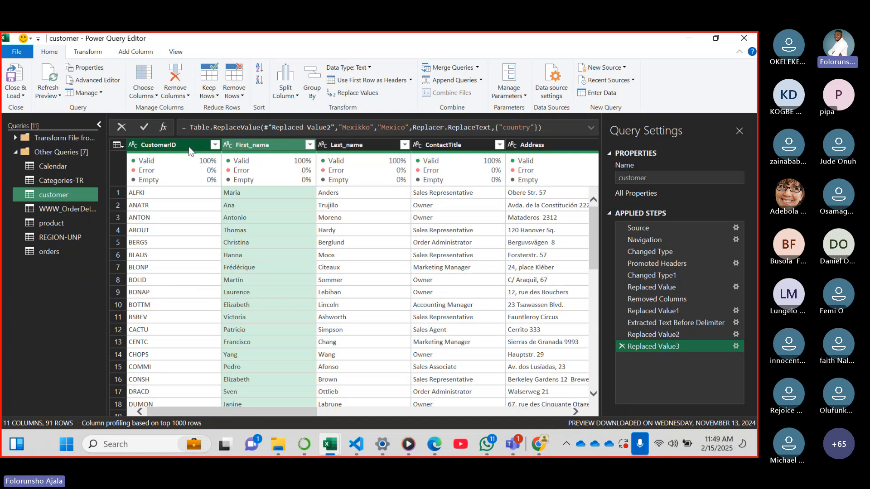
pyautogui.click(188, 146)
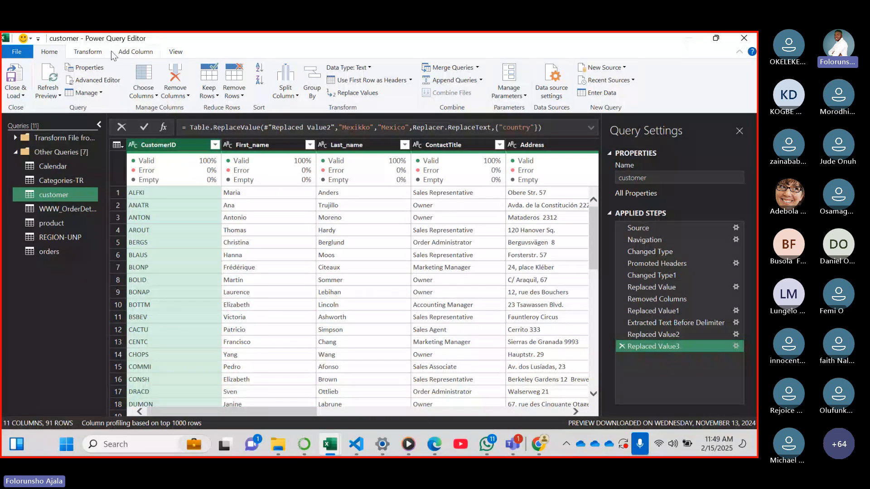
pyautogui.click(180, 53)
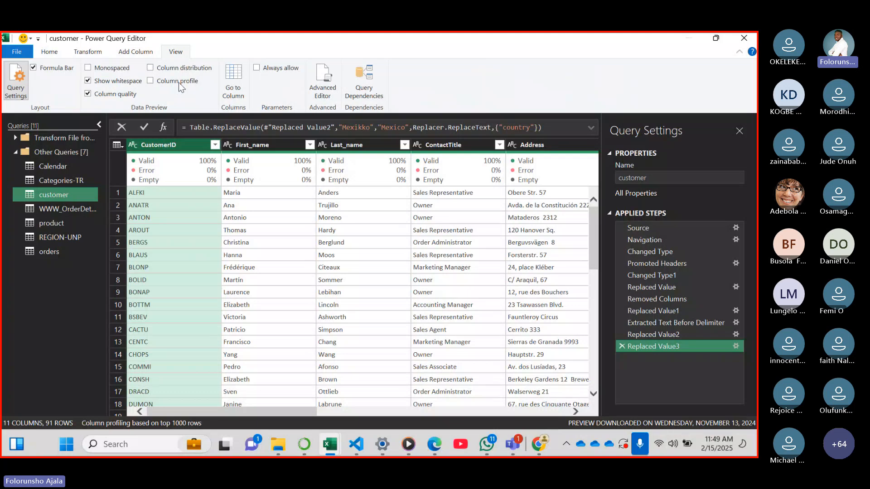
pyautogui.click(150, 68)
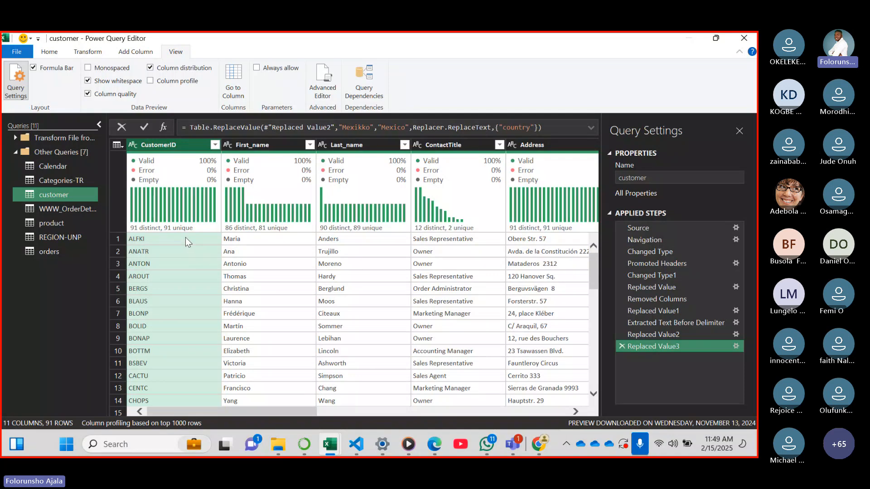
pyautogui.moveTo(186, 228)
pyautogui.moveTo(159, 229)
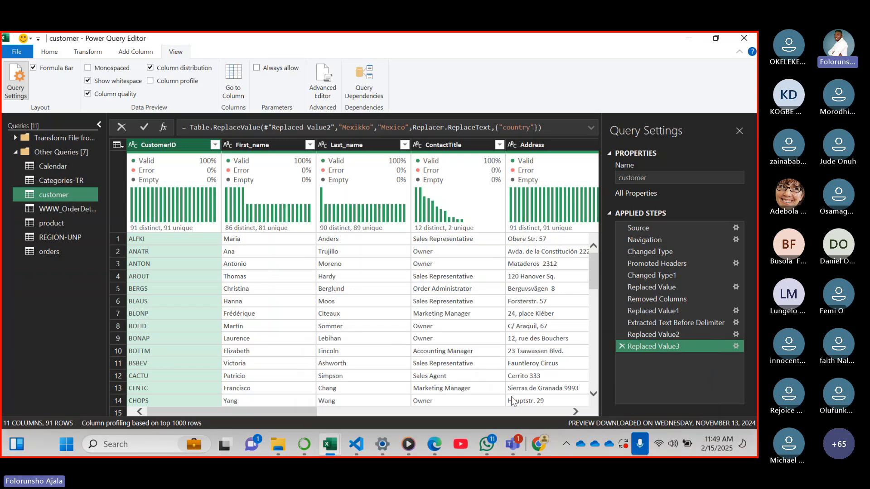
# Switch to the Teams meeting, check the chat and raised hands, and return to the customer query in the Power Query Editor
pyautogui.click(512, 445)
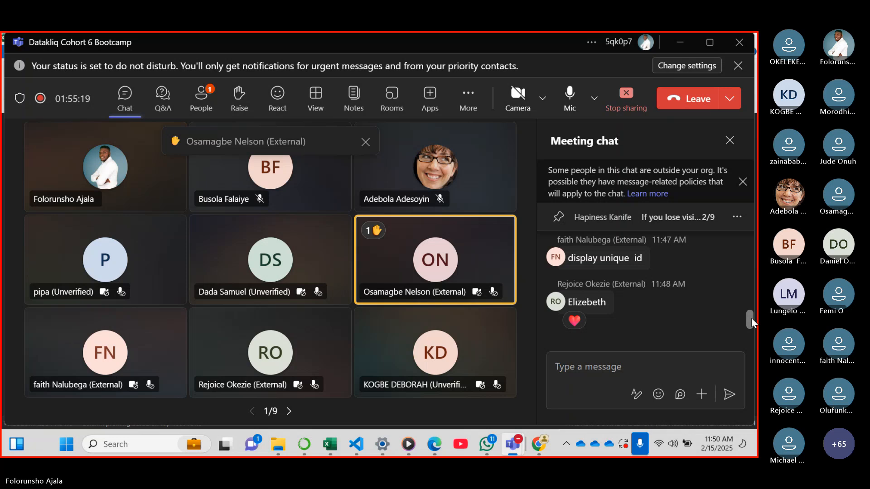
pyautogui.scroll(3, 751, 317)
pyautogui.scroll(-3, 752, 317)
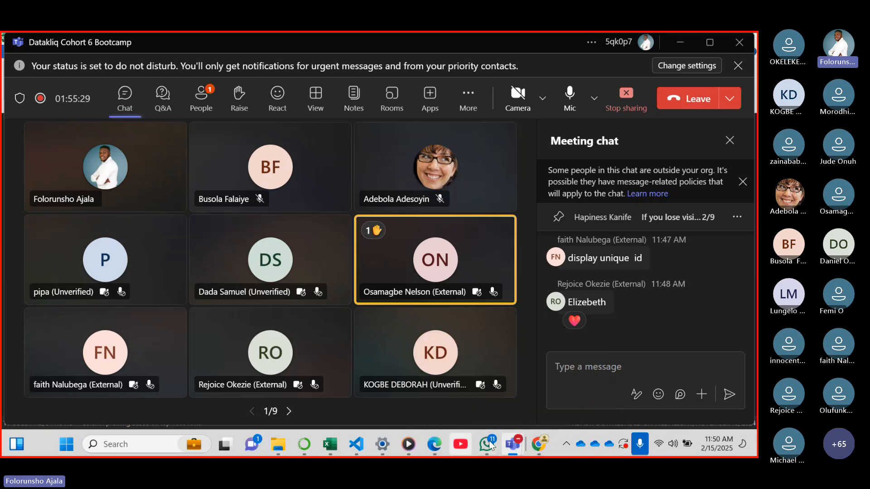
pyautogui.moveTo(512, 445)
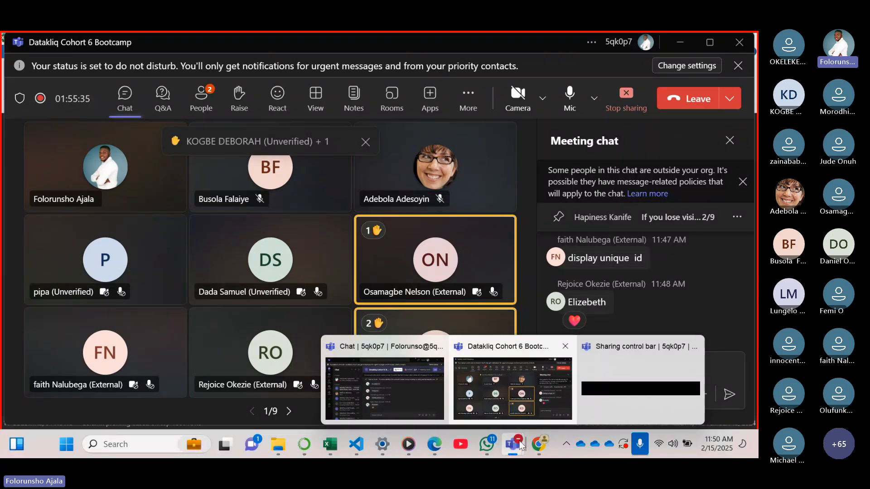
pyautogui.moveTo(538, 444)
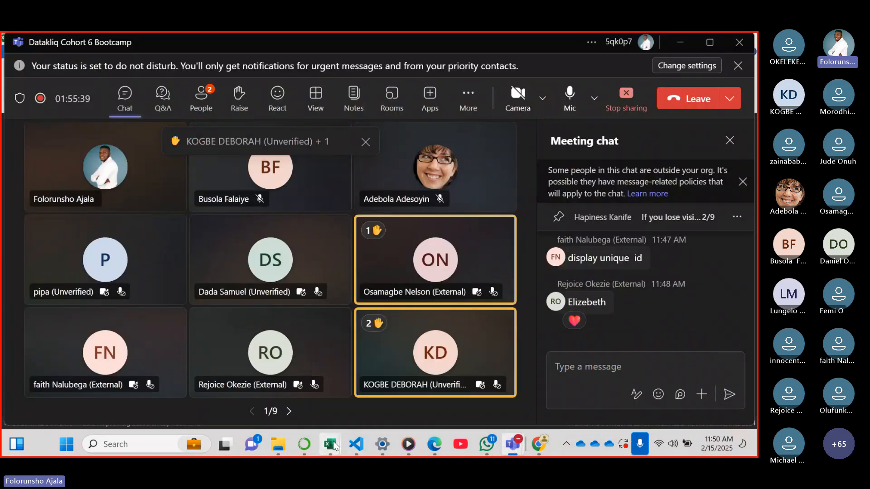
pyautogui.moveTo(334, 447)
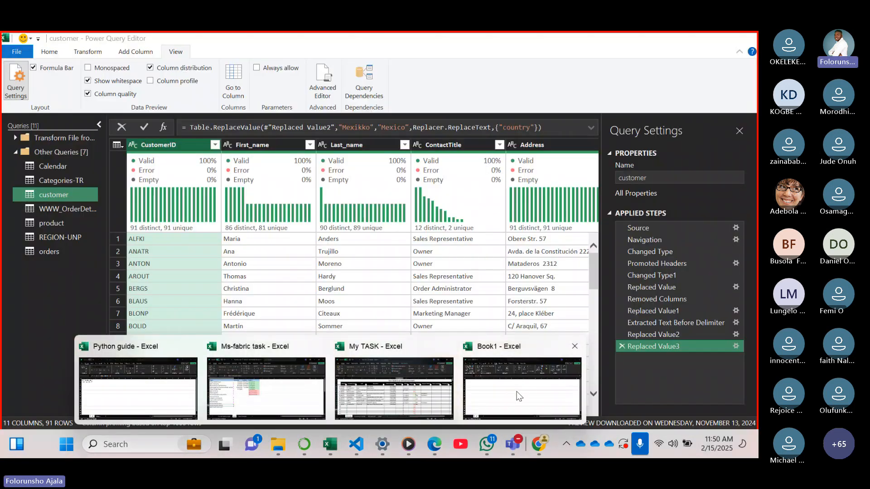
pyautogui.click(519, 396)
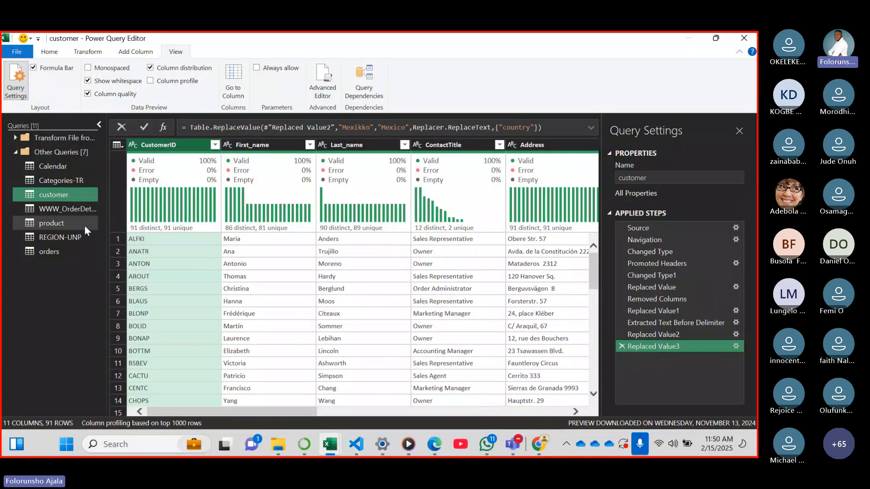
# Open the product query and filter the ProductID column to show only null values
pyautogui.click(64, 222)
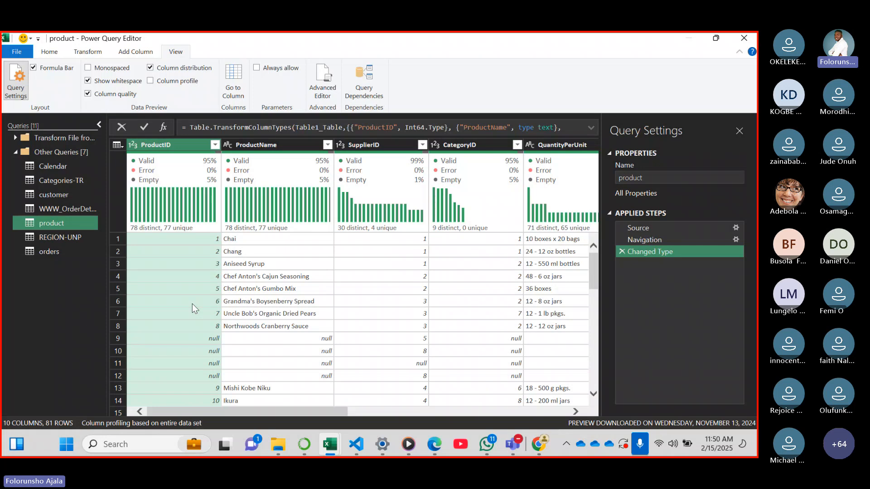
pyautogui.click(214, 145)
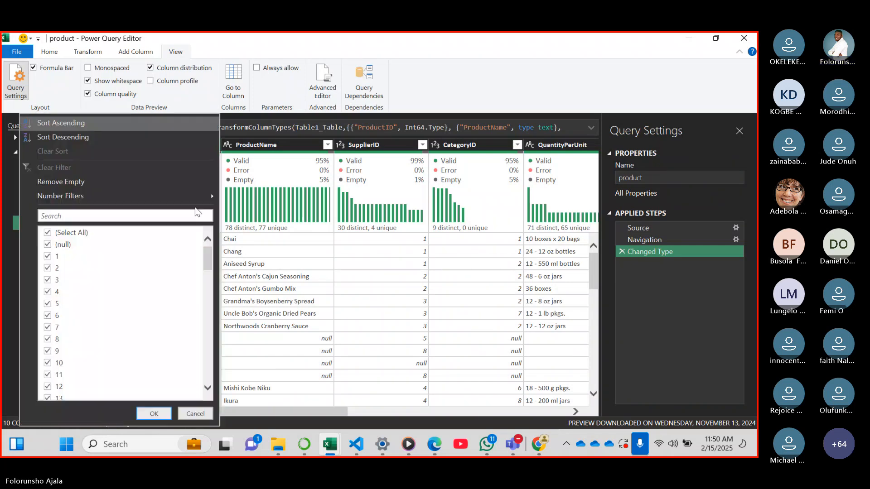
pyautogui.click(48, 233)
pyautogui.click(48, 245)
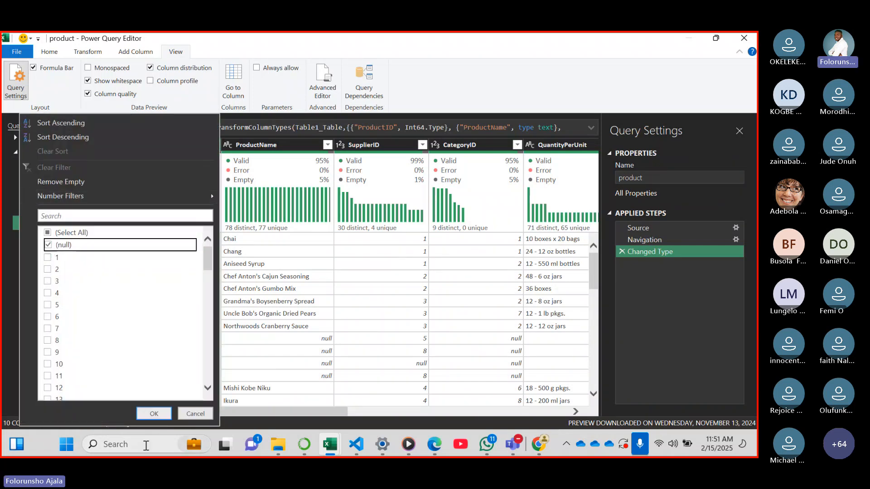
pyautogui.click(157, 417)
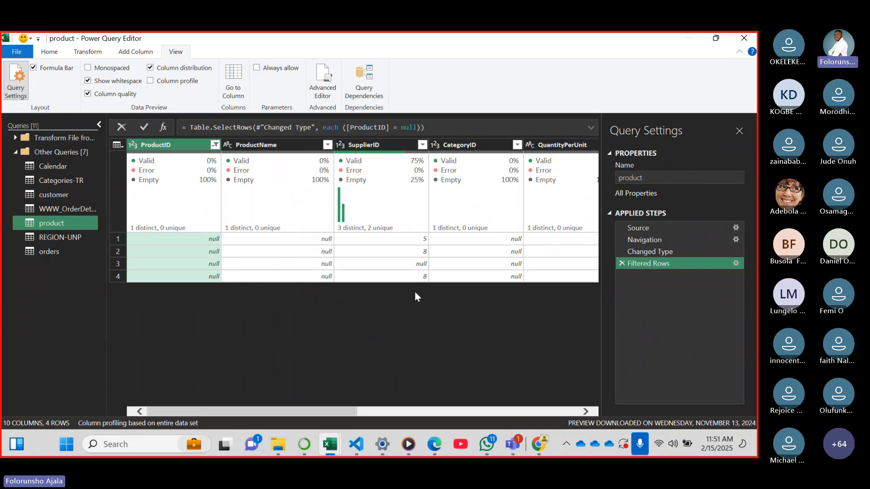
# Check the remaining columns of the null ProductID rows, and clear the ProductID filter
pyautogui.moveTo(320, 412); pyautogui.dragTo(554, 399)
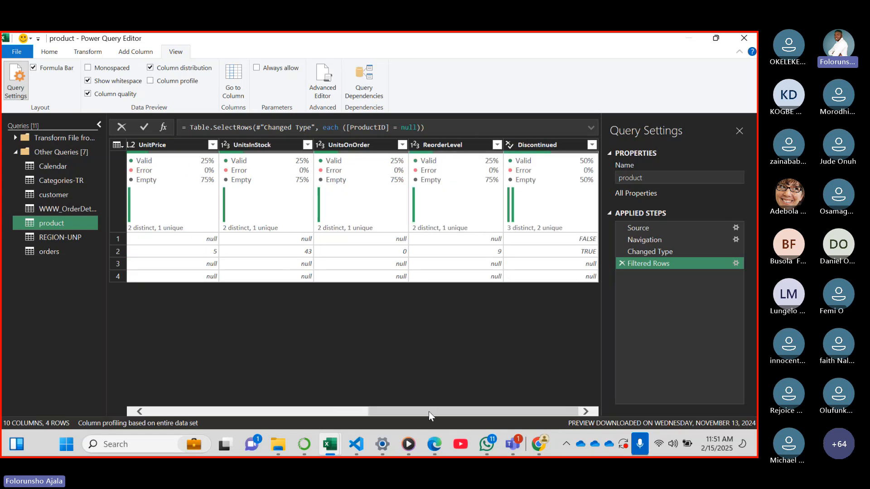
pyautogui.moveTo(428, 412); pyautogui.dragTo(169, 393)
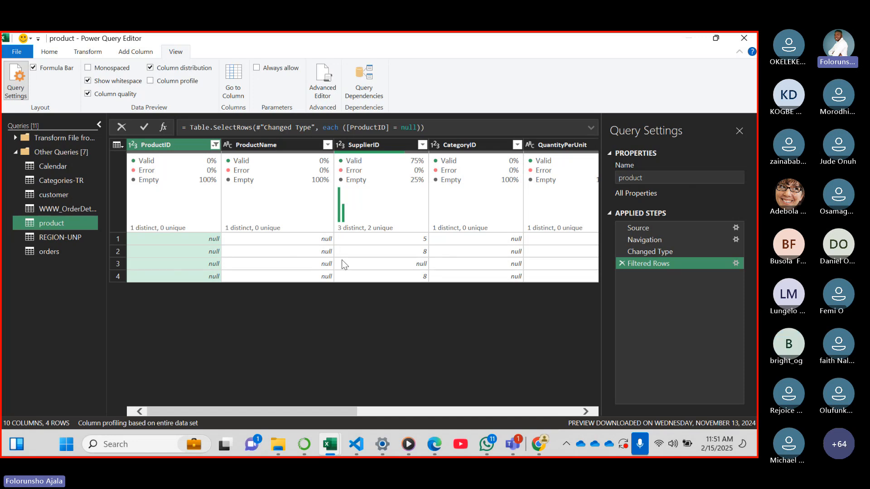
pyautogui.click(215, 145)
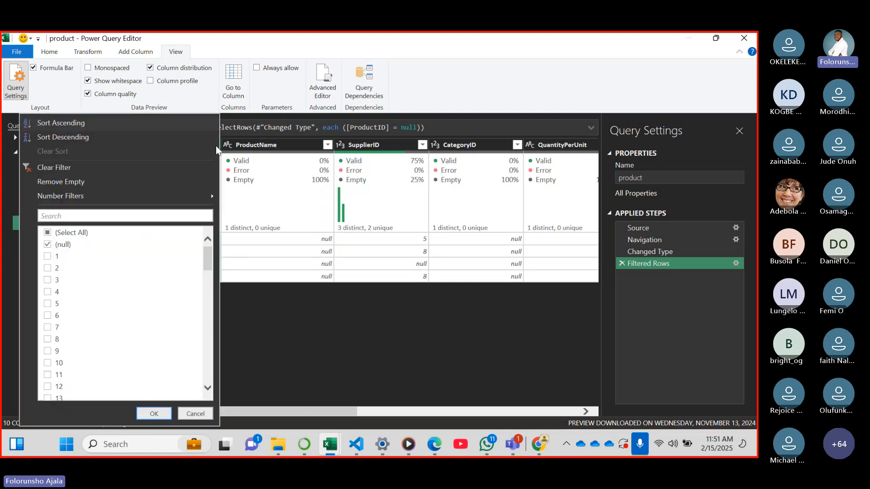
pyautogui.click(80, 168)
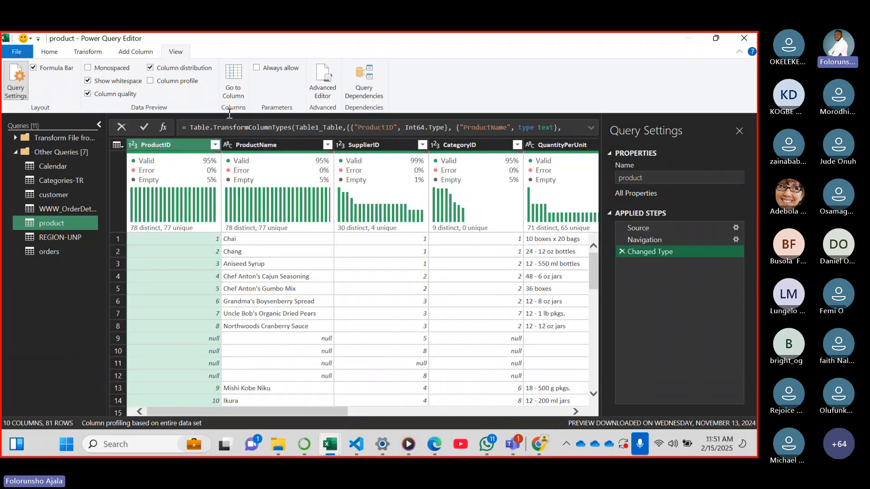
# Remove alternate rows from the product query, with first row to remove 9, 4 rows to remove and 77 rows to keep
pyautogui.click(49, 51)
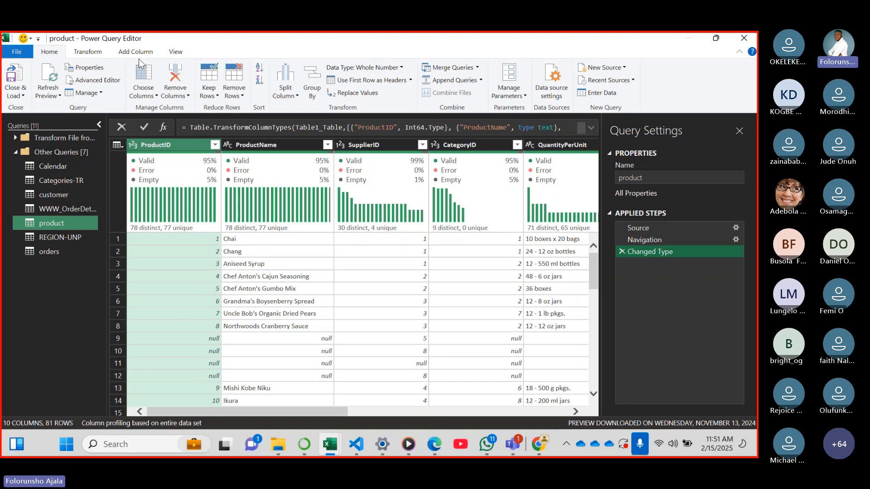
pyautogui.click(87, 53)
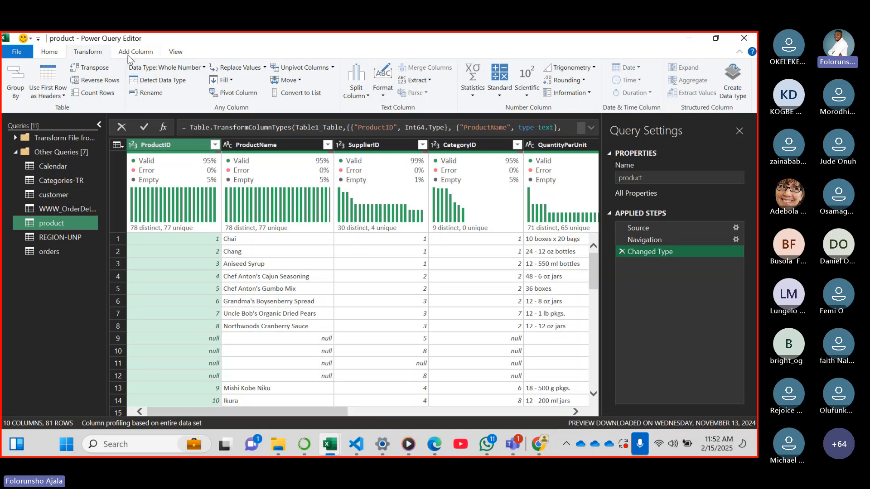
pyautogui.click(49, 53)
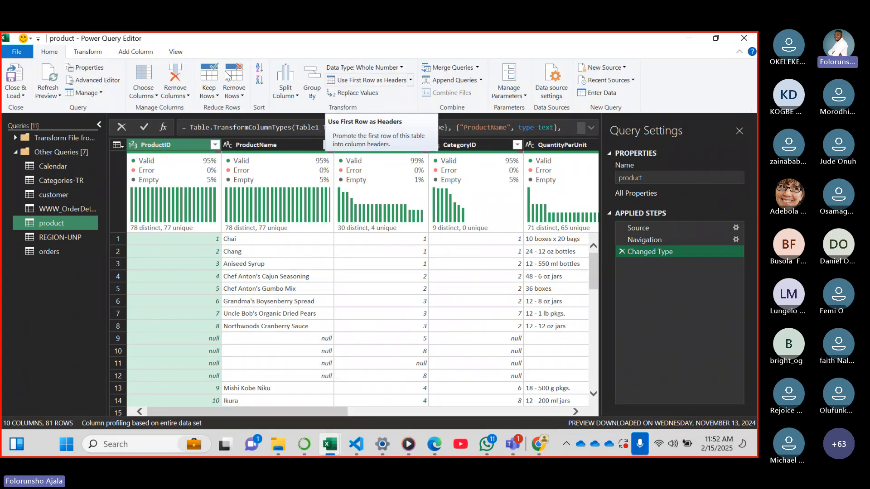
pyautogui.click(243, 96)
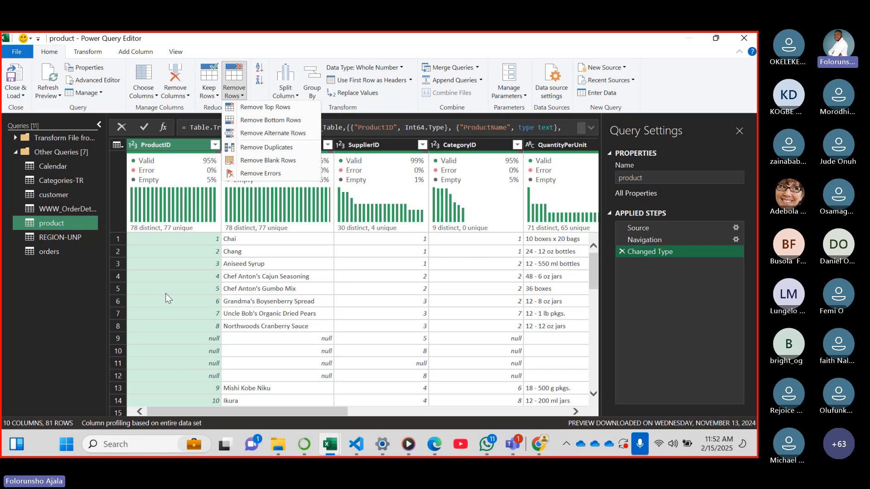
pyautogui.click(286, 135)
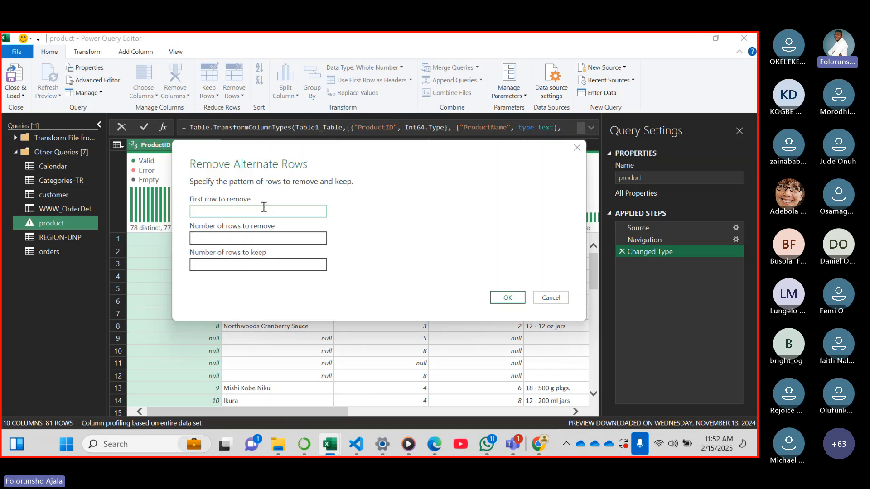
pyautogui.moveTo(253, 147); pyautogui.dragTo(423, 148)
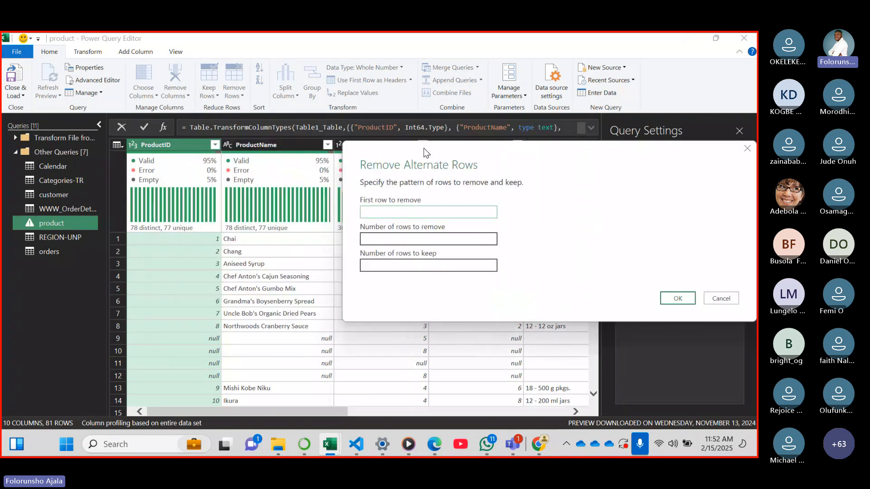
pyautogui.click(373, 214)
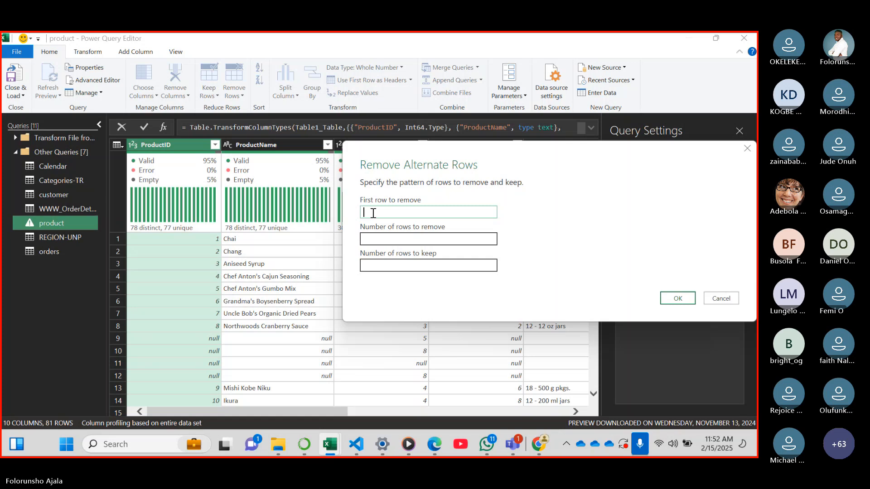
pyautogui.write('9')
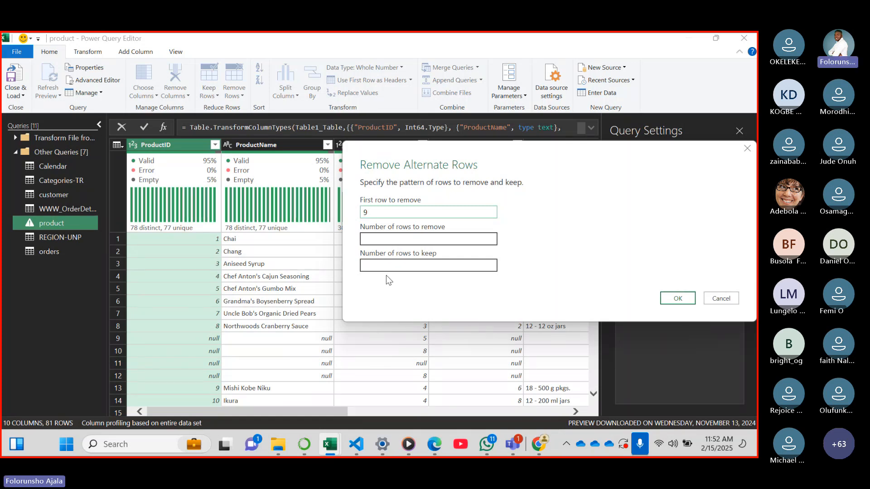
pyautogui.click(427, 238)
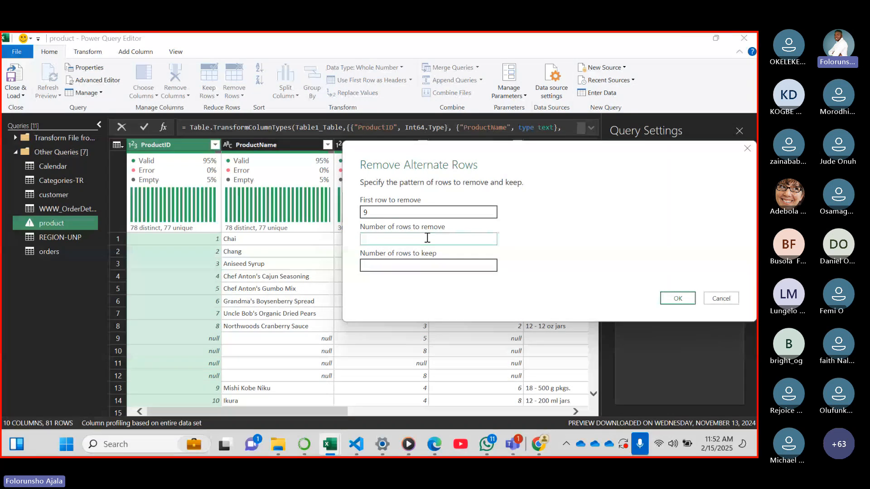
pyautogui.write('4')
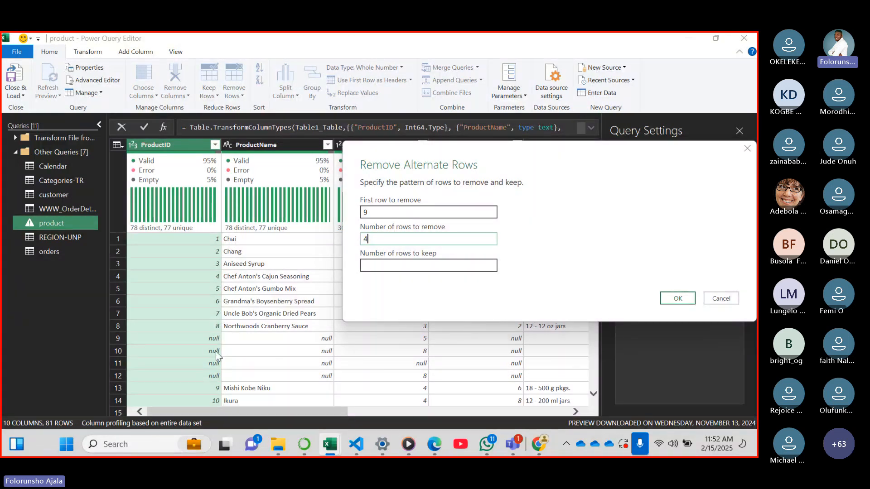
pyautogui.click(384, 264)
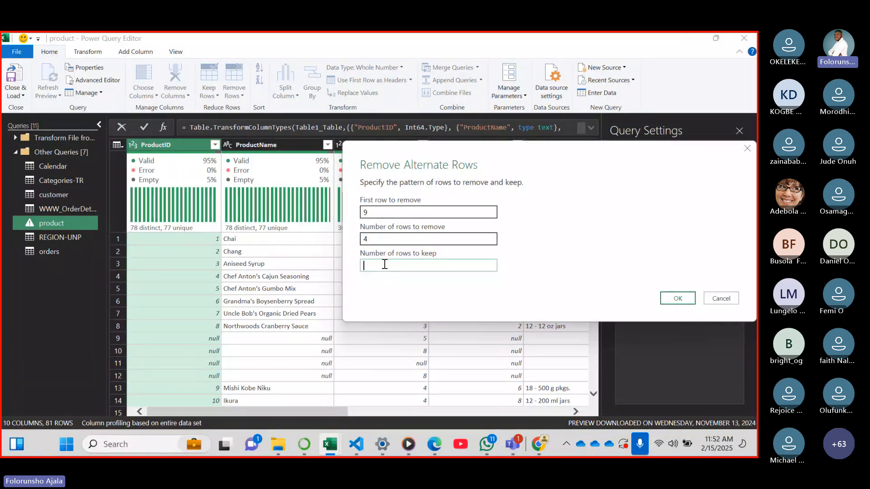
pyautogui.write('77')
pyautogui.click(672, 301)
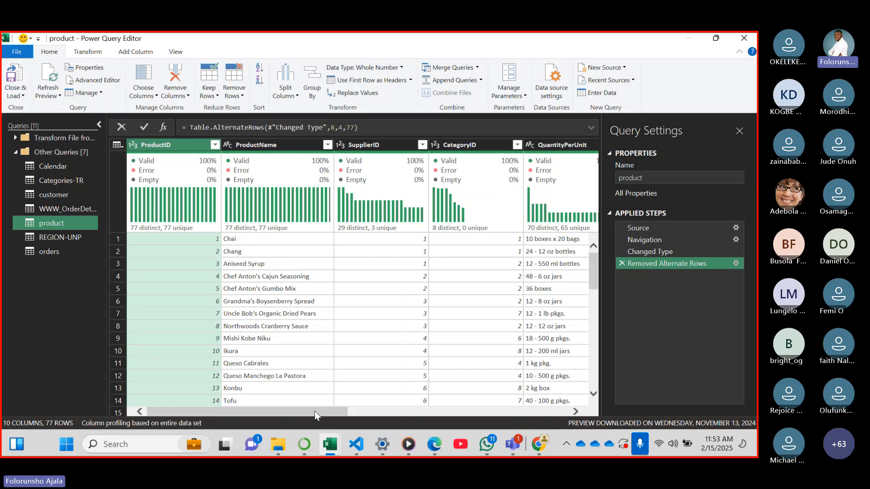
# Examine the product query's columns down to the last rows for leftover nulls, matching the empty UnitPrice to its ProductID
pyautogui.moveTo(314, 411); pyautogui.dragTo(444, 412)
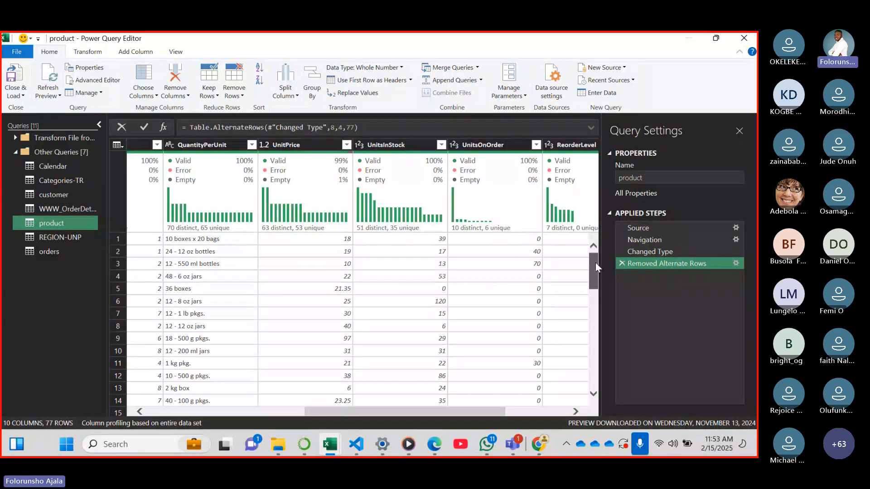
pyautogui.moveTo(596, 263); pyautogui.dragTo(596, 381)
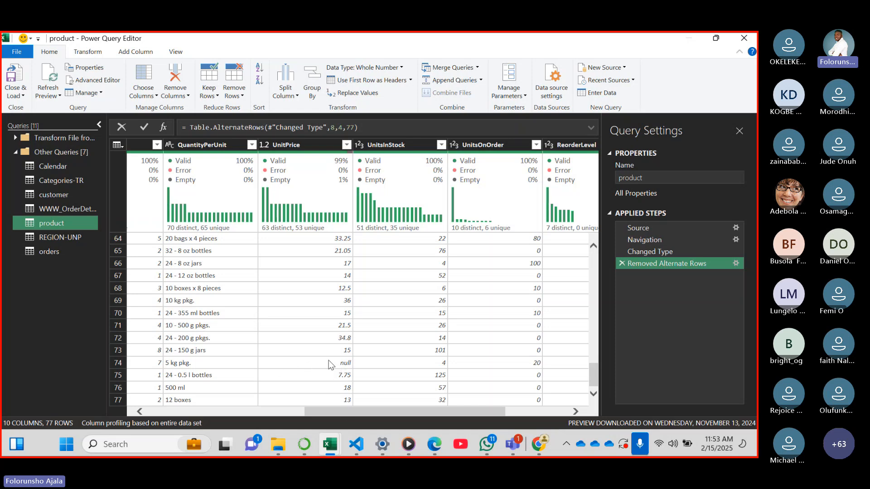
pyautogui.moveTo(346, 413); pyautogui.dragTo(276, 380)
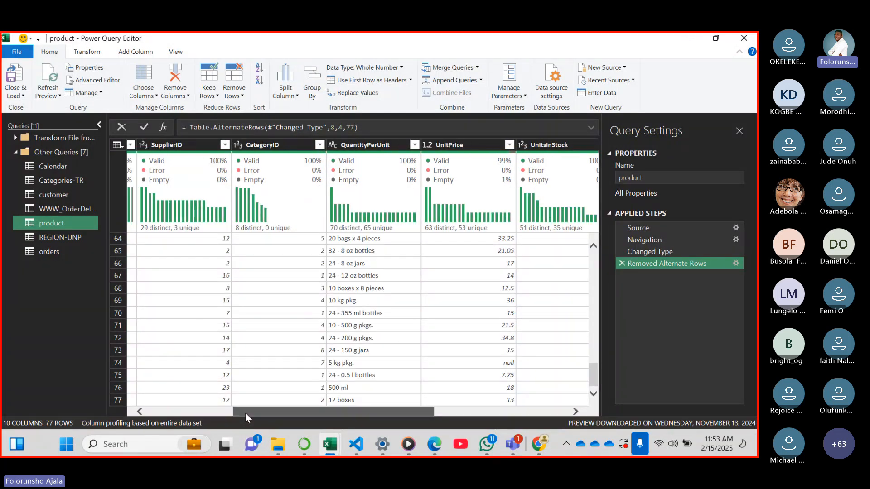
pyautogui.hscroll(-3, 246, 412)
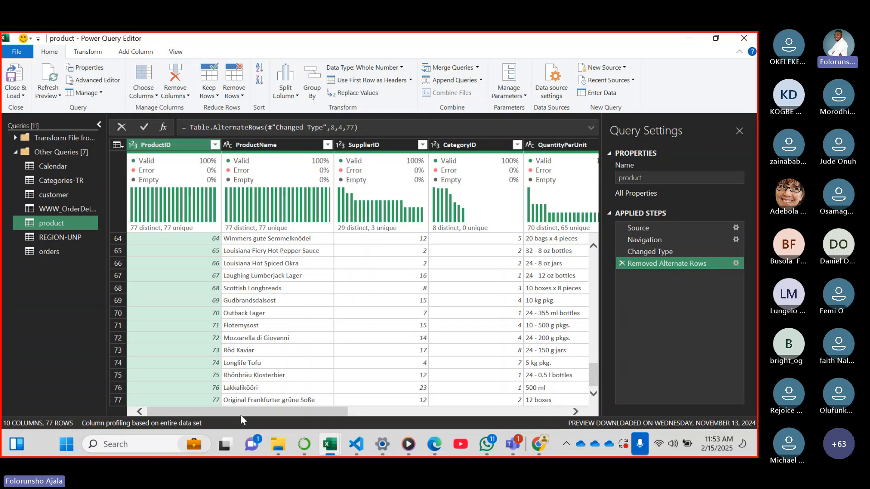
pyautogui.moveTo(239, 411); pyautogui.dragTo(396, 428)
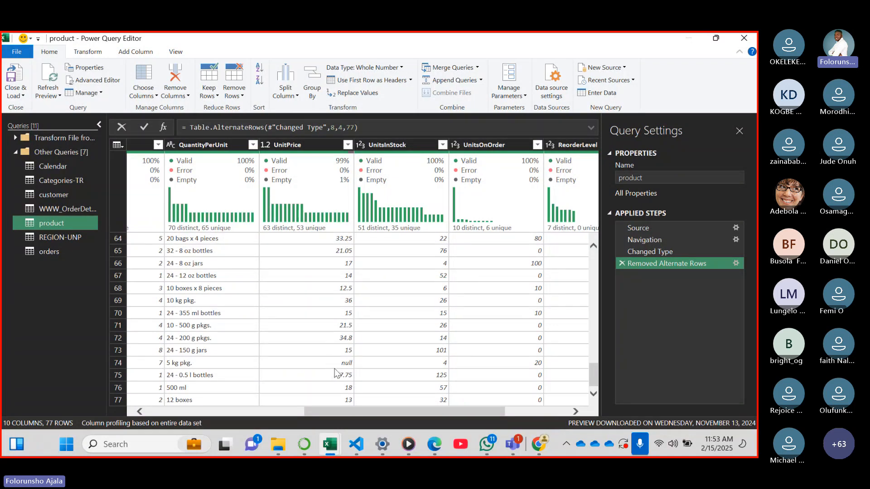
# Switch to the Data Detective brief in Edge, read the Products Data instructions on unit price, and return to the Power Query Editor
pyautogui.click(434, 444)
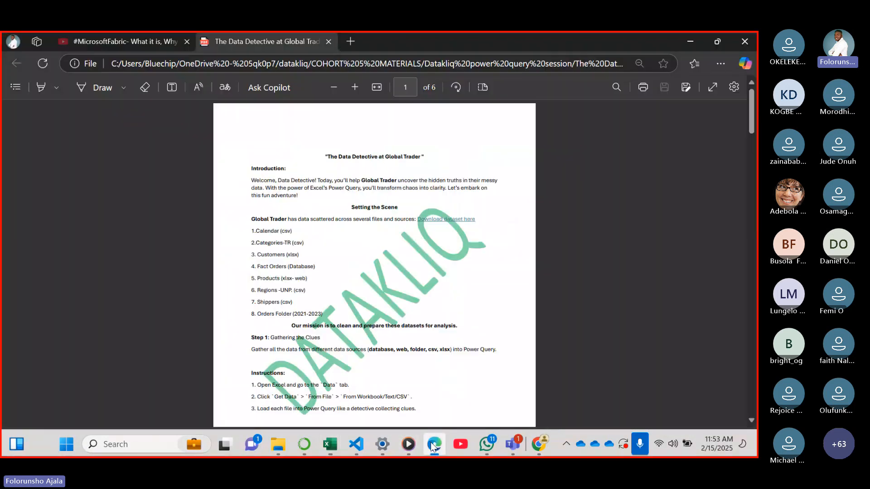
pyautogui.scroll(-10, 504, 337)
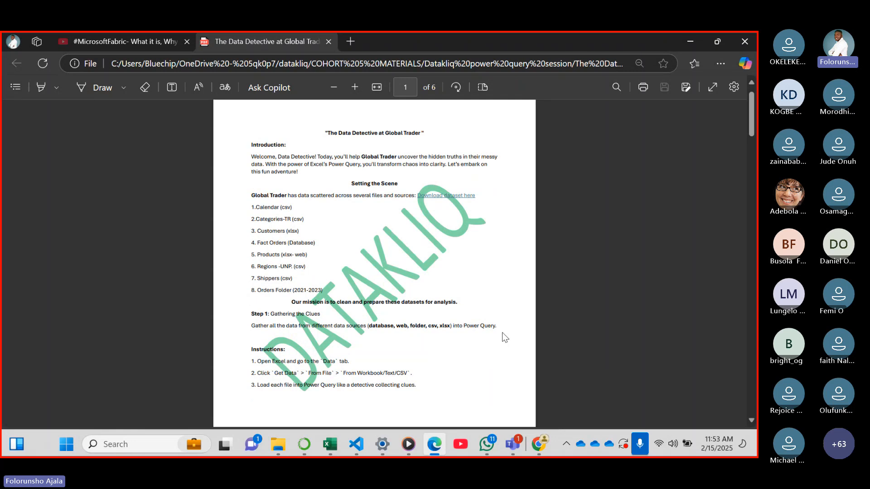
pyautogui.scroll(-6, 504, 337)
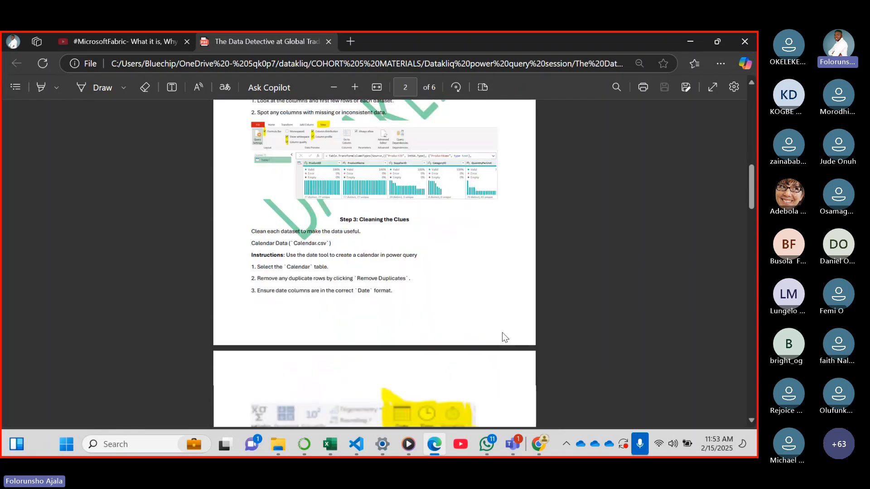
pyautogui.scroll(-8, 504, 338)
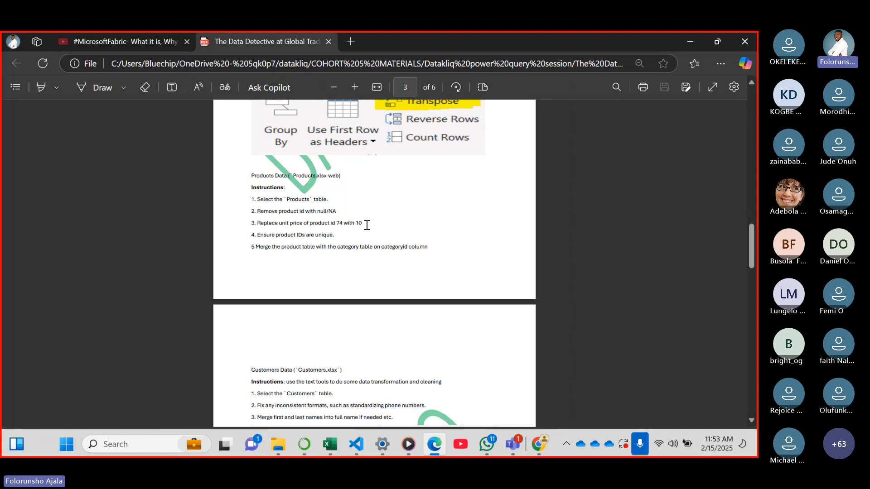
pyautogui.moveTo(366, 224)
pyautogui.mouseDown()
pyautogui.moveTo(265, 223)
pyautogui.moveTo(356, 223)
pyautogui.mouseUp()
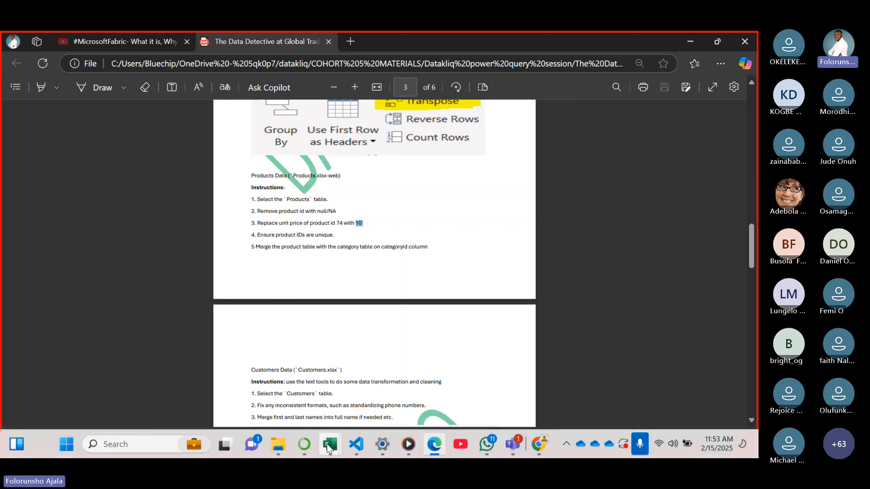
pyautogui.moveTo(339, 448)
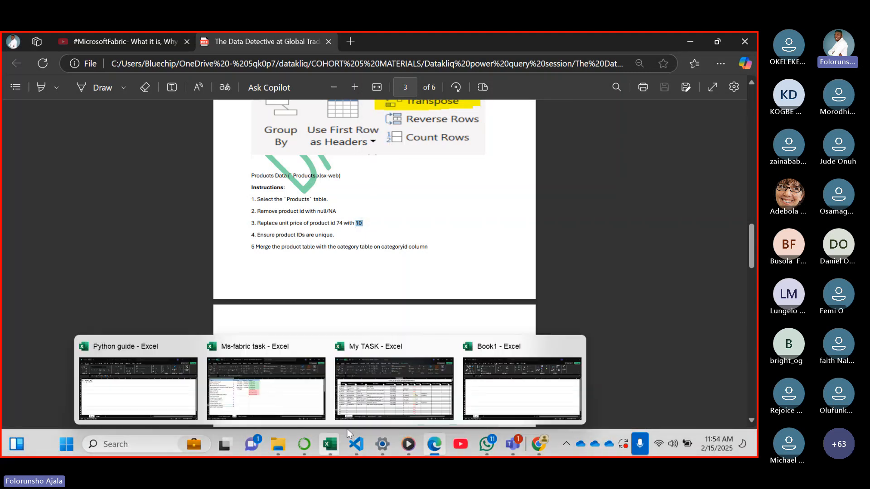
pyautogui.click(383, 395)
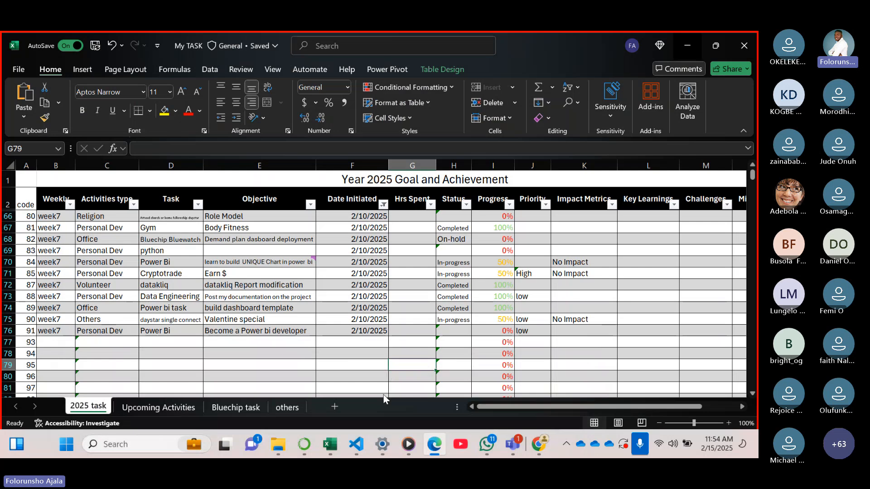
pyautogui.click(329, 444)
pyautogui.click(484, 387)
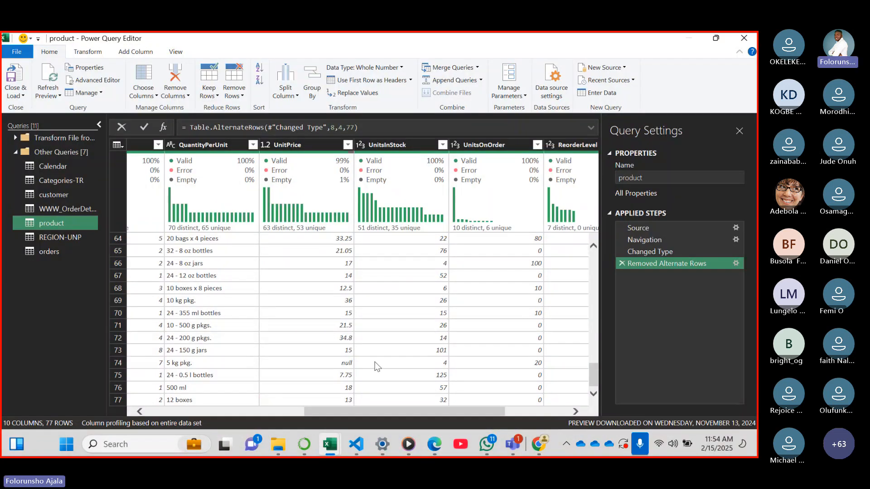
pyautogui.click(337, 362)
pyautogui.rightClick(332, 360)
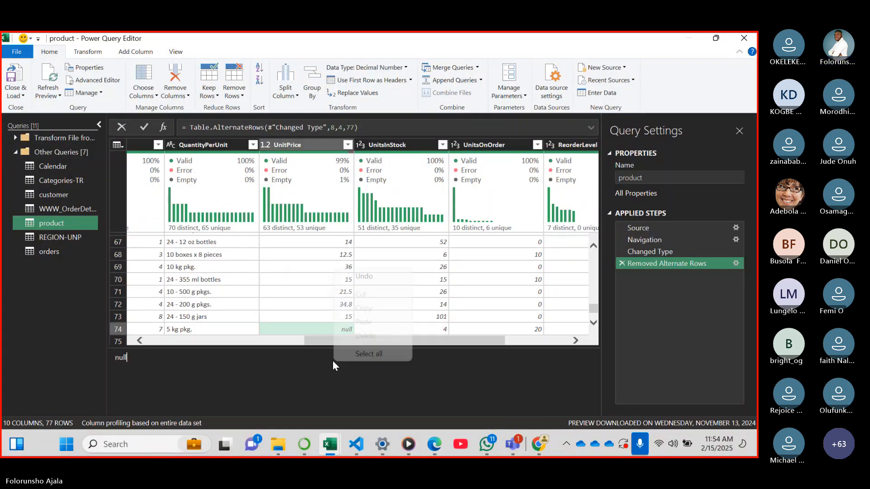
pyautogui.click(312, 327)
pyautogui.rightClick(312, 327)
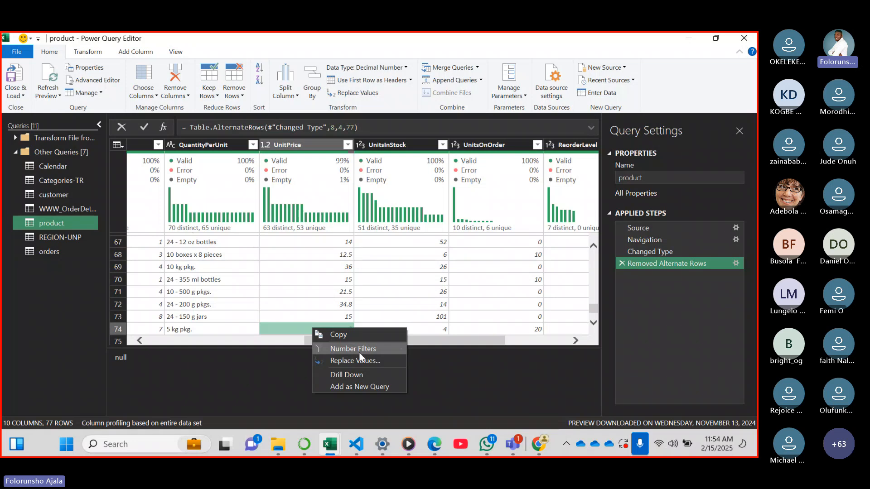
pyautogui.click(364, 360)
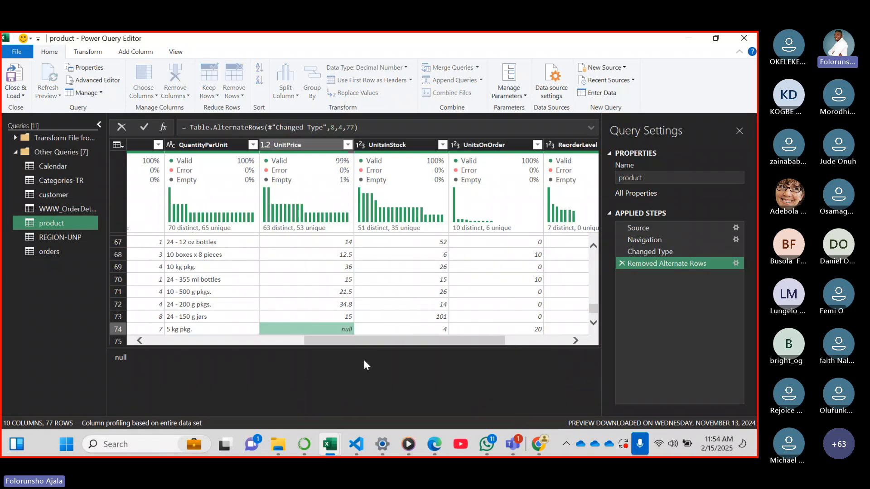
pyautogui.write('10')
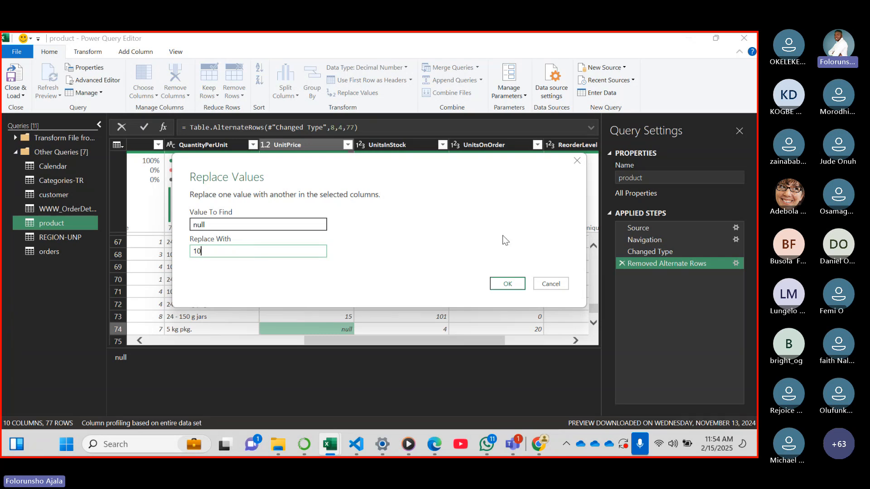
pyautogui.click(549, 283)
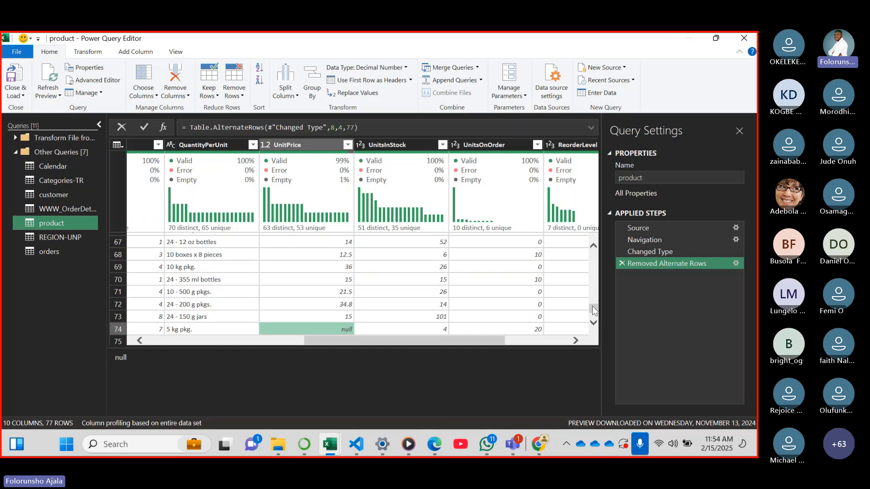
# Replace the null UnitPrice value in row 74 of the product query with 10
pyautogui.scroll(-1, 591, 306)
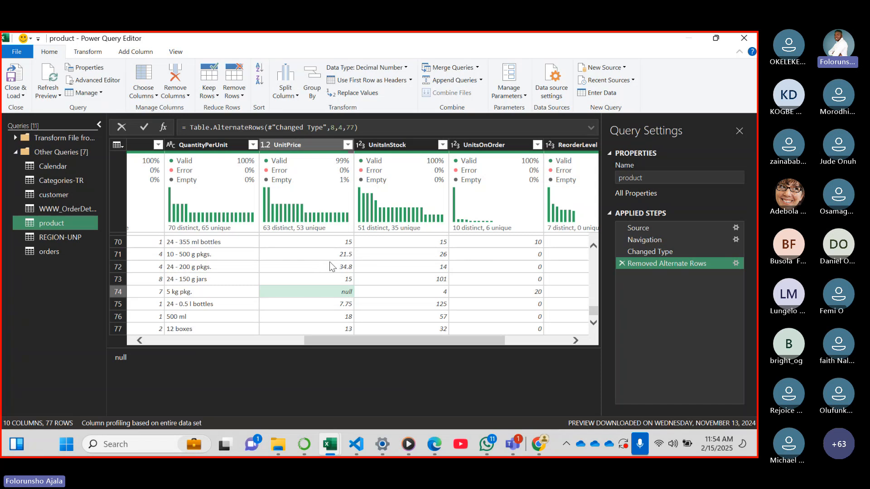
pyautogui.click(339, 297)
pyautogui.rightClick(340, 296)
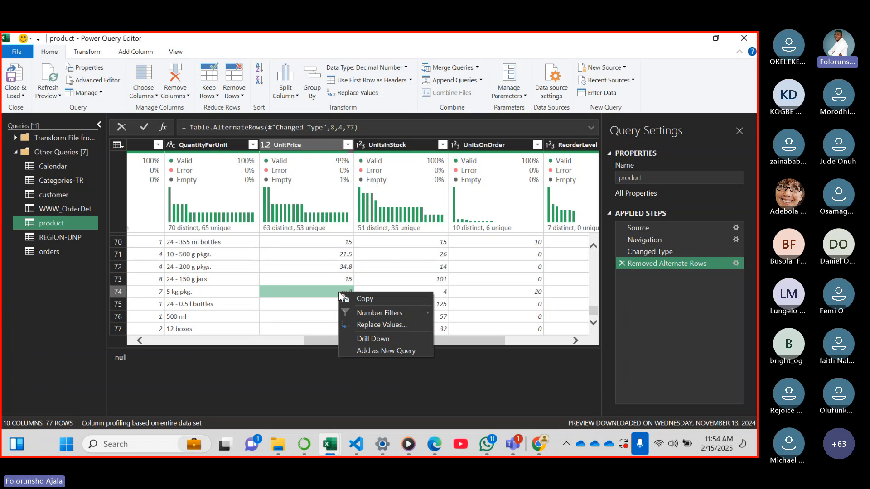
pyautogui.click(396, 325)
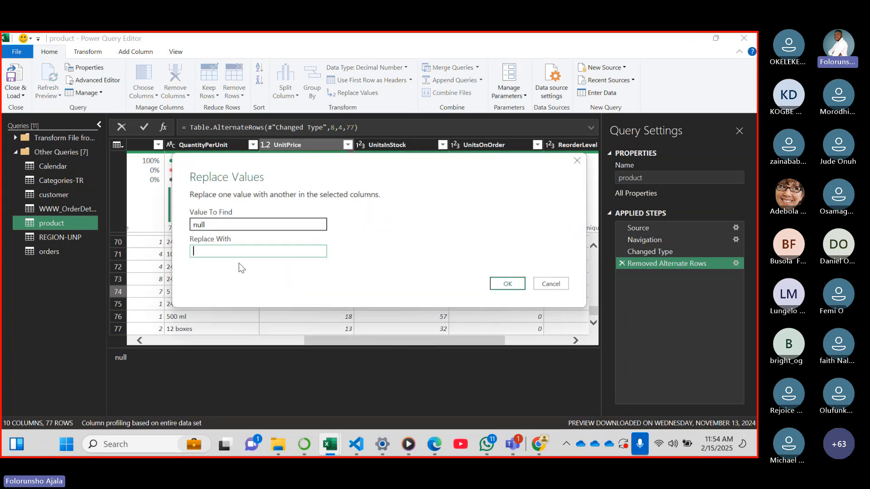
pyautogui.write('10')
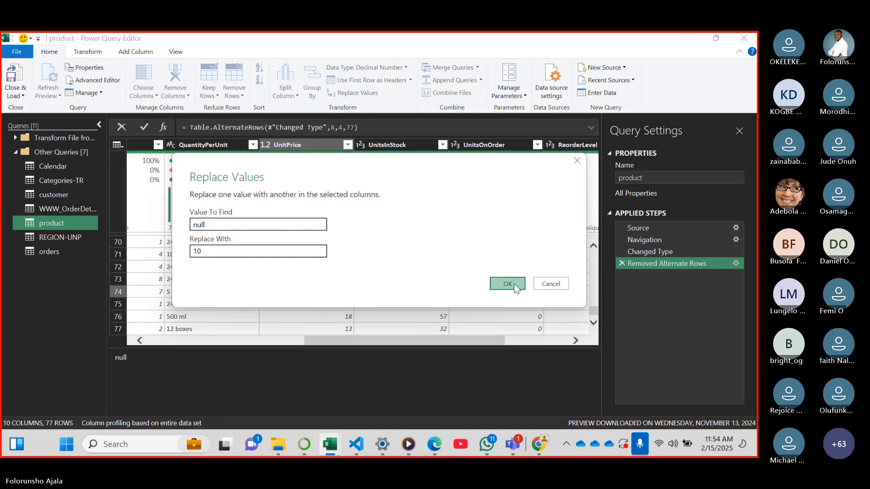
pyautogui.click(513, 284)
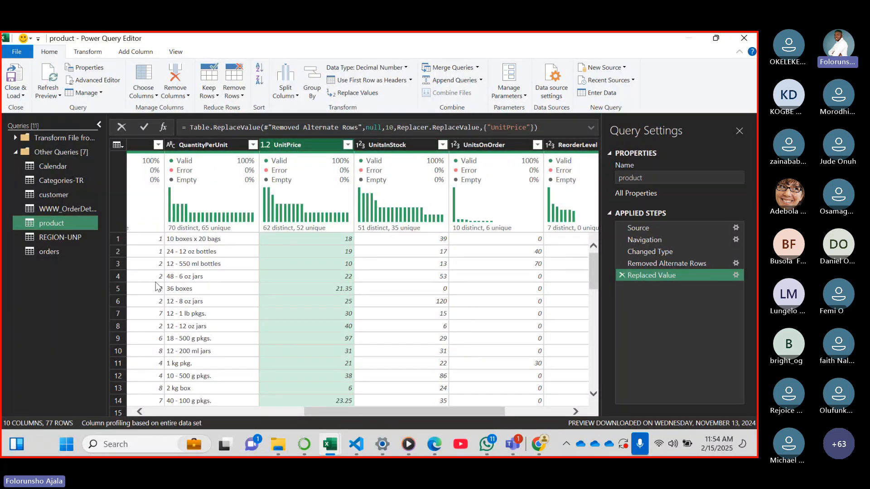
# Open the REGION-UNP query and examine its region and country columns from region_ID through GERMANY
pyautogui.click(58, 239)
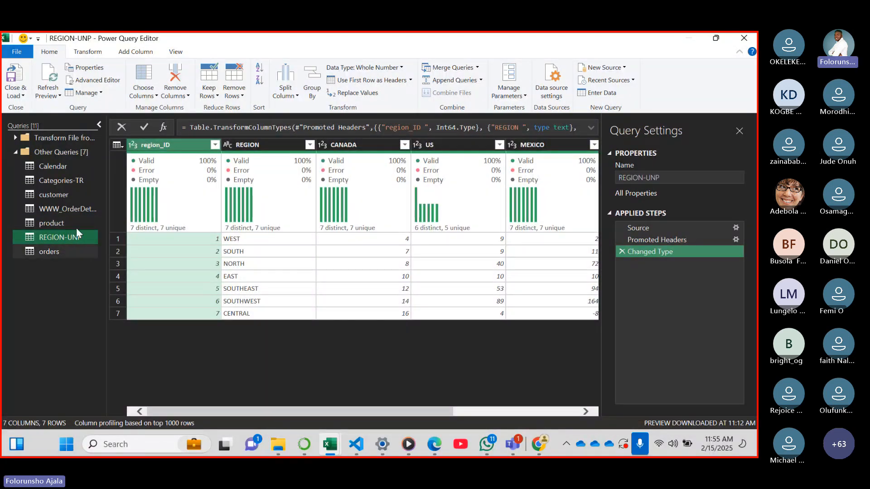
pyautogui.moveTo(229, 411); pyautogui.dragTo(215, 389)
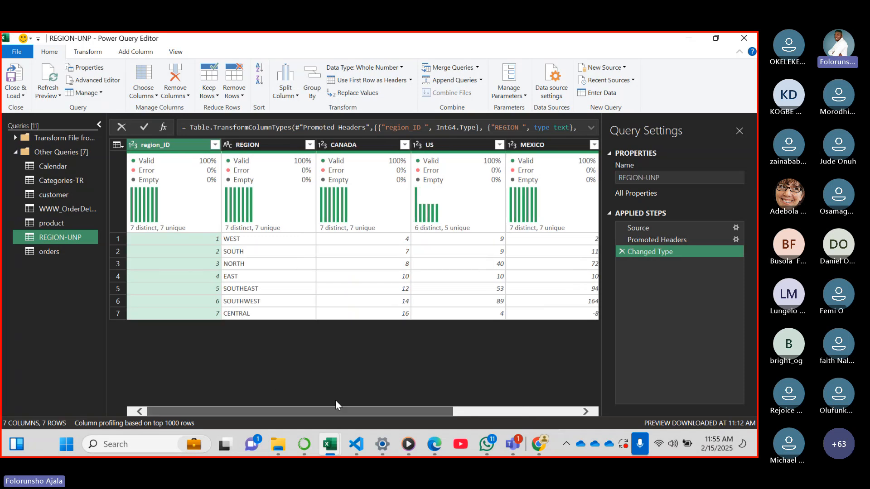
pyautogui.moveTo(336, 401); pyautogui.dragTo(436, 389)
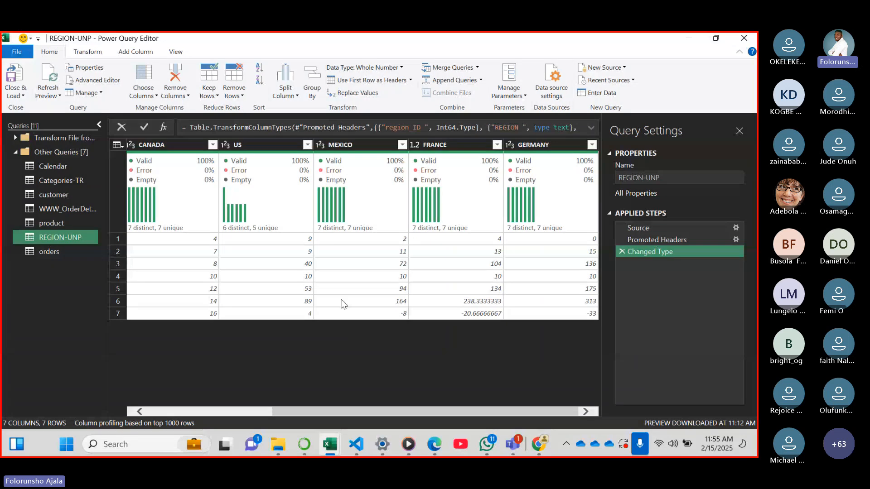
pyautogui.moveTo(379, 410); pyautogui.dragTo(148, 375)
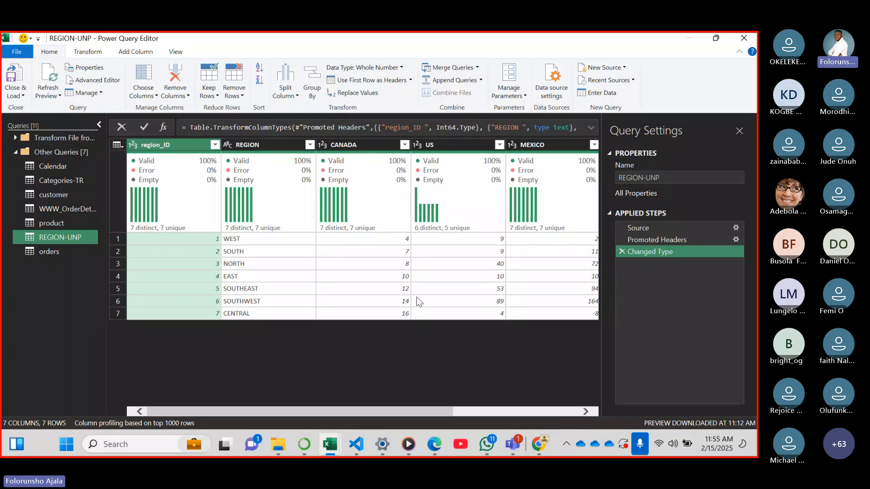
pyautogui.moveTo(273, 412); pyautogui.dragTo(443, 415)
pyautogui.click(511, 147)
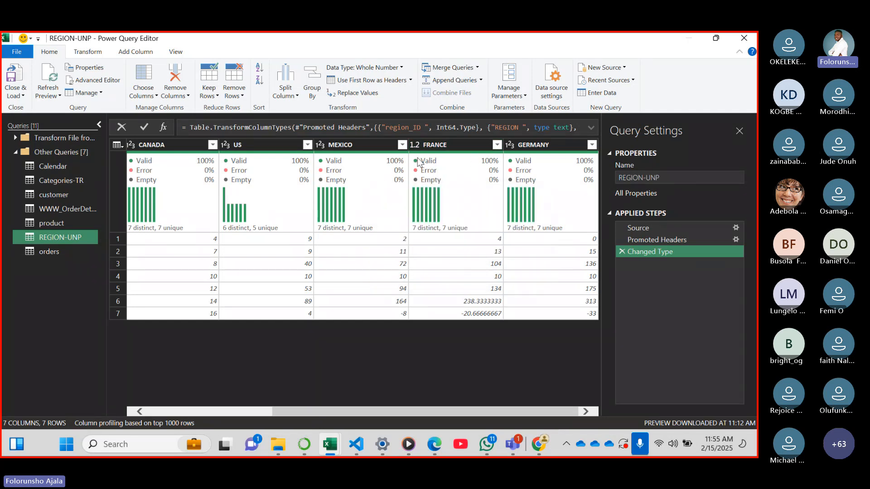
pyautogui.moveTo(442, 172)
pyautogui.moveTo(347, 173)
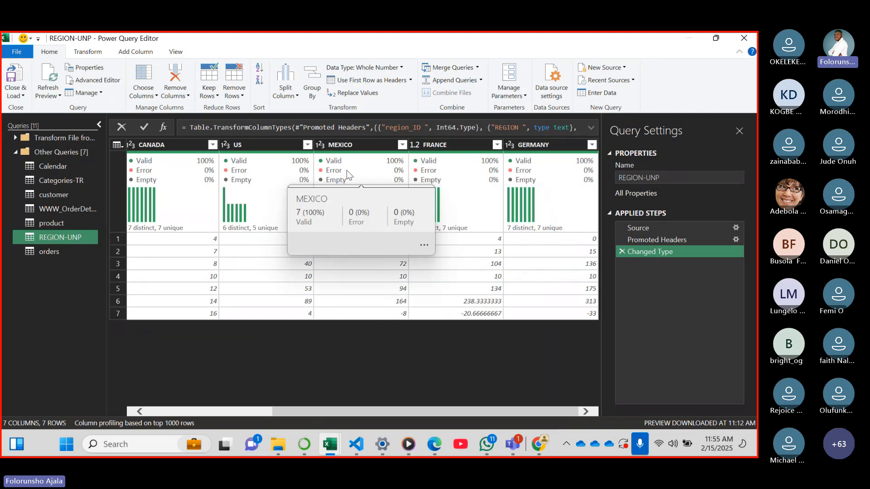
pyautogui.moveTo(434, 443)
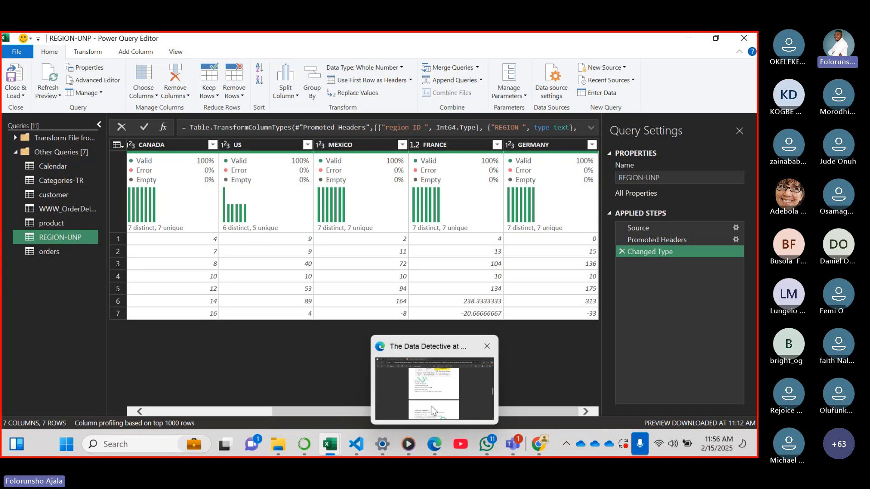
pyautogui.moveTo(352, 411); pyautogui.dragTo(179, 391)
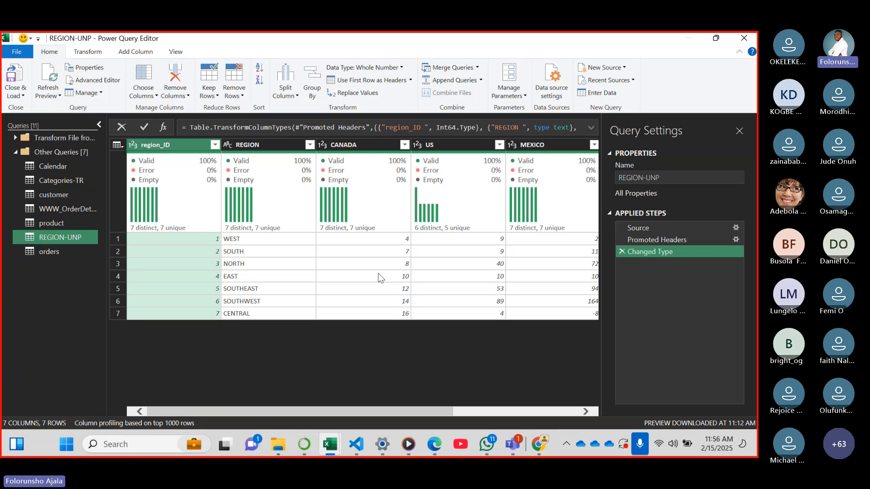
pyautogui.moveTo(370, 410); pyautogui.dragTo(496, 411)
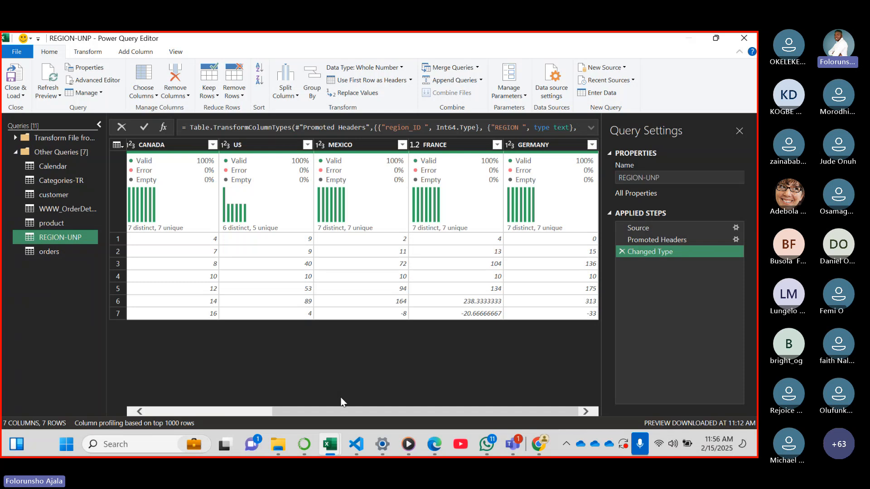
# Unpivot all columns other than region_ID and REGION in the REGION-UNP query
pyautogui.moveTo(343, 411); pyautogui.dragTo(233, 410)
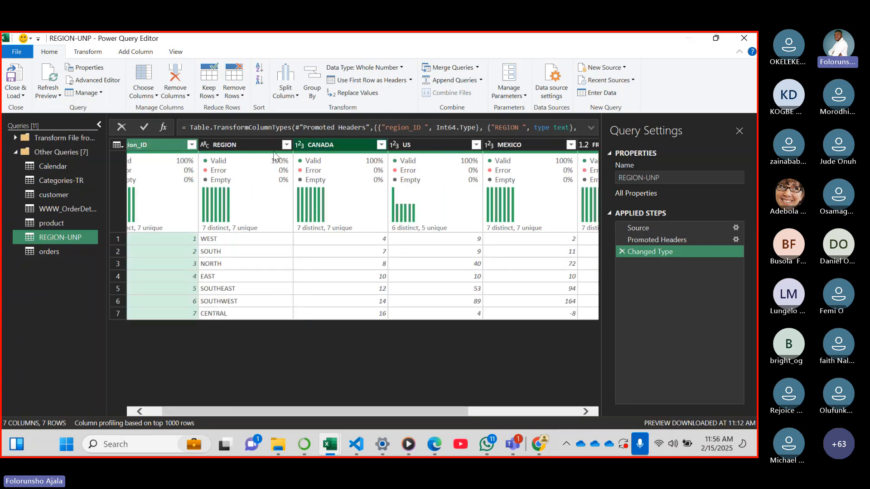
pyautogui.click(152, 149)
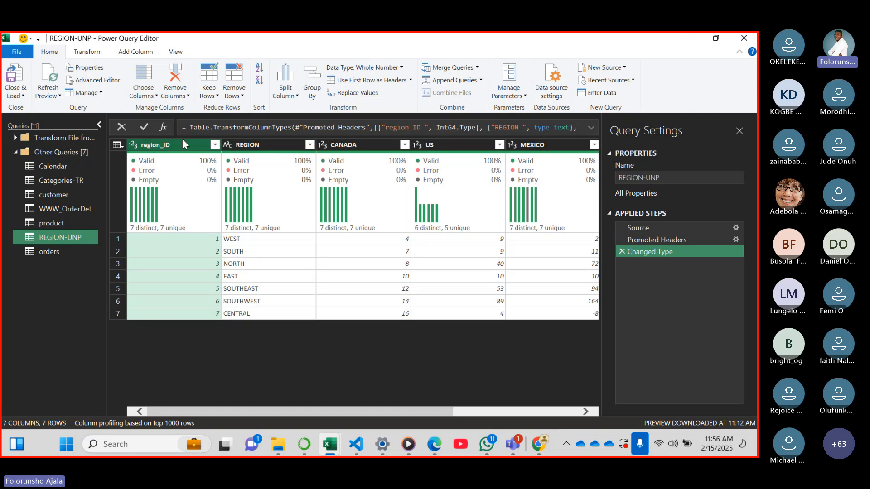
pyautogui.keyDown('ctrl'); pyautogui.click(270, 146); pyautogui.keyUp('ctrl')
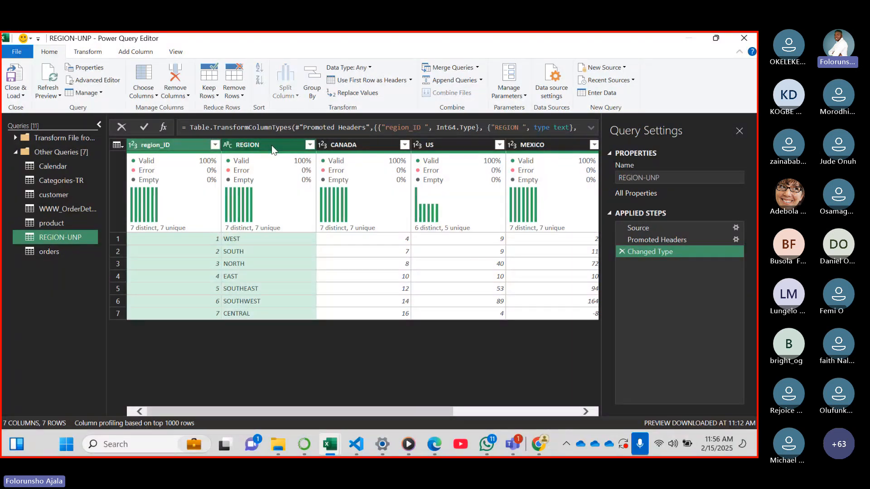
pyautogui.rightClick(271, 145)
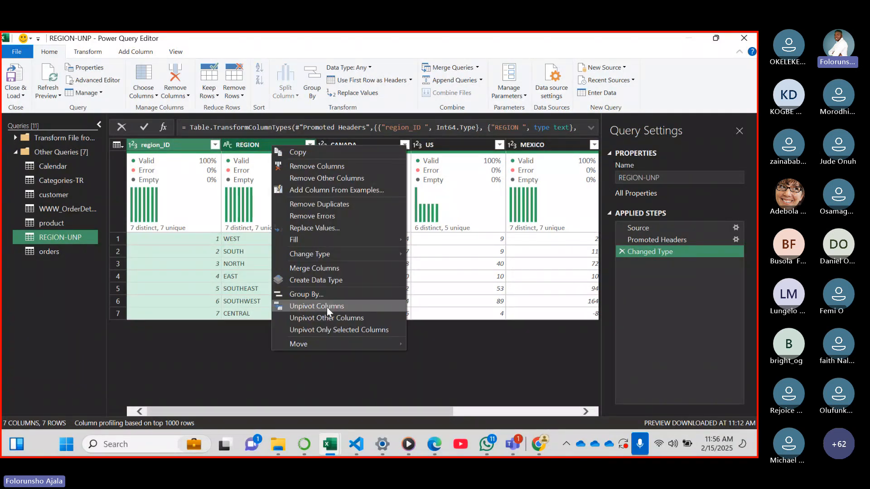
pyautogui.click(356, 316)
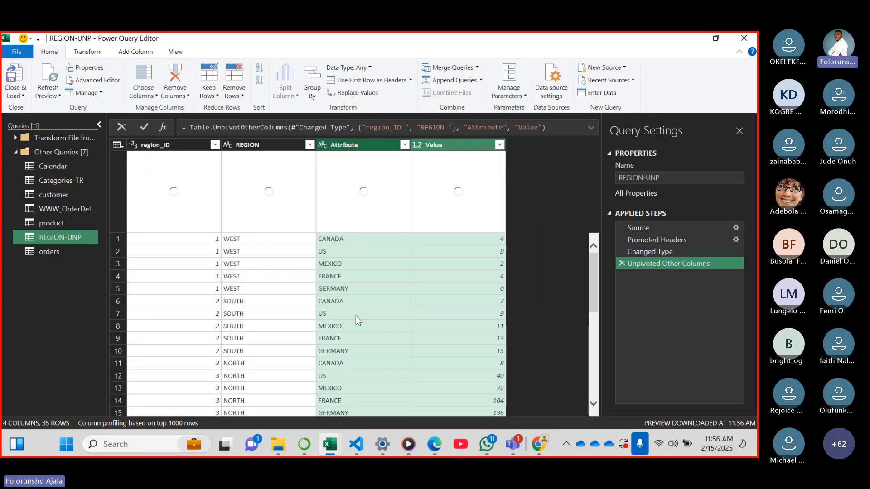
# Rename the unpivoted Attribute column to country and the Value column to unitsold
pyautogui.click(375, 148)
pyautogui.doubleClick(374, 146)
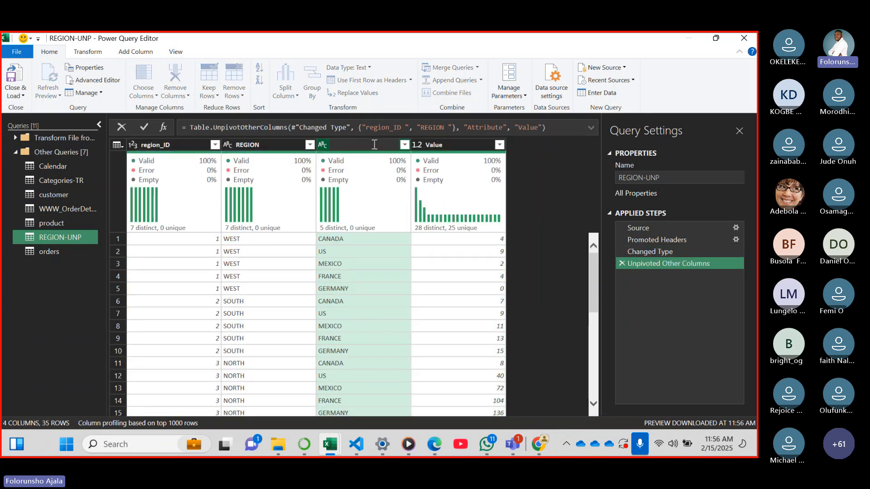
pyautogui.write('country')
pyautogui.doubleClick(466, 145)
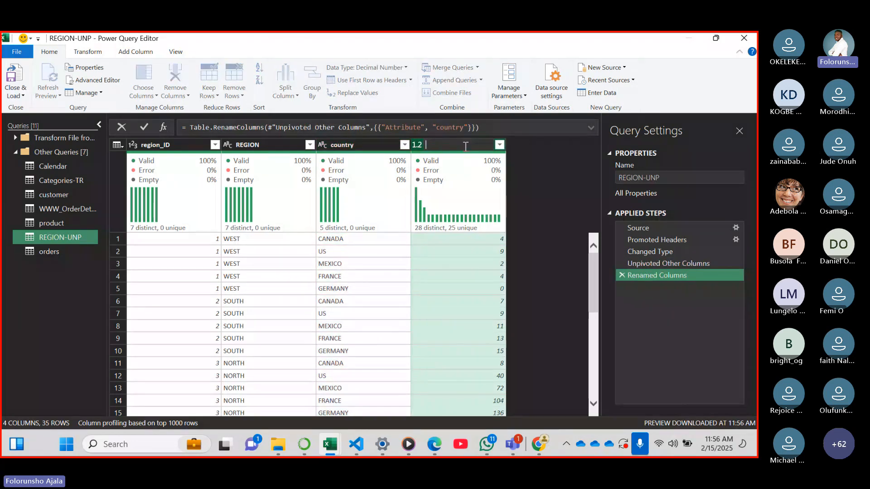
pyautogui.write('unit')
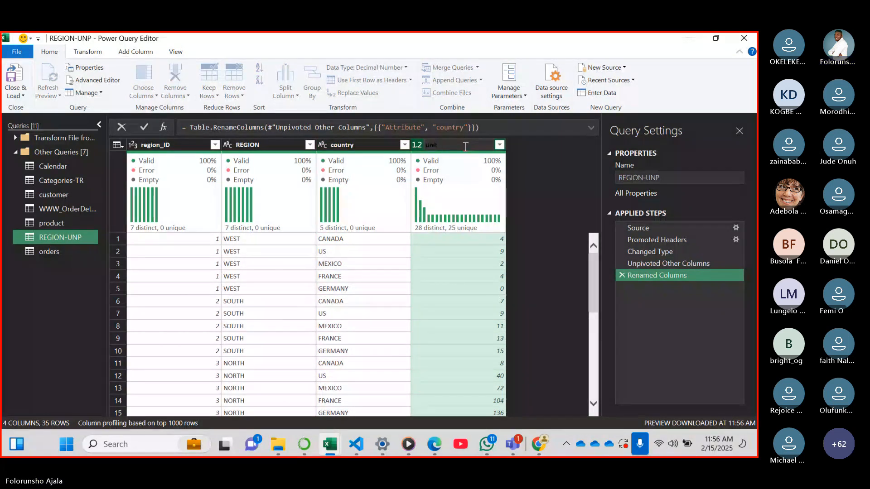
pyautogui.write('sold')
pyautogui.press('Return')
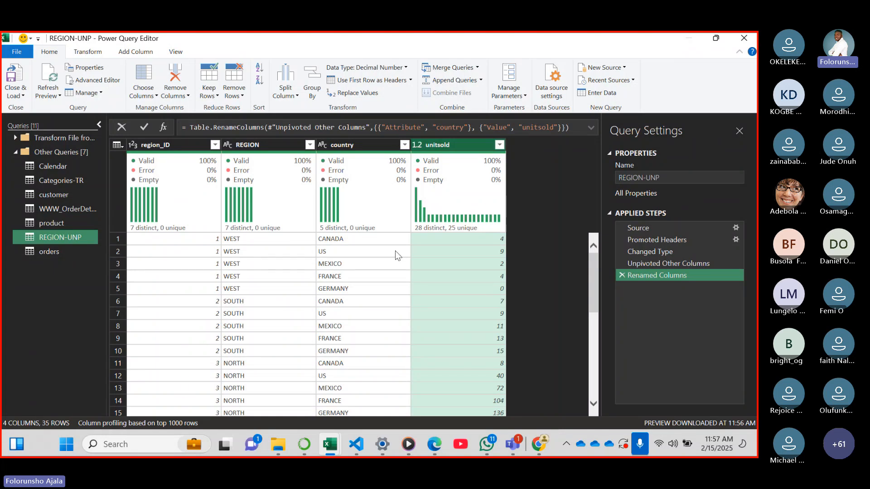
# Close the Power Query Editor and load all queries into the workbook with the default load option
pyautogui.moveTo(485, 221)
pyautogui.moveTo(205, 210)
pyautogui.click(23, 97)
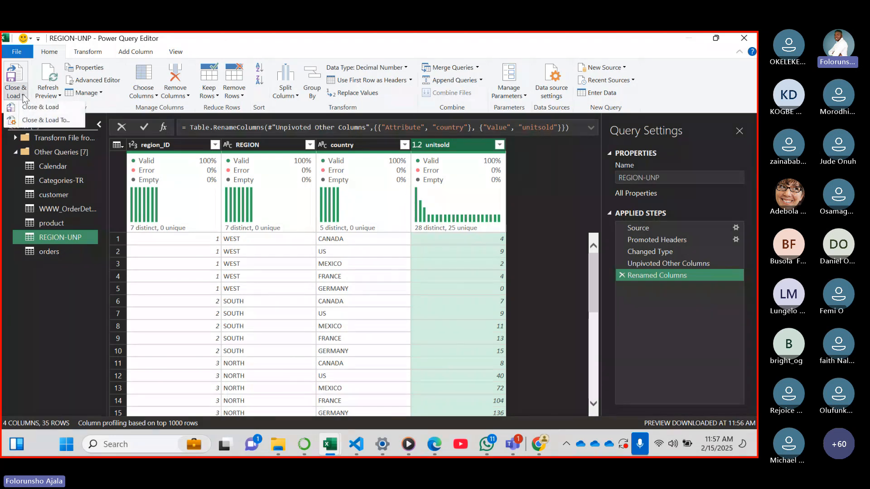
pyautogui.click(48, 108)
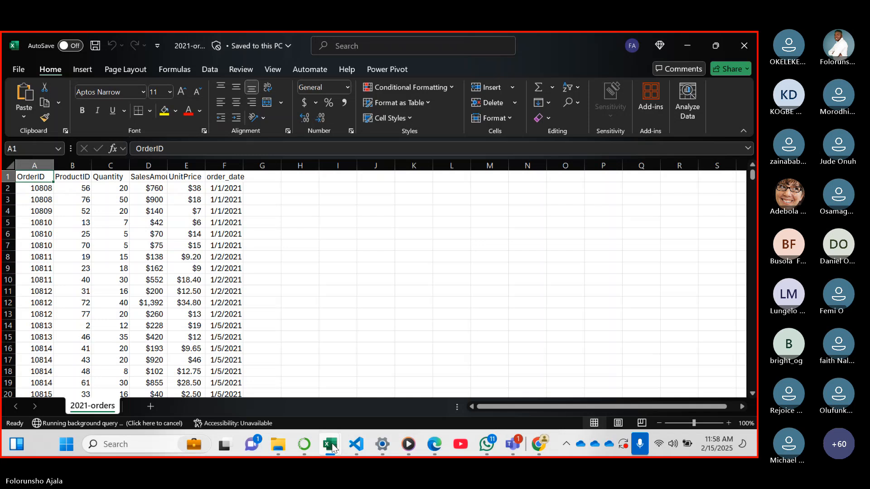
# Switch to the Book1 workbook and examine the loaded orders, REGION-UNP, product, WWW_OrderDetails, customer, Categories-TR and Calendar tables
pyautogui.moveTo(332, 448)
pyautogui.click(450, 384)
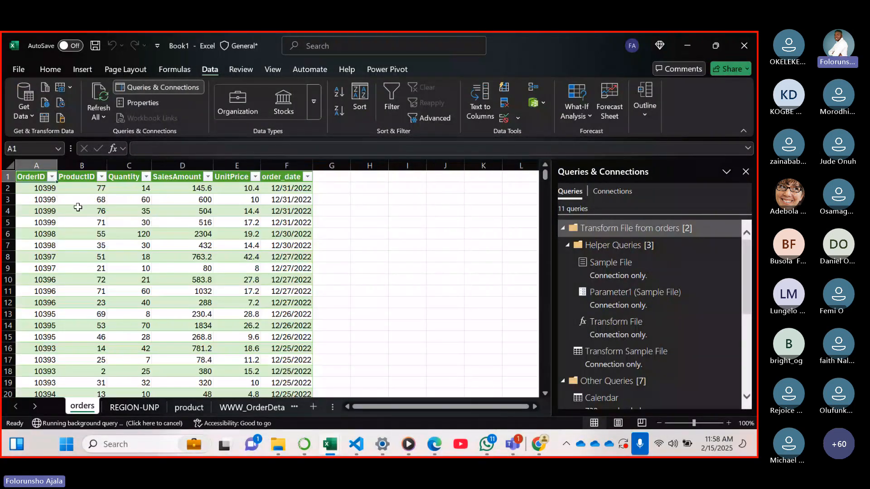
pyautogui.click(118, 407)
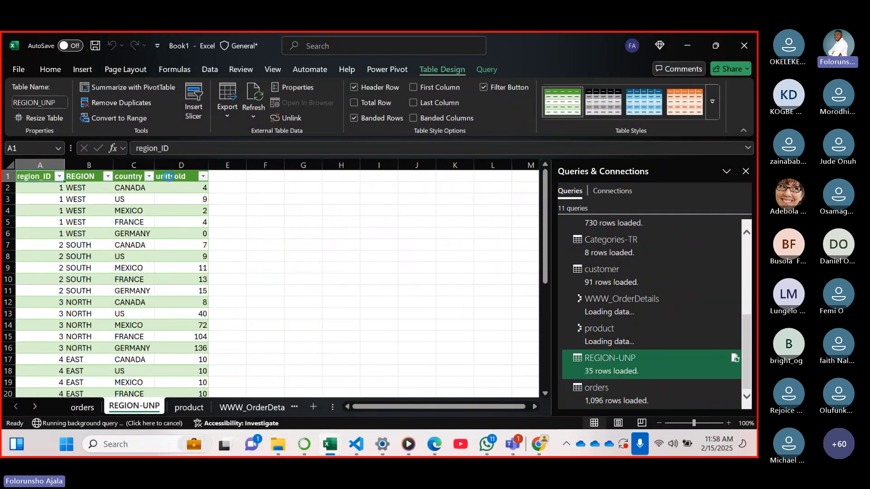
pyautogui.click(195, 409)
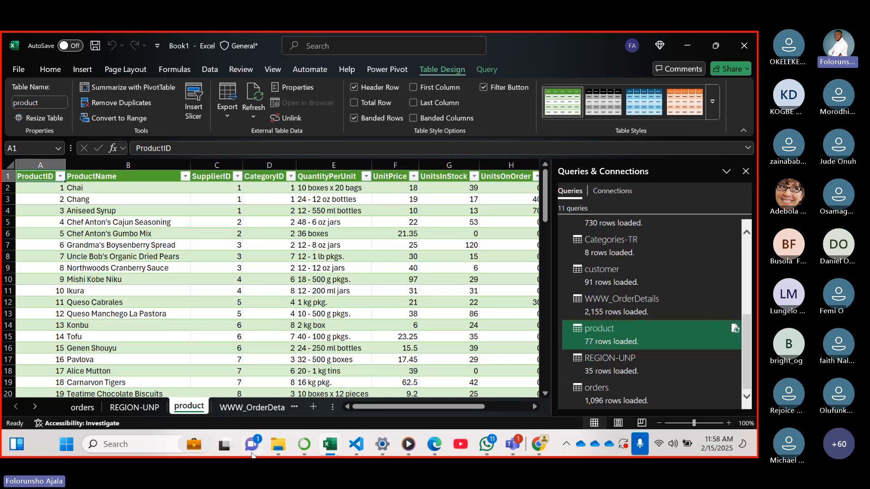
pyautogui.click(241, 408)
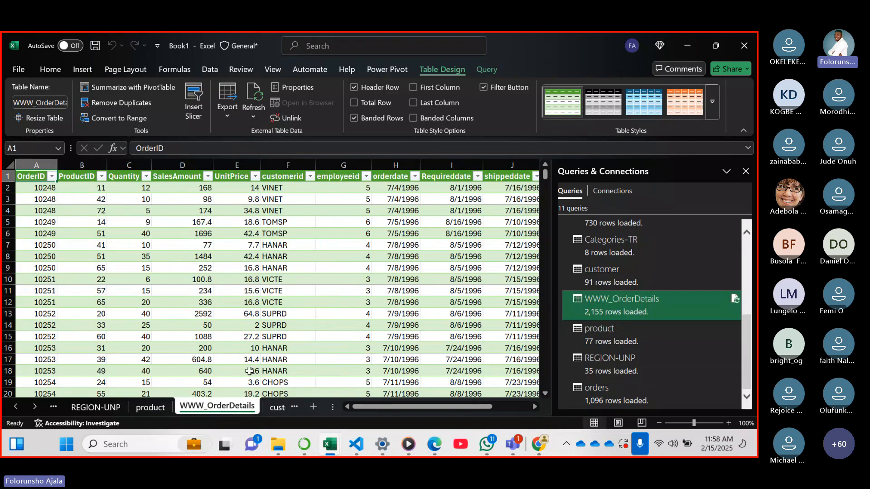
pyautogui.click(279, 407)
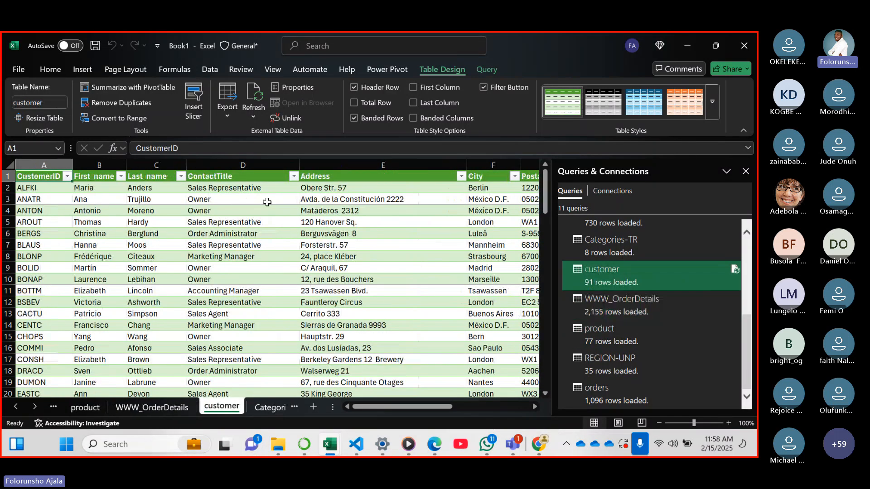
pyautogui.click(278, 407)
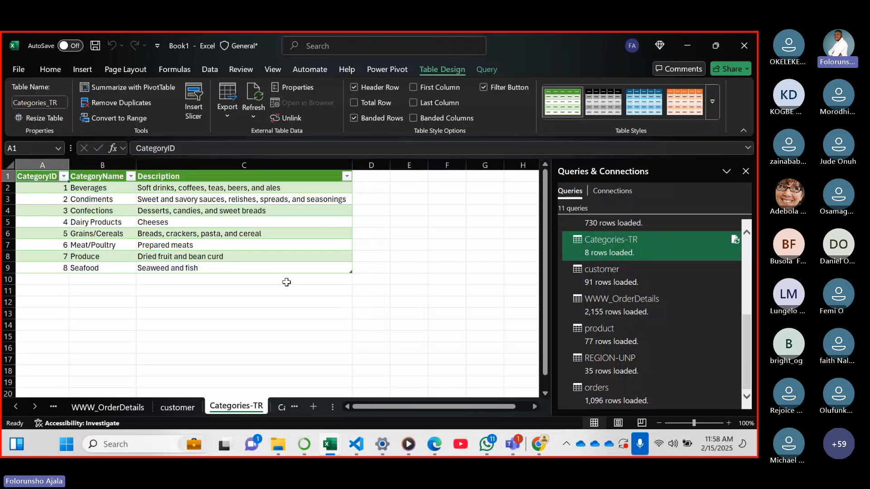
pyautogui.click(281, 408)
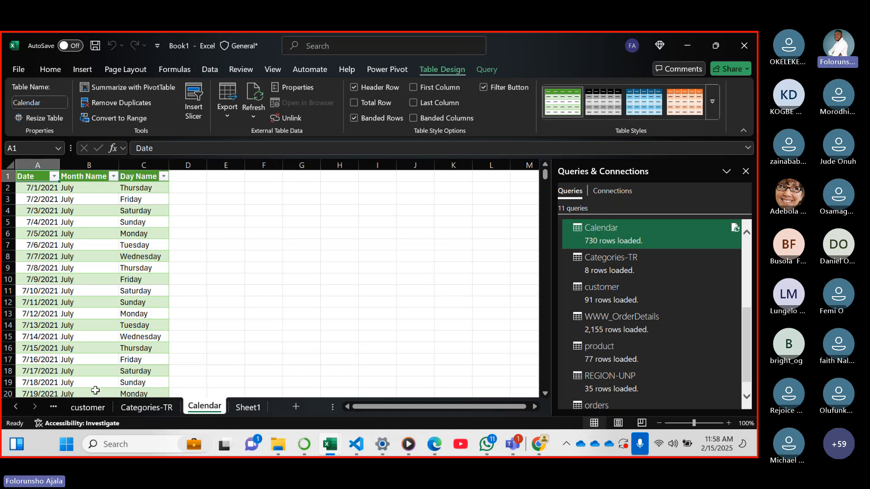
# Return to the WWW_OrderDetails sheet, close the list of queries and connections, and refresh the table's data
pyautogui.click(17, 406)
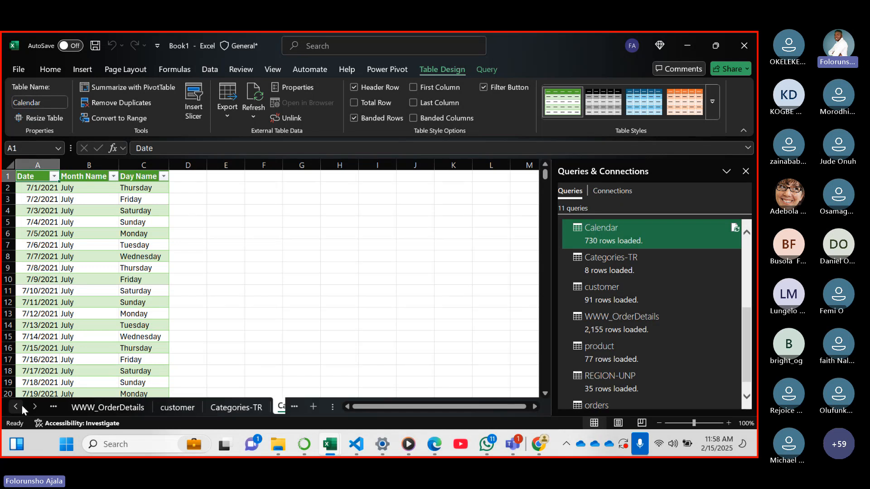
pyautogui.click(21, 405)
pyautogui.click(152, 407)
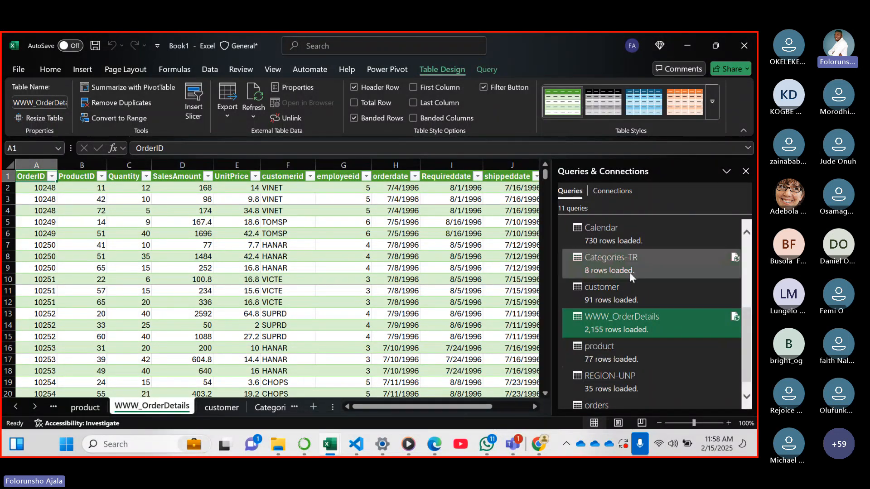
pyautogui.moveTo(749, 336); pyautogui.dragTo(745, 259)
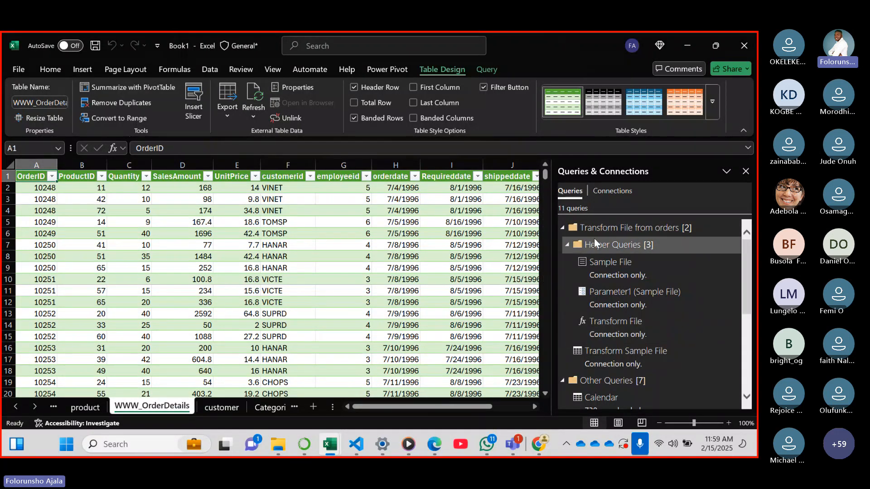
pyautogui.click(745, 172)
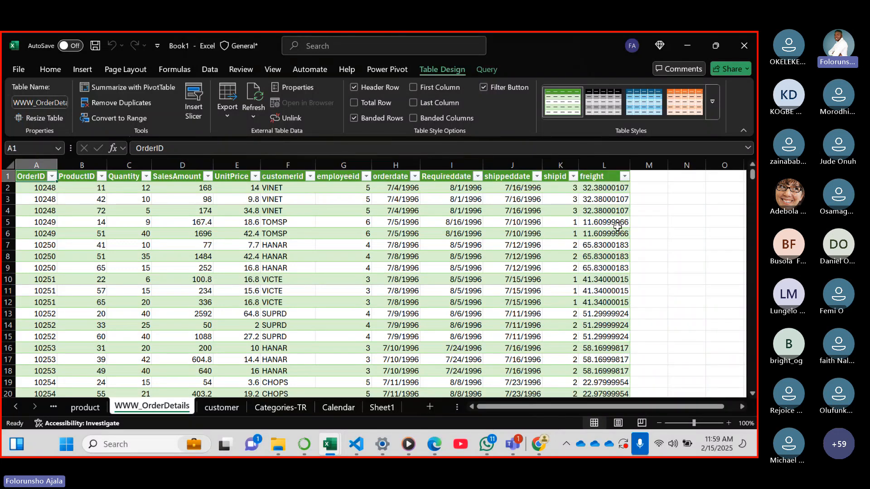
pyautogui.click(253, 97)
# Review the full width of the product, WWW_OrderDetails, customer, Categories-TR and Calendar tables
pyautogui.click(97, 409)
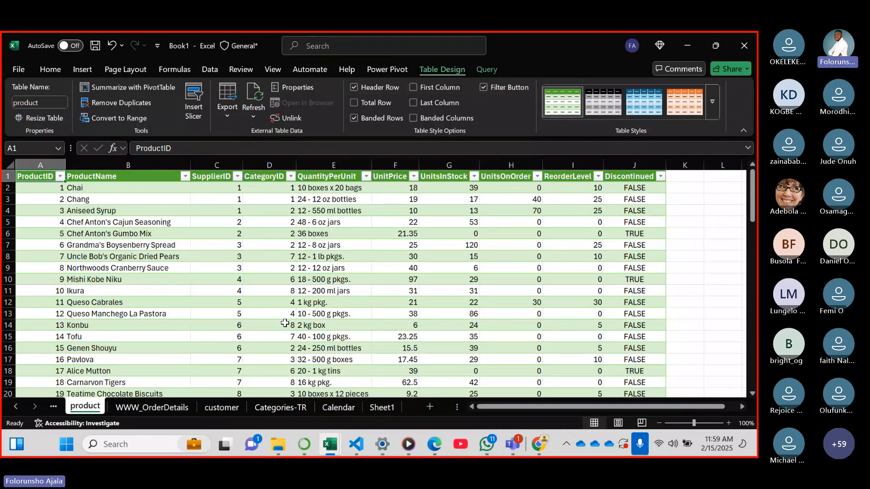
pyautogui.click(156, 406)
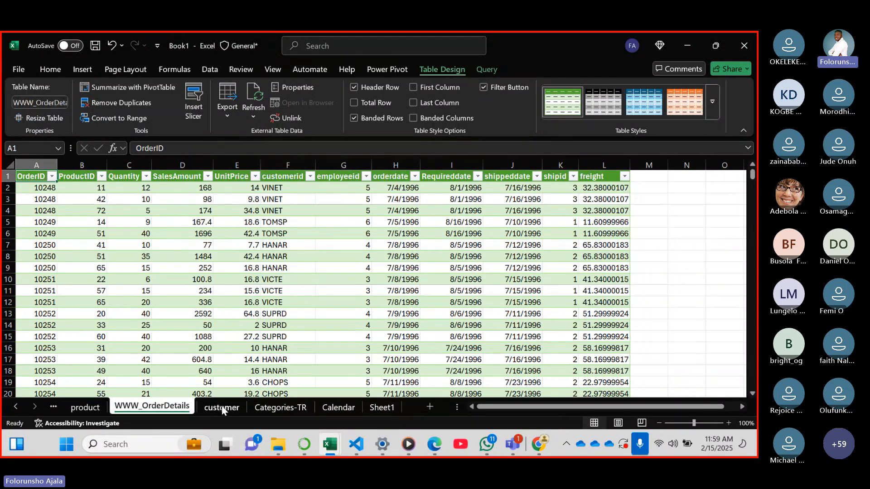
pyautogui.click(222, 406)
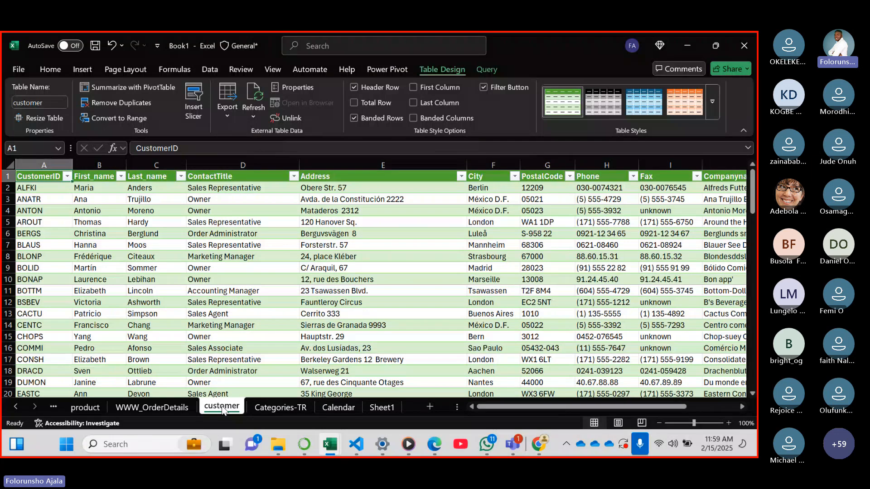
pyautogui.click(281, 407)
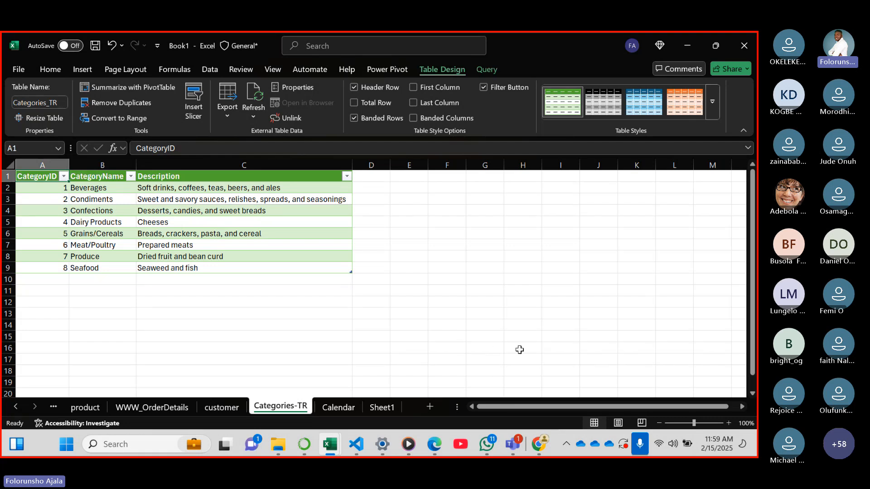
pyautogui.click(345, 409)
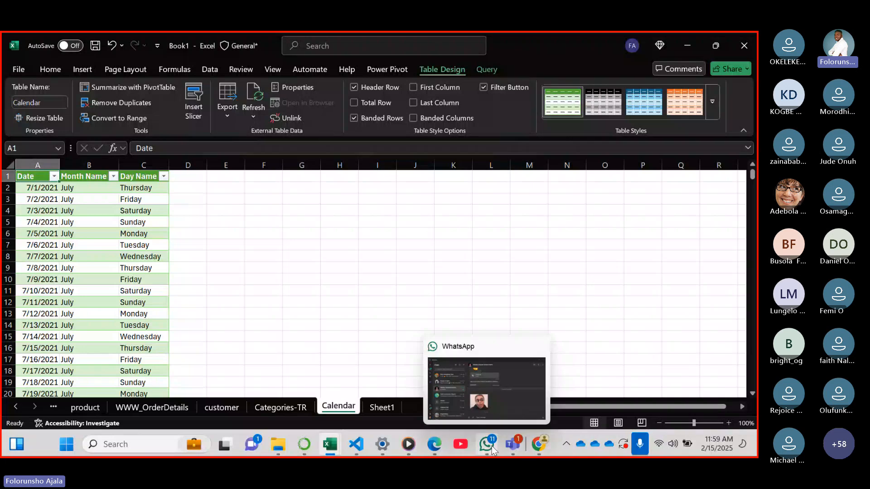
# Switch to the Datakliq Cohort 6 Bootcamp meeting in Teams, read the latest chat messages and close the meeting chat
pyautogui.moveTo(511, 450)
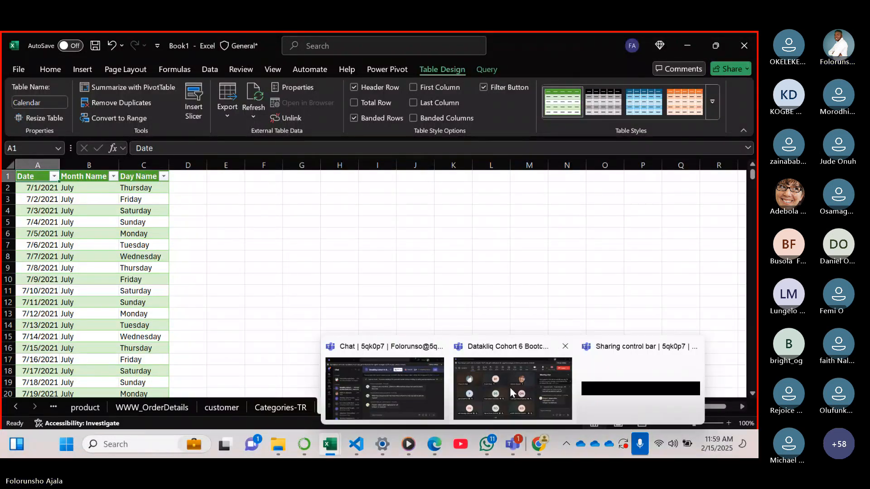
pyautogui.click(558, 345)
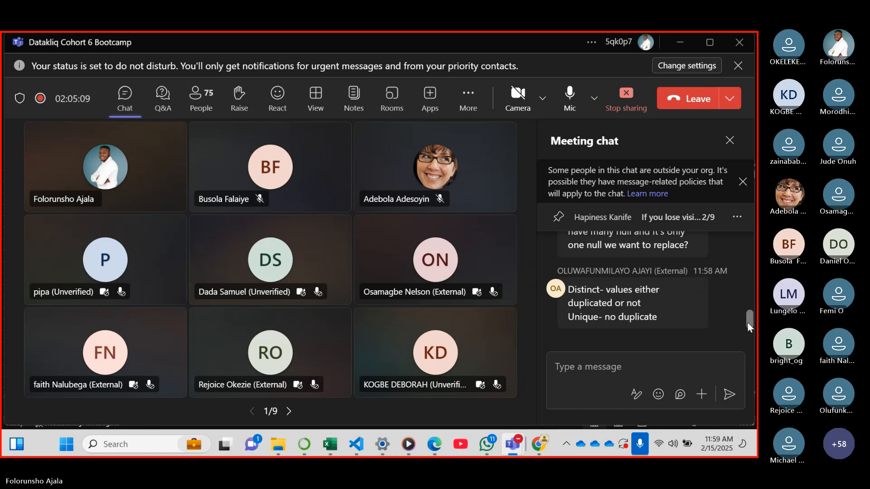
pyautogui.moveTo(747, 319); pyautogui.dragTo(748, 320)
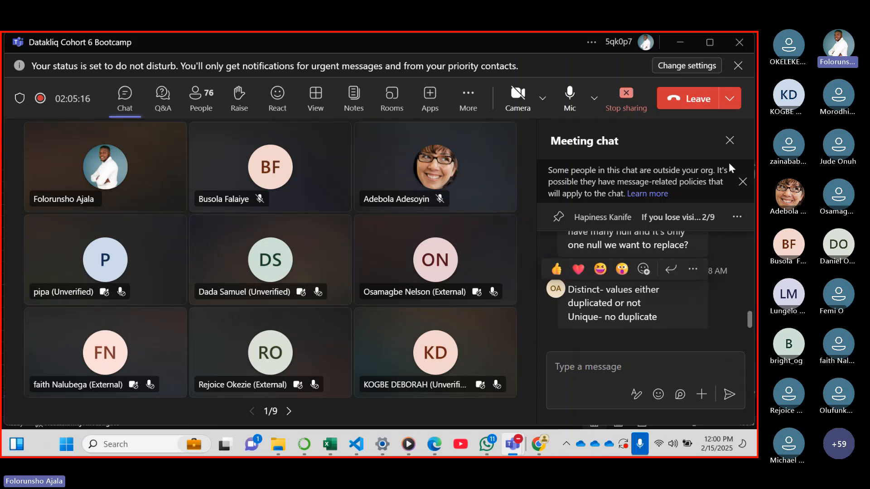
pyautogui.click(729, 140)
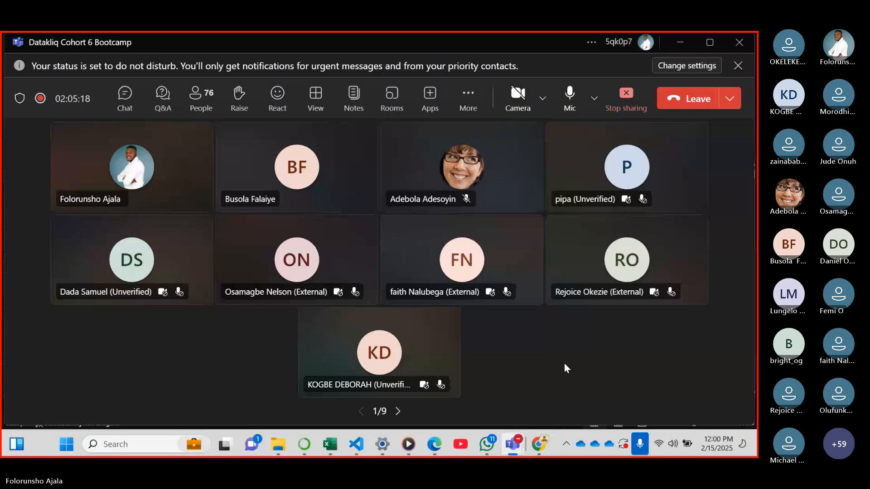